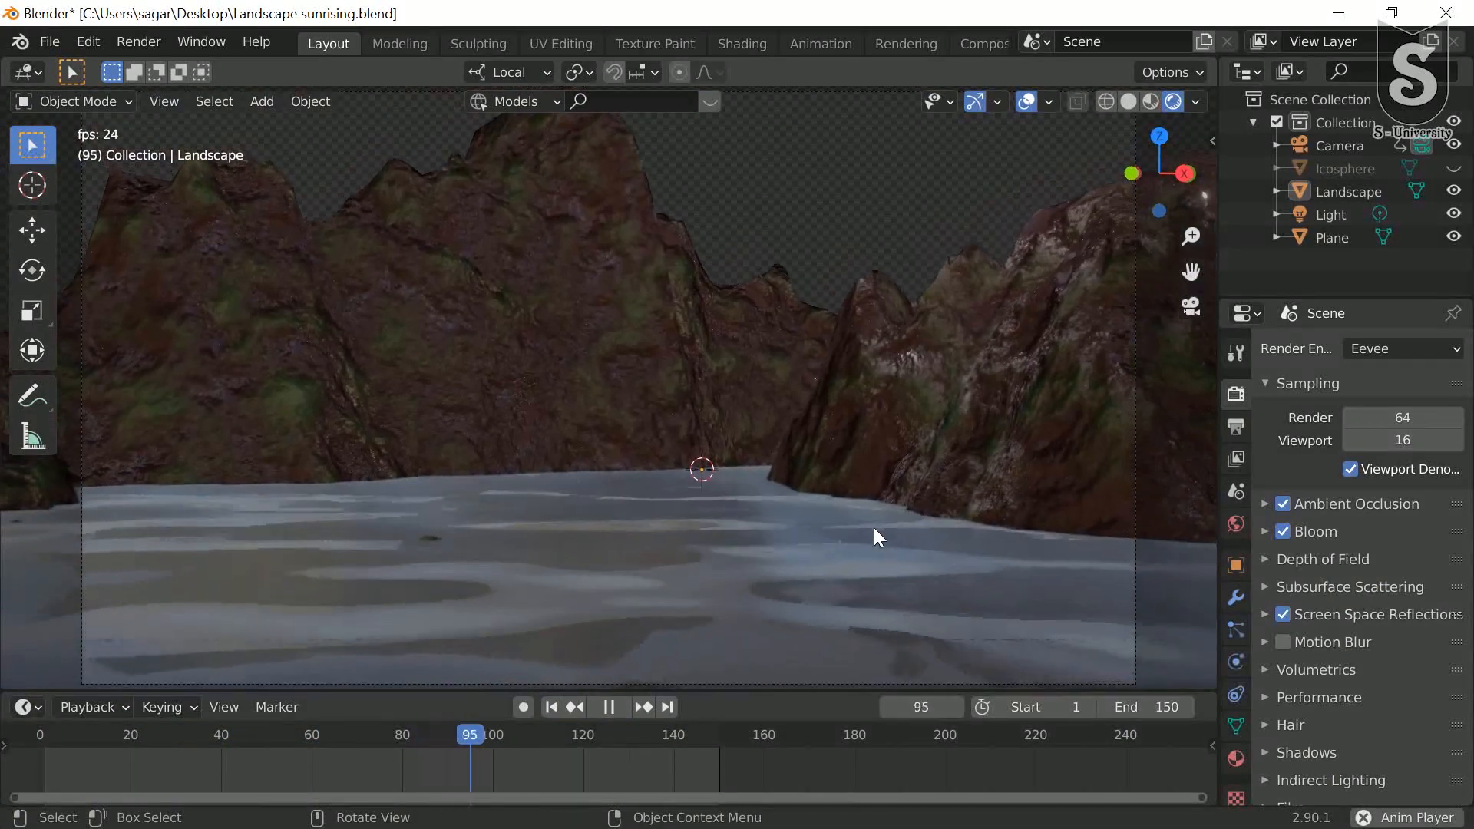
pyautogui.press('b')
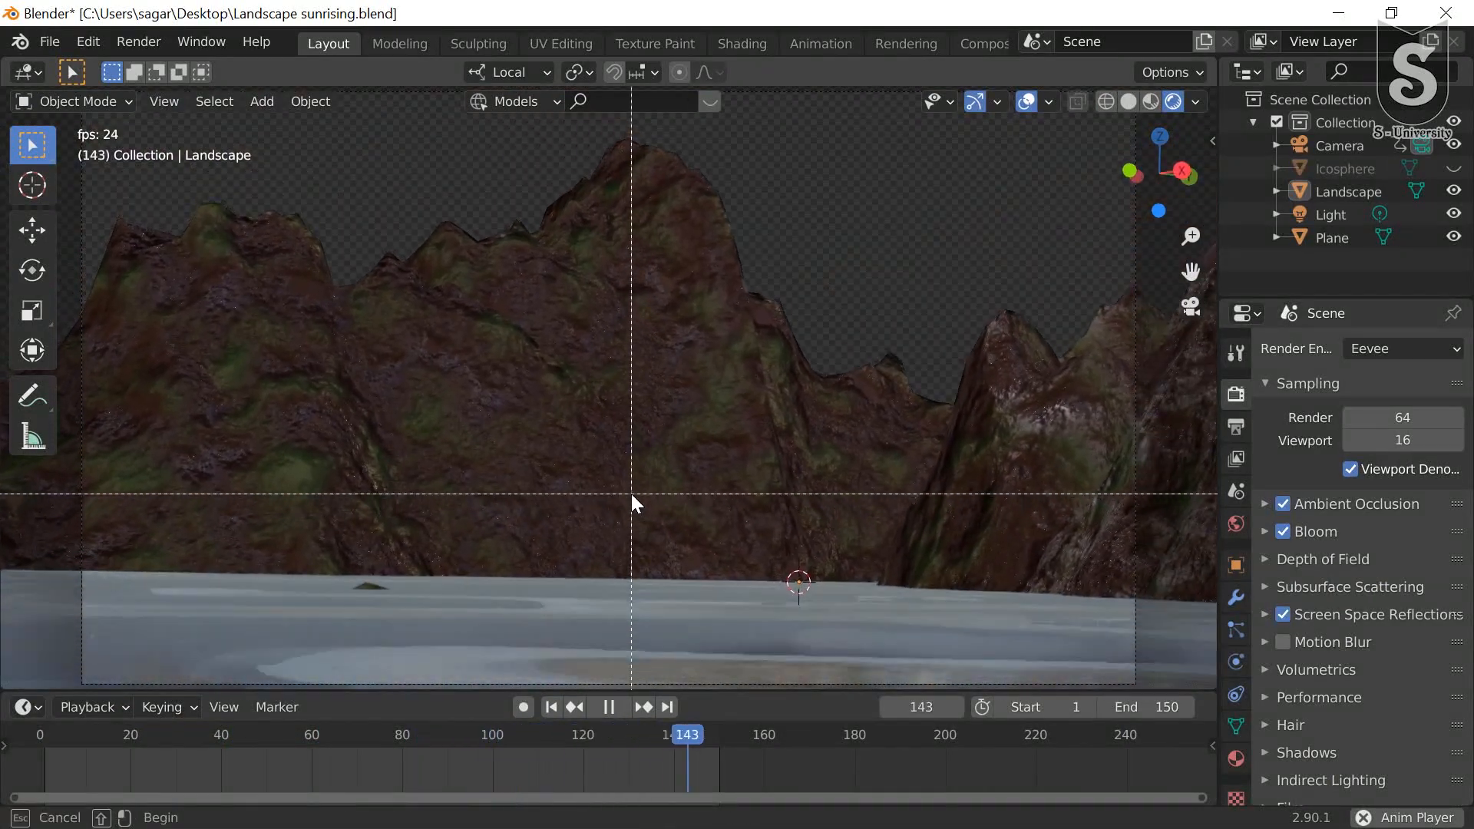
pyautogui.press('Escape')
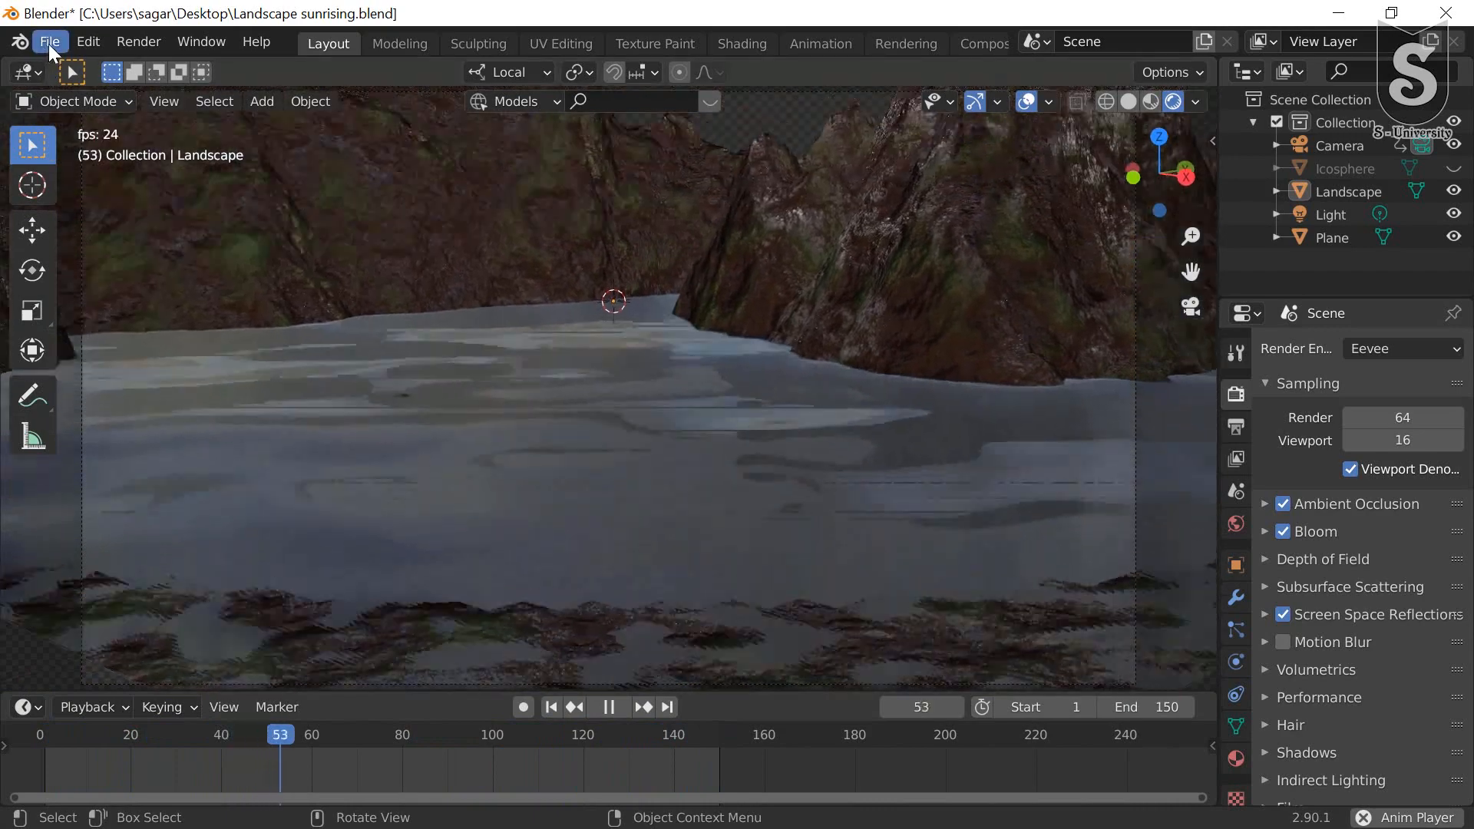
# Step: Start a new General file, saving the changes to Landscape sunrising
pyautogui.click(50, 42)
pyautogui.moveTo(71, 74)
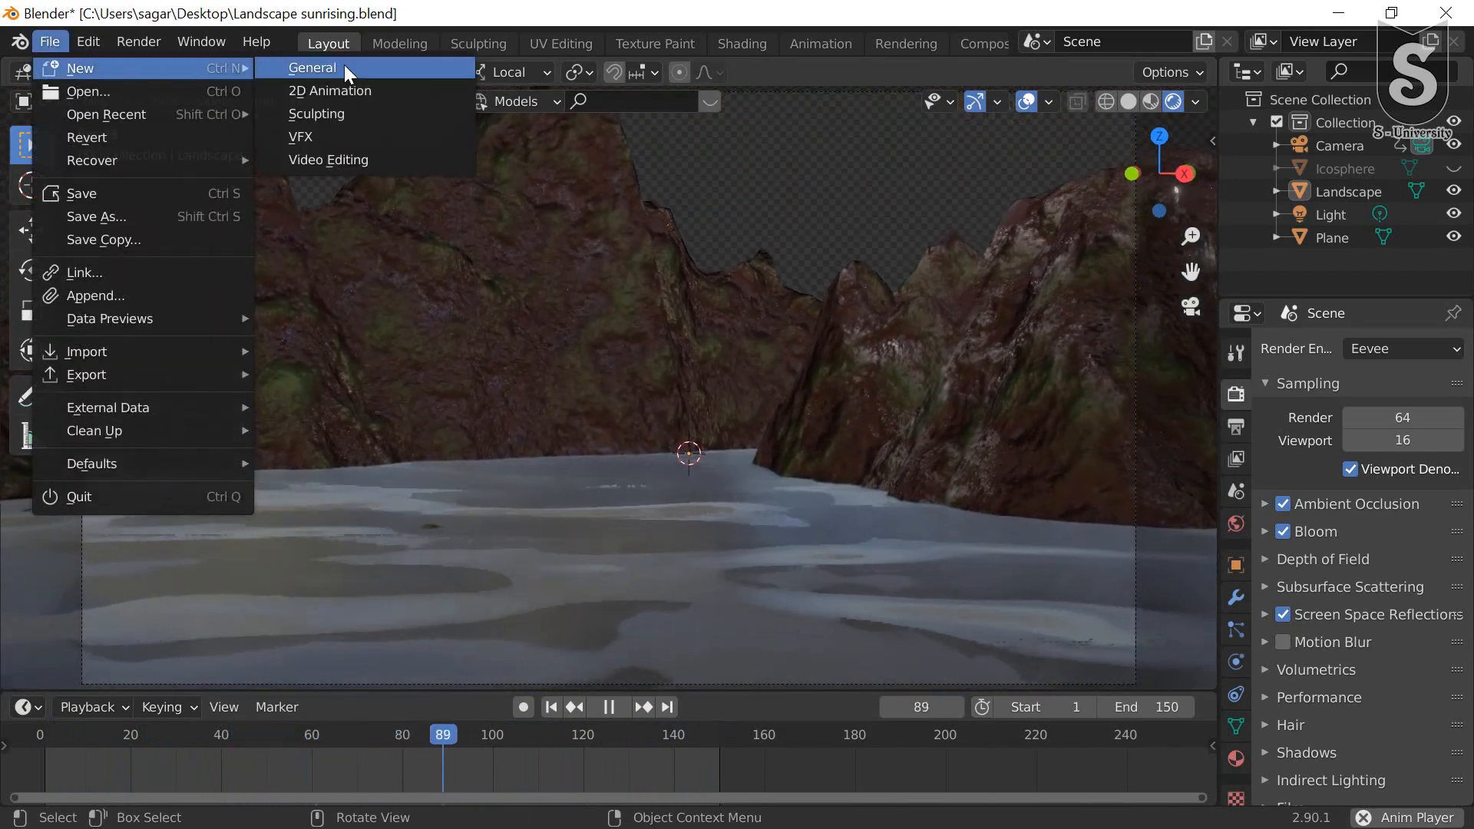
pyautogui.click(353, 68)
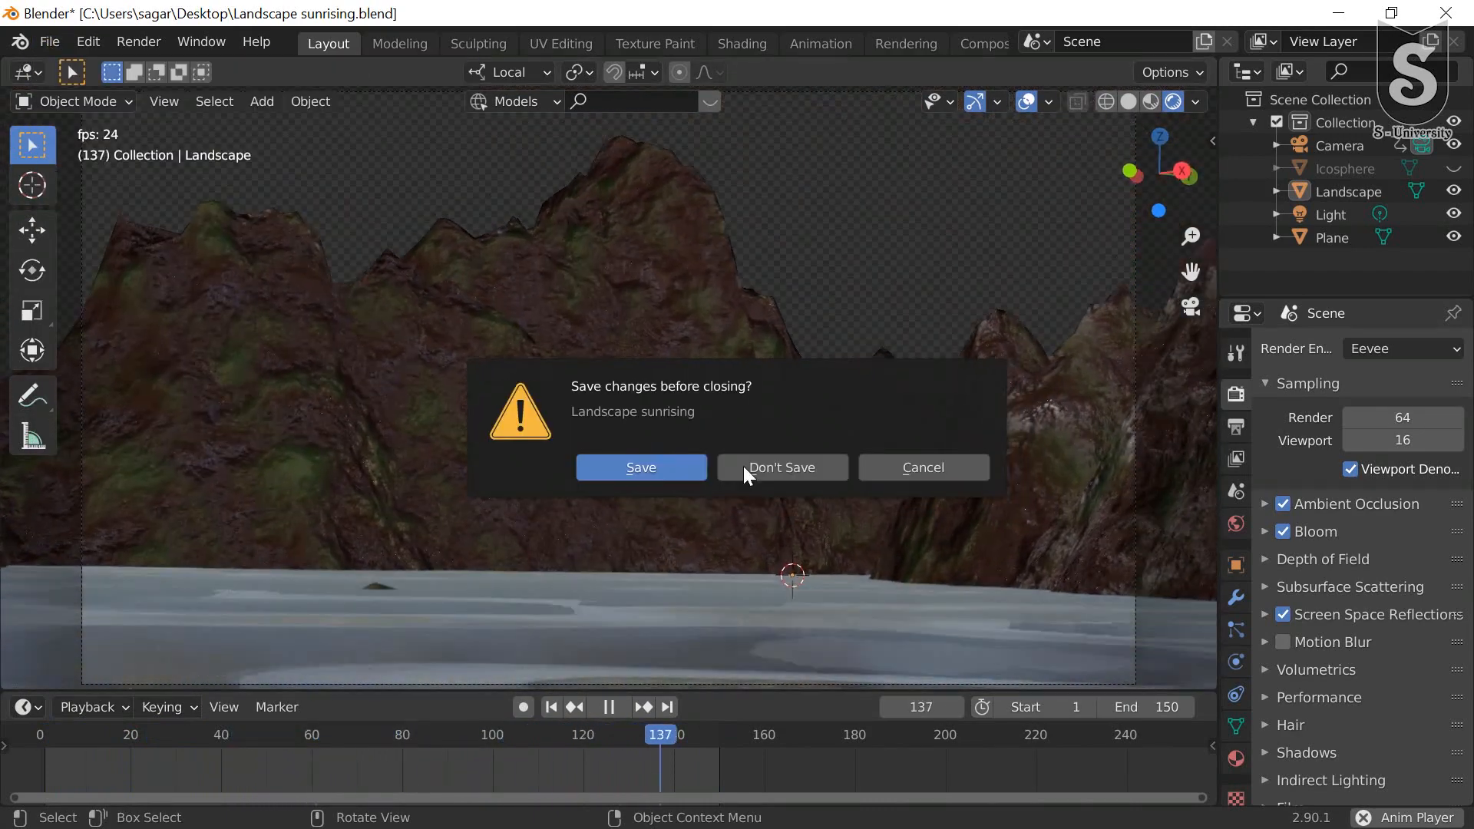
pyautogui.click(647, 470)
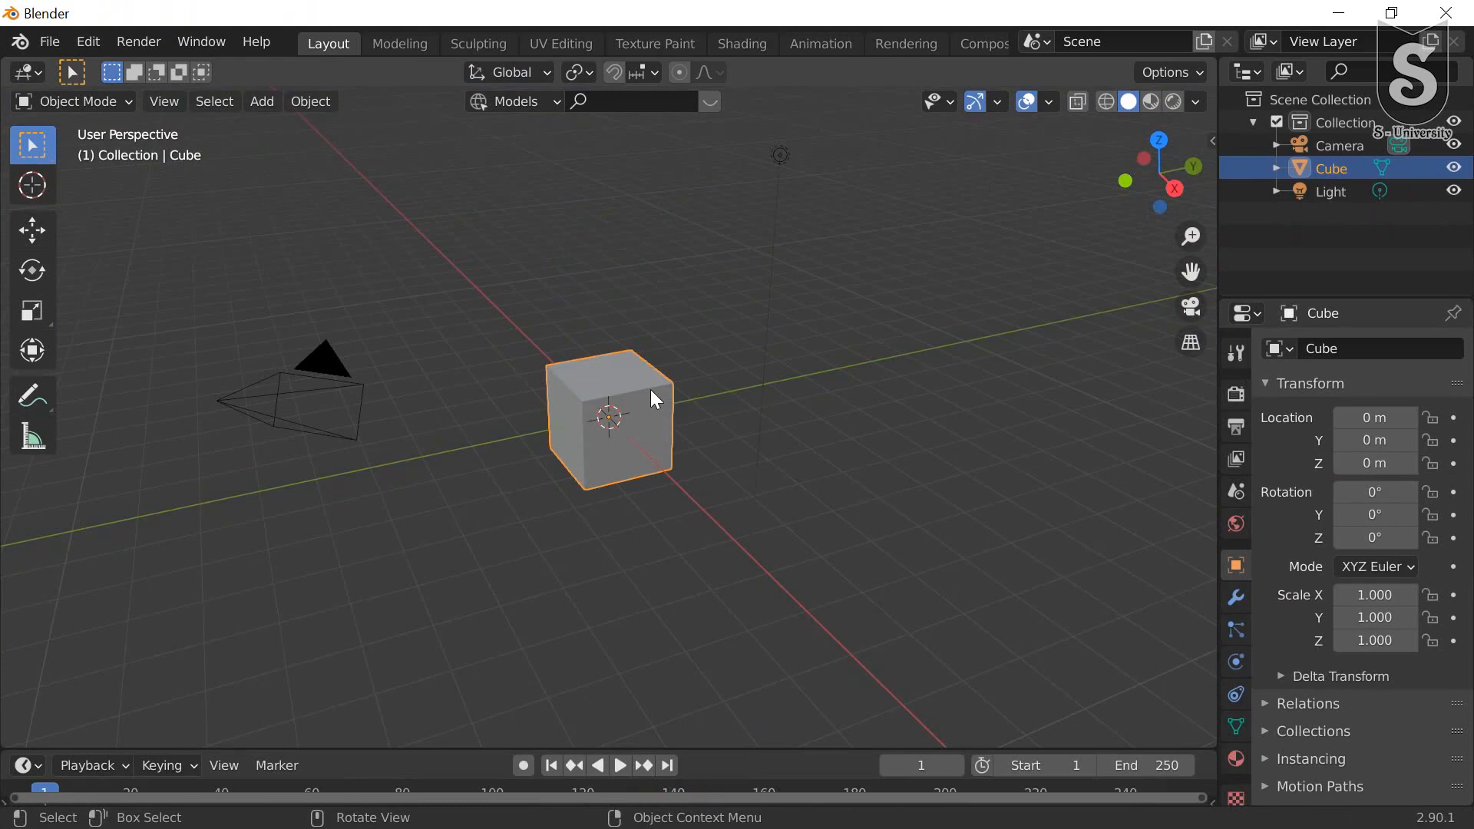
# Step: Replace the default cube with a plane mesh at the world origin
pyautogui.press('Delete')
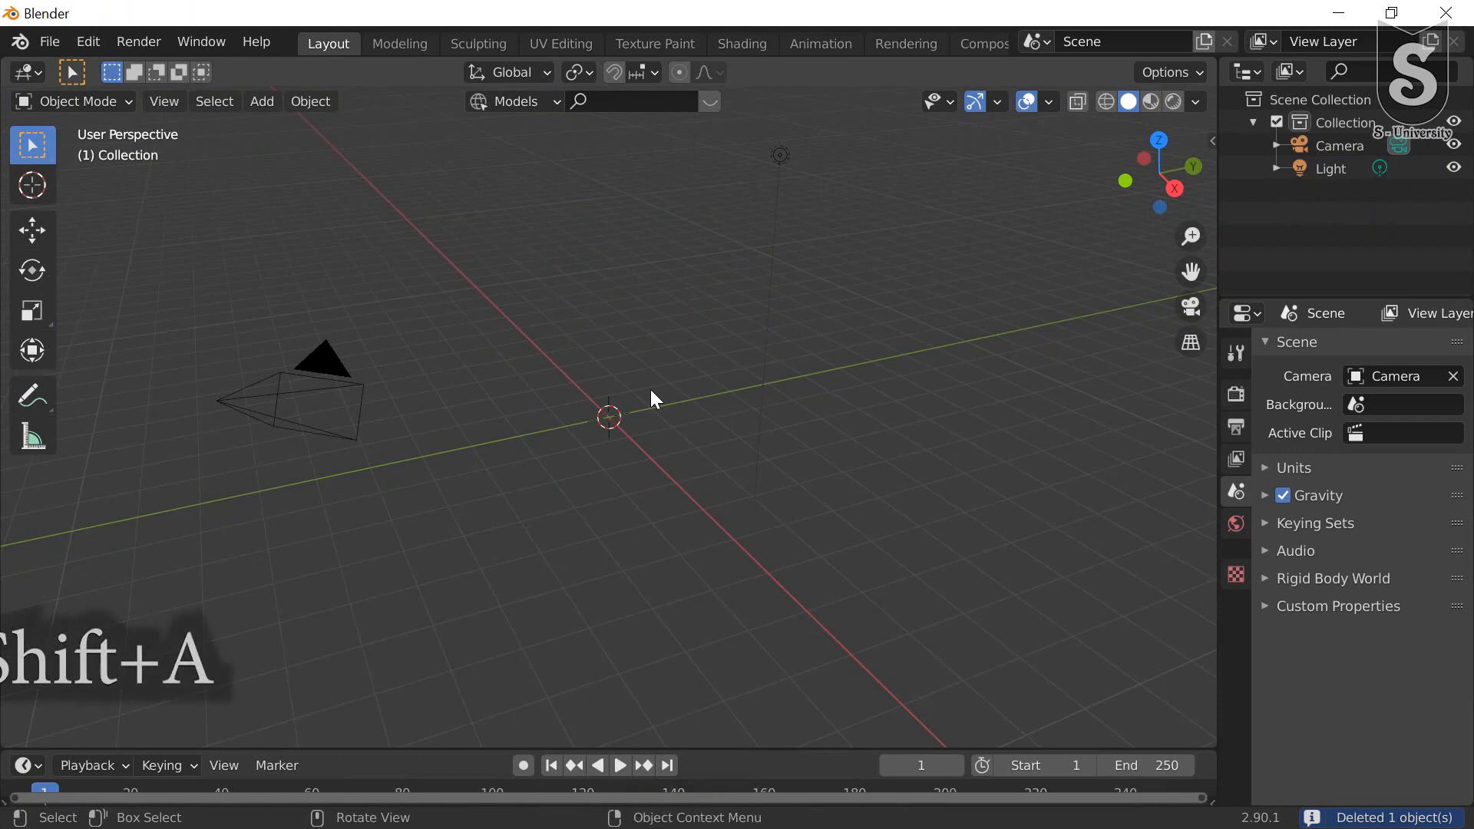
pyautogui.hotkey('shift', 'a')
pyautogui.moveTo(651, 391)
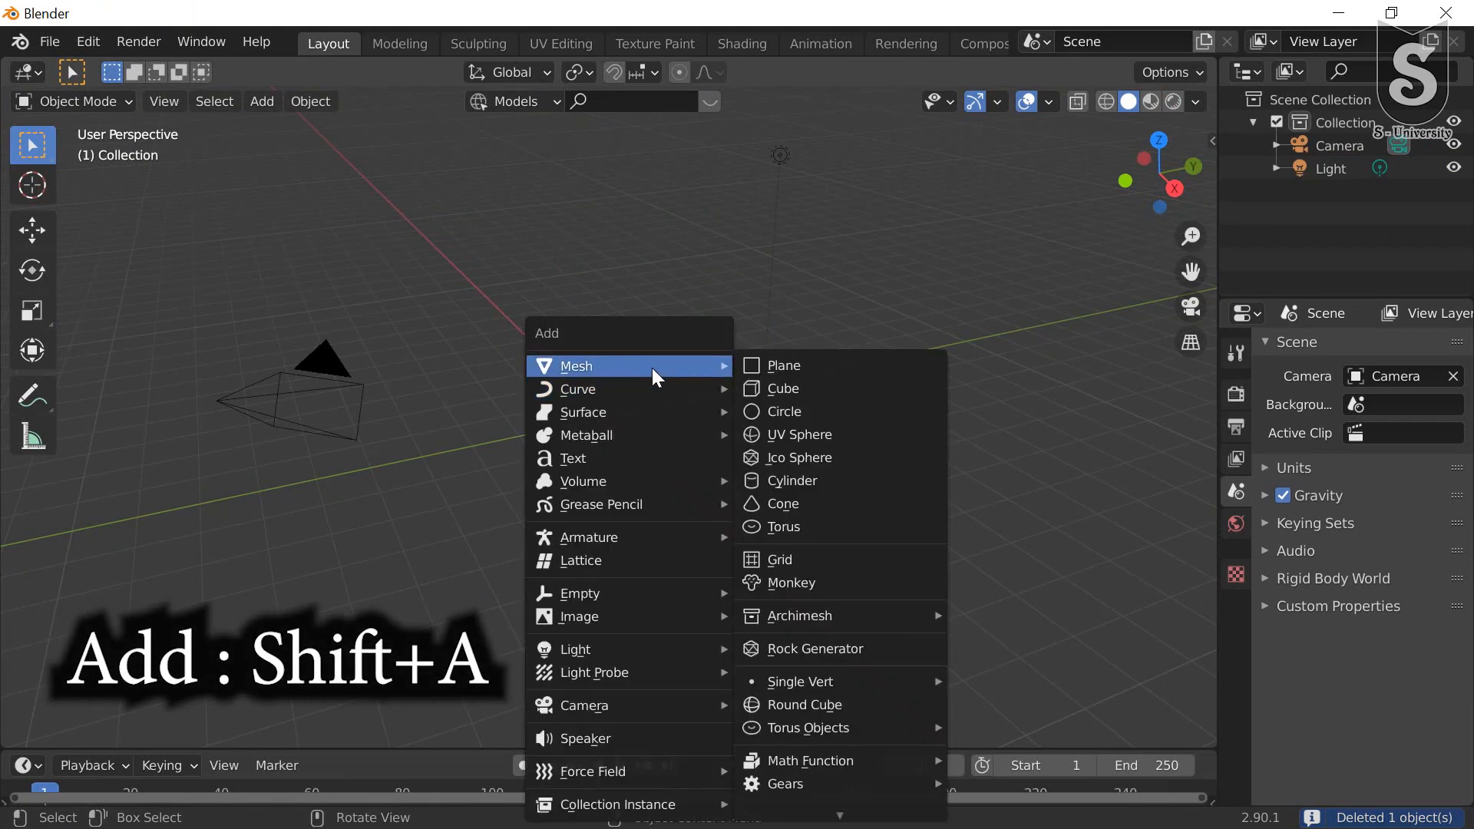
pyautogui.click(786, 366)
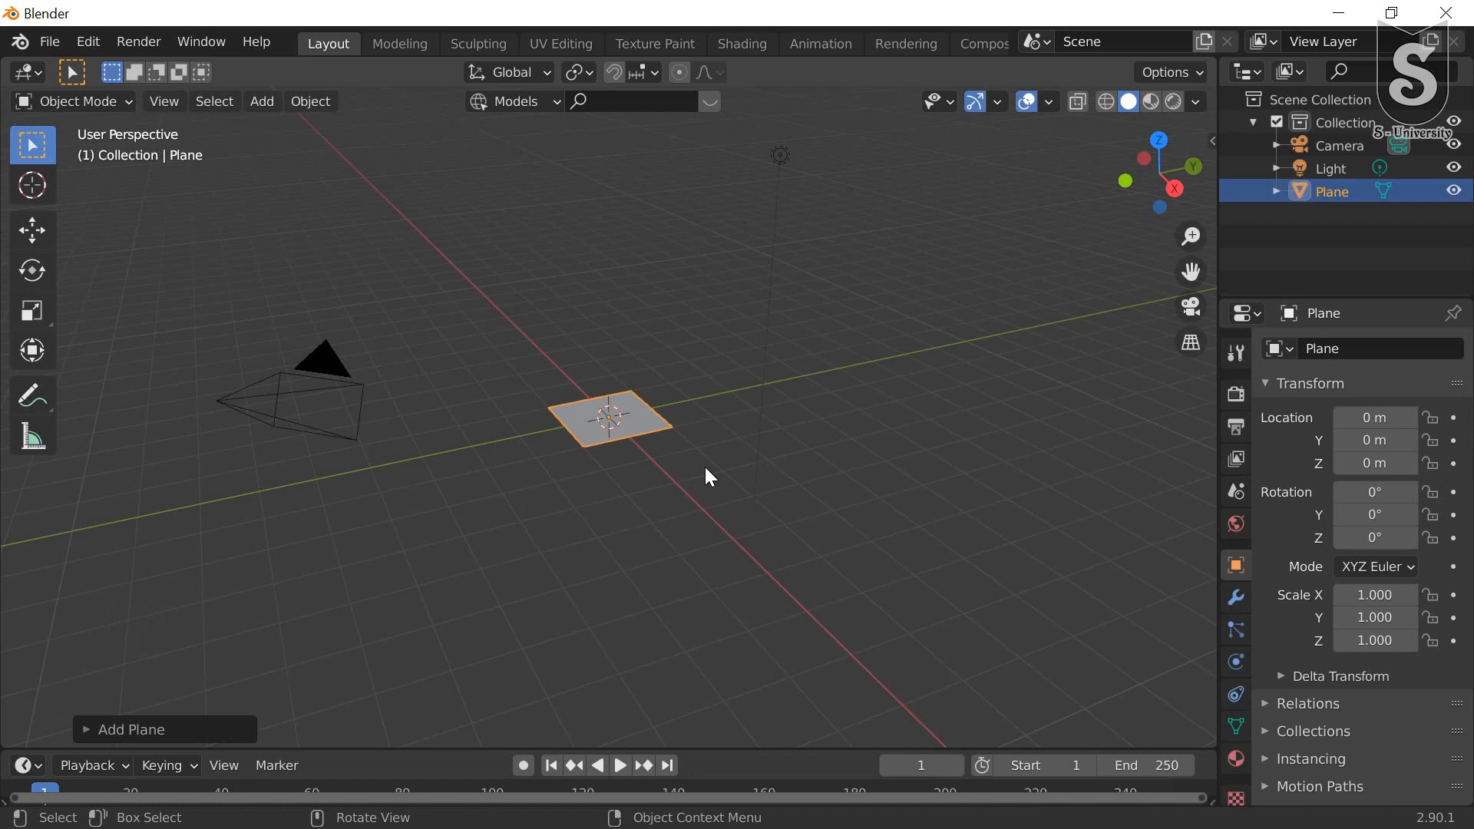
# Step: Scale the plane's mesh by 10 in Edit Mode
pyautogui.press('Tab')
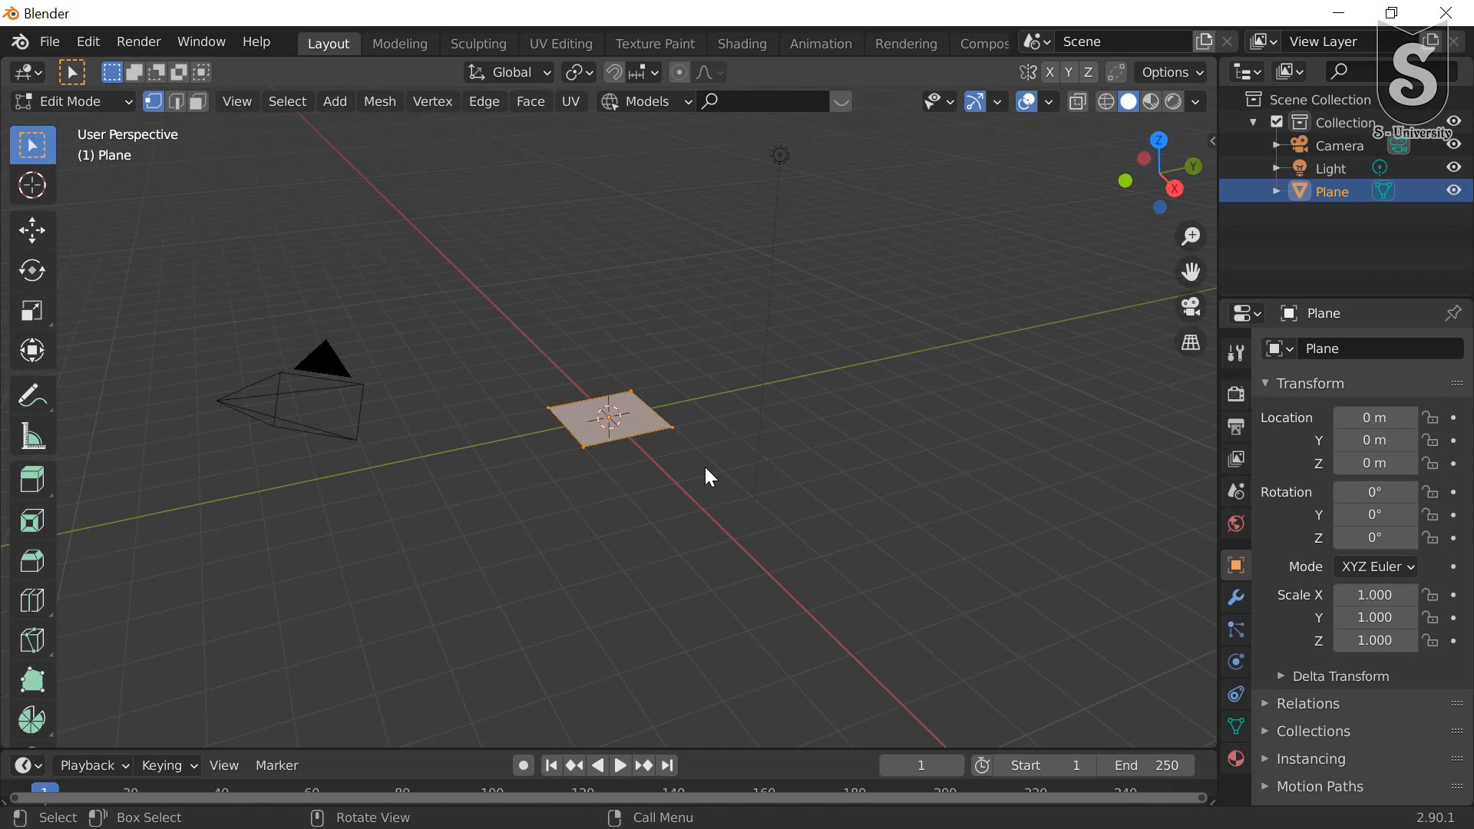
pyautogui.write('s')
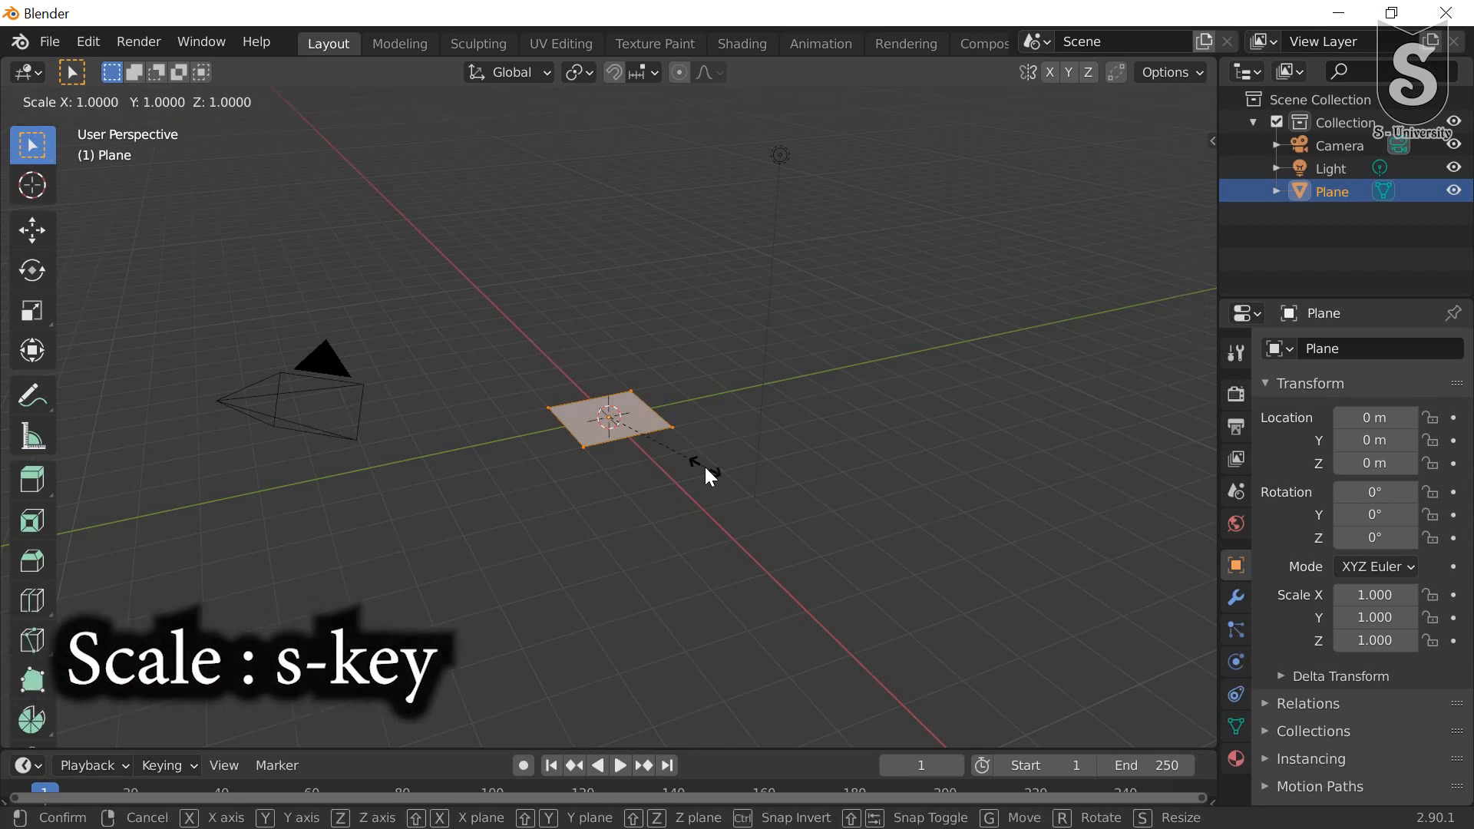
pyautogui.write('10')
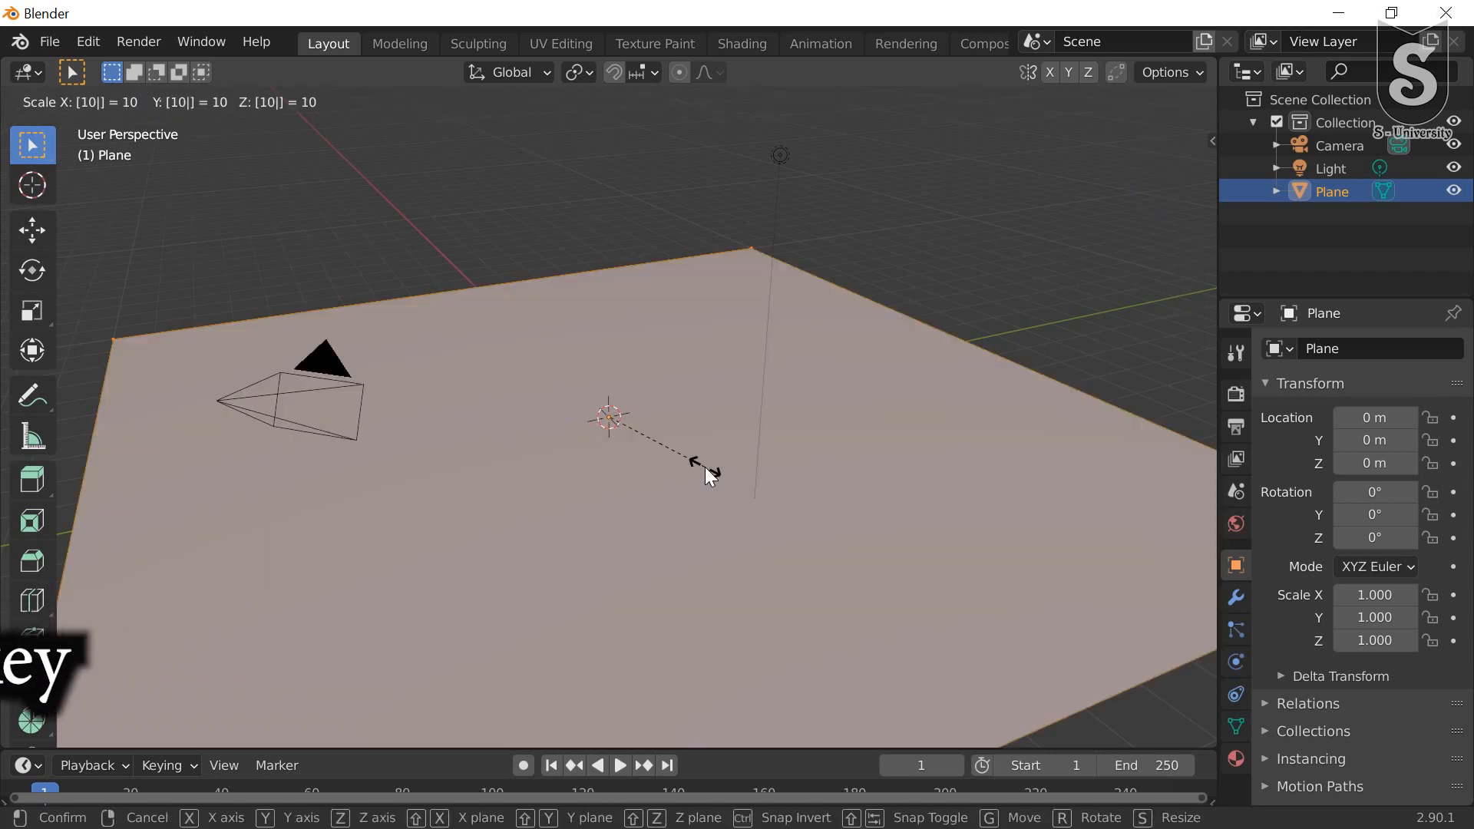
pyautogui.press('Return')
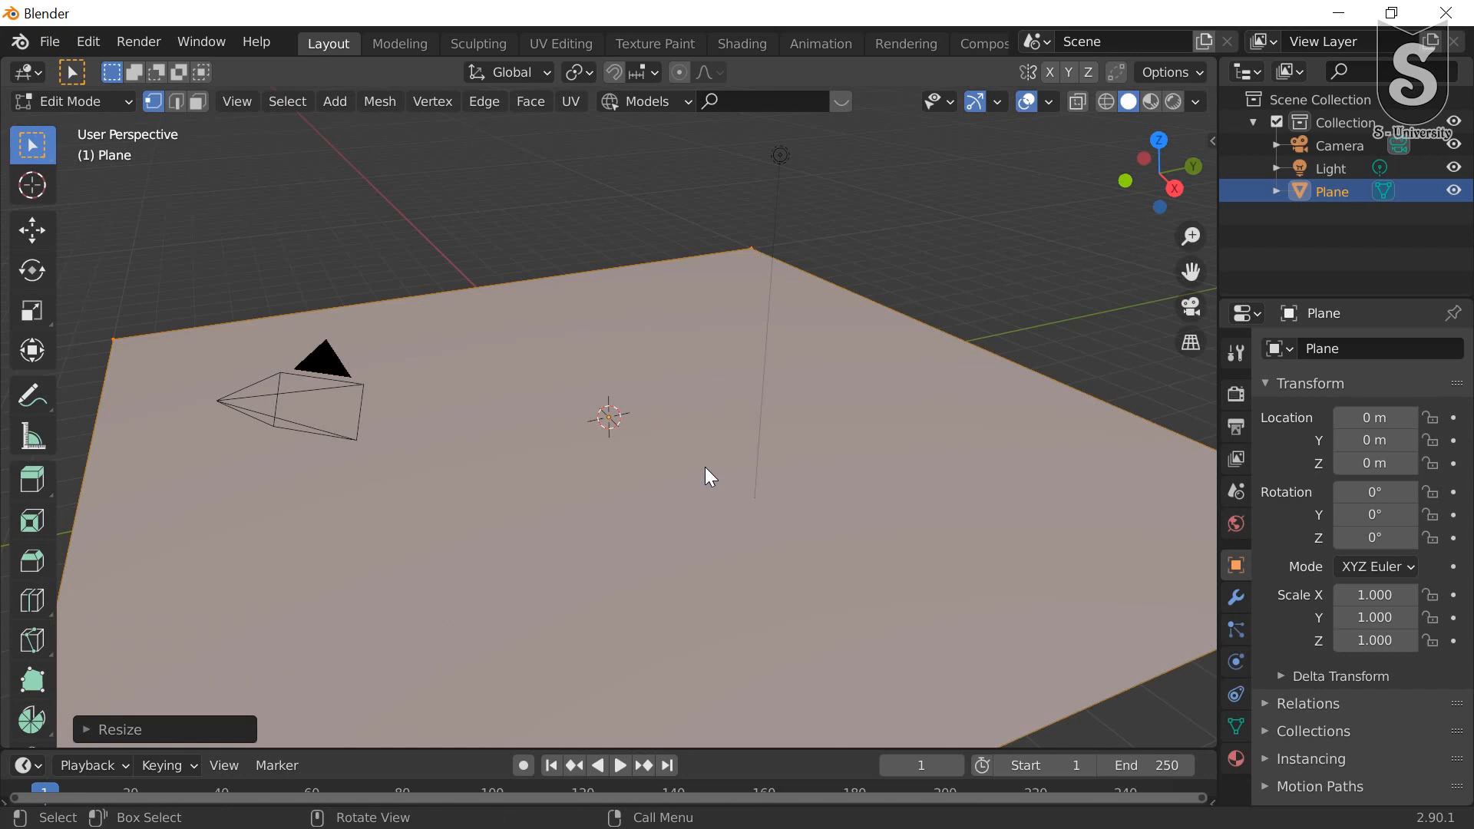
# Step: Subdivide the plane's mesh with 100 cuts and return to Object Mode
pyautogui.rightClick(705, 467)
pyautogui.click(624, 227)
pyautogui.click(88, 729)
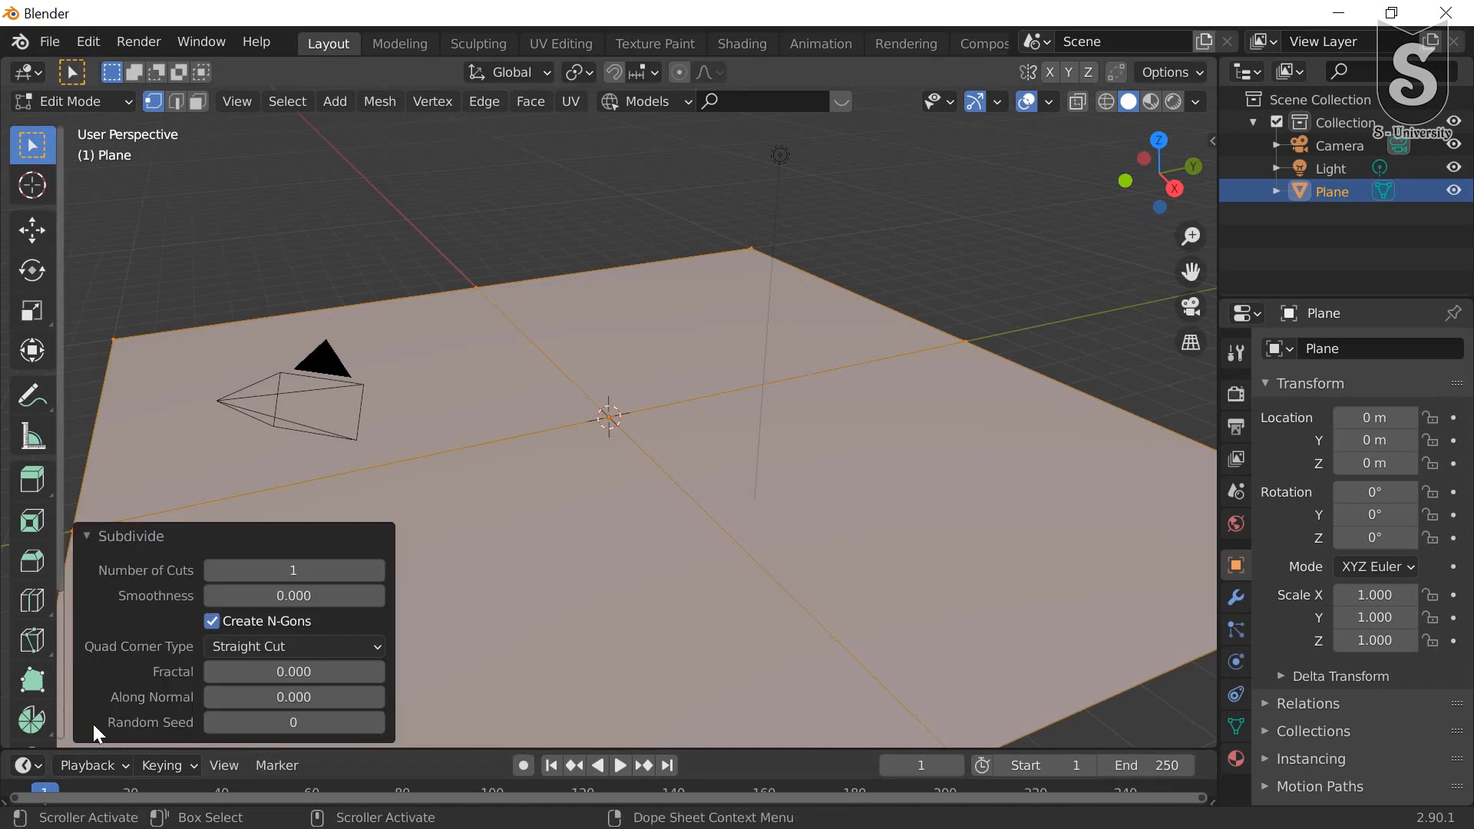
pyautogui.click(308, 571)
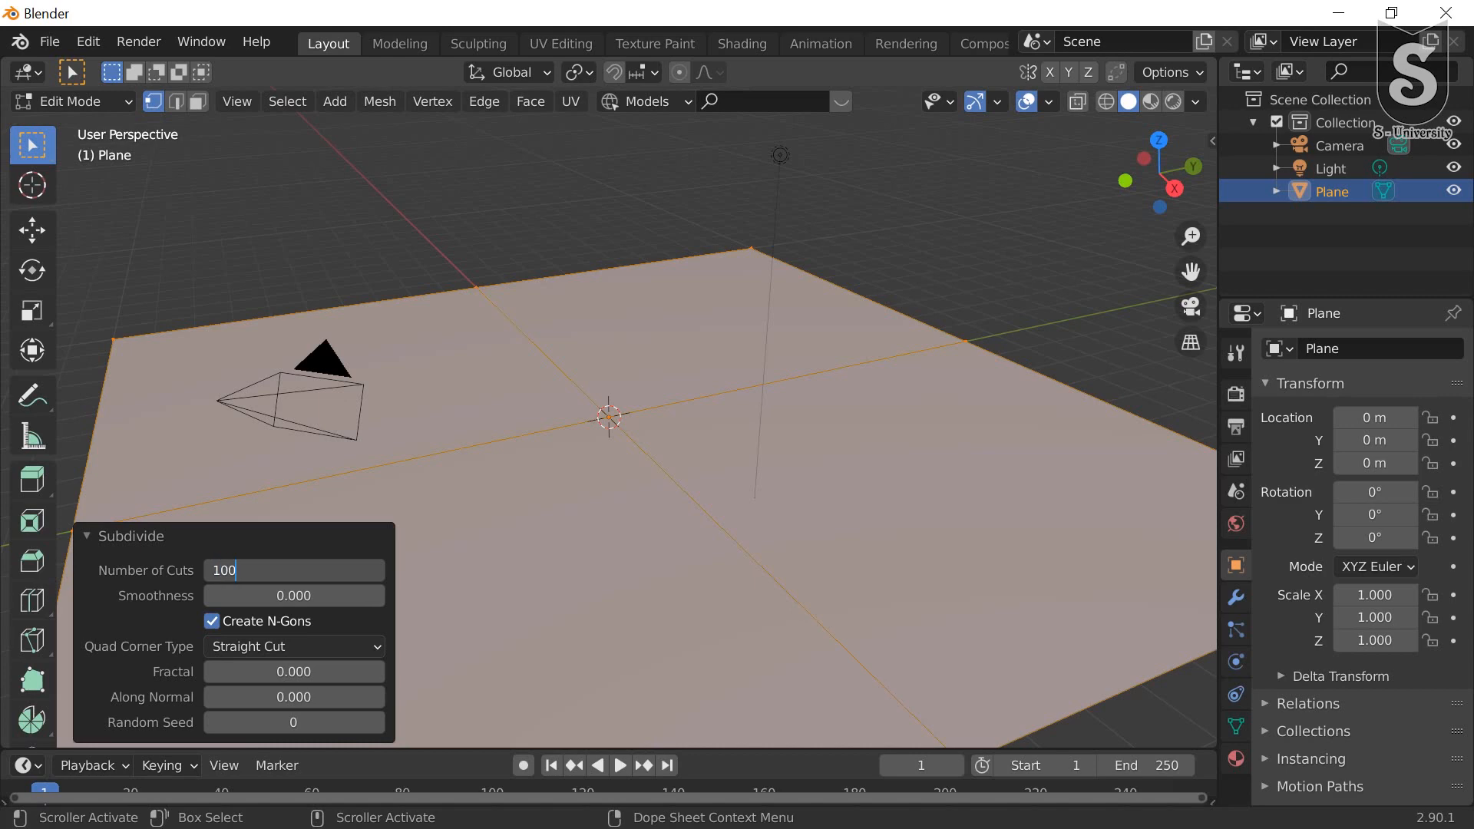
pyautogui.write('100')
pyautogui.press('Return')
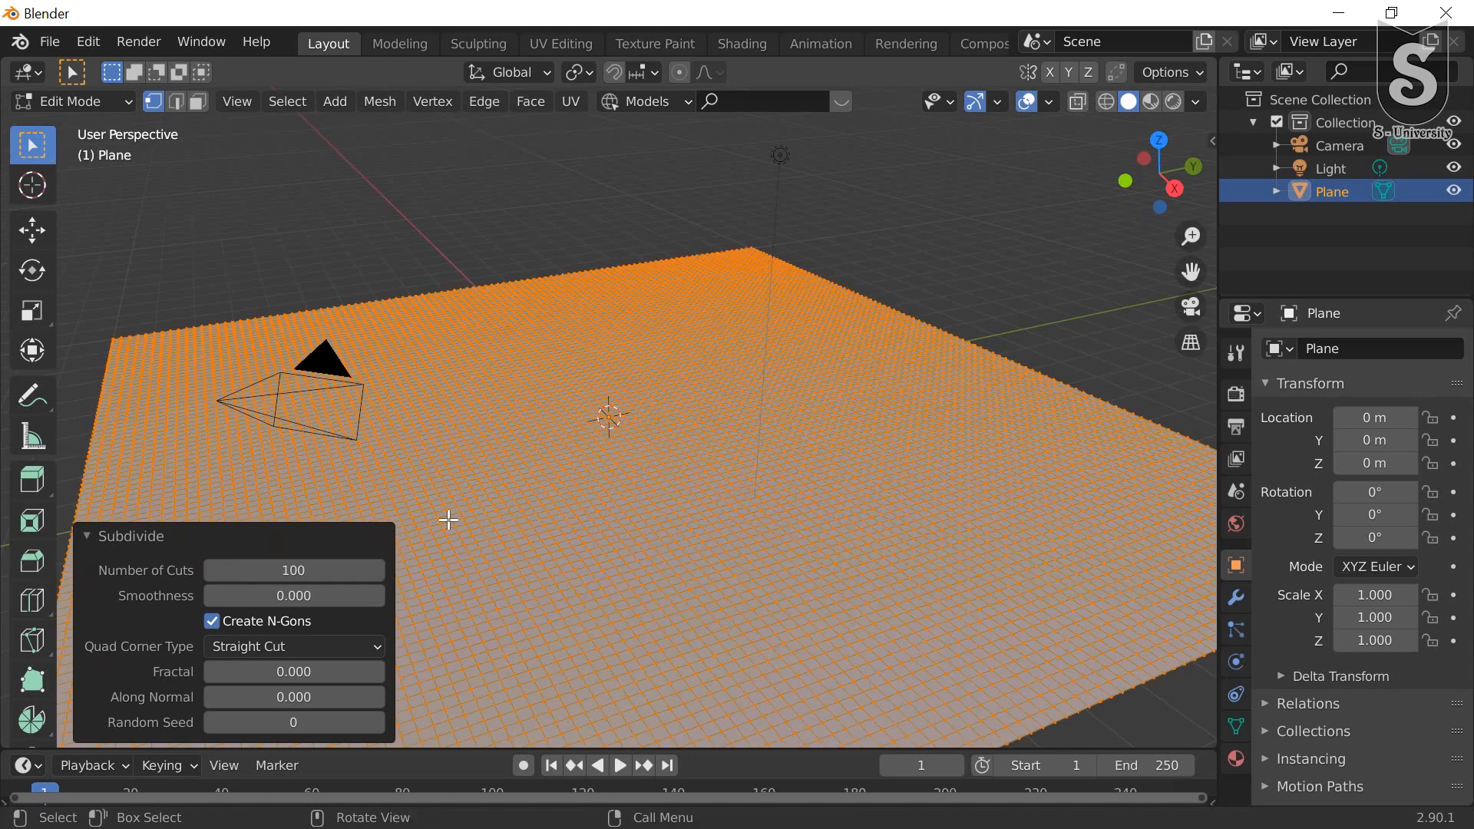
pyautogui.press('Tab')
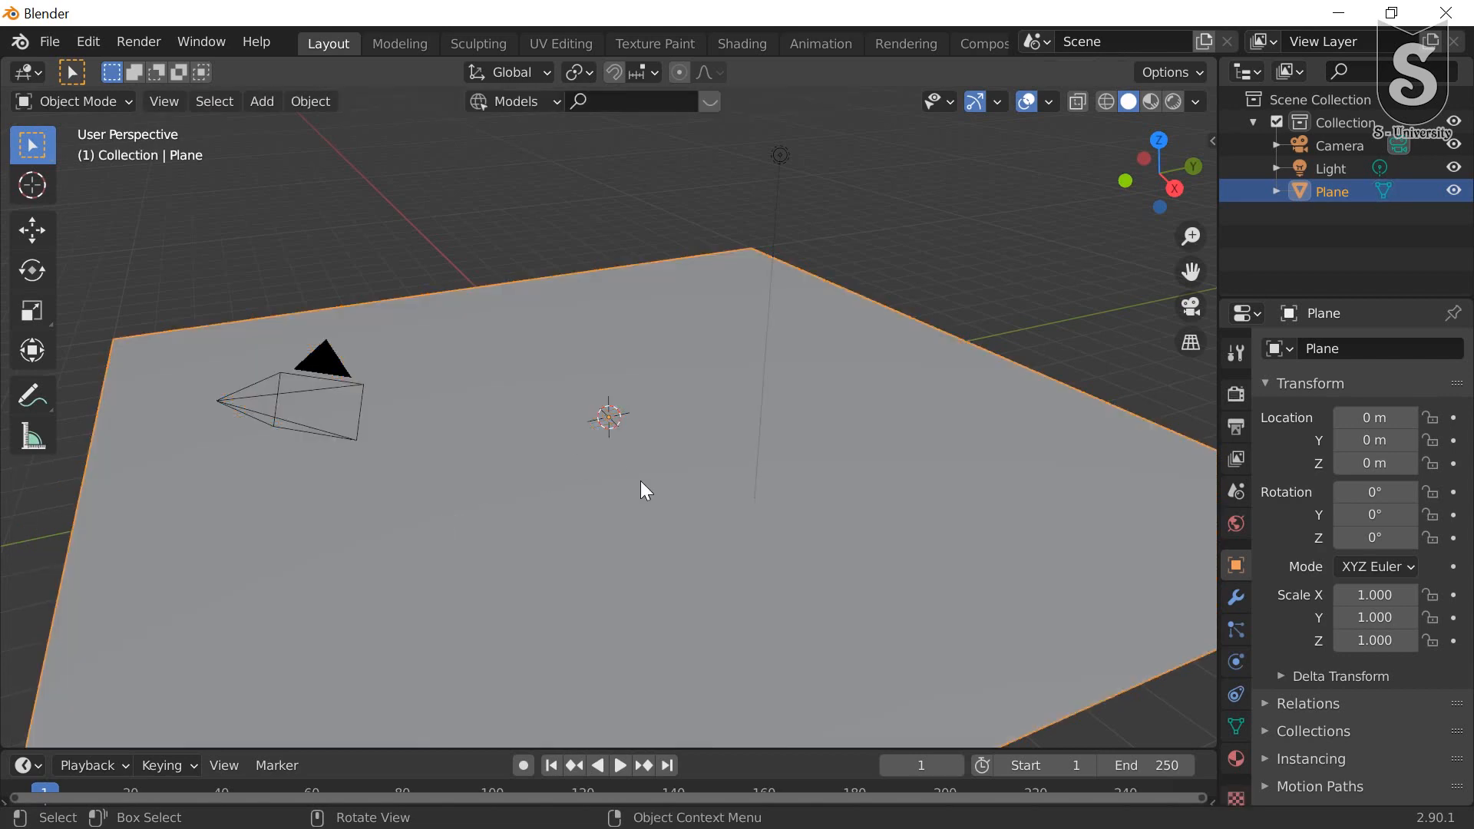
# Step: Create a new material for the plane in the Shading workspace and move the Material Output node away from the Principled BSDF
pyautogui.click(744, 44)
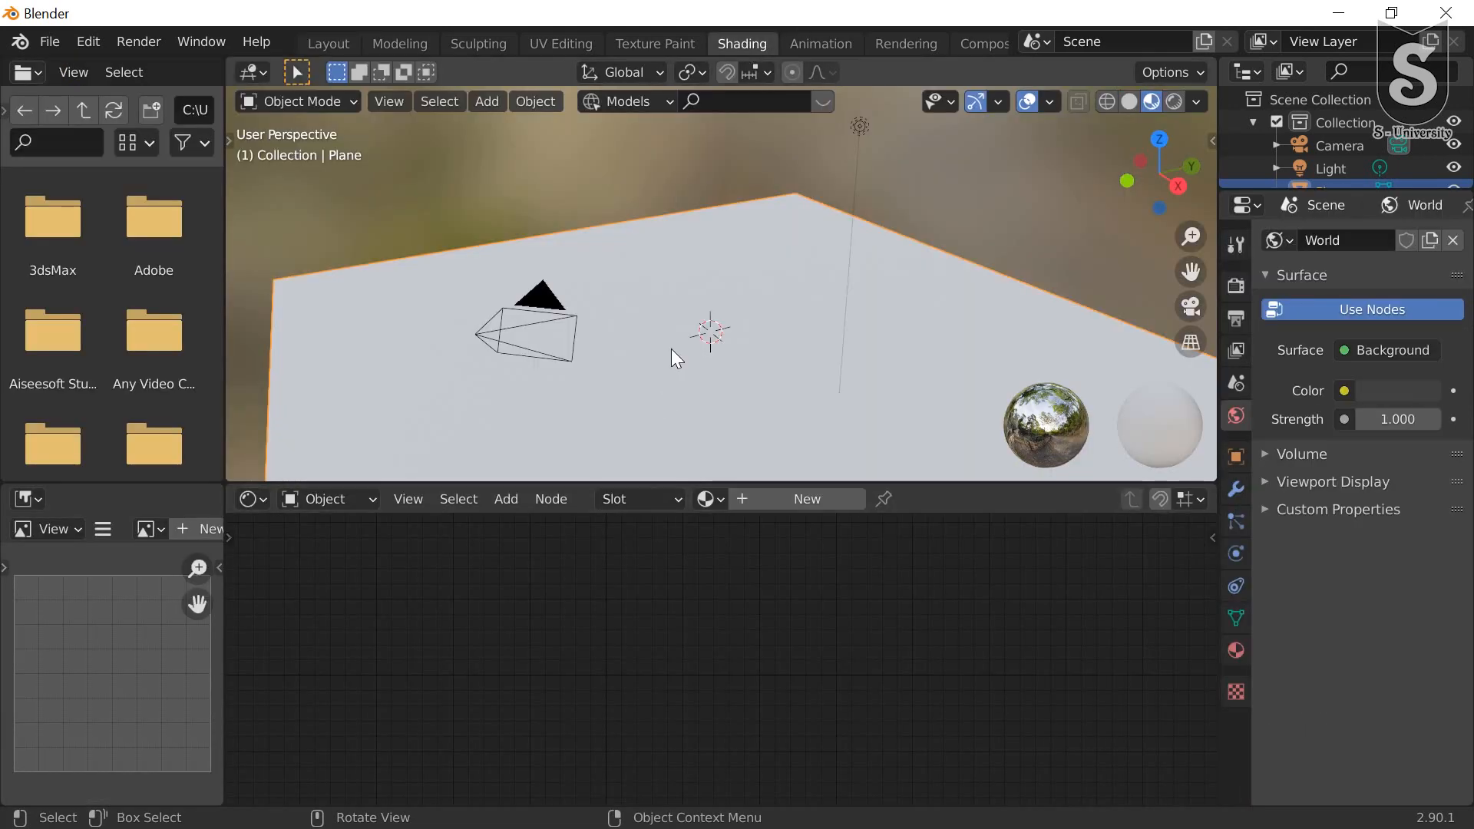
pyautogui.scroll(-1, 816, 355)
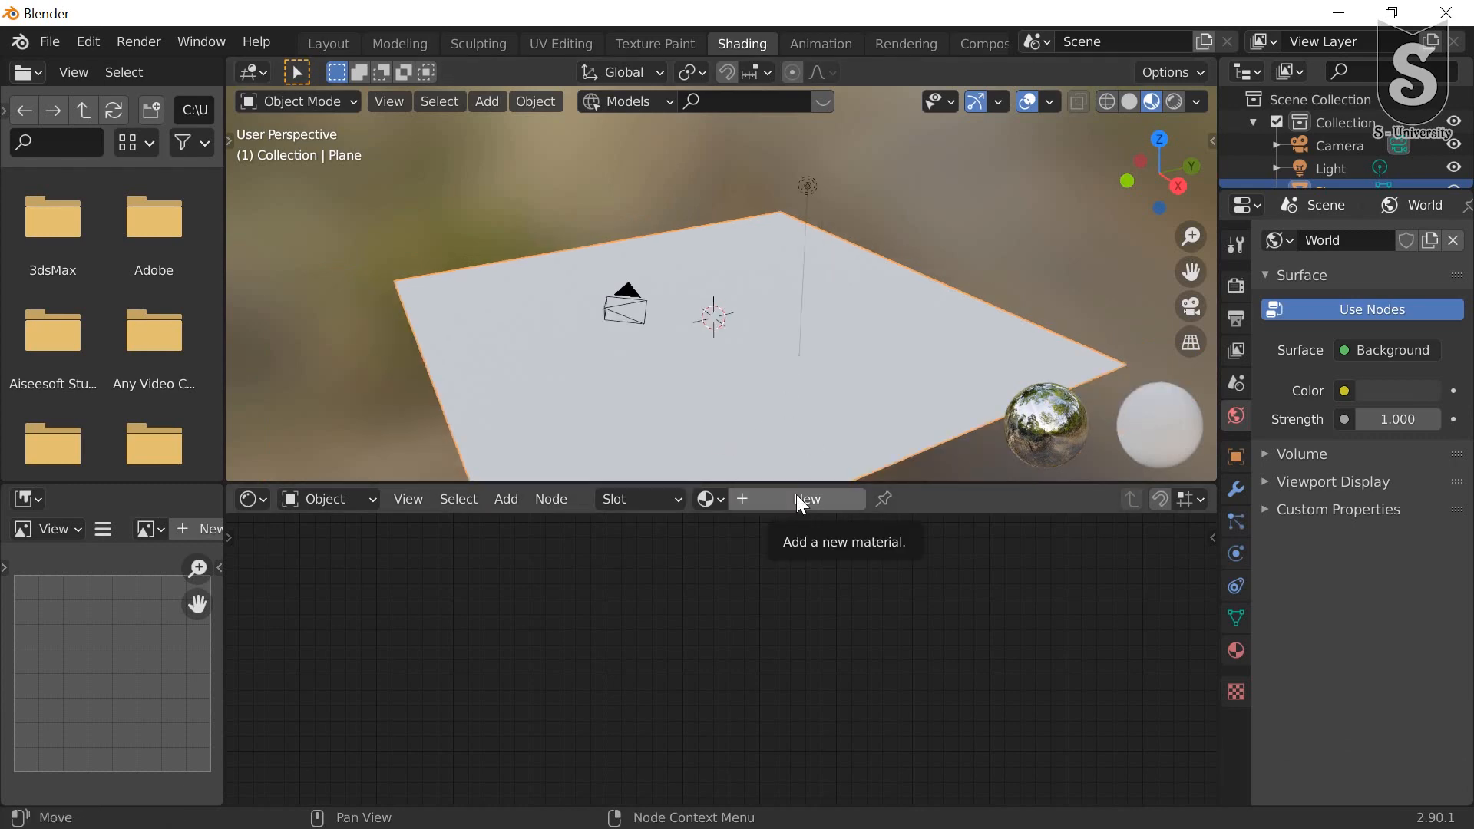
pyautogui.click(797, 498)
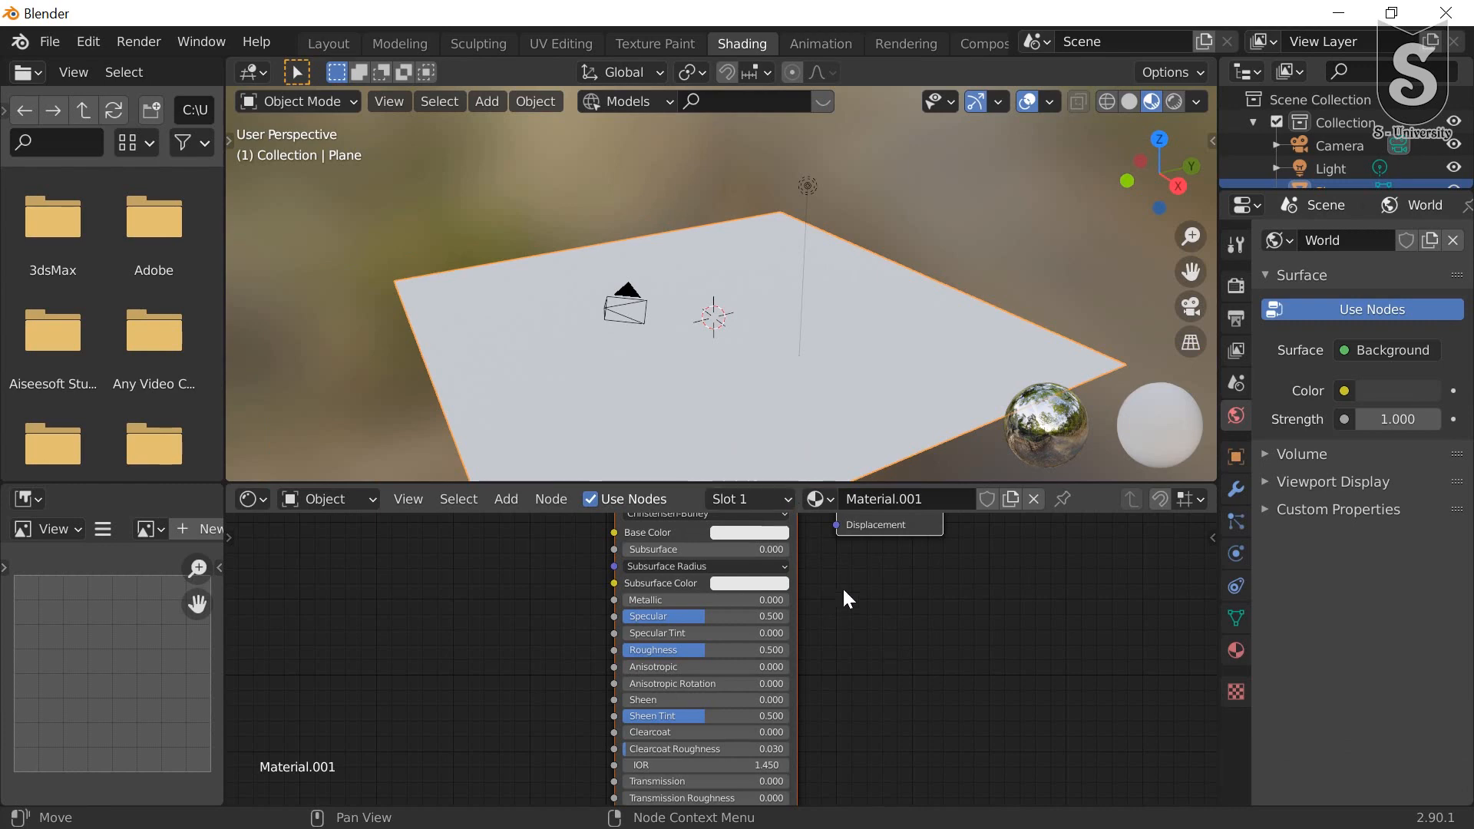
pyautogui.scroll(2, 583, 602)
pyautogui.moveTo(584, 602); pyautogui.dragTo(577, 634, button='middle')
pyautogui.moveTo(925, 559); pyautogui.dragTo(984, 569)
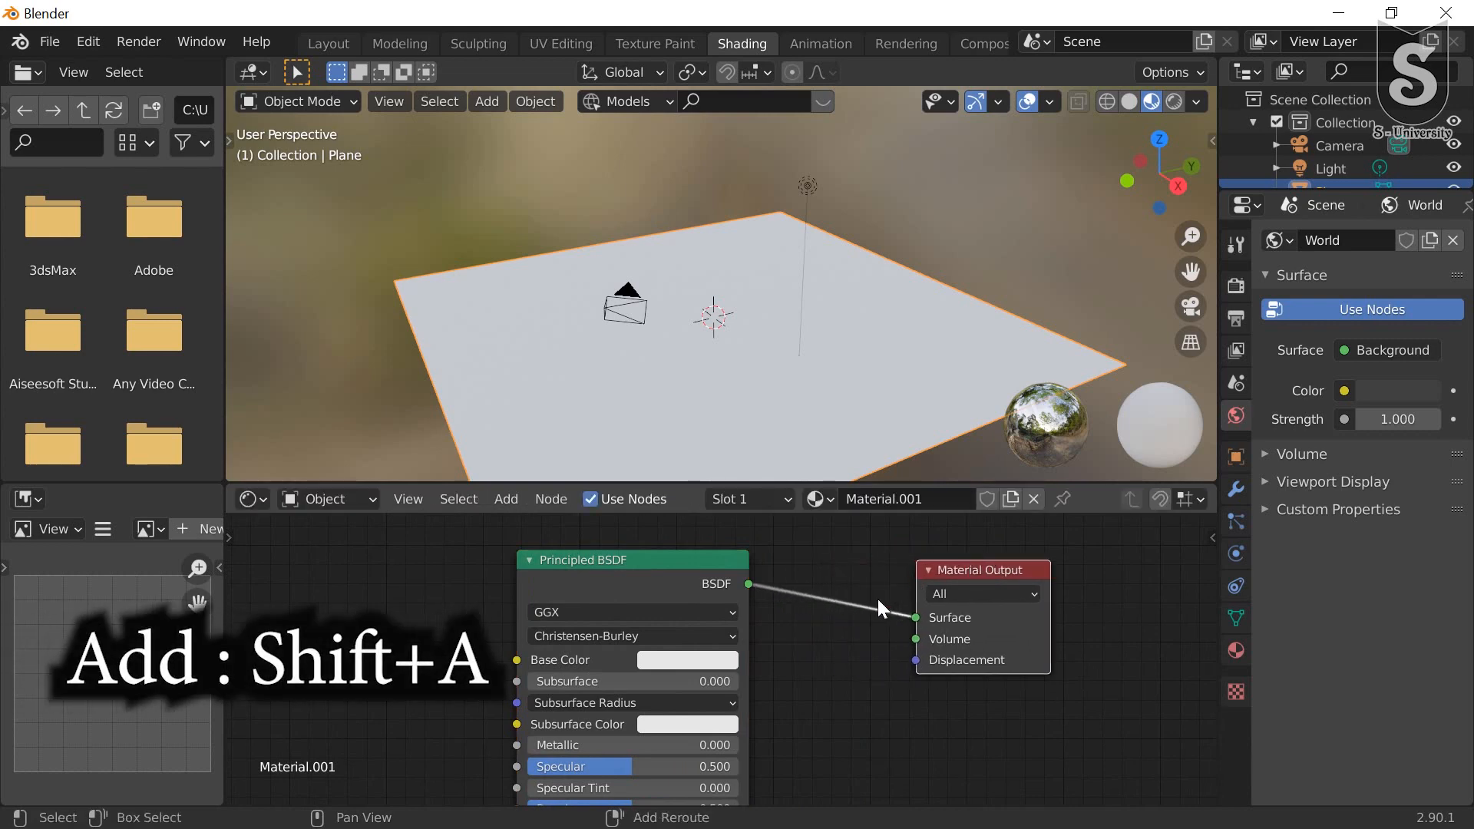
# Step: Insert a Mix Shader node between the Principled BSDF and the Material Output
pyautogui.hotkey('shift', 'a')
pyautogui.click(842, 560)
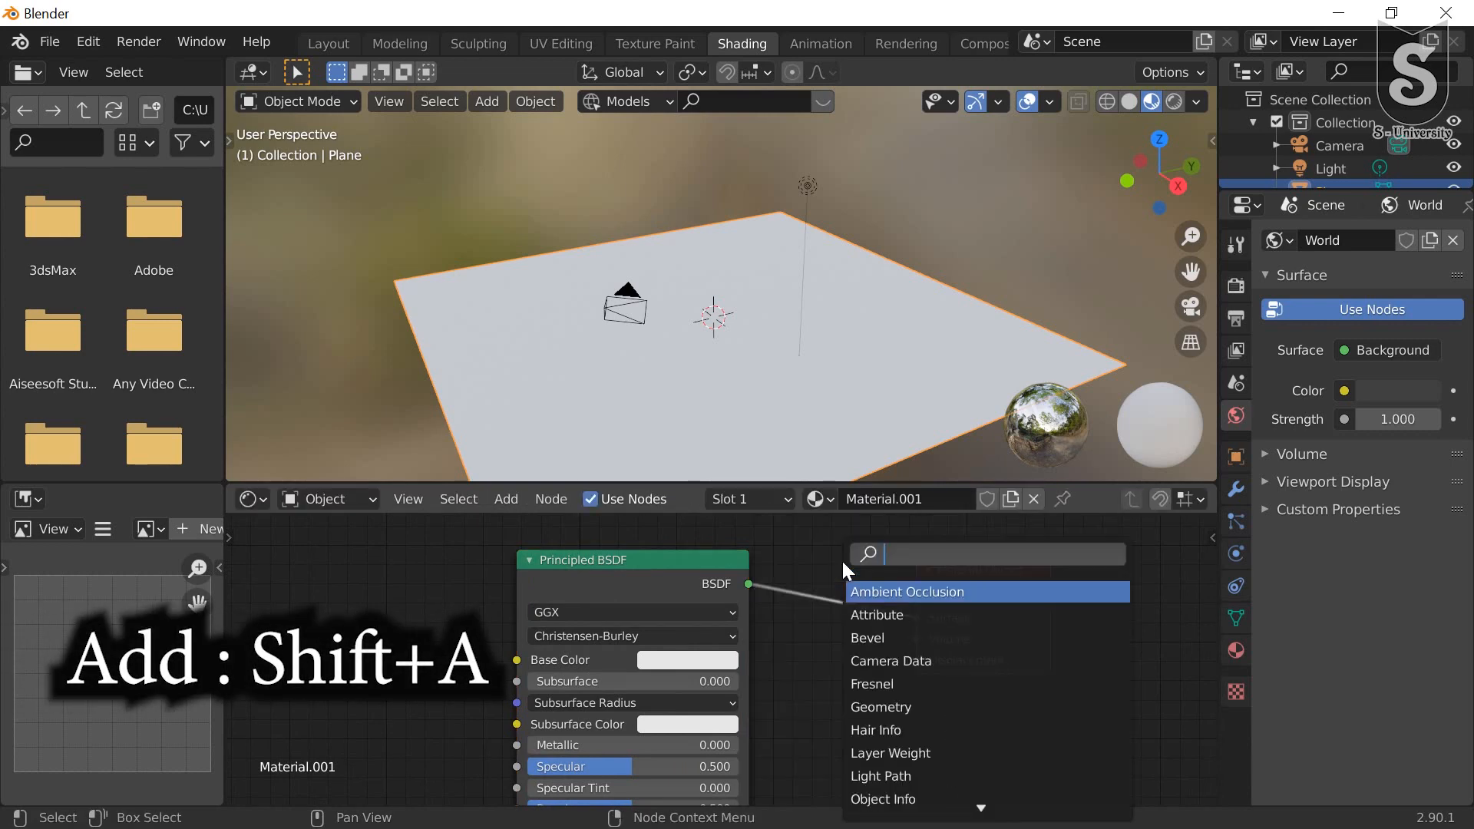
pyautogui.write('mi')
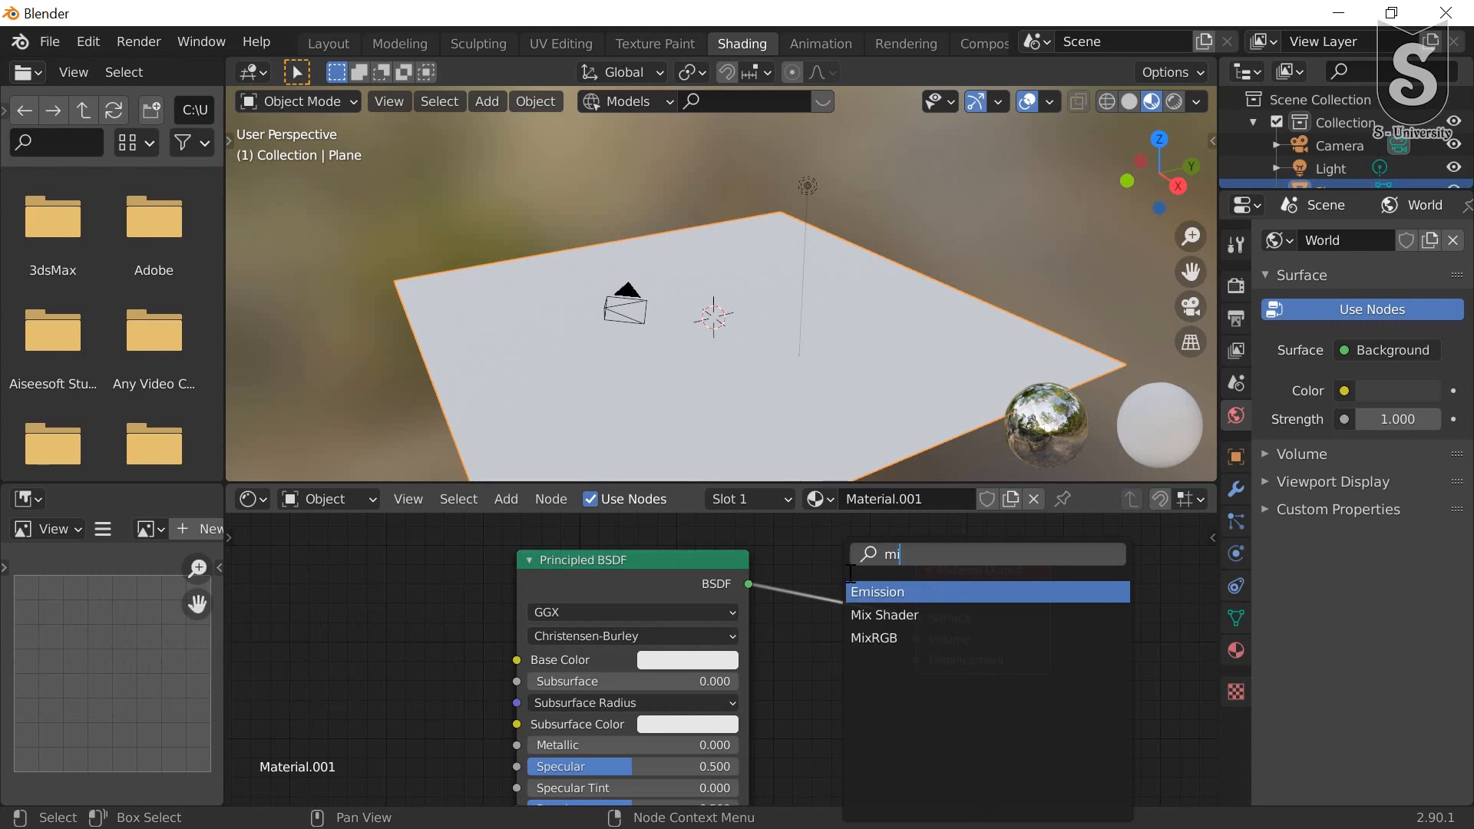
pyautogui.click(885, 614)
pyautogui.click(933, 651)
pyautogui.moveTo(894, 572); pyautogui.dragTo(916, 578)
# Step: Add a Glass BSDF node and connect its output to the Mix Shader's second Shader input
pyautogui.hotkey('shift', 'a')
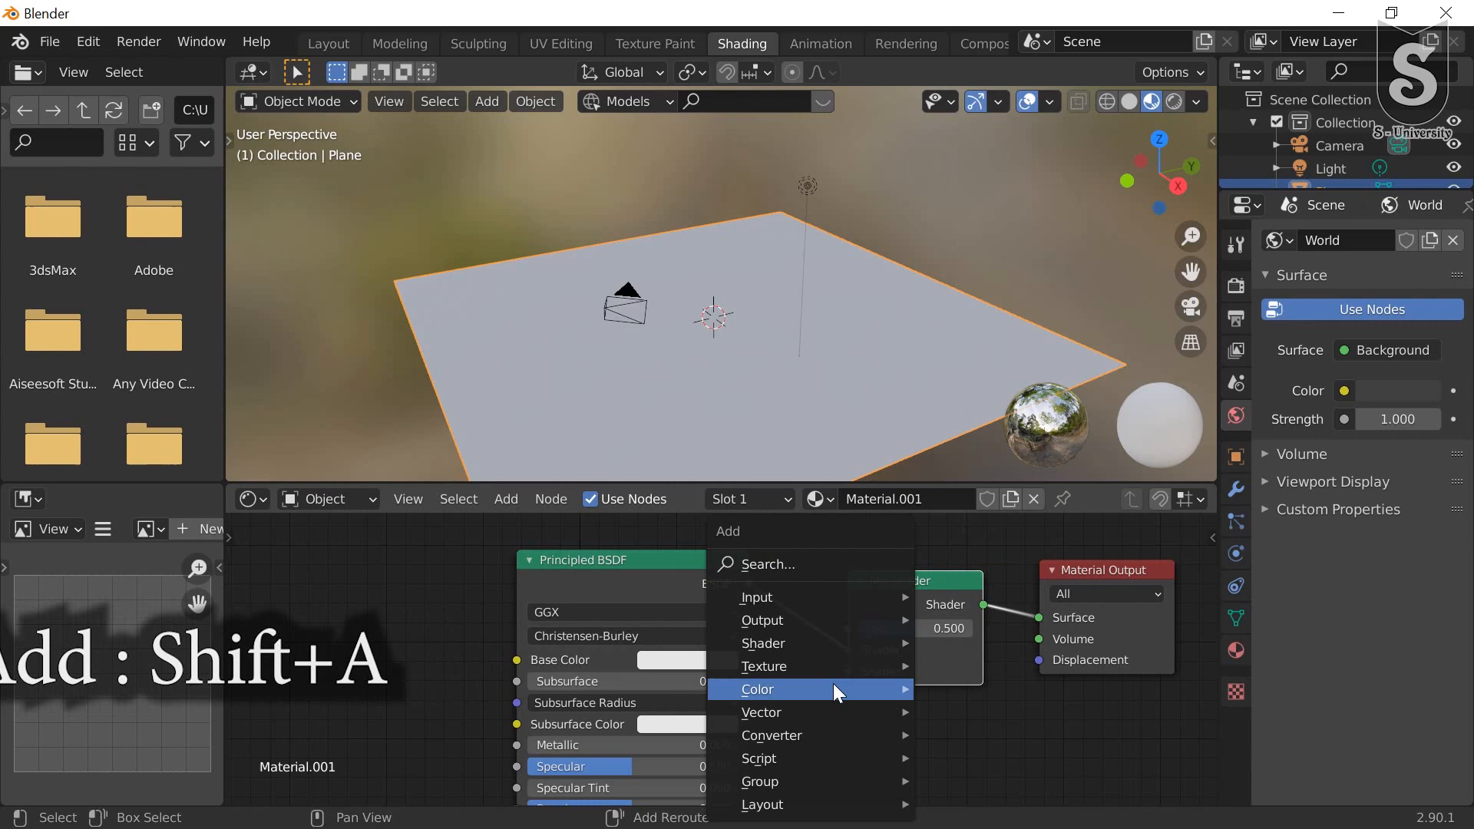
pyautogui.click(808, 566)
pyautogui.write('glass')
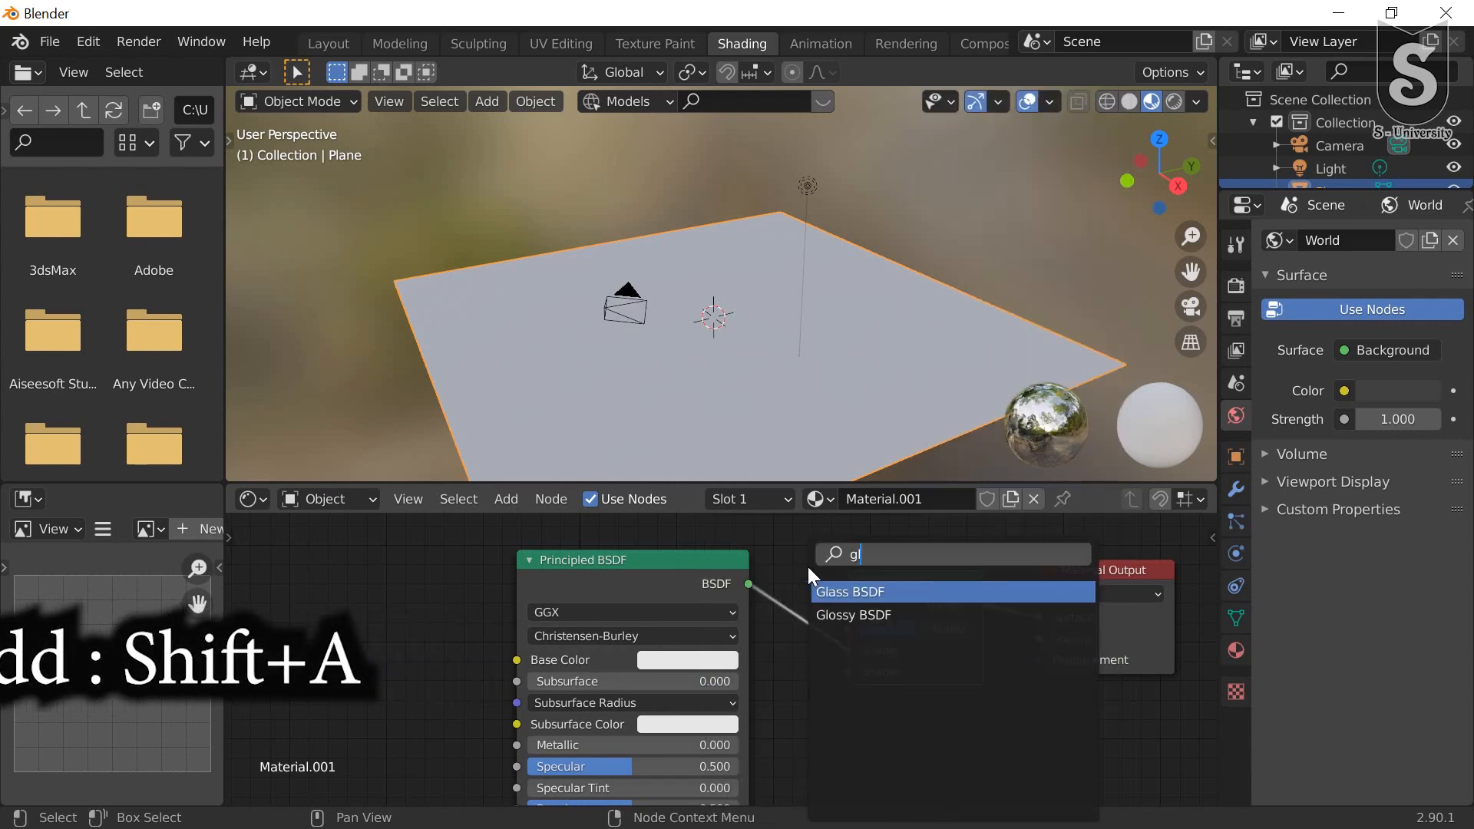
pyautogui.press('Return')
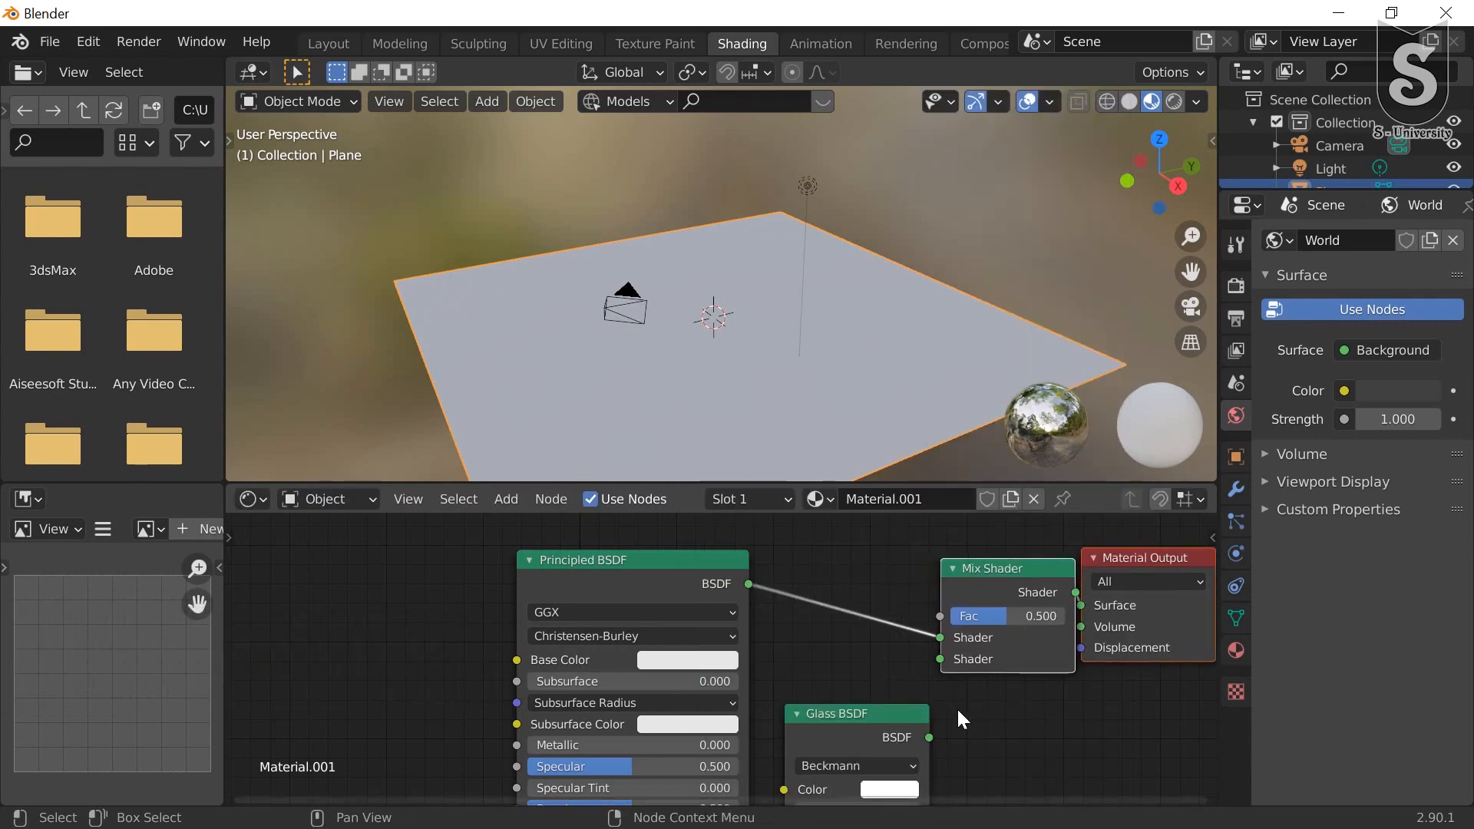
pyautogui.moveTo(931, 737); pyautogui.dragTo(942, 708)
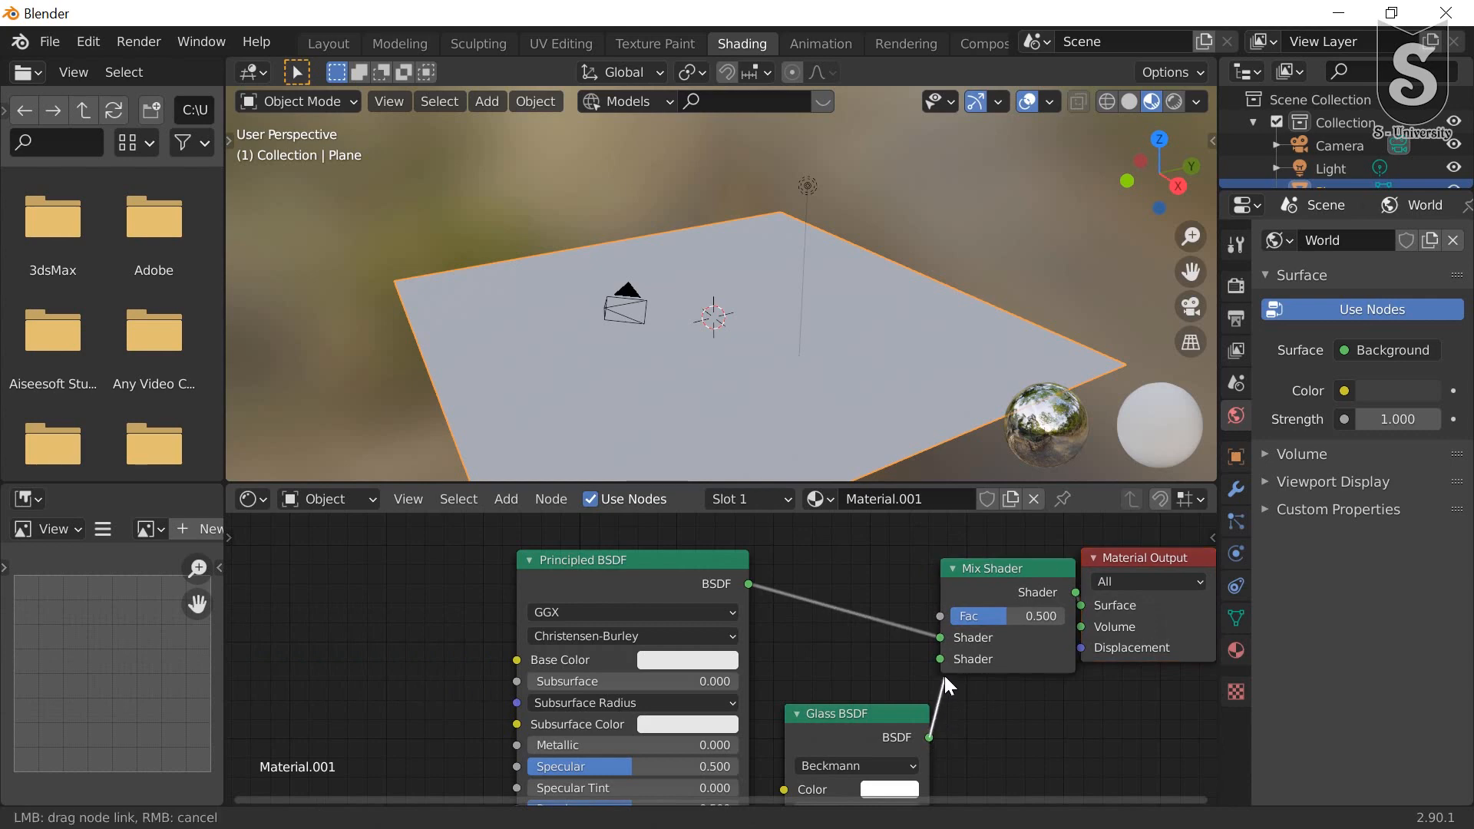
pyautogui.moveTo(939, 654); pyautogui.dragTo(942, 652)
# Step: Set the Principled BSDF's Roughness to 0
pyautogui.moveTo(726, 677); pyautogui.dragTo(784, 646, button='middle')
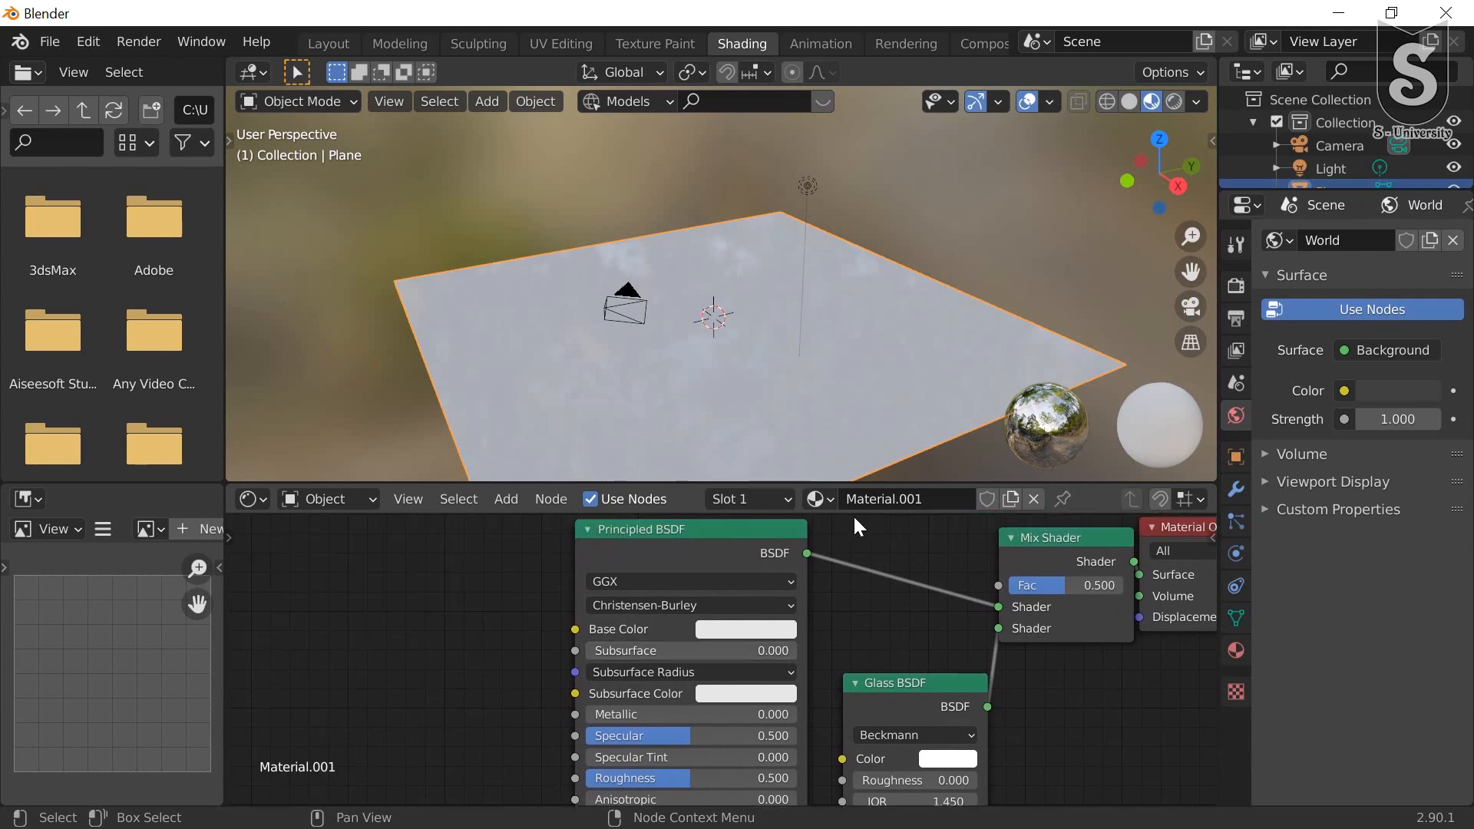
pyautogui.scroll(1, 854, 519)
pyautogui.moveTo(809, 320)
pyautogui.mouseDown(button='middle')
pyautogui.moveTo(802, 340)
pyautogui.moveTo(831, 169)
pyautogui.moveTo(817, 309)
pyautogui.moveTo(802, 301)
pyautogui.mouseUp(button='middle')
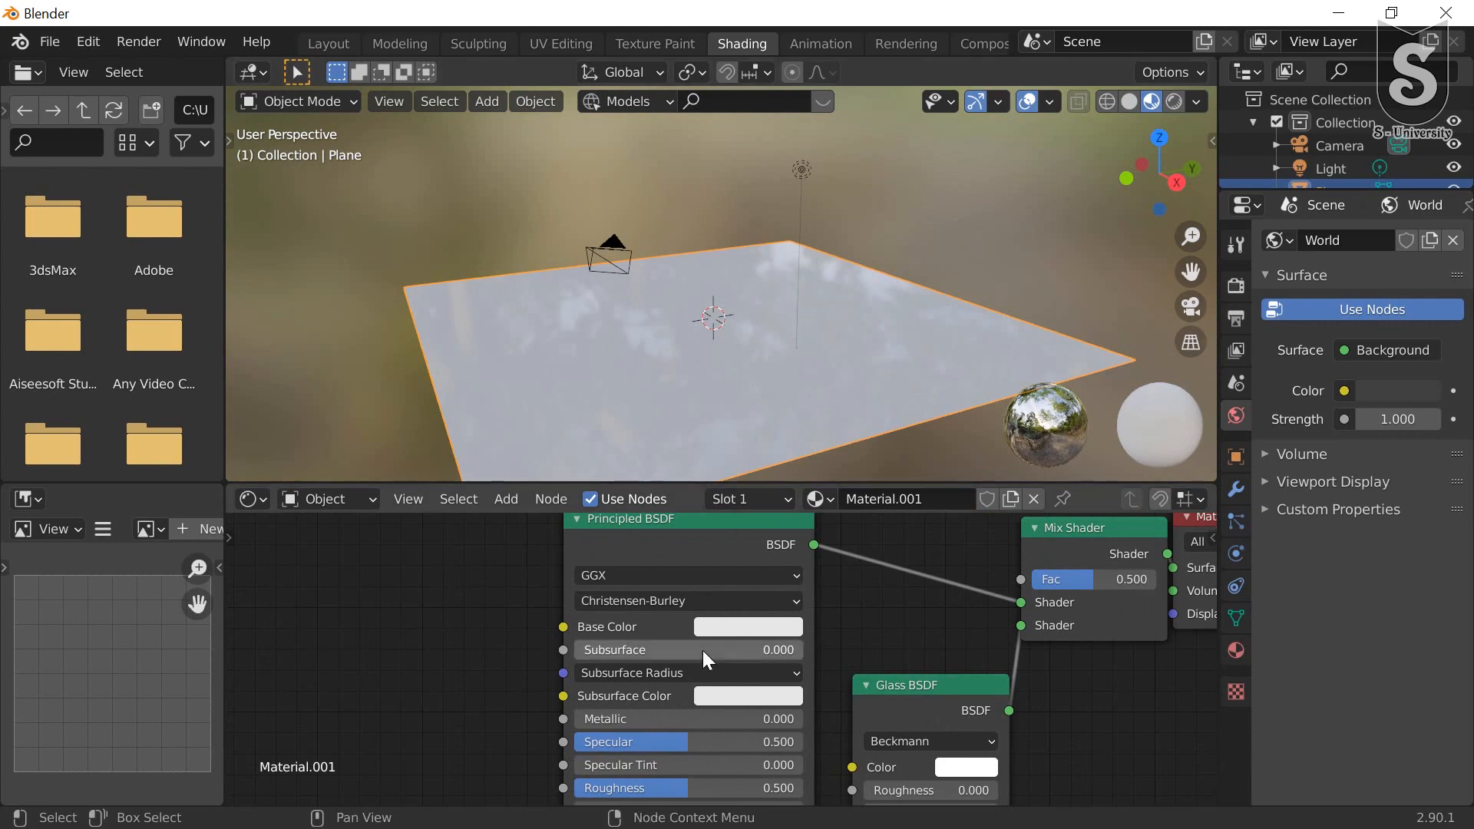
pyautogui.moveTo(527, 675); pyautogui.dragTo(555, 575, button='middle')
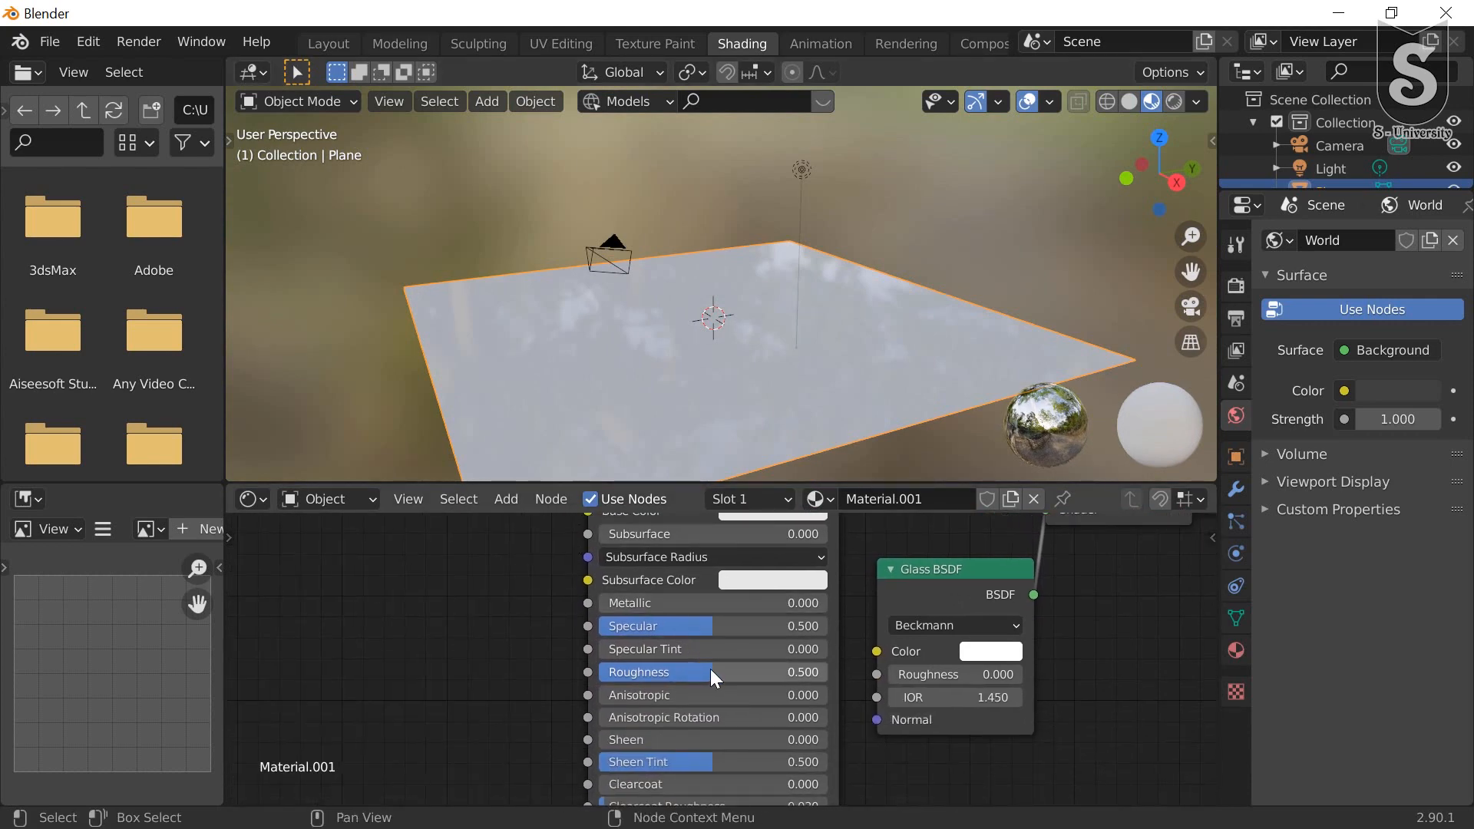
pyautogui.moveTo(711, 672); pyautogui.dragTo(600, 672)
pyautogui.moveTo(538, 348); pyautogui.dragTo(574, 367, button='middle')
# Step: Add a Noise Texture node in the empty area ahead of the Principled BSDF
pyautogui.moveTo(464, 645); pyautogui.dragTo(559, 711, button='middle')
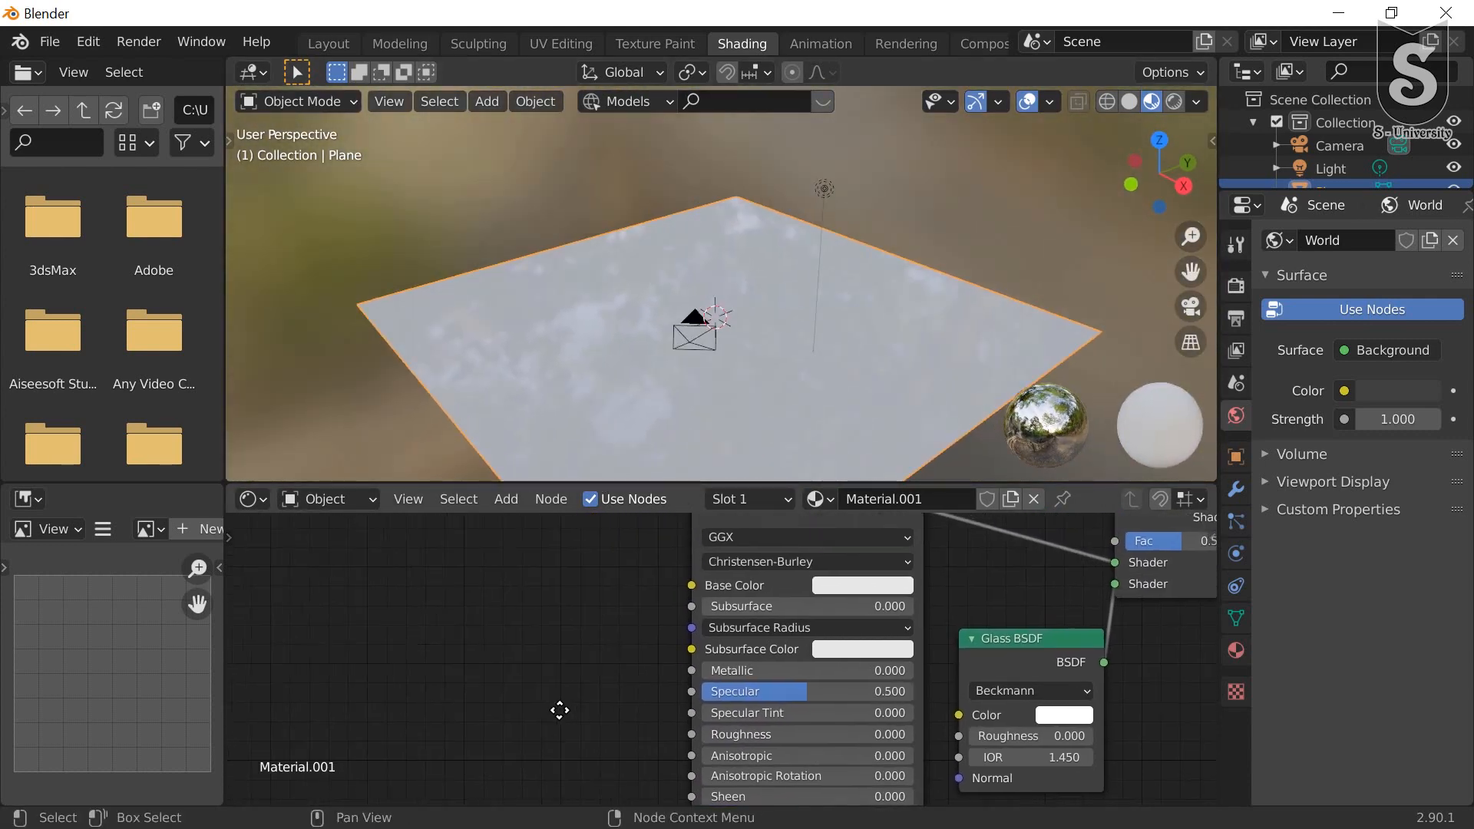
pyautogui.hotkey('shift', 'a')
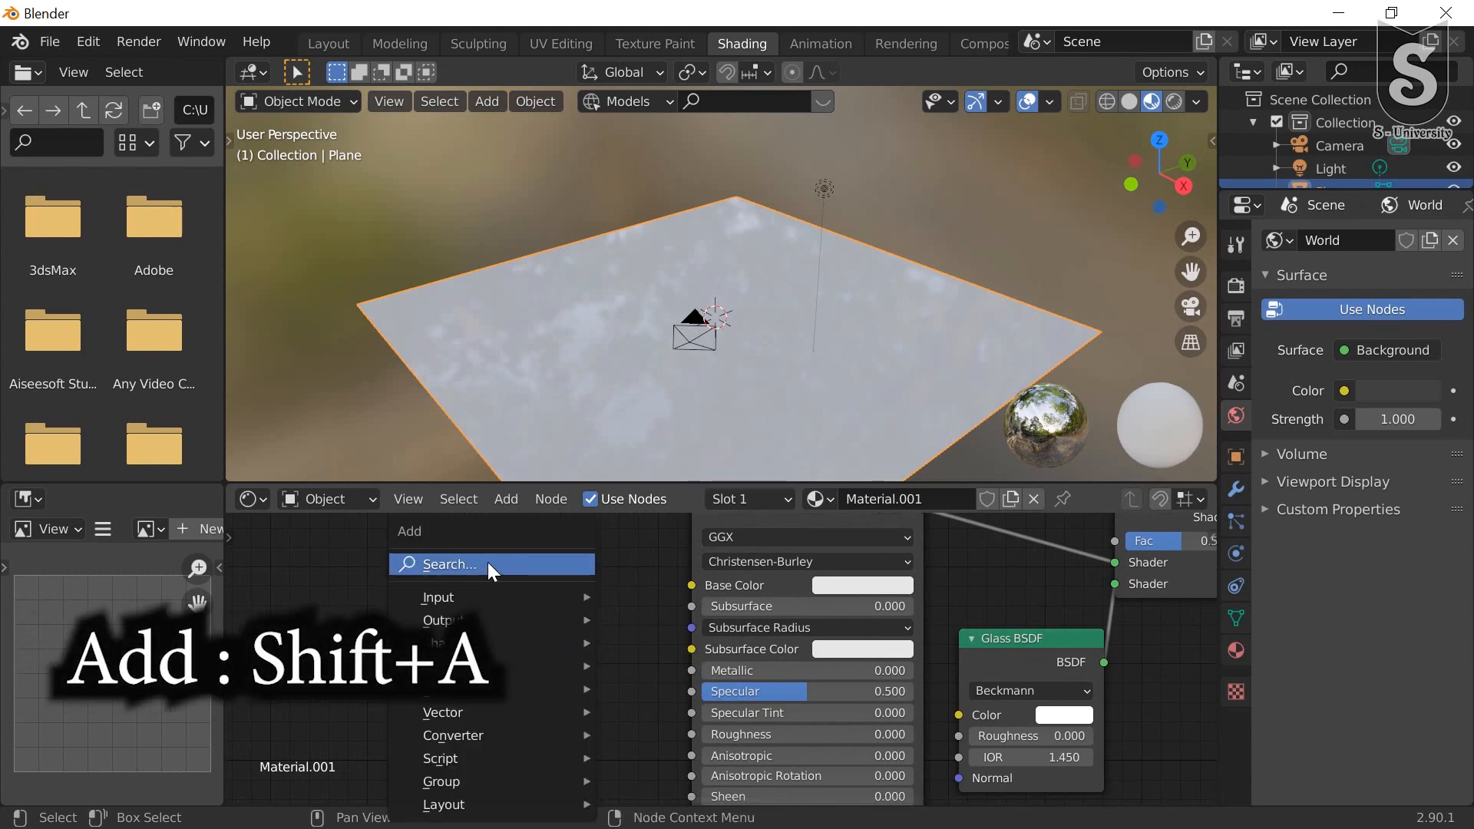
pyautogui.click(487, 563)
pyautogui.write('noi')
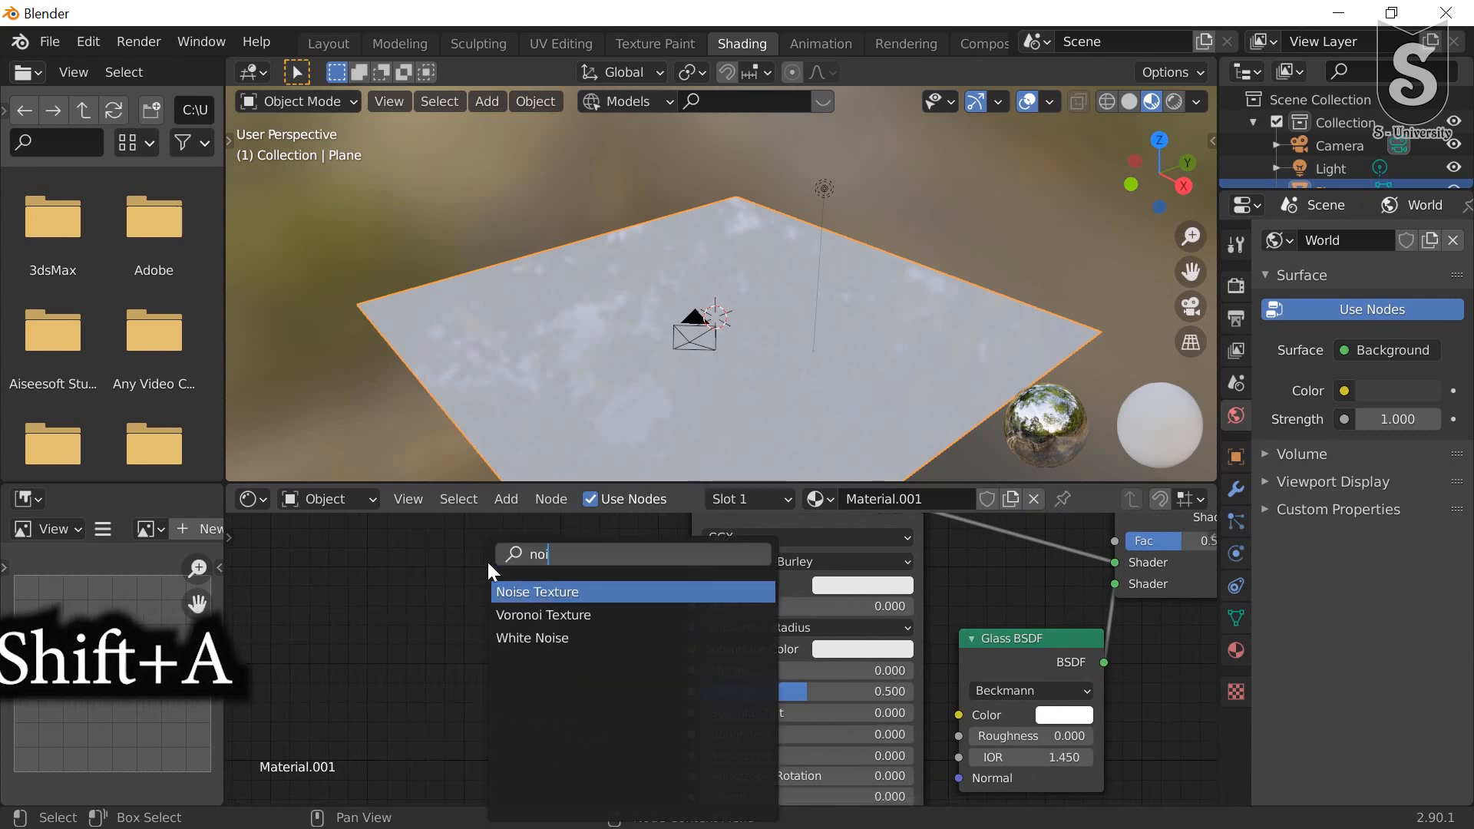
pyautogui.click(538, 589)
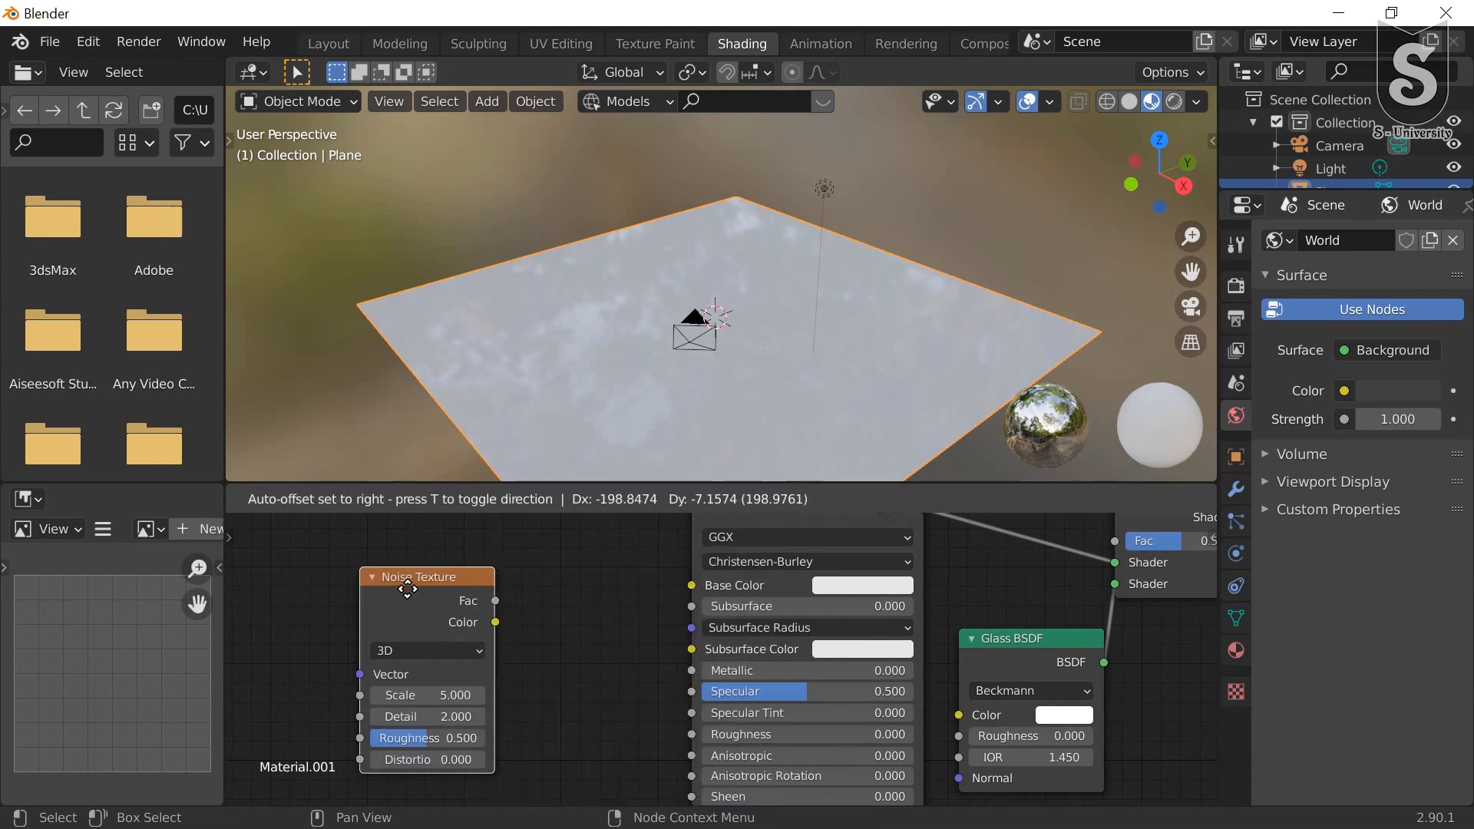
pyautogui.click(378, 577)
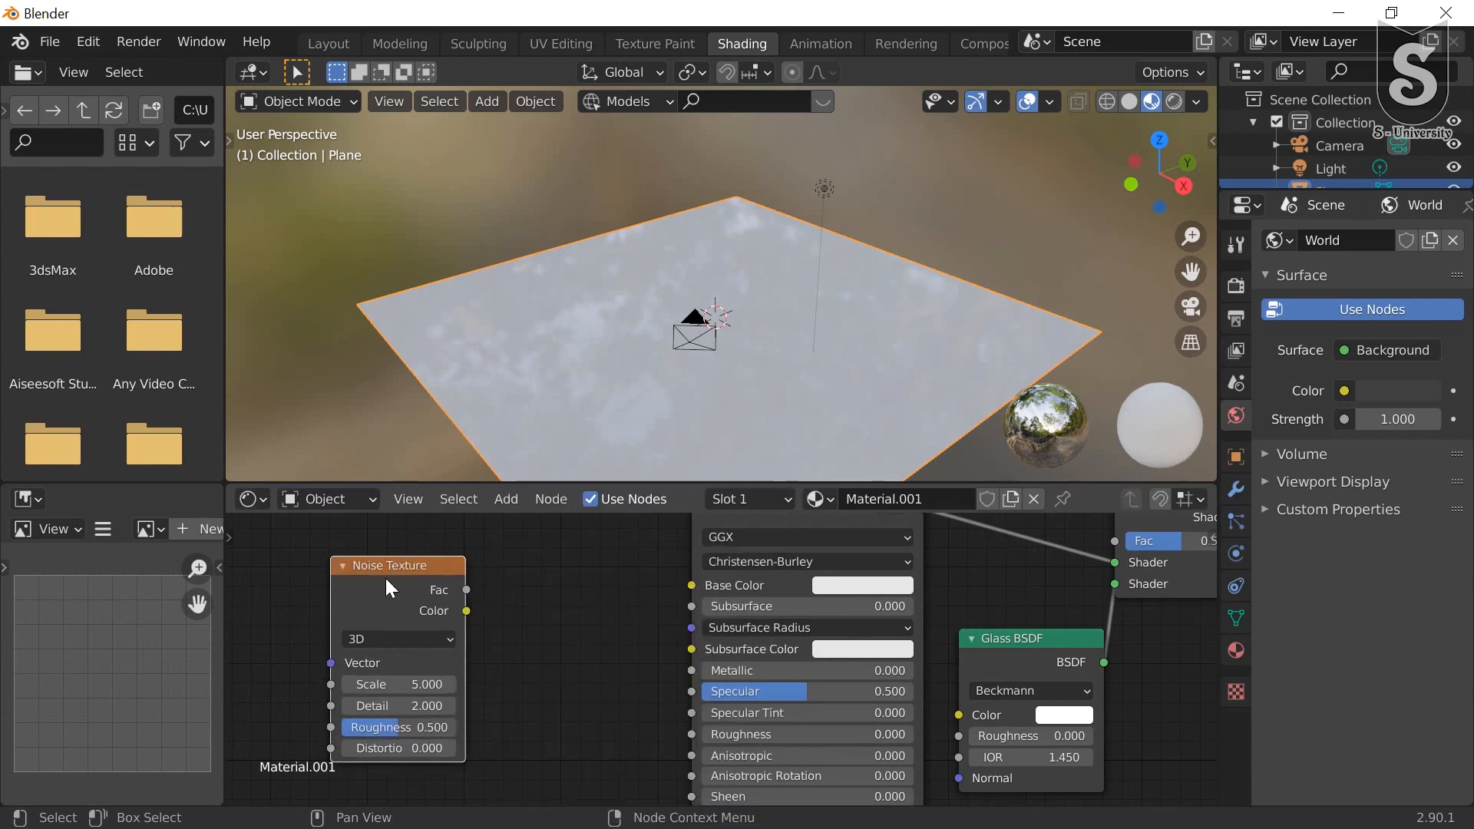
pyautogui.scroll(-1, 385, 578)
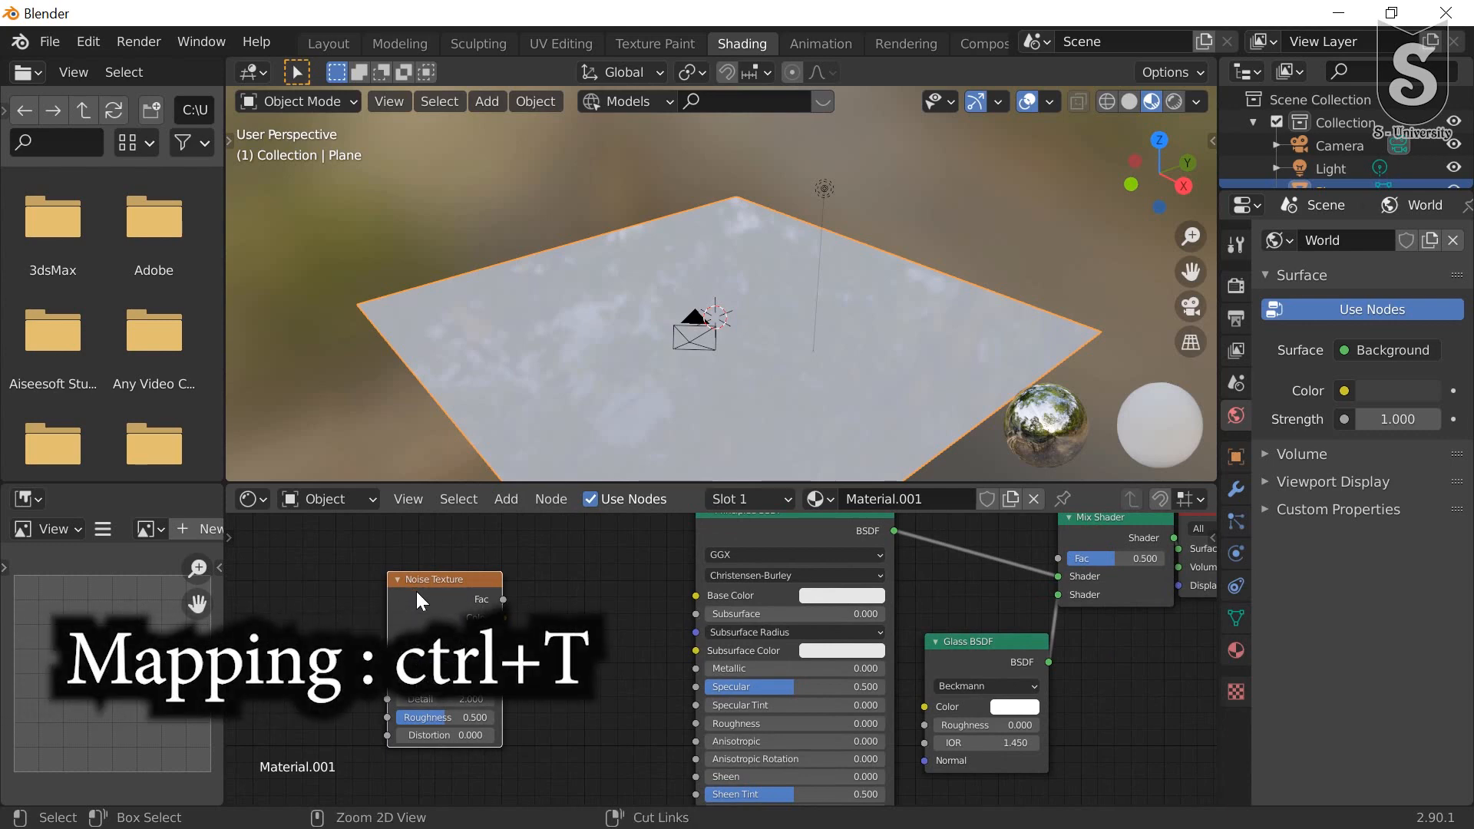
# Step: Add connected Mapping and Texture Coordinate nodes in front of the Noise Texture's Vector input
pyautogui.hotkey('ctrl', 't')
pyautogui.moveTo(404, 611); pyautogui.dragTo(593, 628, button='middle')
pyautogui.moveTo(721, 671); pyautogui.dragTo(660, 622, button='middle')
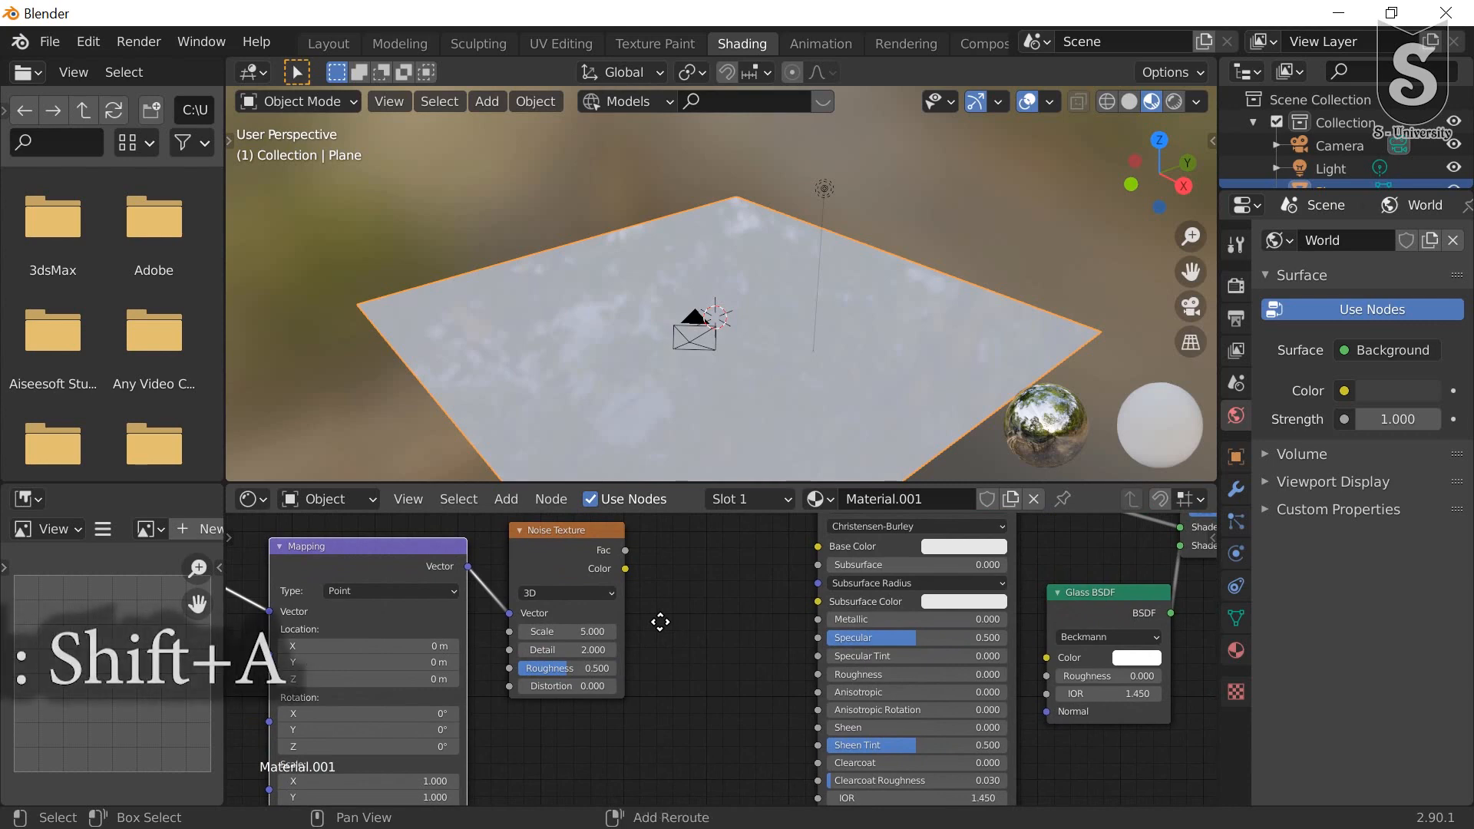
# Step: Add a Bump node in the free space below the Noise Texture, beside the Principled BSDF
pyautogui.hotkey('shift', 'a')
pyautogui.click(639, 564)
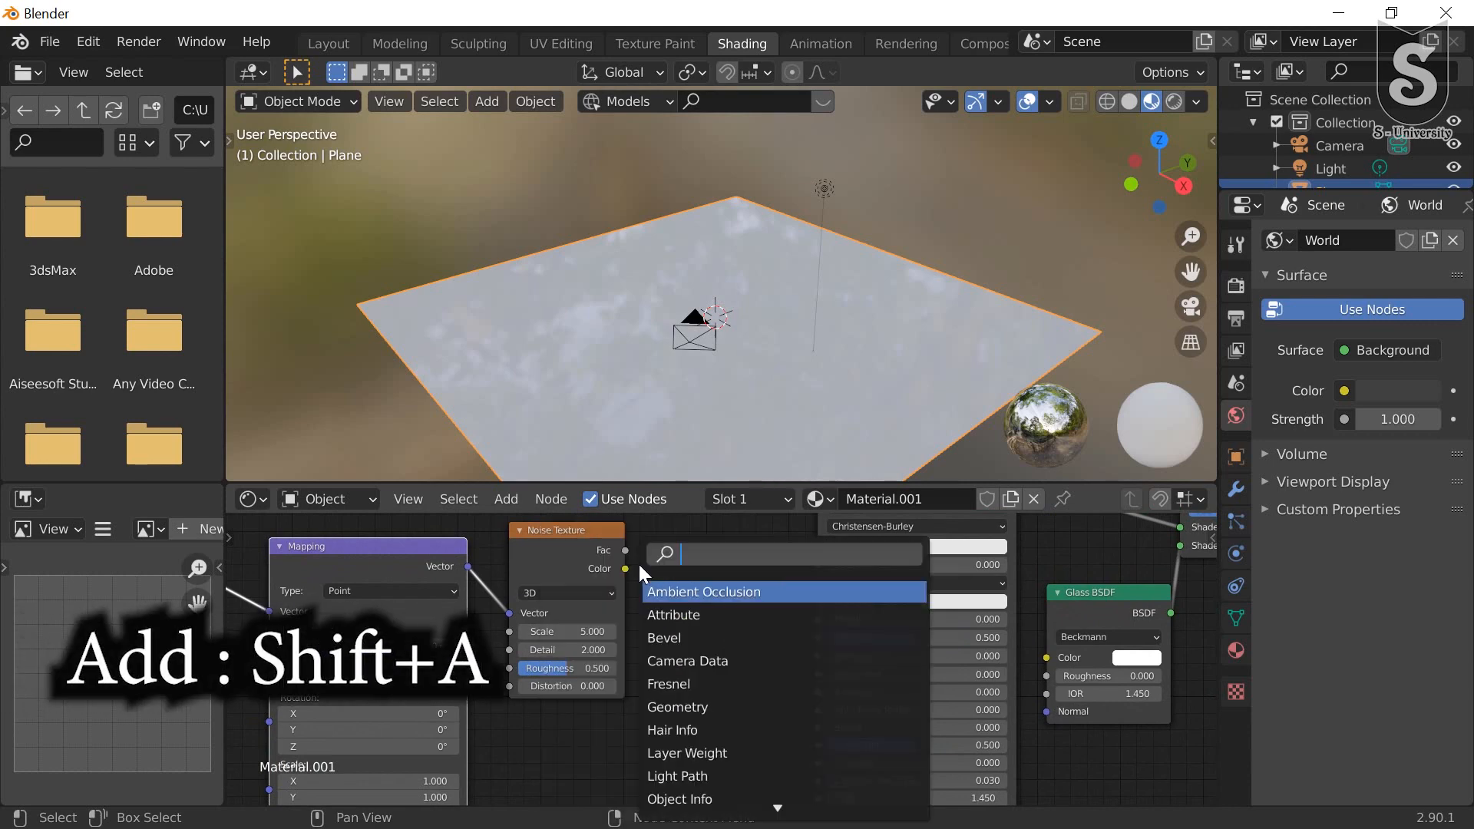
pyautogui.write('bump')
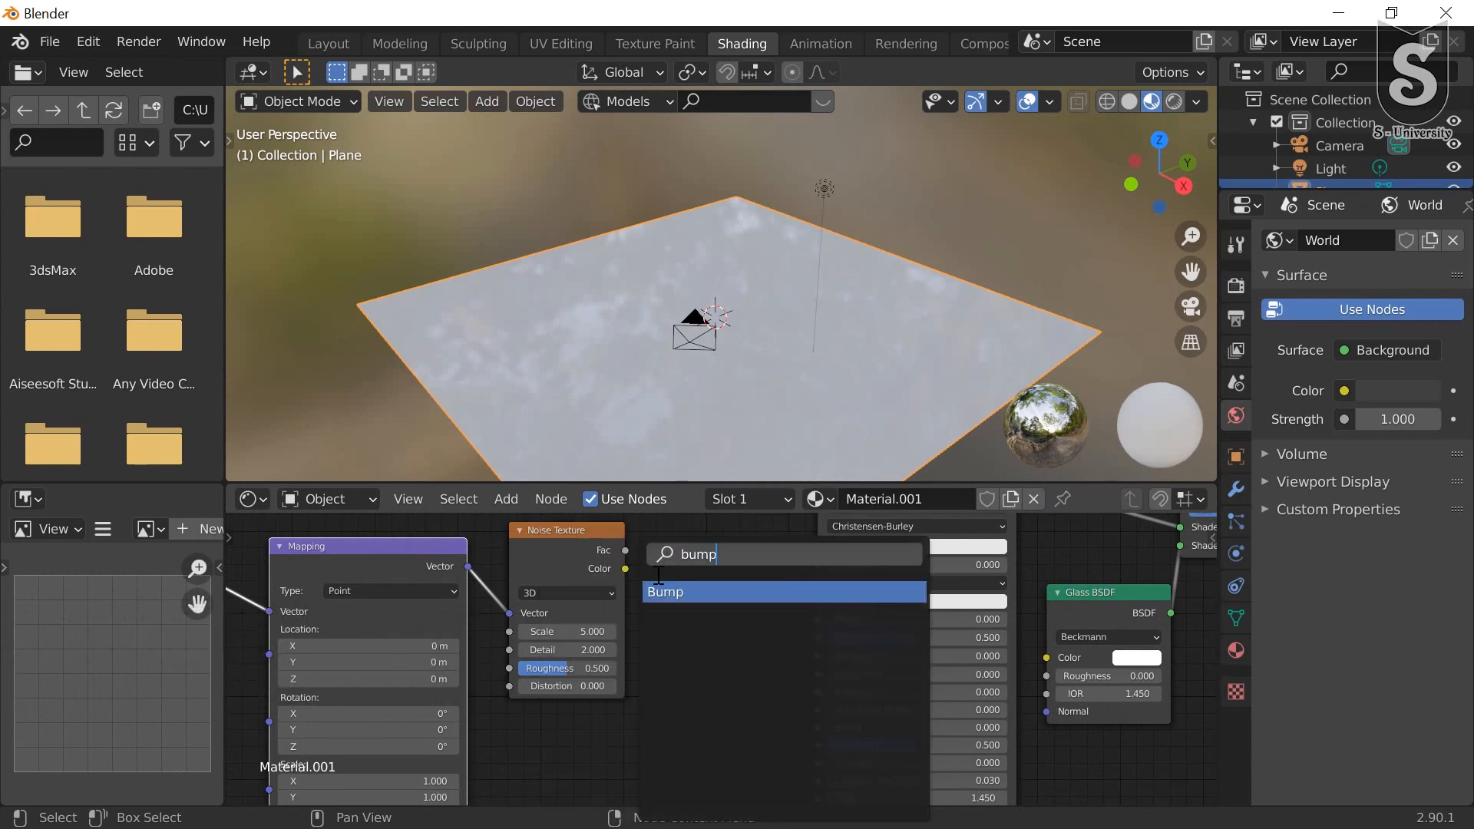
pyautogui.click(673, 592)
pyautogui.click(669, 772)
# Step: Connect the Bump node's Normal output to the Principled BSDF's Normal, and the Noise Texture's Color to the Bump's Height
pyautogui.moveTo(702, 711); pyautogui.dragTo(616, 581, button='middle')
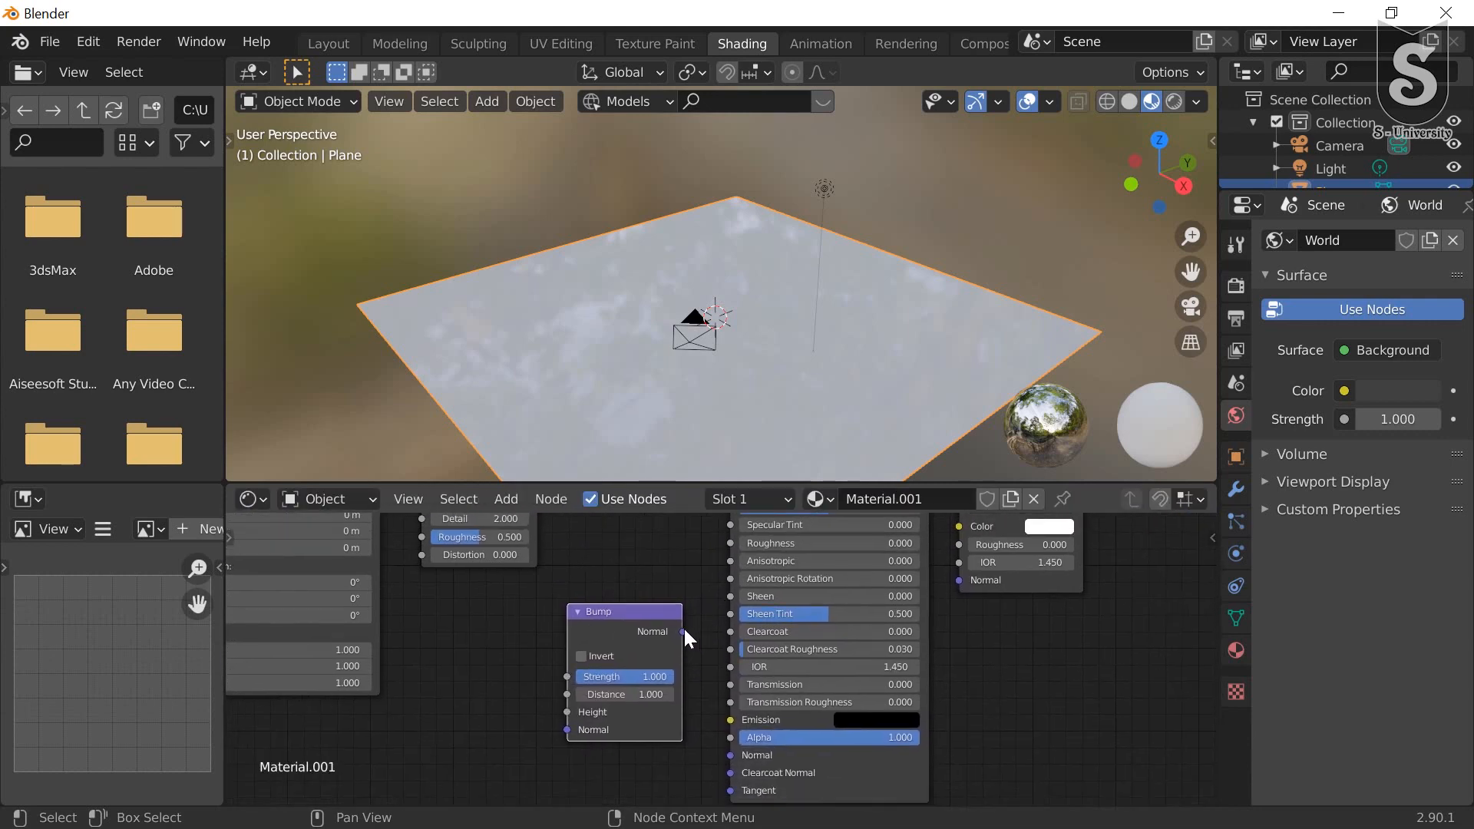
pyautogui.moveTo(683, 631); pyautogui.dragTo(725, 754)
pyautogui.scroll(-2, 516, 546)
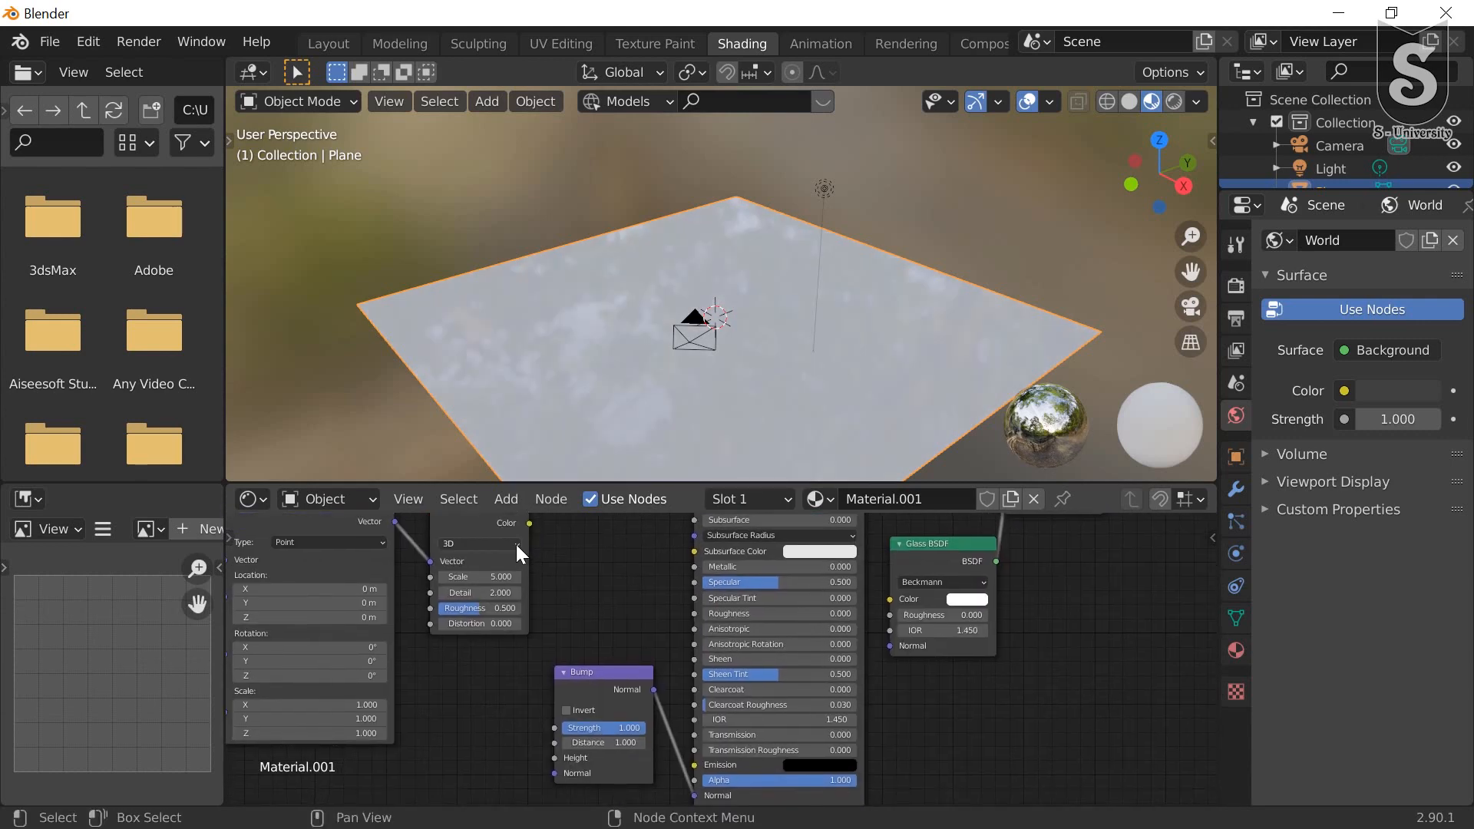
pyautogui.moveTo(531, 522); pyautogui.dragTo(560, 757)
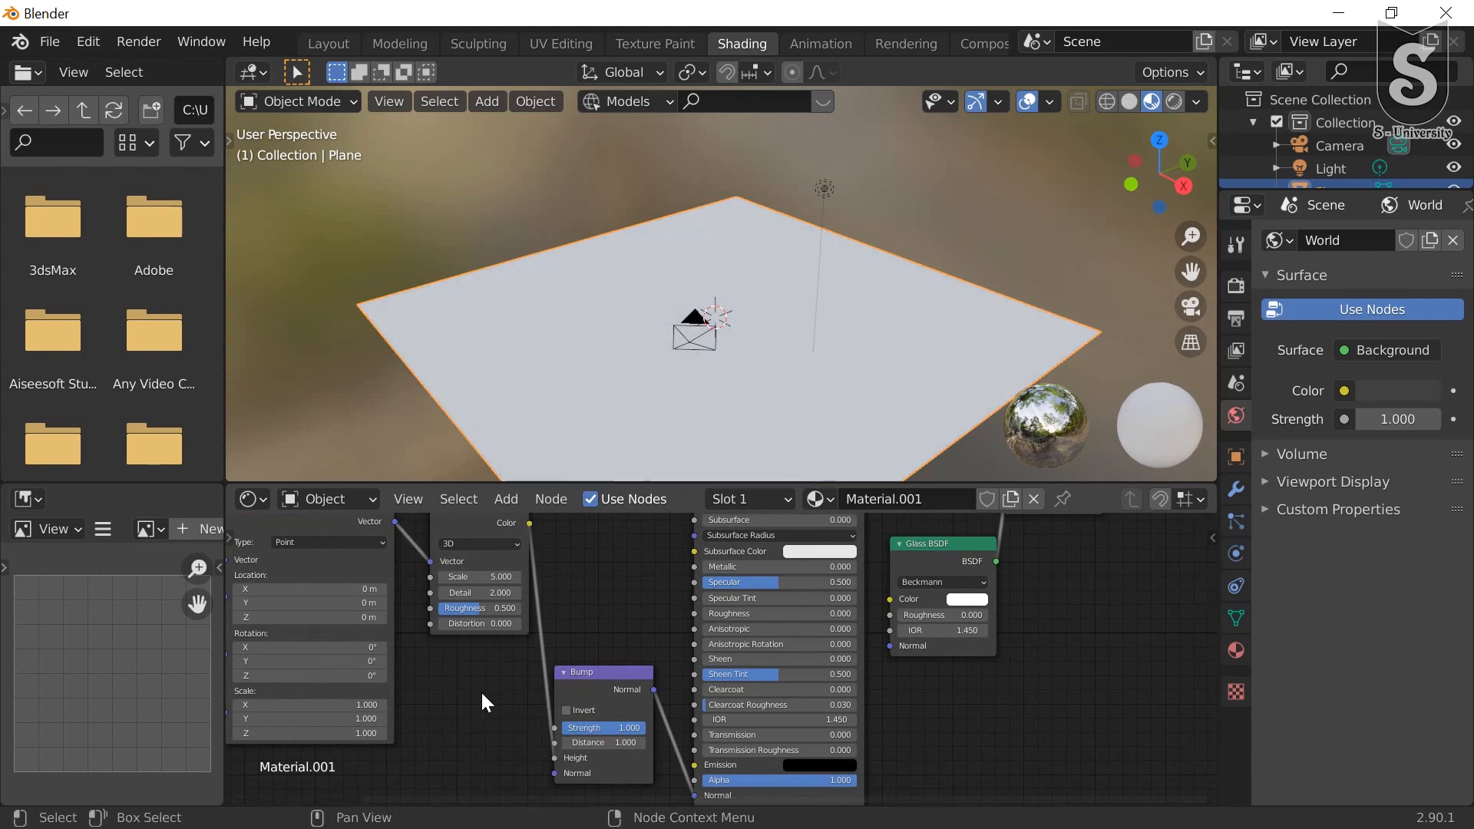
# Step: Connect the Texture Coordinate node's UV output to the Mapping node's Vector input, replacing the Generated link
pyautogui.keyDown('shift'); pyautogui.scroll(3, 530, 606); pyautogui.keyUp('shift')
pyautogui.moveTo(601, 603); pyautogui.dragTo(836, 652, button='middle')
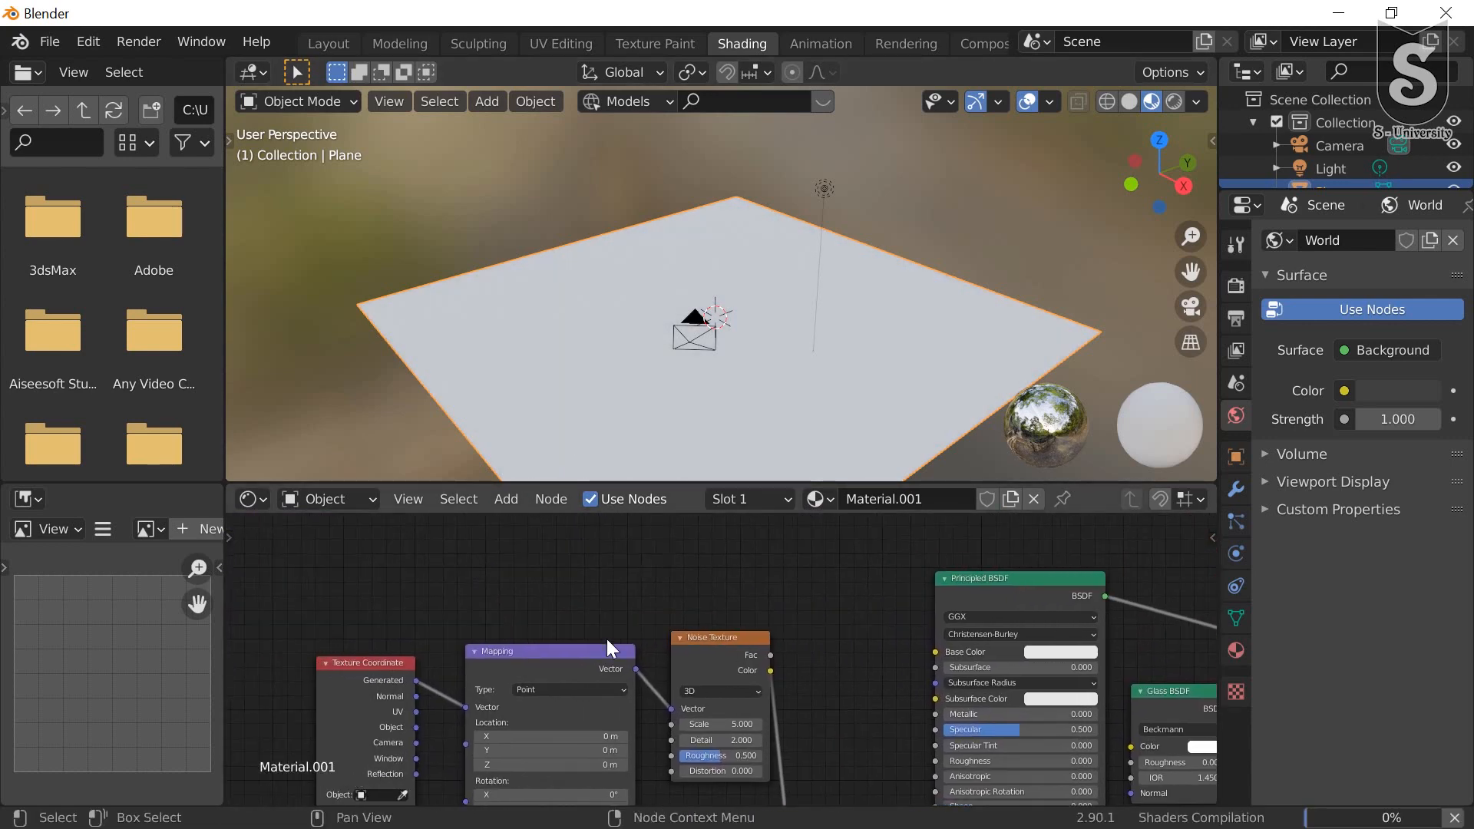
pyautogui.scroll(2, 521, 608)
pyautogui.moveTo(507, 605); pyautogui.dragTo(510, 542, button='middle')
pyautogui.scroll(3, 432, 708)
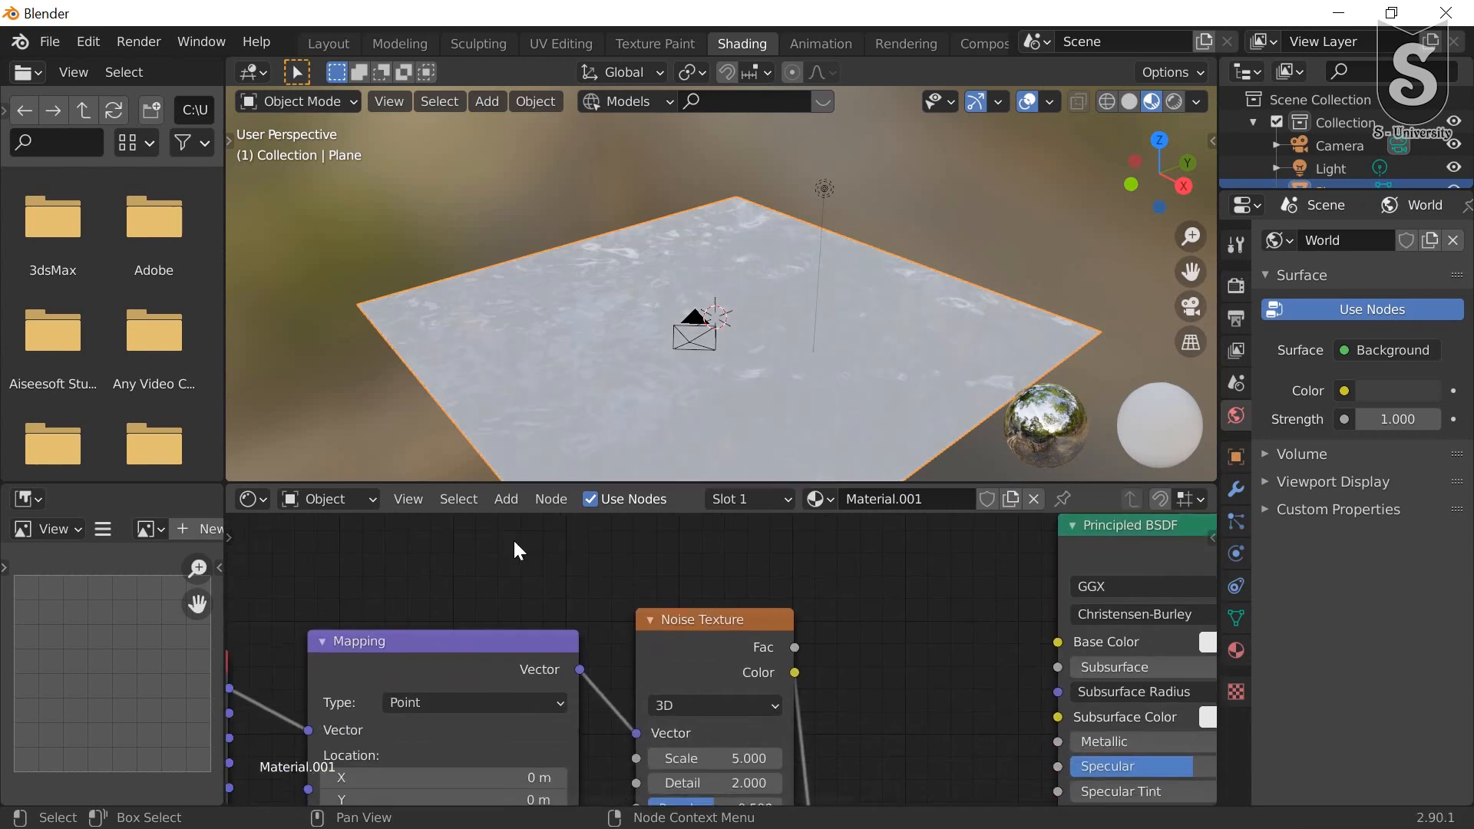
pyautogui.moveTo(487, 675); pyautogui.dragTo(565, 564, button='middle')
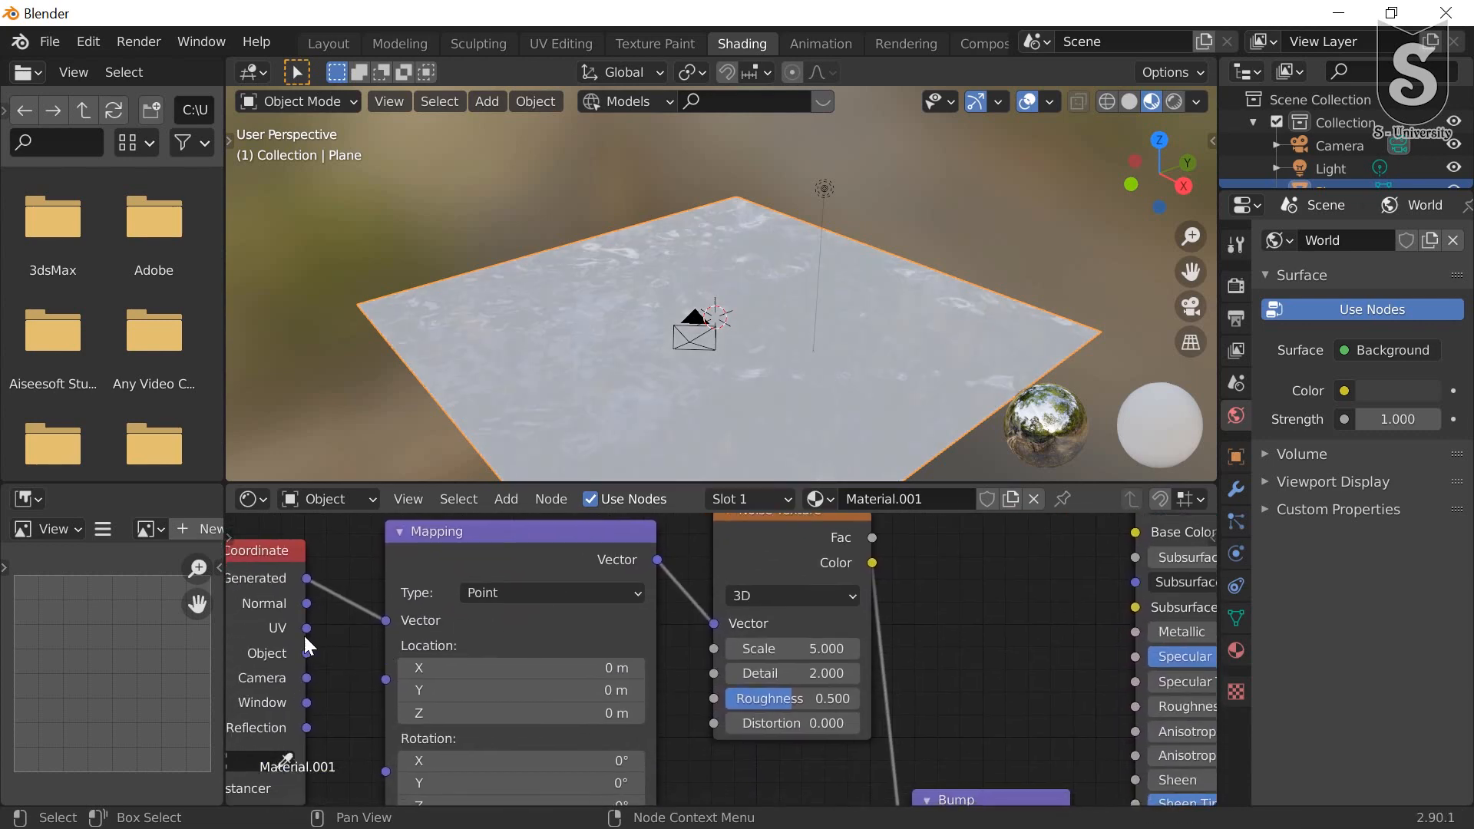
pyautogui.moveTo(306, 629); pyautogui.dragTo(383, 625)
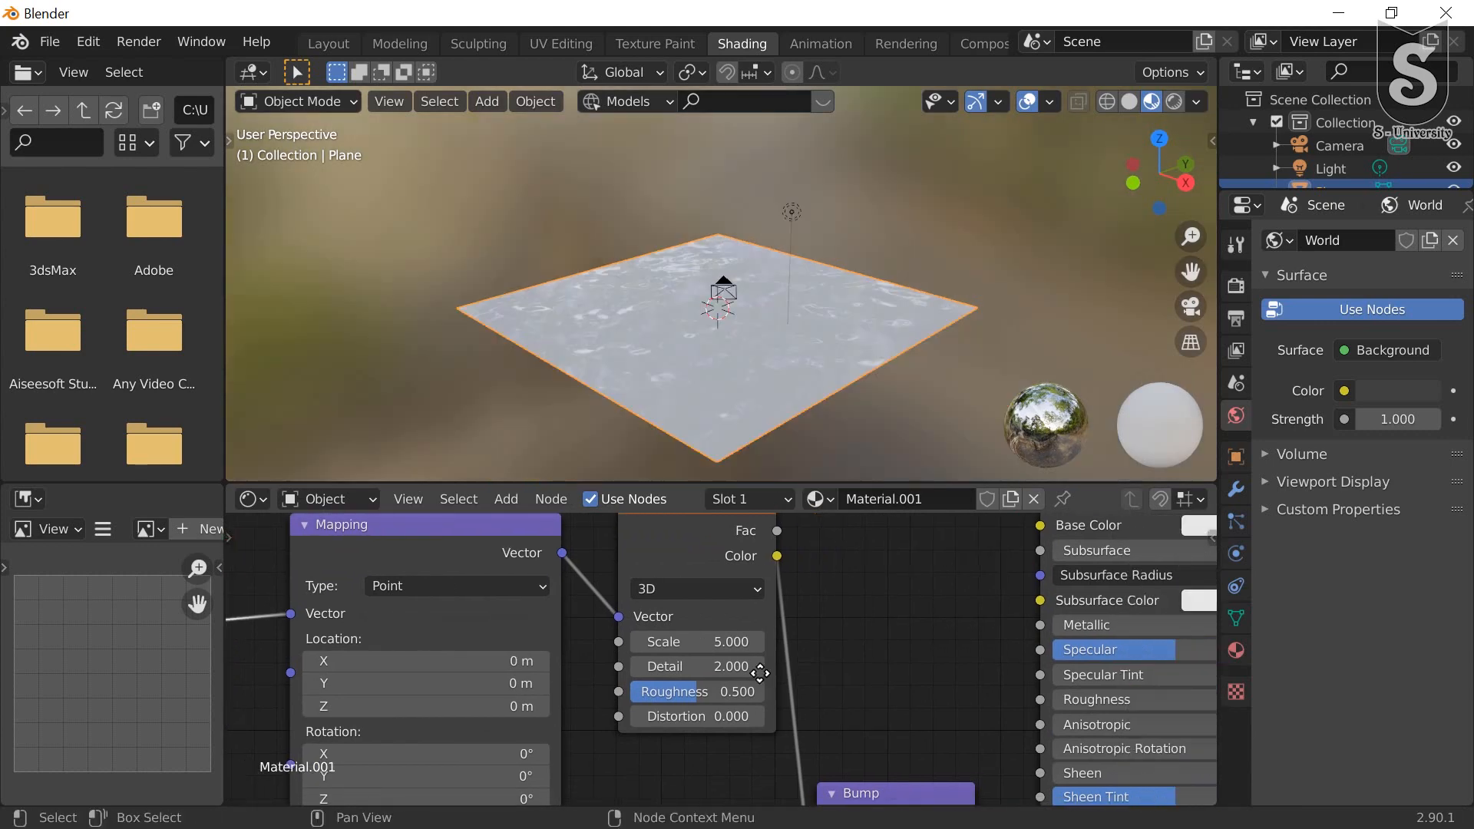
# Step: Set the Principled BSDF's Base Color to a dark greyish blue with H 0.625, S 0.198 and V 0.323
pyautogui.keyDown('ctrl'); pyautogui.scroll(-5, 611, 693); pyautogui.keyUp('ctrl')
pyautogui.moveTo(915, 575); pyautogui.dragTo(774, 642, button='middle')
pyautogui.click(624, 638)
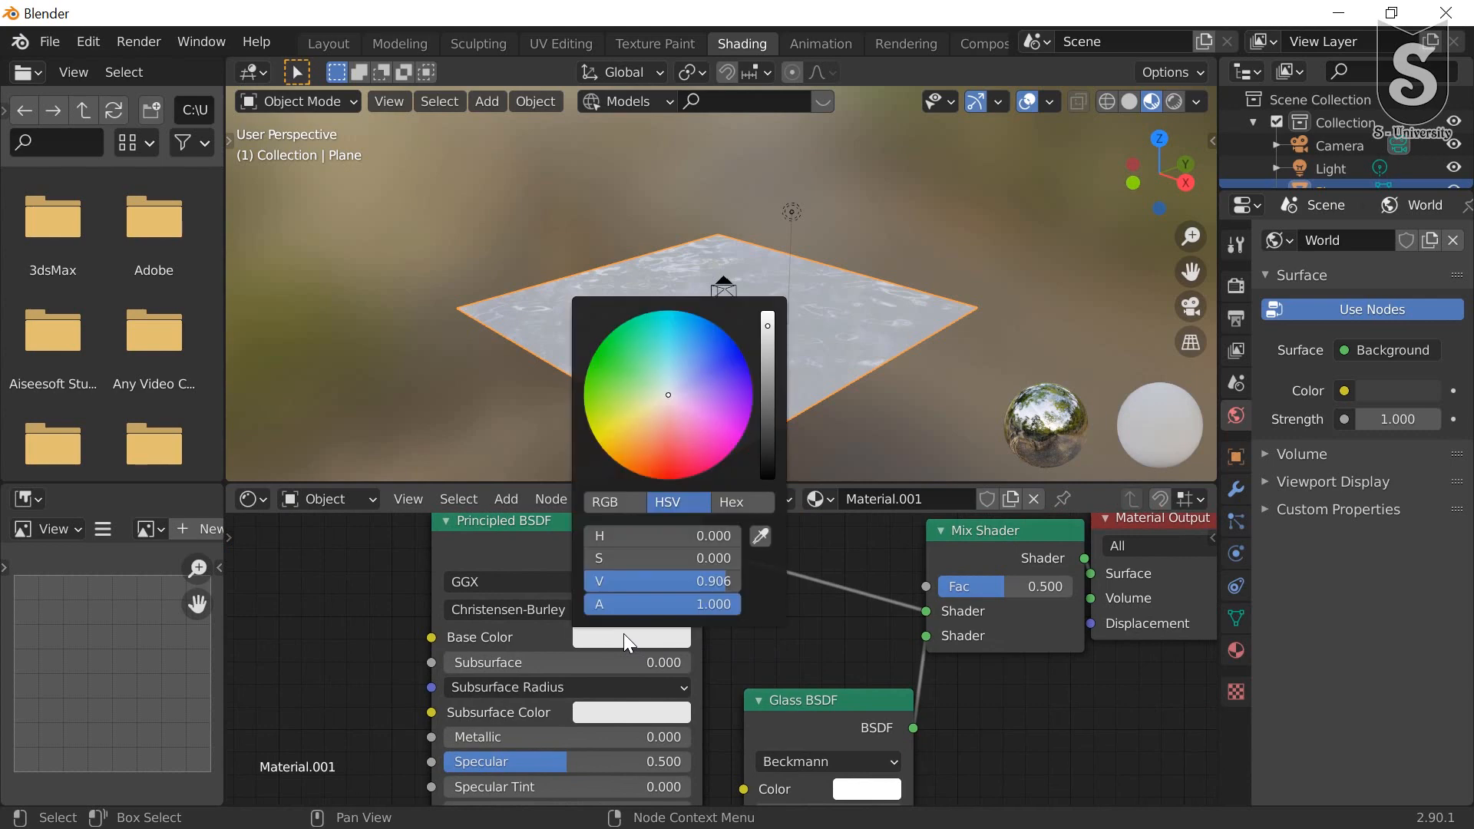
pyautogui.moveTo(767, 405); pyautogui.dragTo(767, 423)
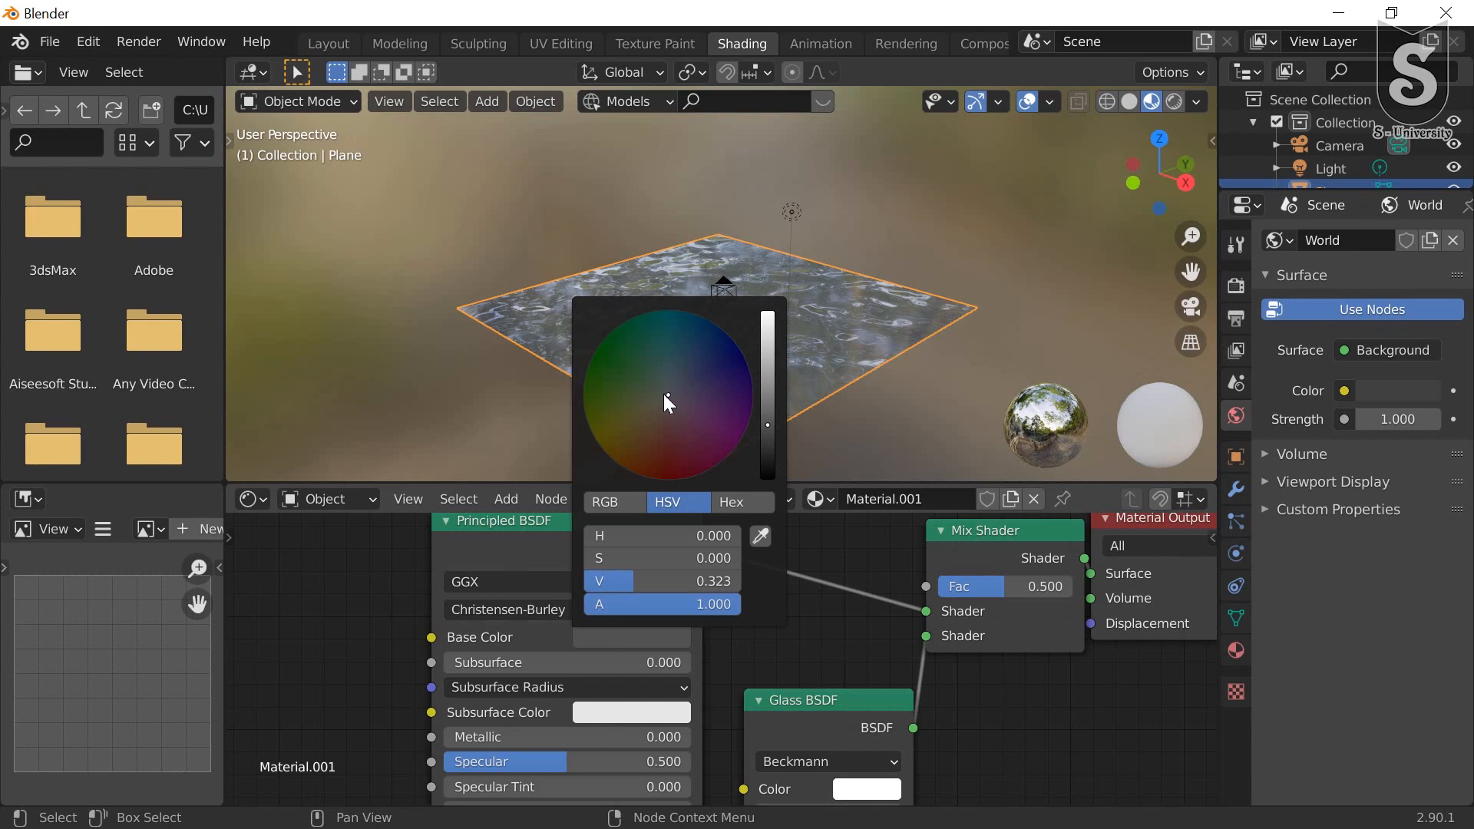
pyautogui.moveTo(665, 394); pyautogui.dragTo(681, 383)
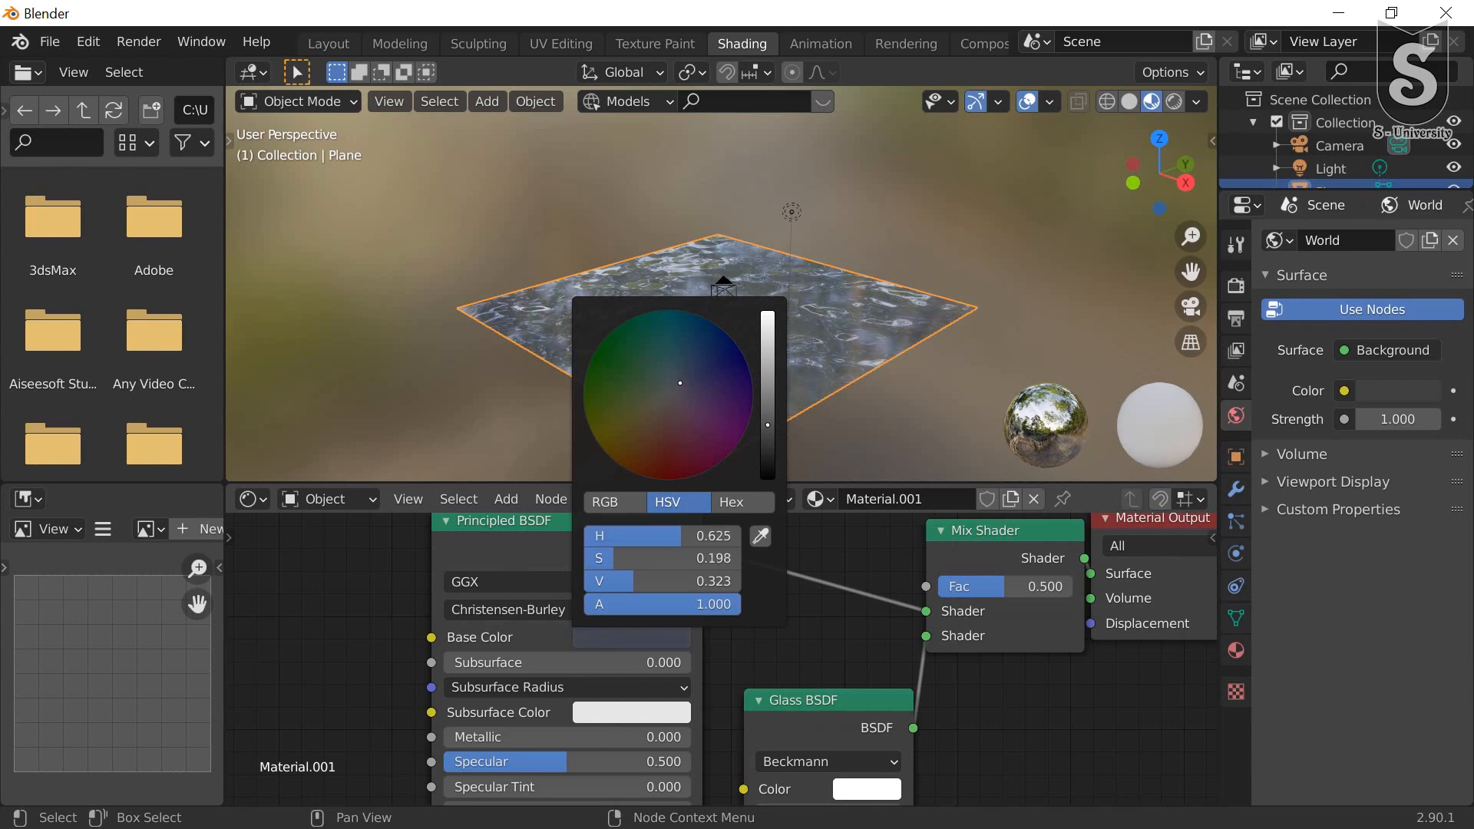
pyautogui.moveTo(703, 461); pyautogui.dragTo(737, 430, button='middle')
pyautogui.scroll(-3, 472, 676)
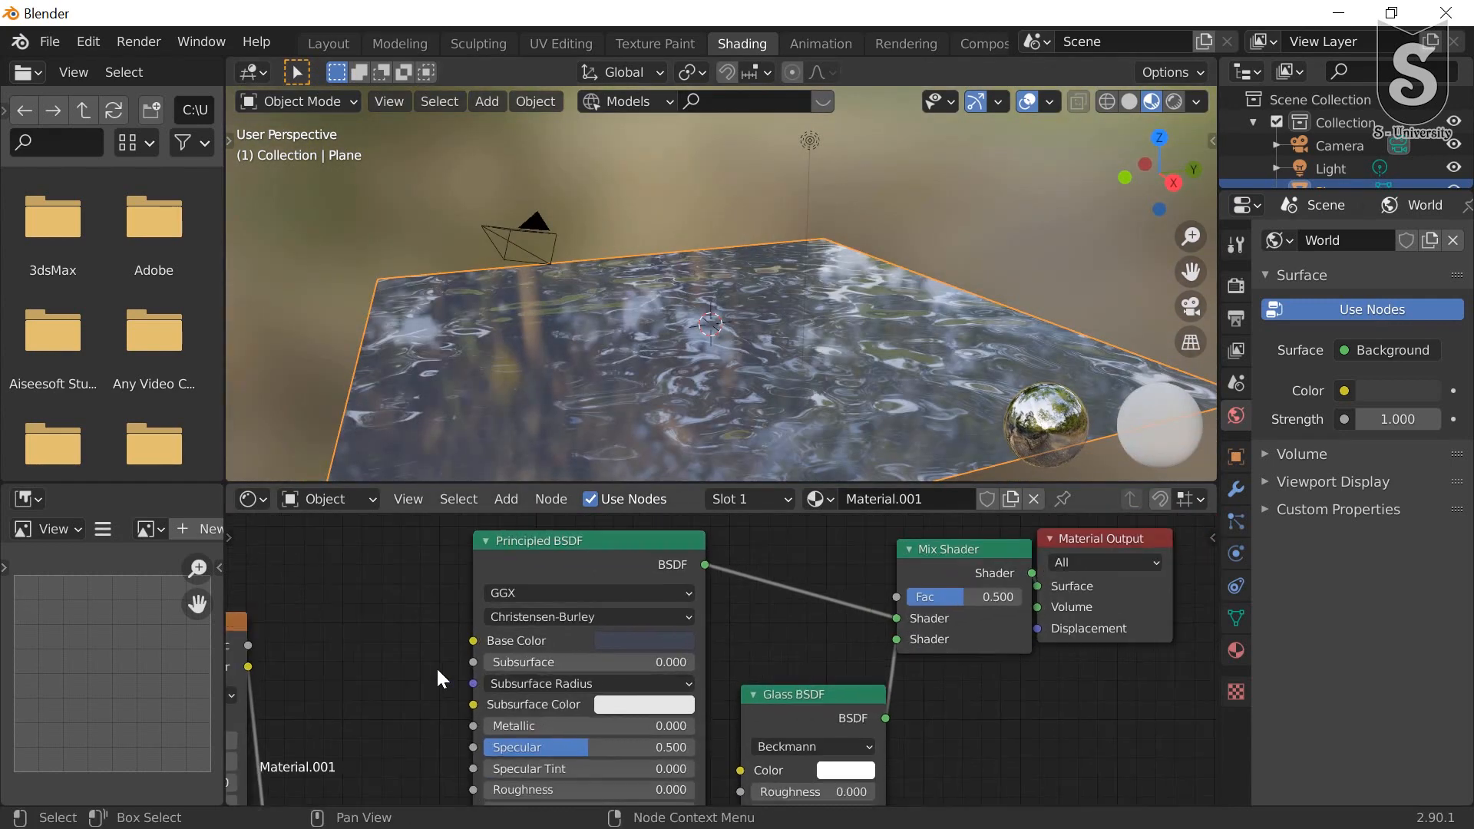
# Step: Split a low strip off the bottom of the shader editor area and turn it into a Dope Sheet
pyautogui.moveTo(372, 639); pyautogui.dragTo(584, 601, button='middle')
pyautogui.moveTo(440, 689); pyautogui.dragTo(621, 677, button='middle')
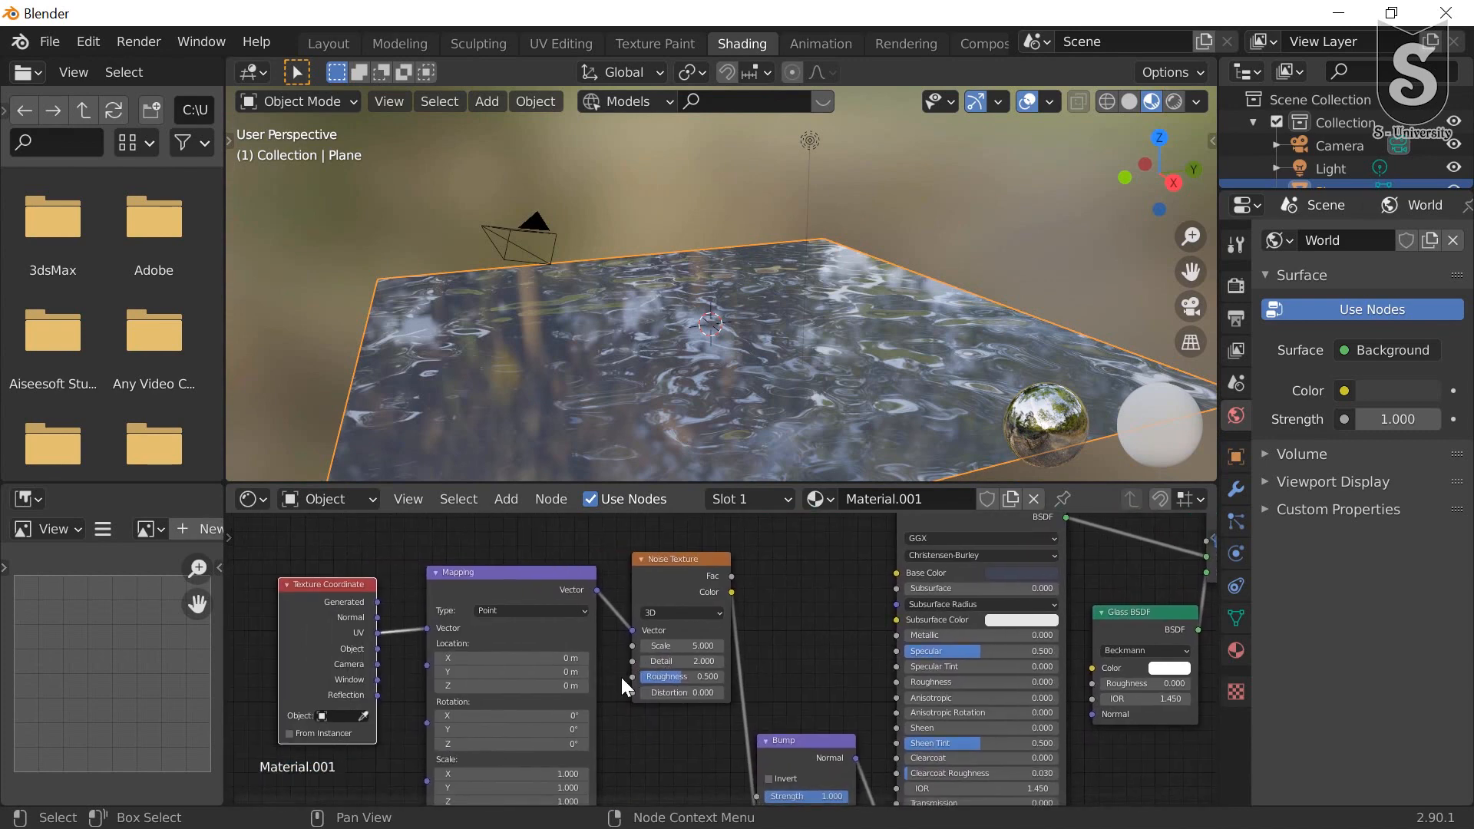
pyautogui.scroll(1, 564, 703)
pyautogui.scroll(1, 565, 703)
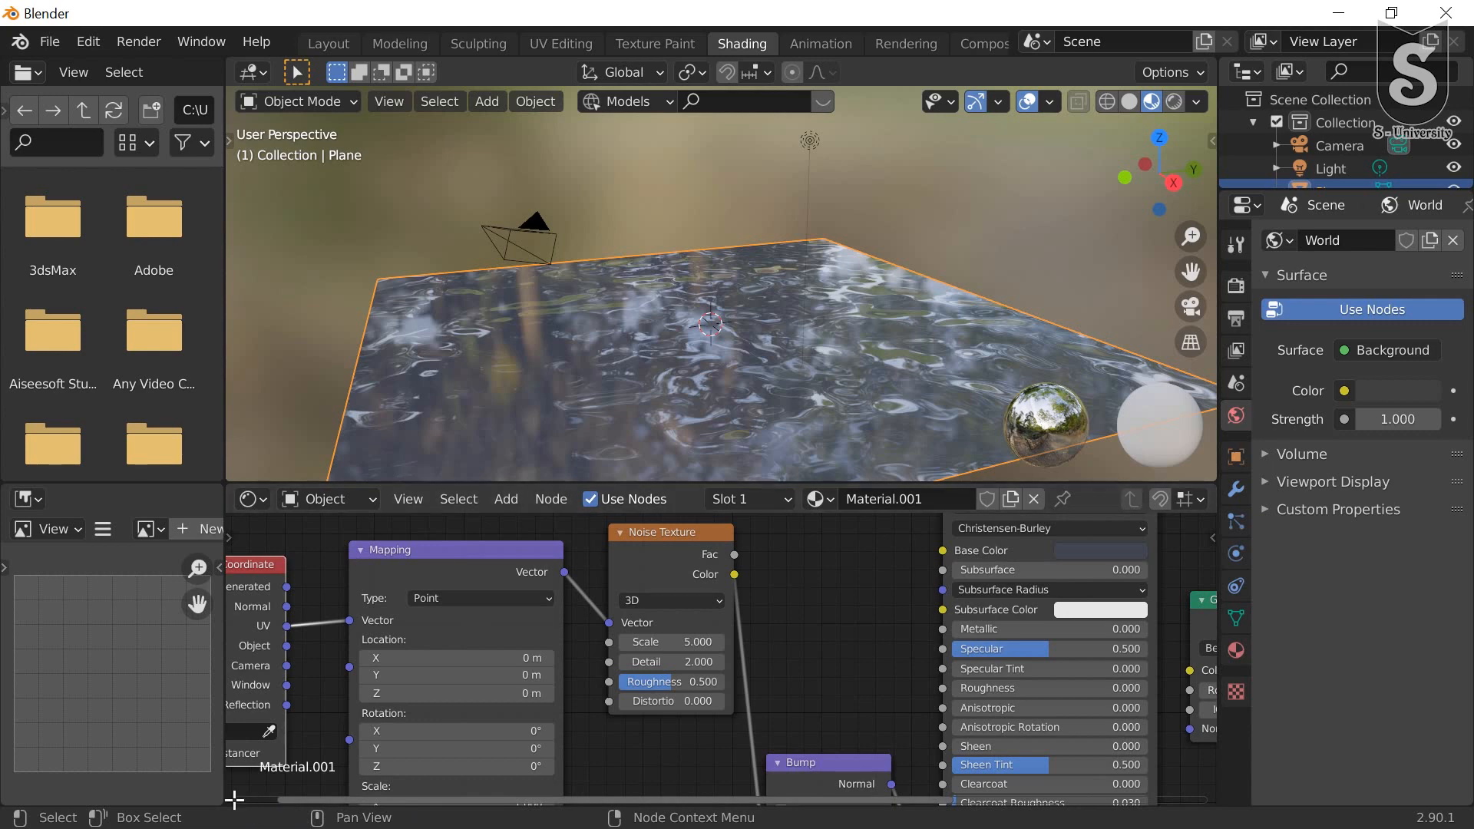
pyautogui.moveTo(233, 803); pyautogui.dragTo(242, 699)
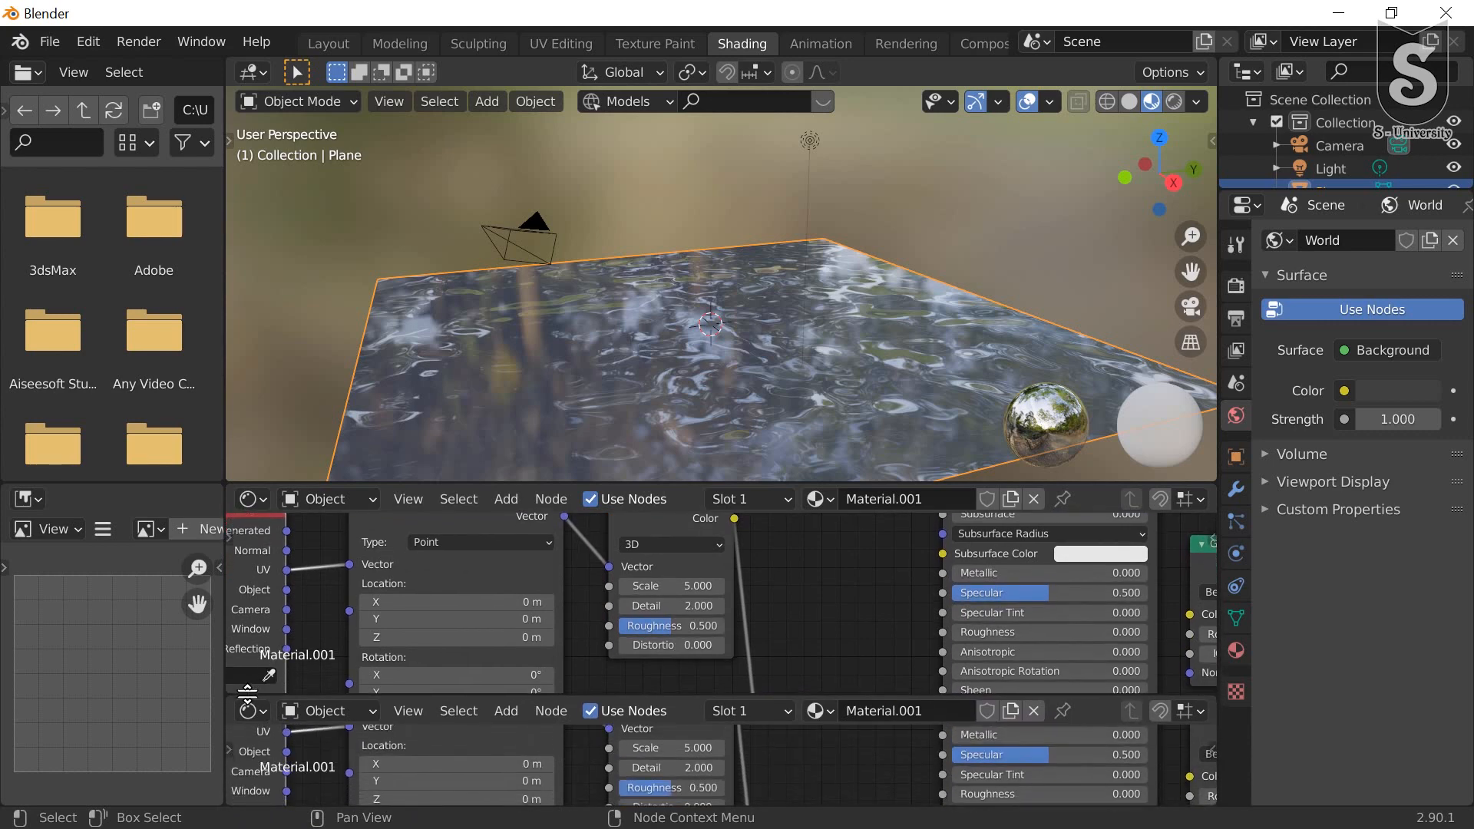
pyautogui.click(261, 714)
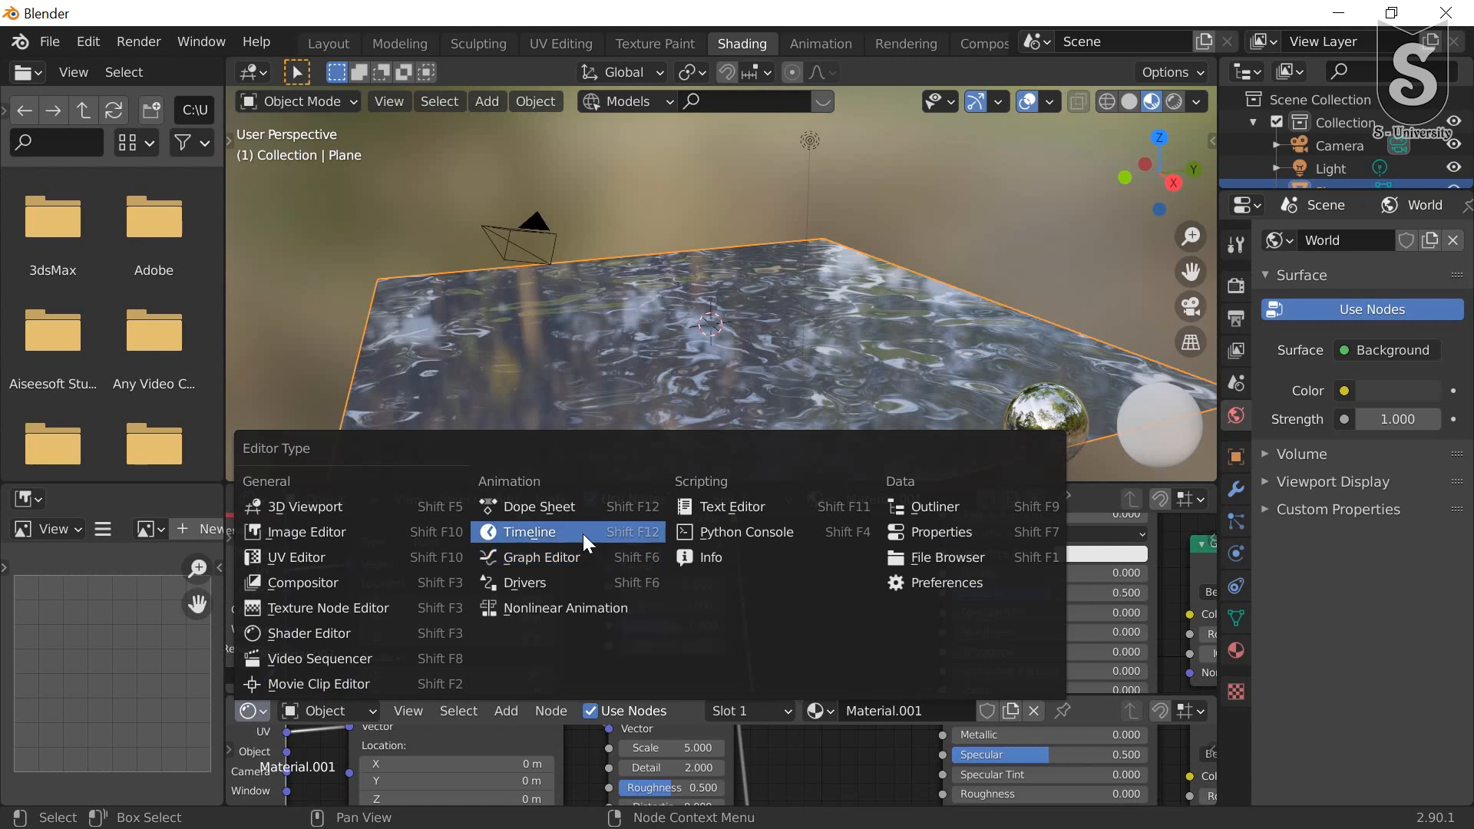
pyautogui.click(570, 505)
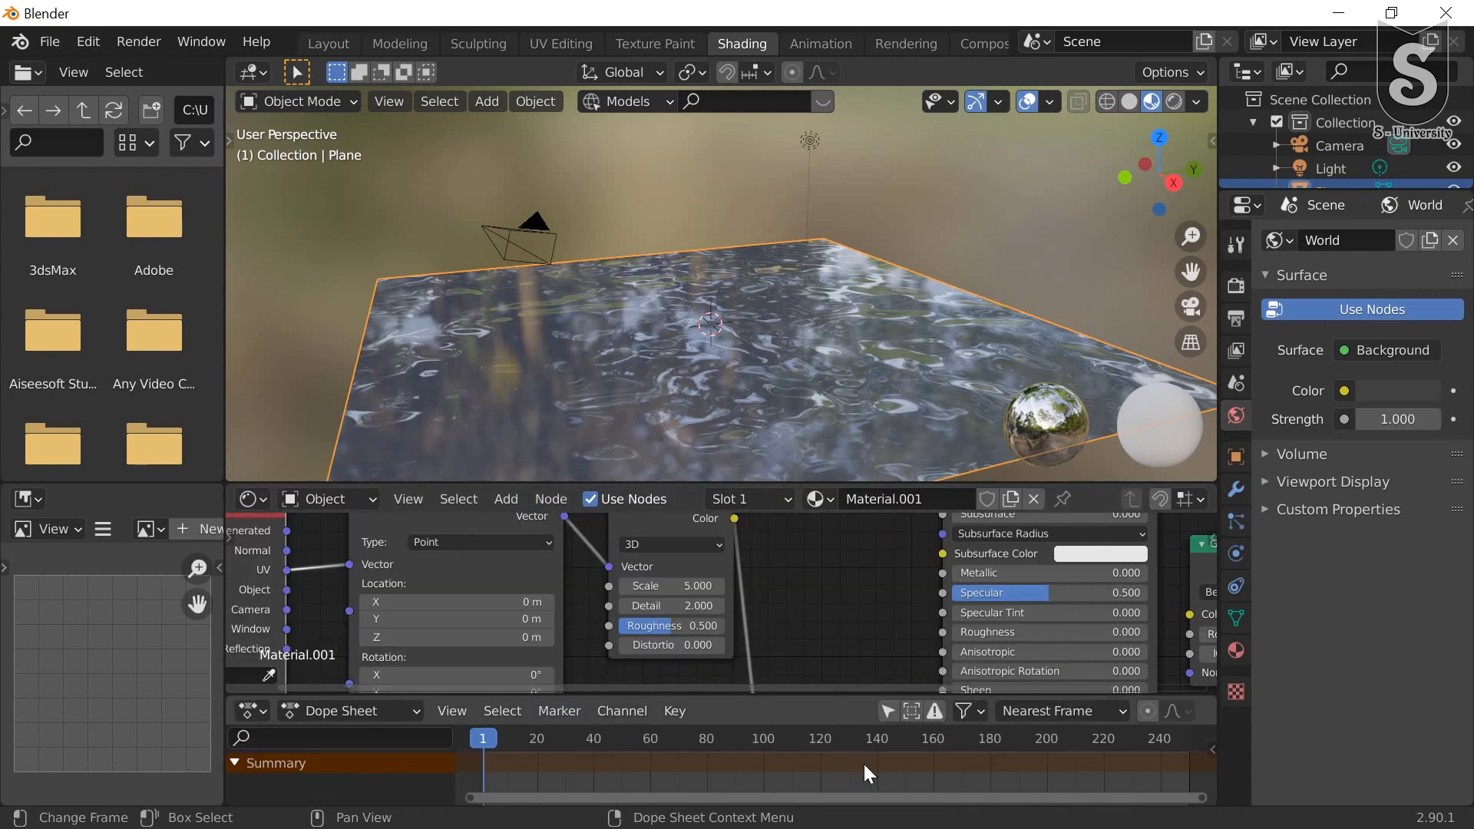
# Step: Go to frame 0 and insert a keyframe on the Mapping node's Rotation
pyautogui.click(474, 737)
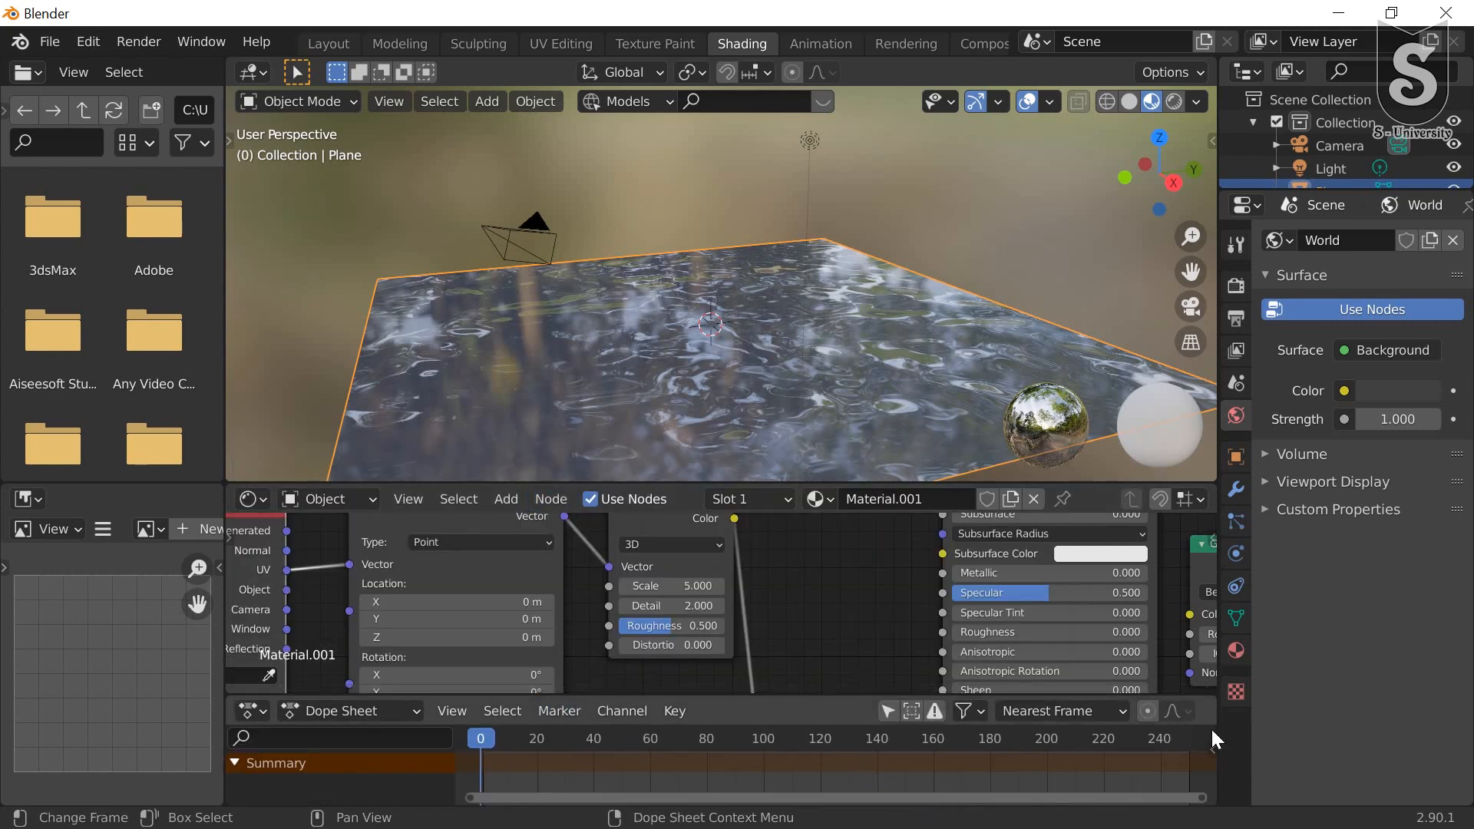
pyautogui.moveTo(537, 564); pyautogui.dragTo(575, 529, button='middle')
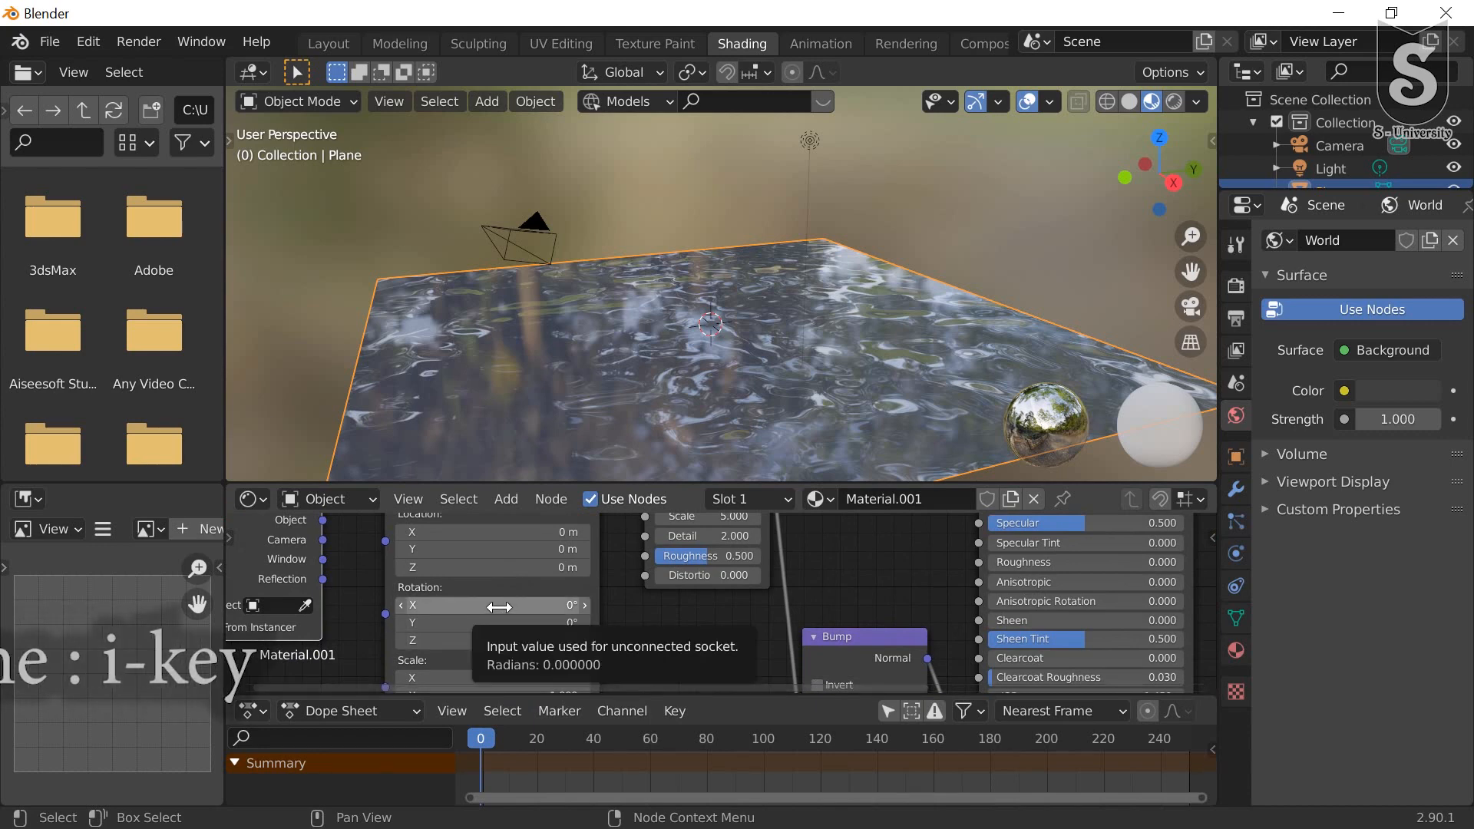
pyautogui.press('i')
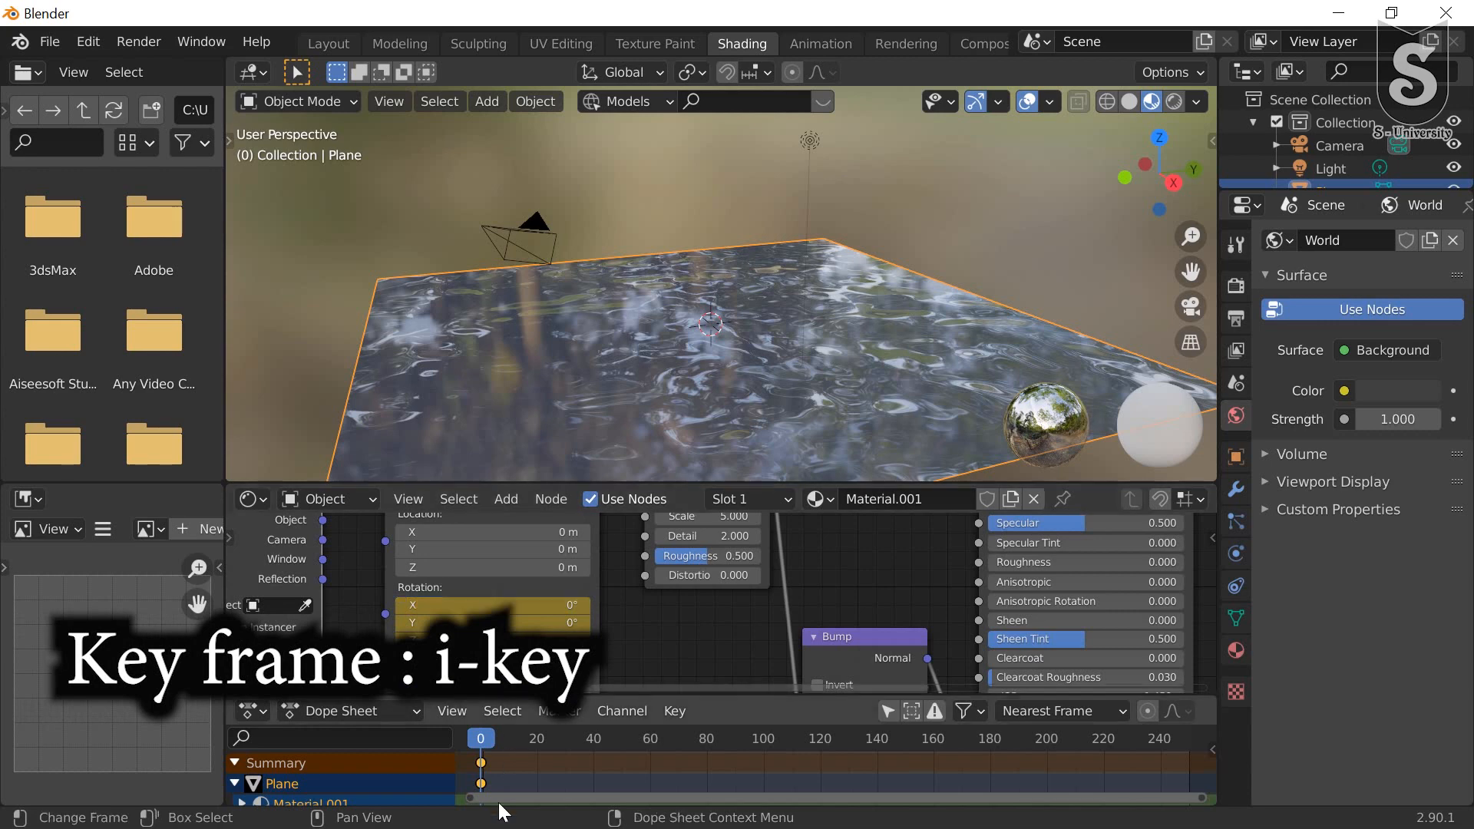
# Step: At frame 252, set the Mapping node's X Rotation to 200° and insert a keyframe on it
pyautogui.moveTo(482, 746); pyautogui.dragTo(1178, 763)
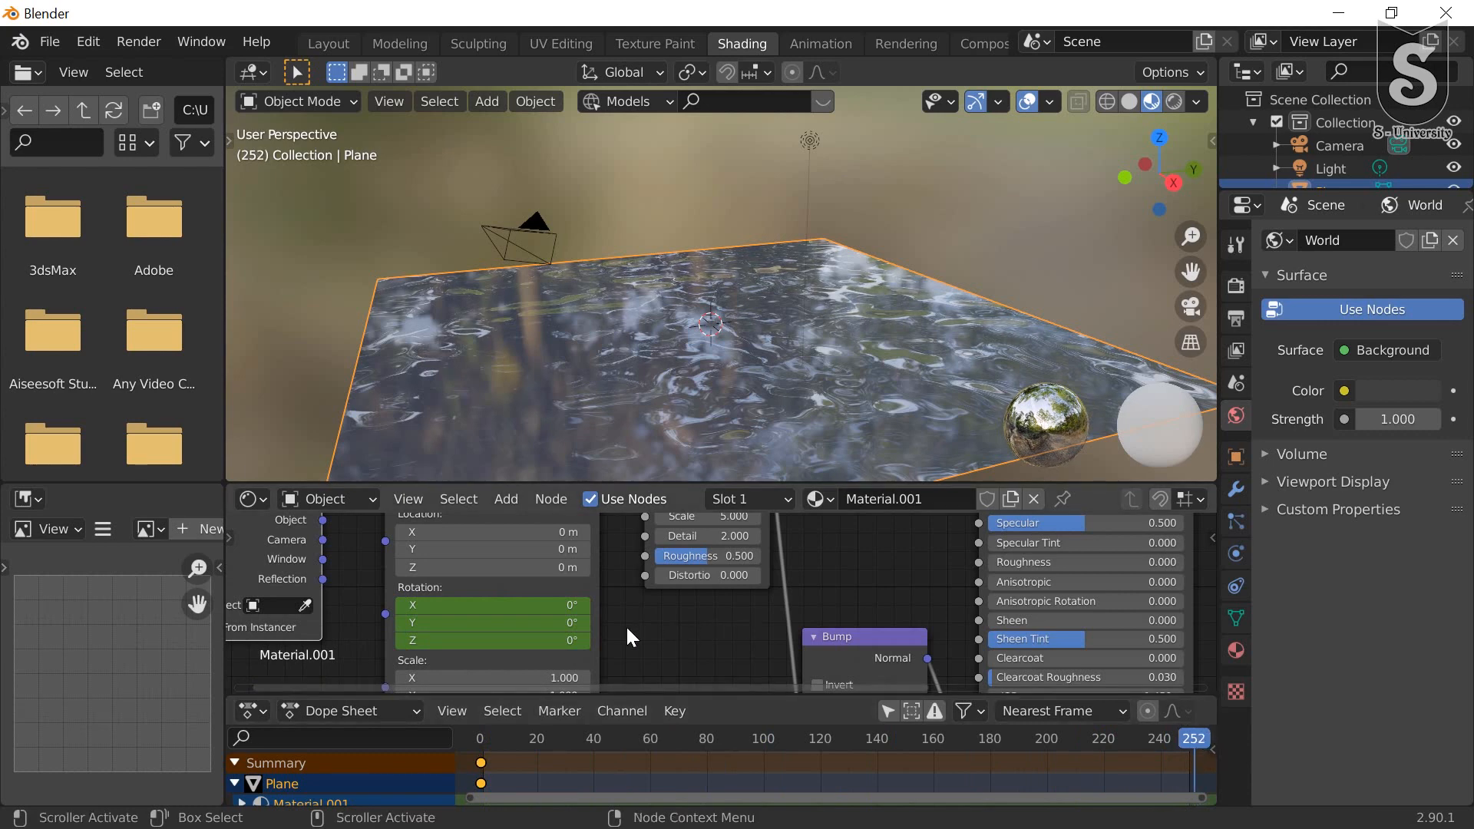
pyautogui.click(495, 608)
pyautogui.write('200')
pyautogui.press('Return')
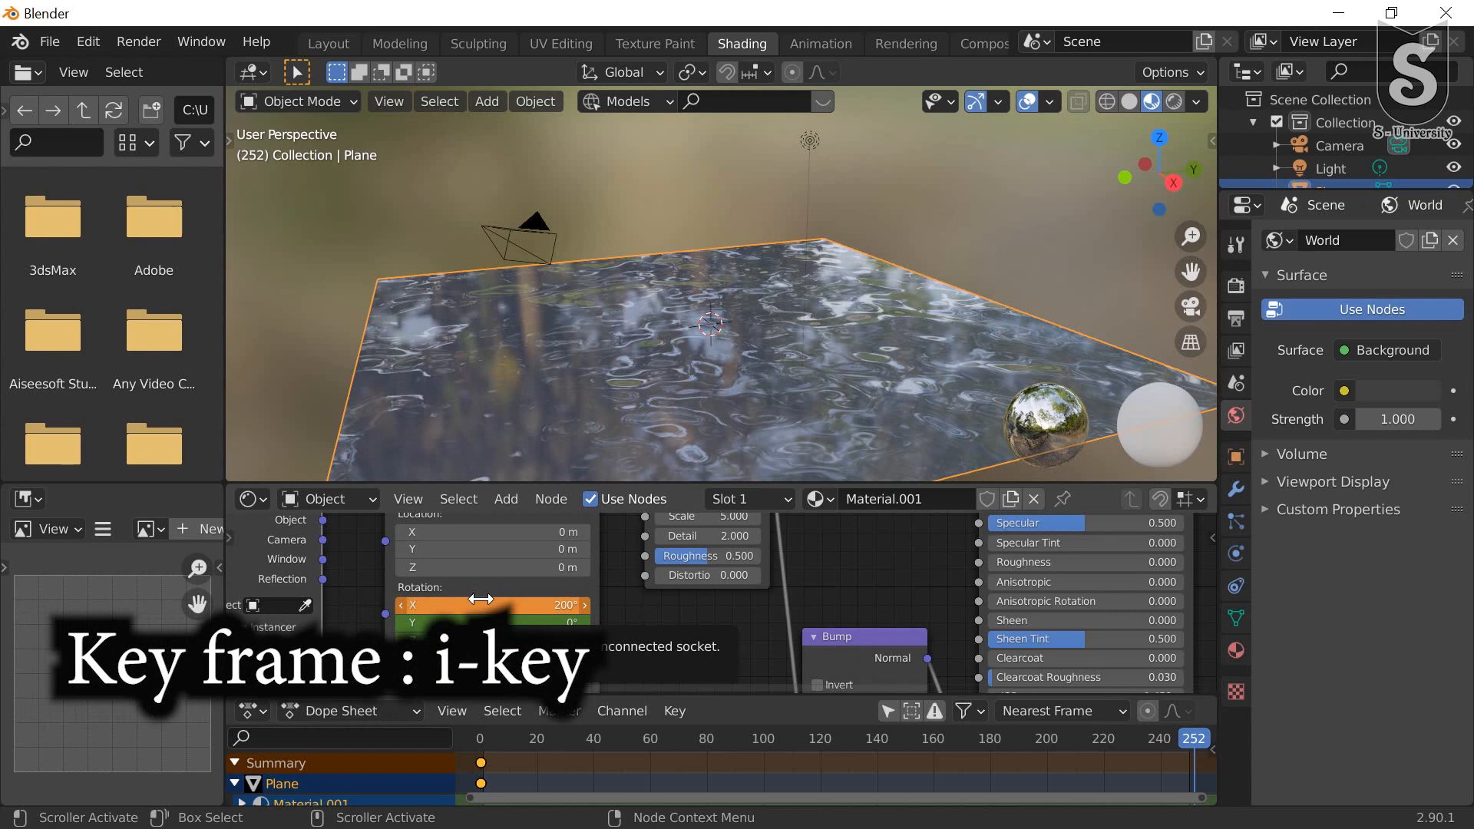
pyautogui.press('i')
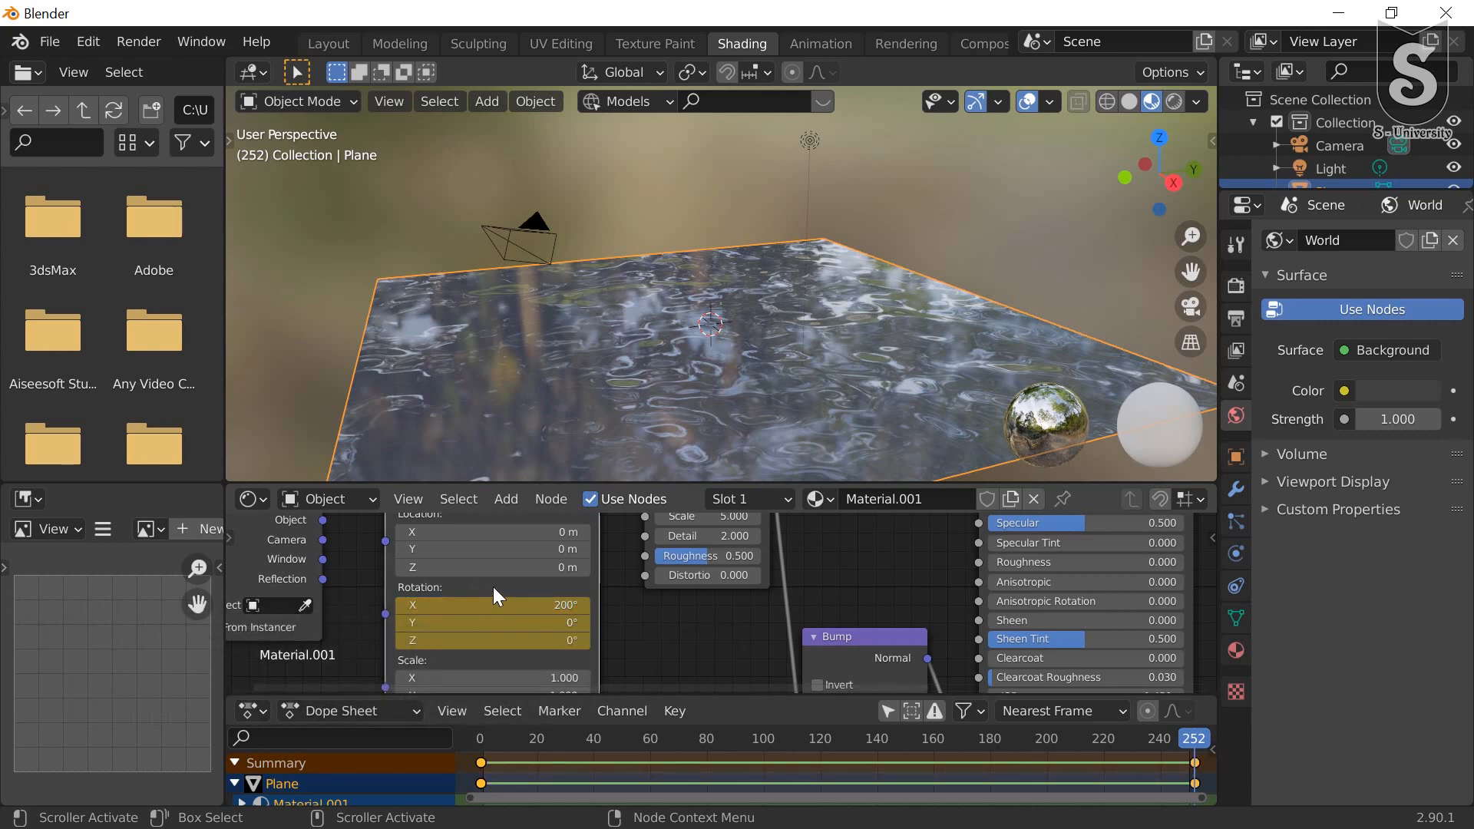
# Step: Play the water animation from its start, view the plane from another angle, and stop playback
pyautogui.moveTo(1186, 735); pyautogui.dragTo(482, 768)
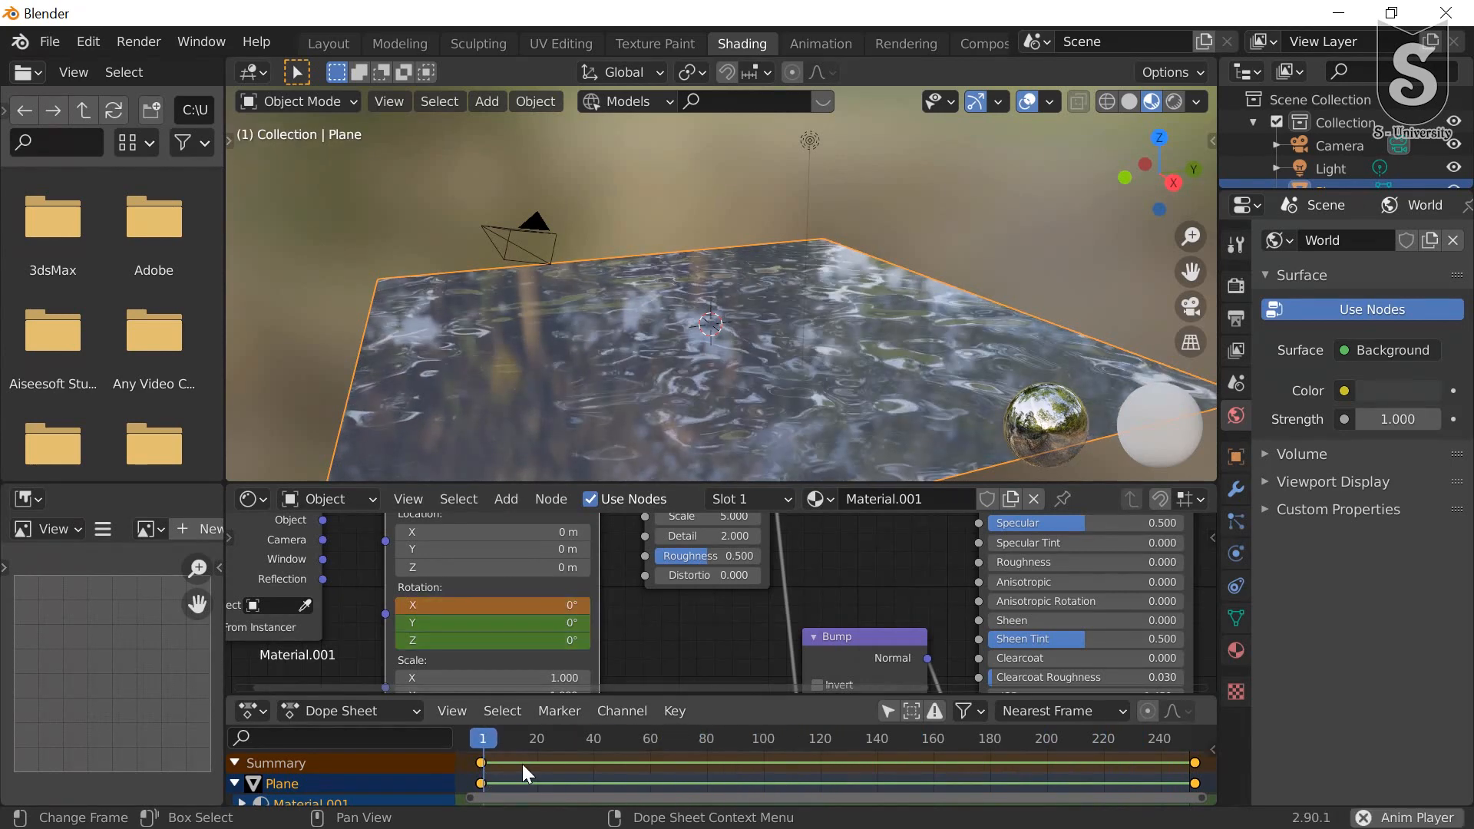
pyautogui.press('space')
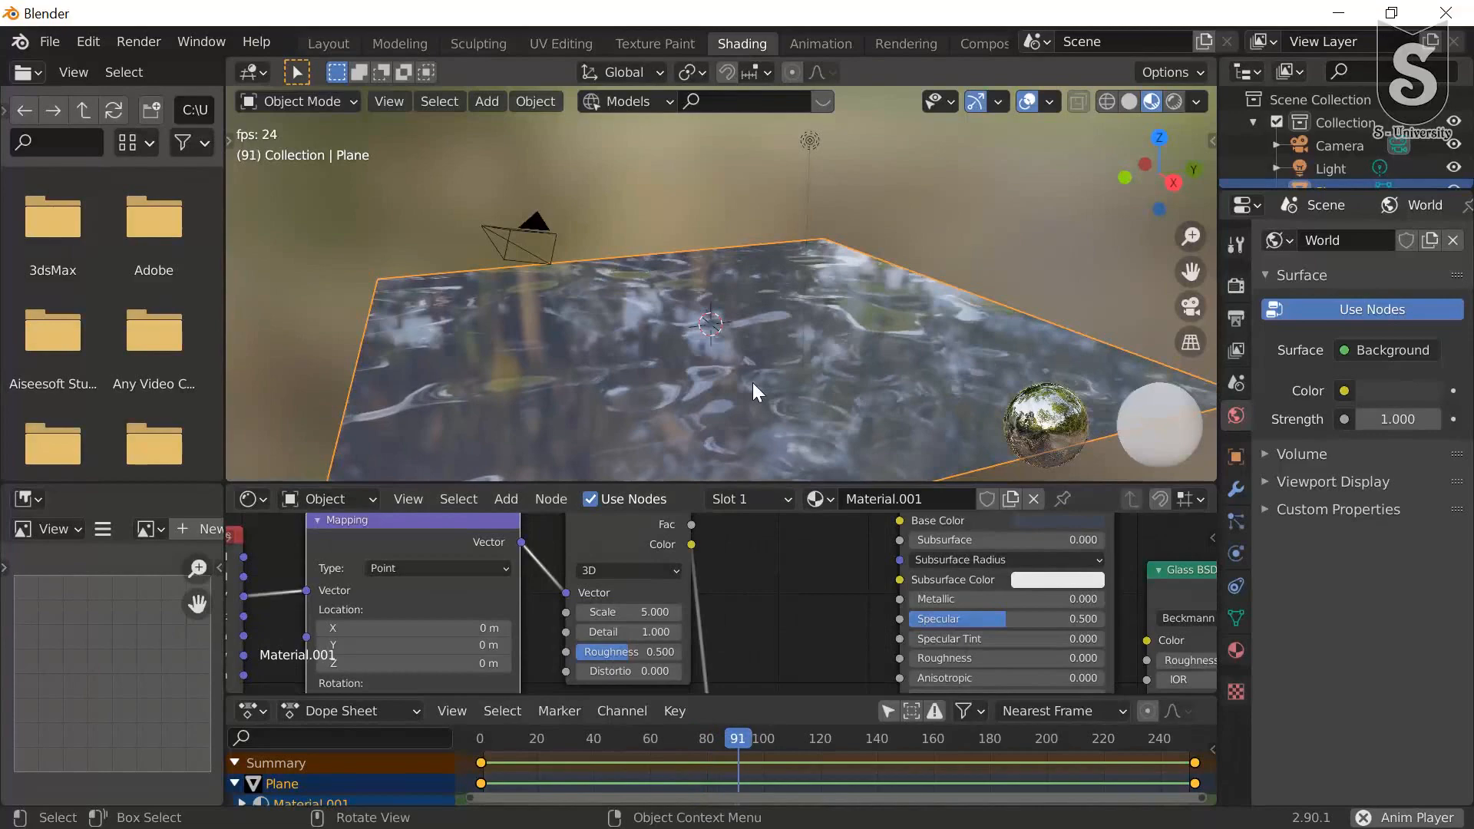
pyautogui.moveTo(753, 382); pyautogui.dragTo(726, 363, button='middle')
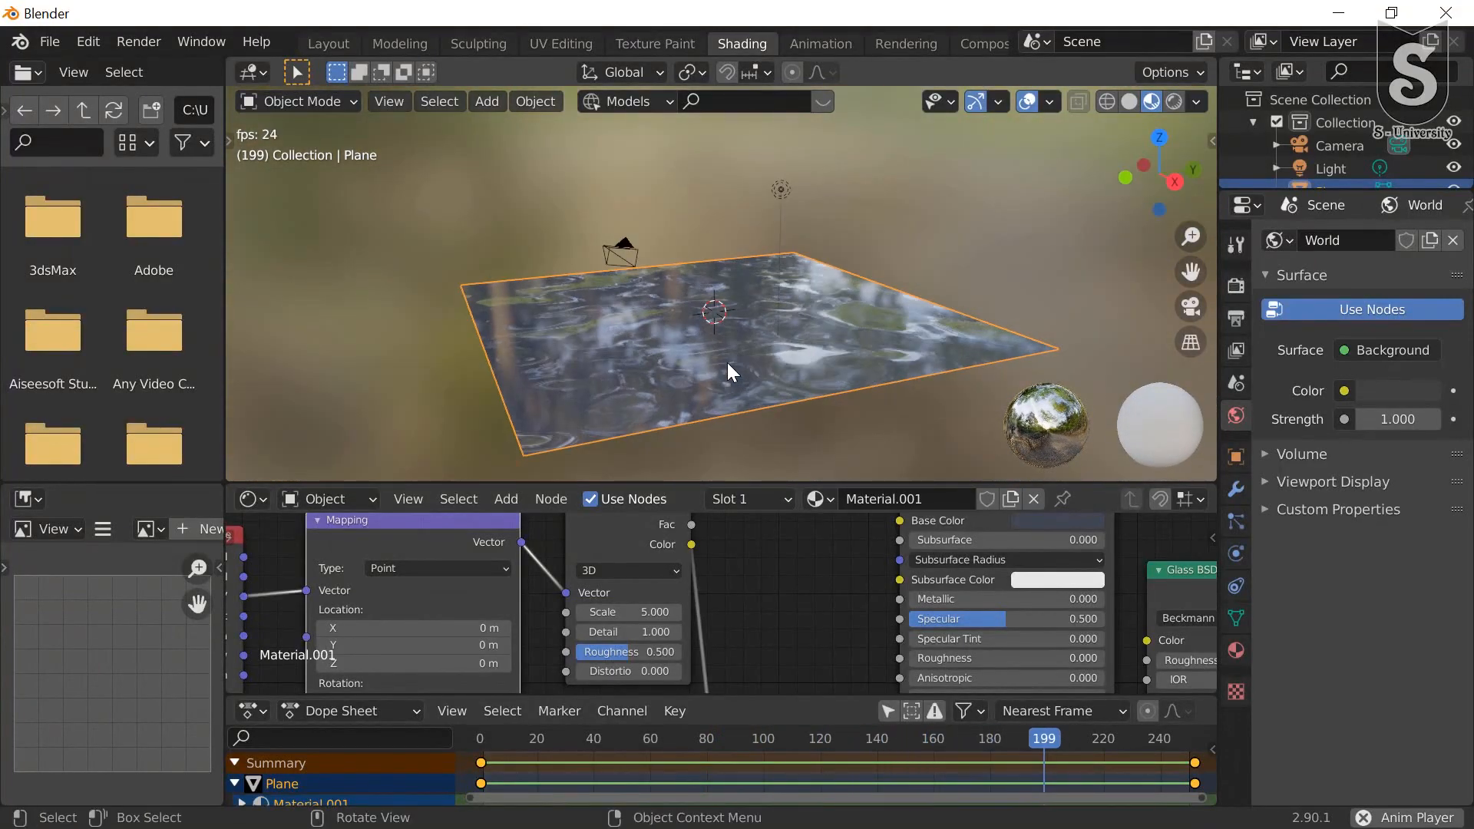
pyautogui.press('space')
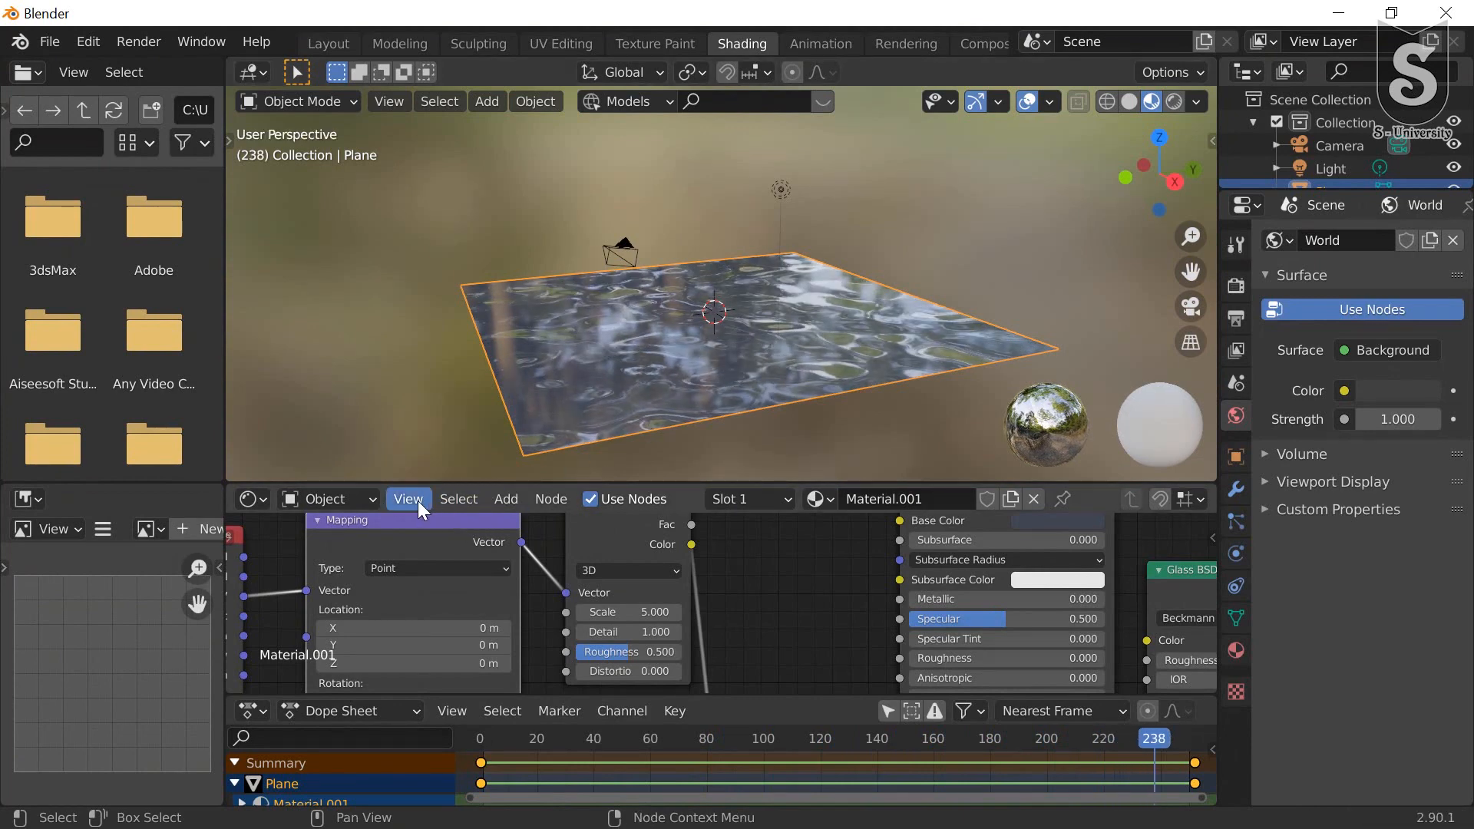
# Step: Switch the shader editor from the Object shader to the World shader nodes
pyautogui.click(351, 501)
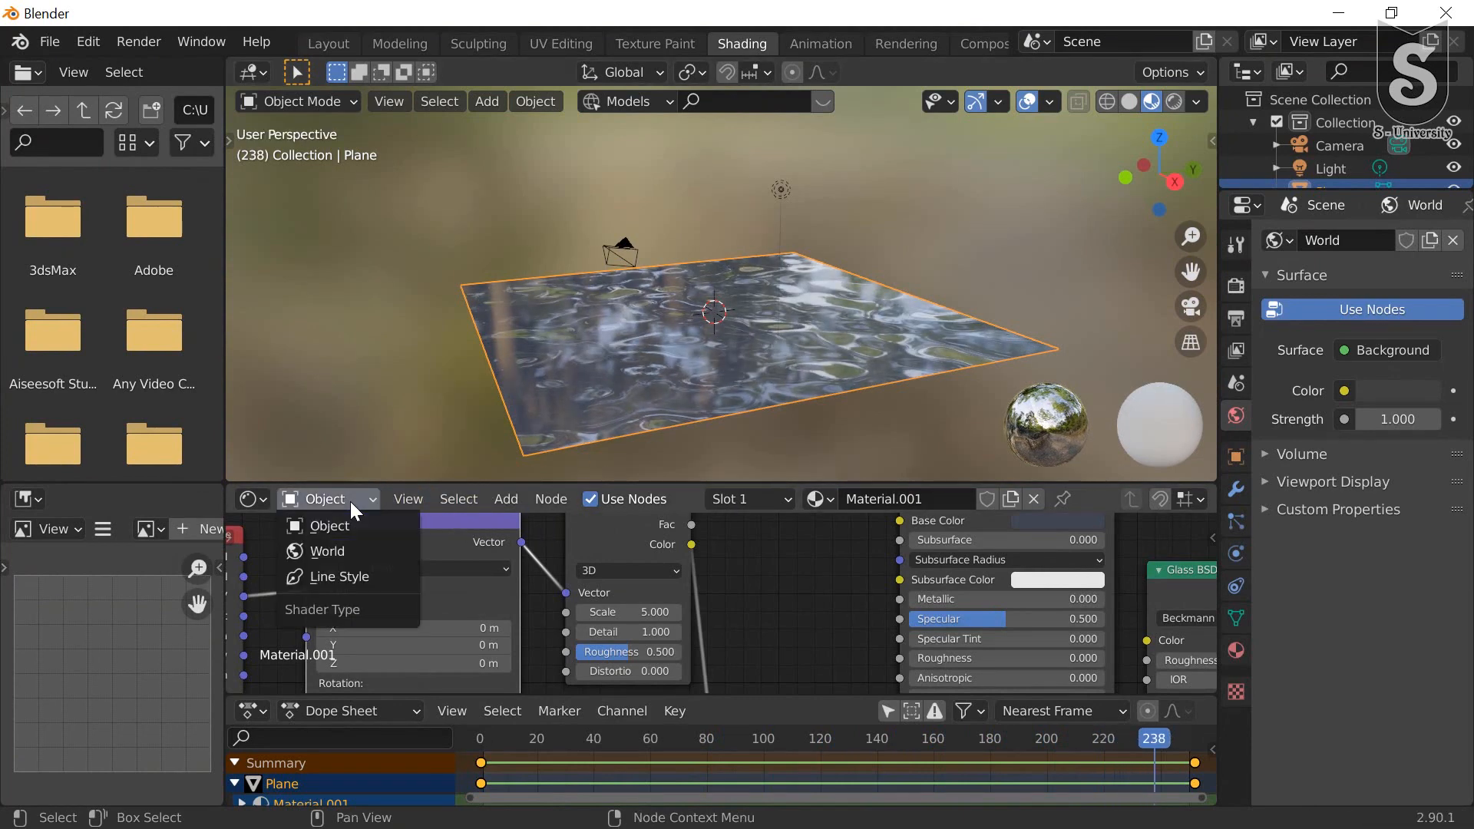
pyautogui.click(332, 546)
pyautogui.moveTo(521, 575); pyautogui.dragTo(604, 588, button='middle')
pyautogui.scroll(1, 533, 594)
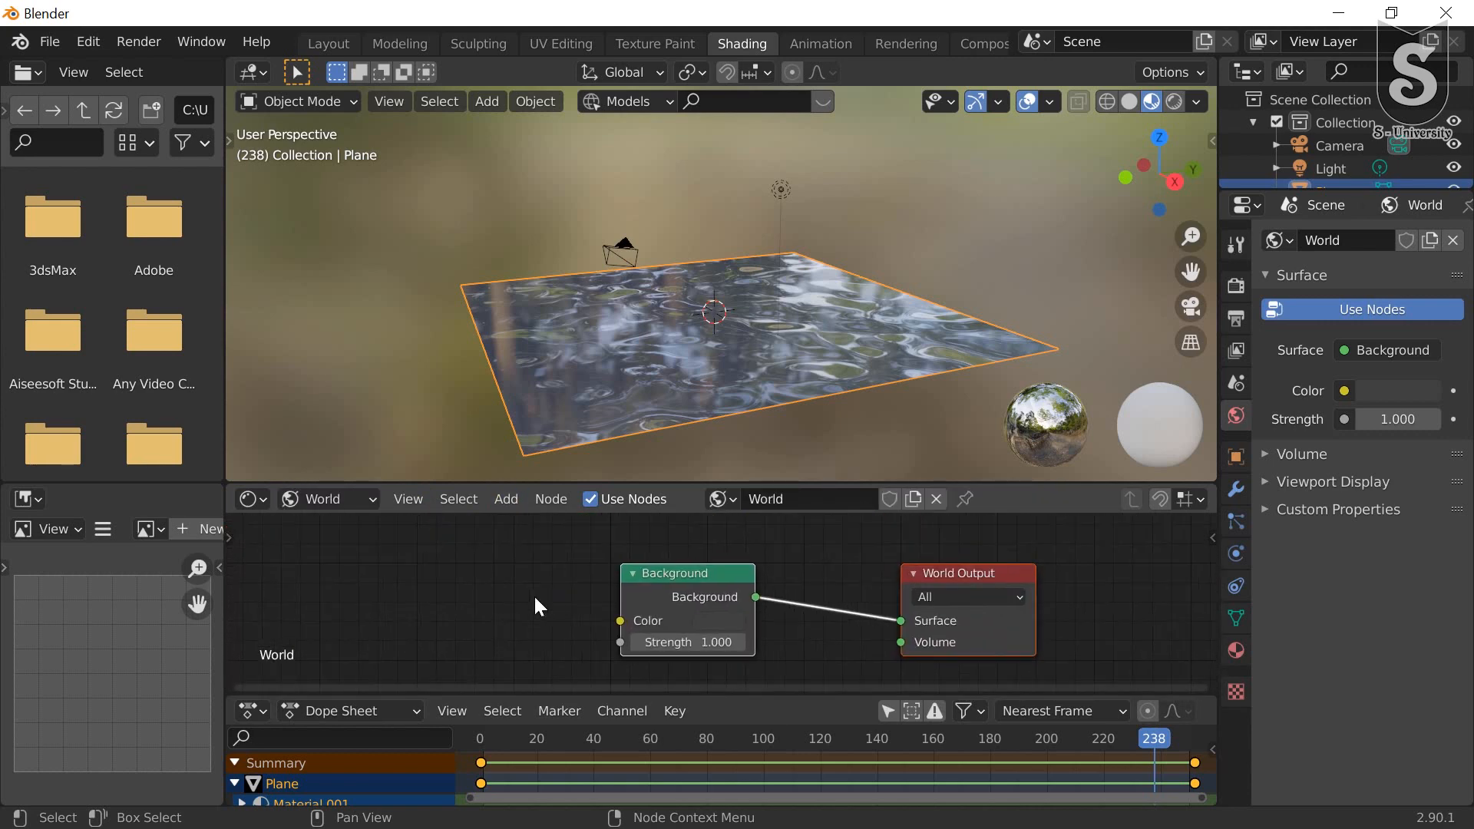
# Step: Add an Environment Texture node in front of the Background node
pyautogui.hotkey('shift', 'a')
pyautogui.moveTo(525, 596)
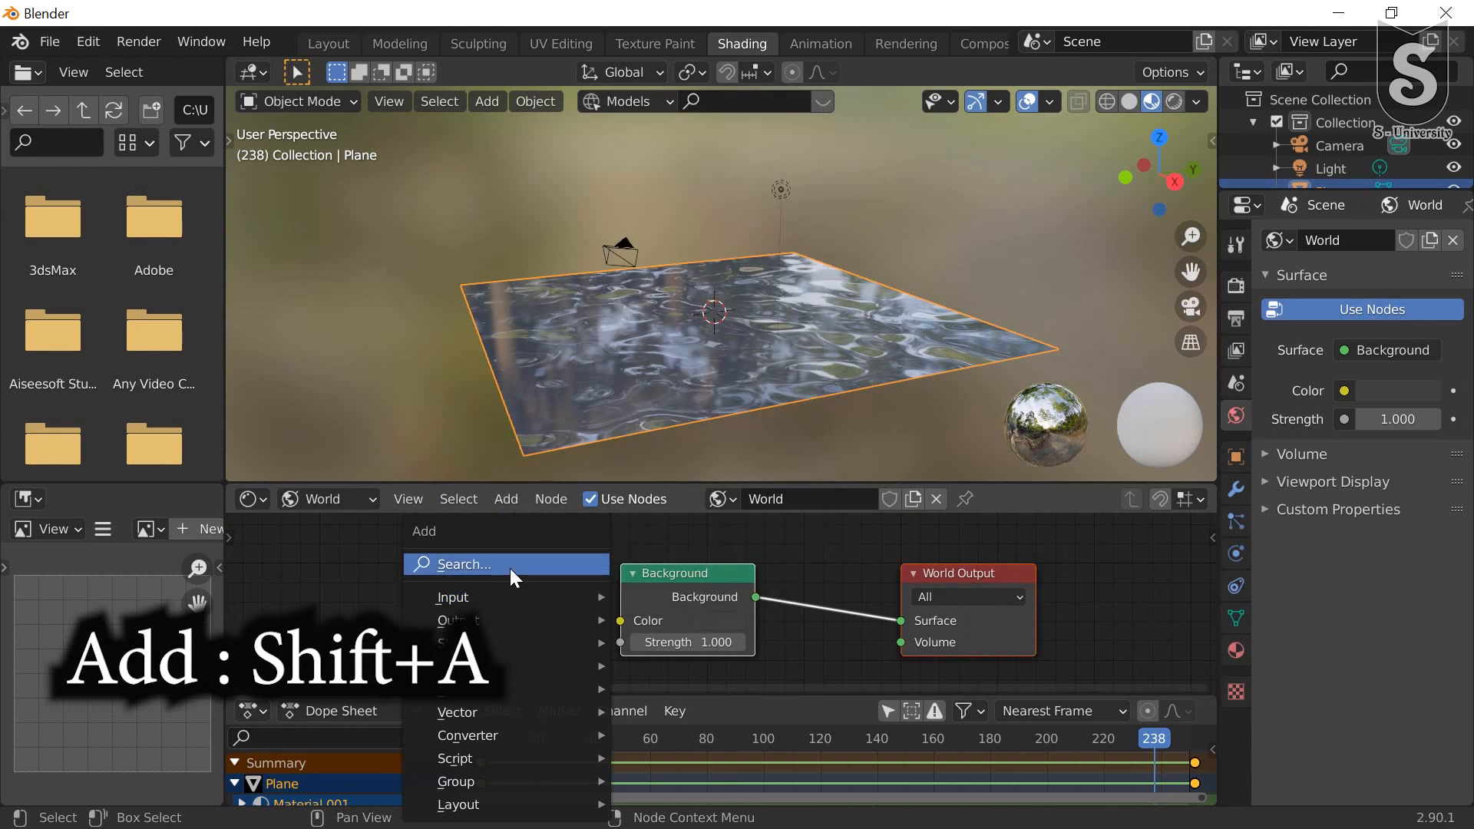
pyautogui.click(509, 568)
pyautogui.write('env')
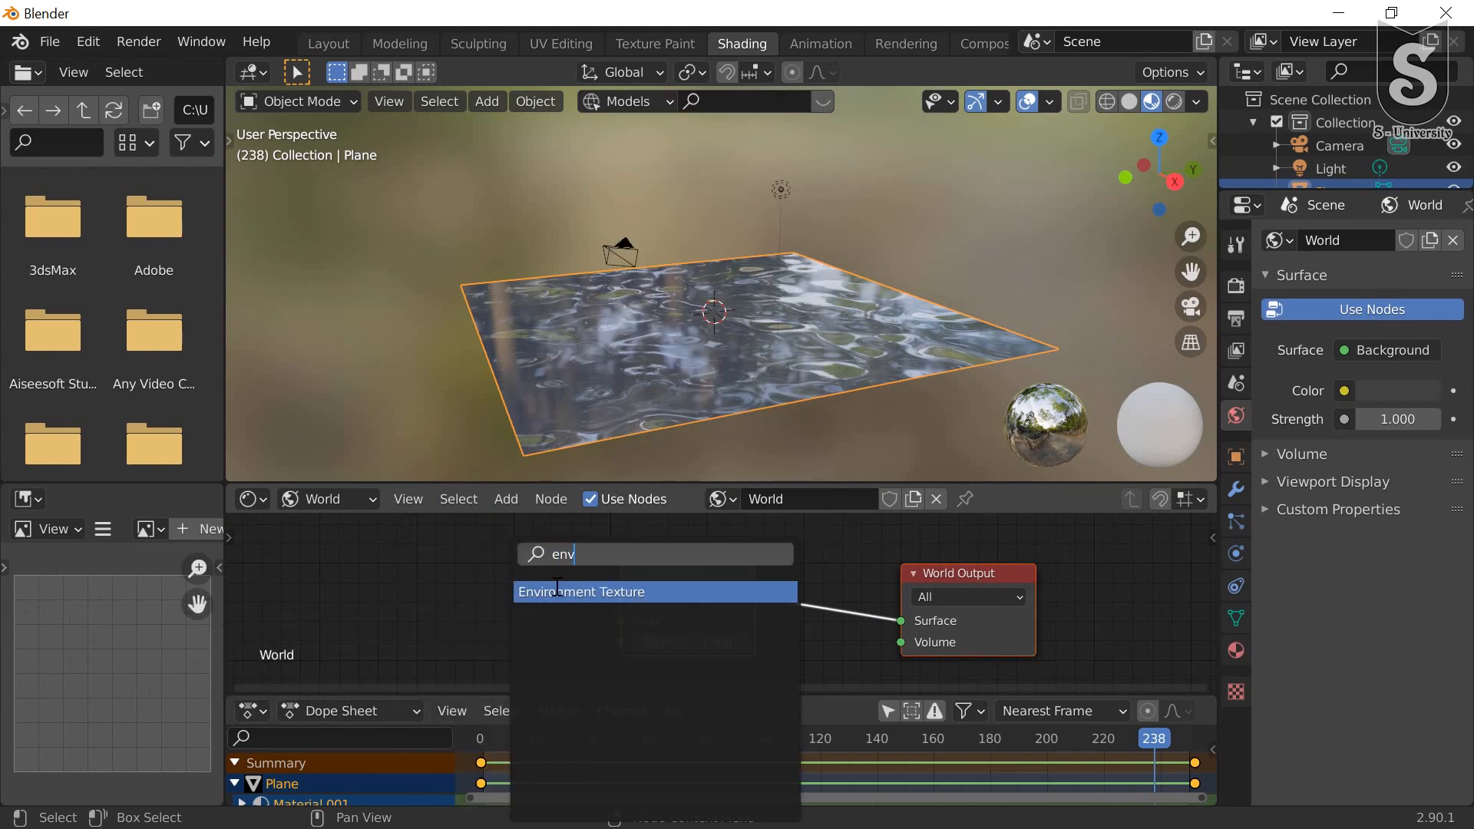
pyautogui.press('Return')
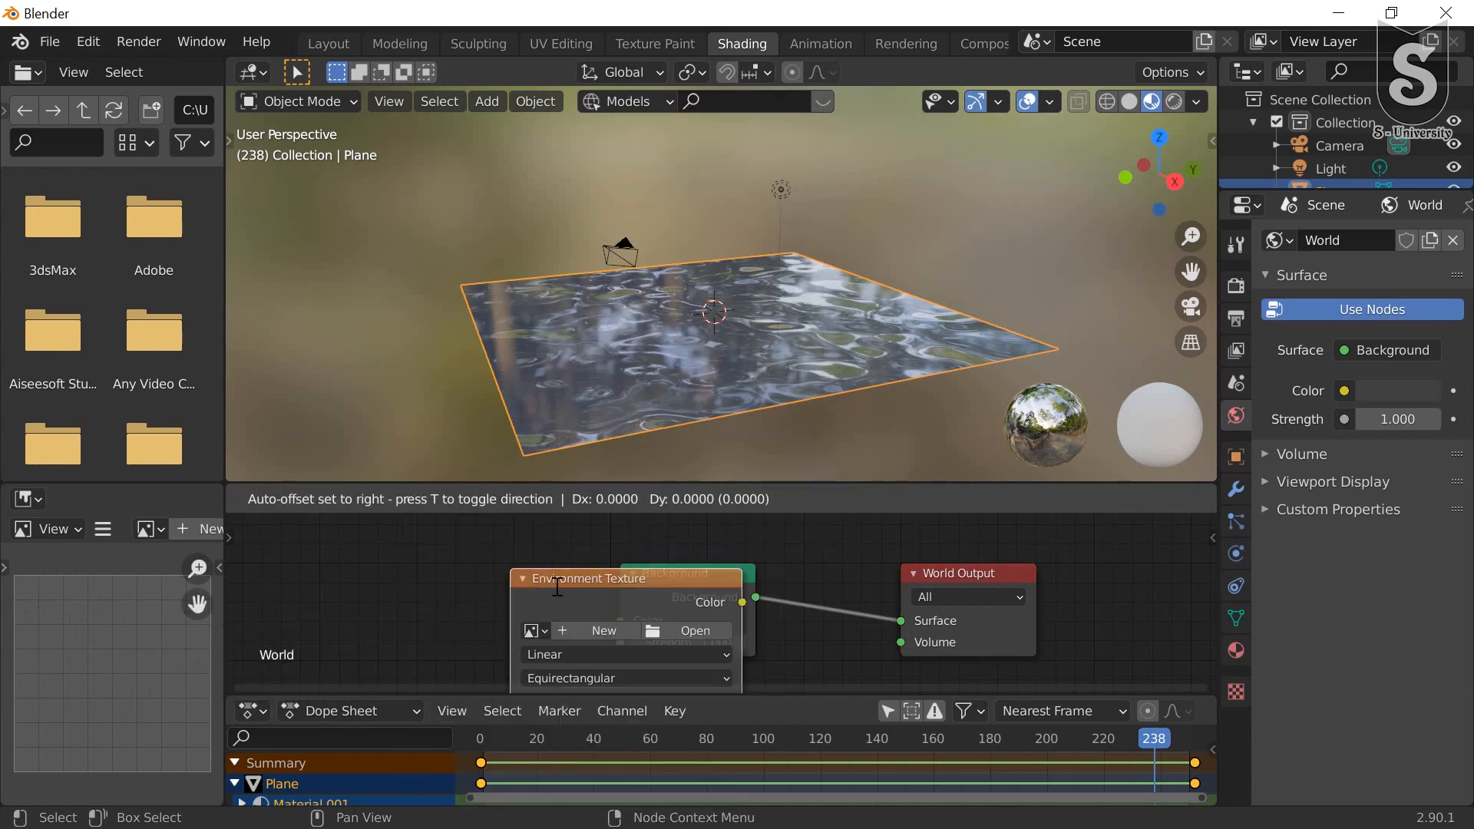
pyautogui.click(387, 550)
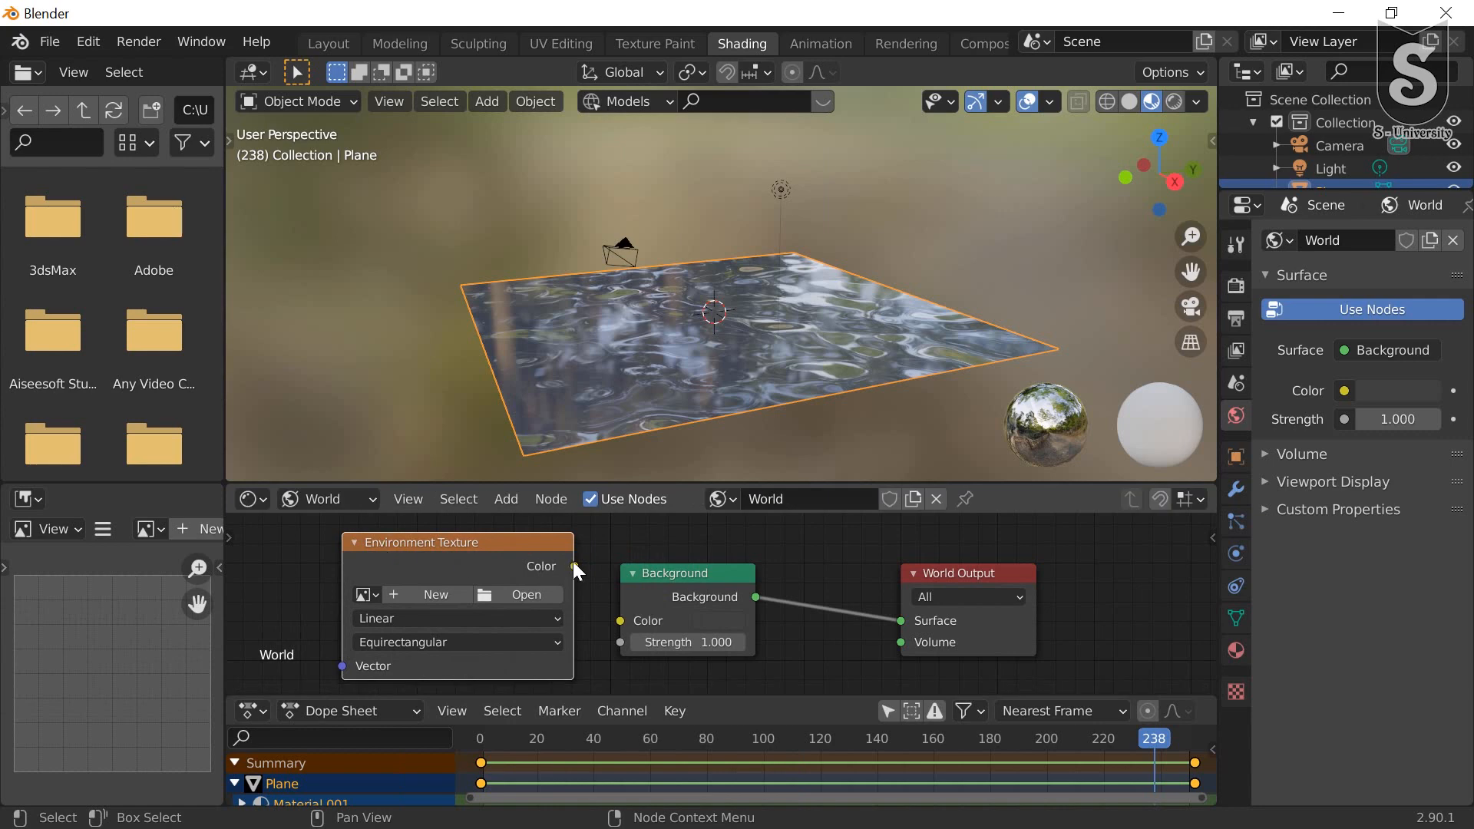
# Step: Connect the Environment Texture's Color to the Background node's Color and load table_mountain_1_2k.hdr from the HDRI Heaven folder
pyautogui.moveTo(576, 566); pyautogui.dragTo(619, 622)
pyautogui.click(516, 596)
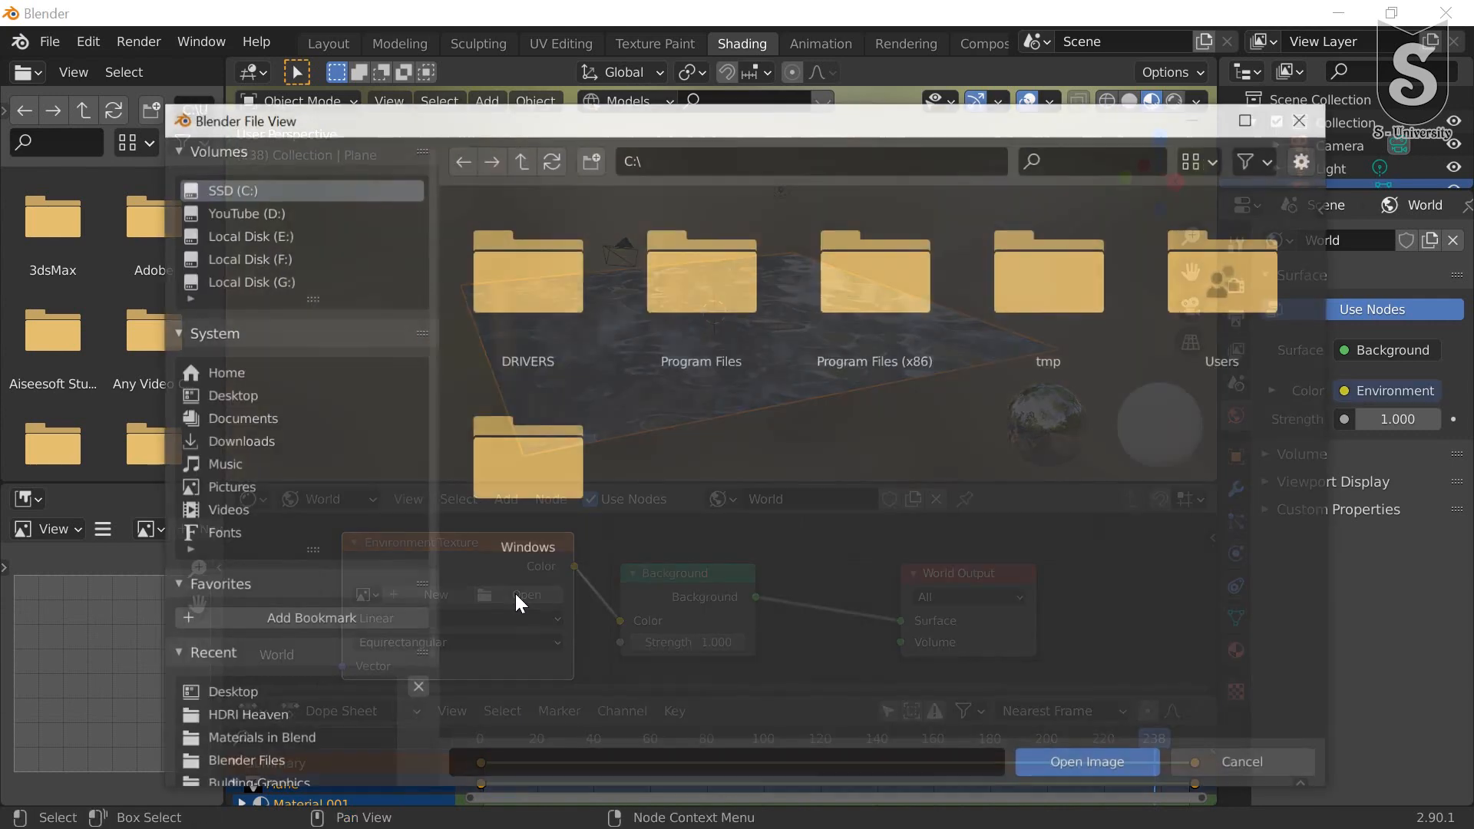
pyautogui.click(261, 717)
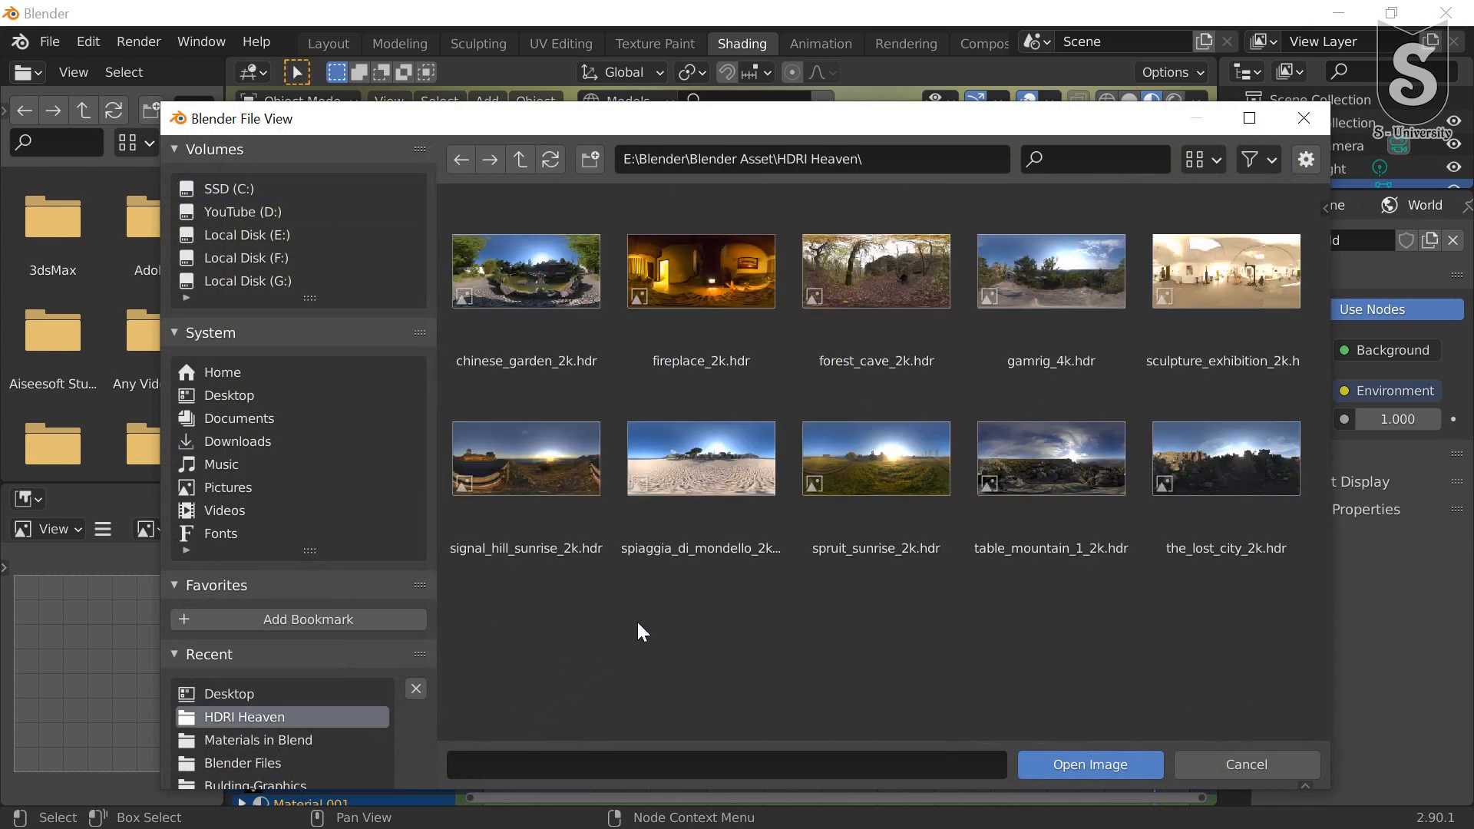
pyautogui.doubleClick(1046, 459)
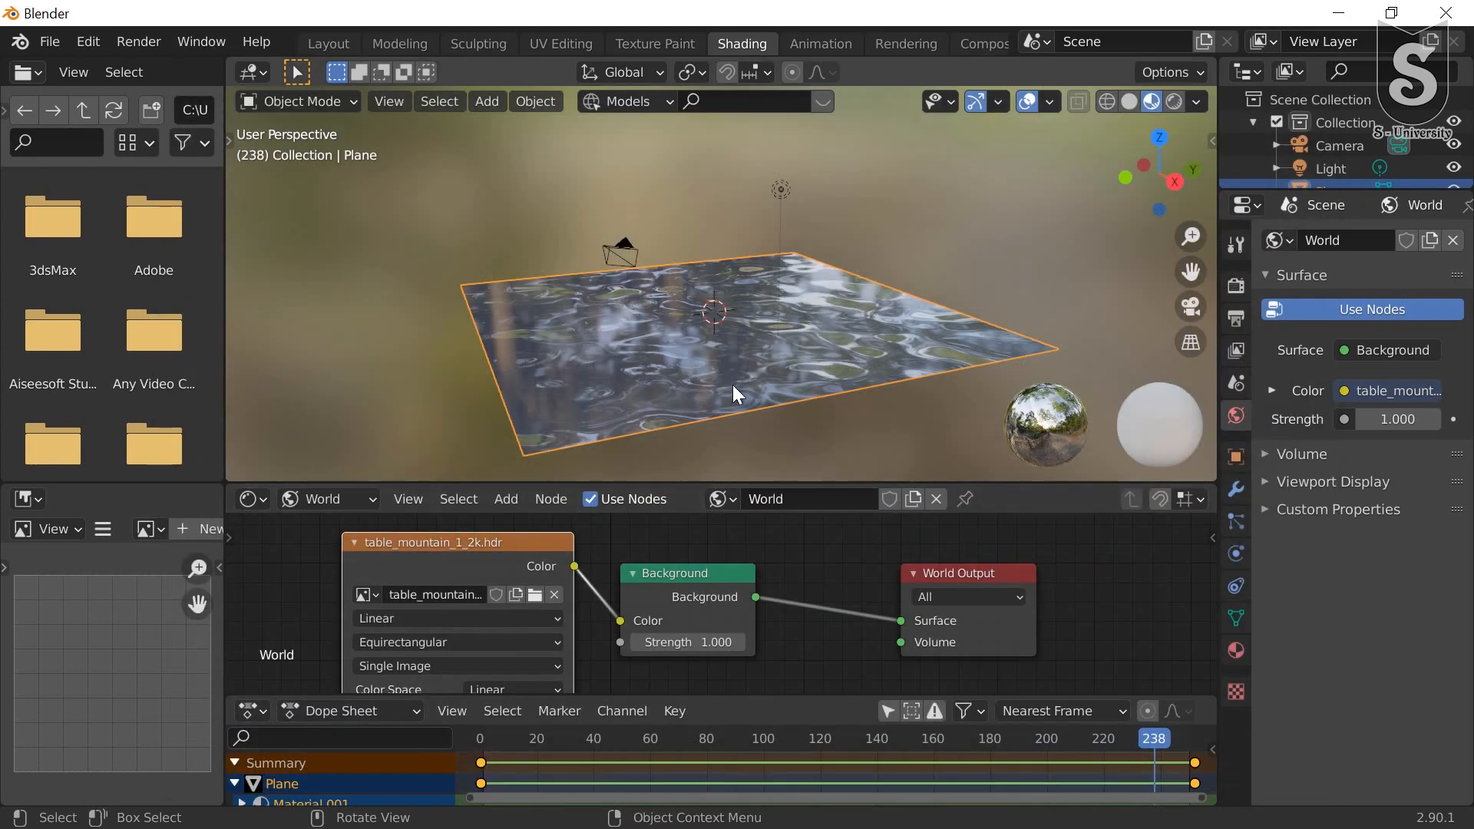
# Step: Preview the plane against the environment in Rendered shading, then return to Material Preview and view it from above the water surface
pyautogui.click(1173, 100)
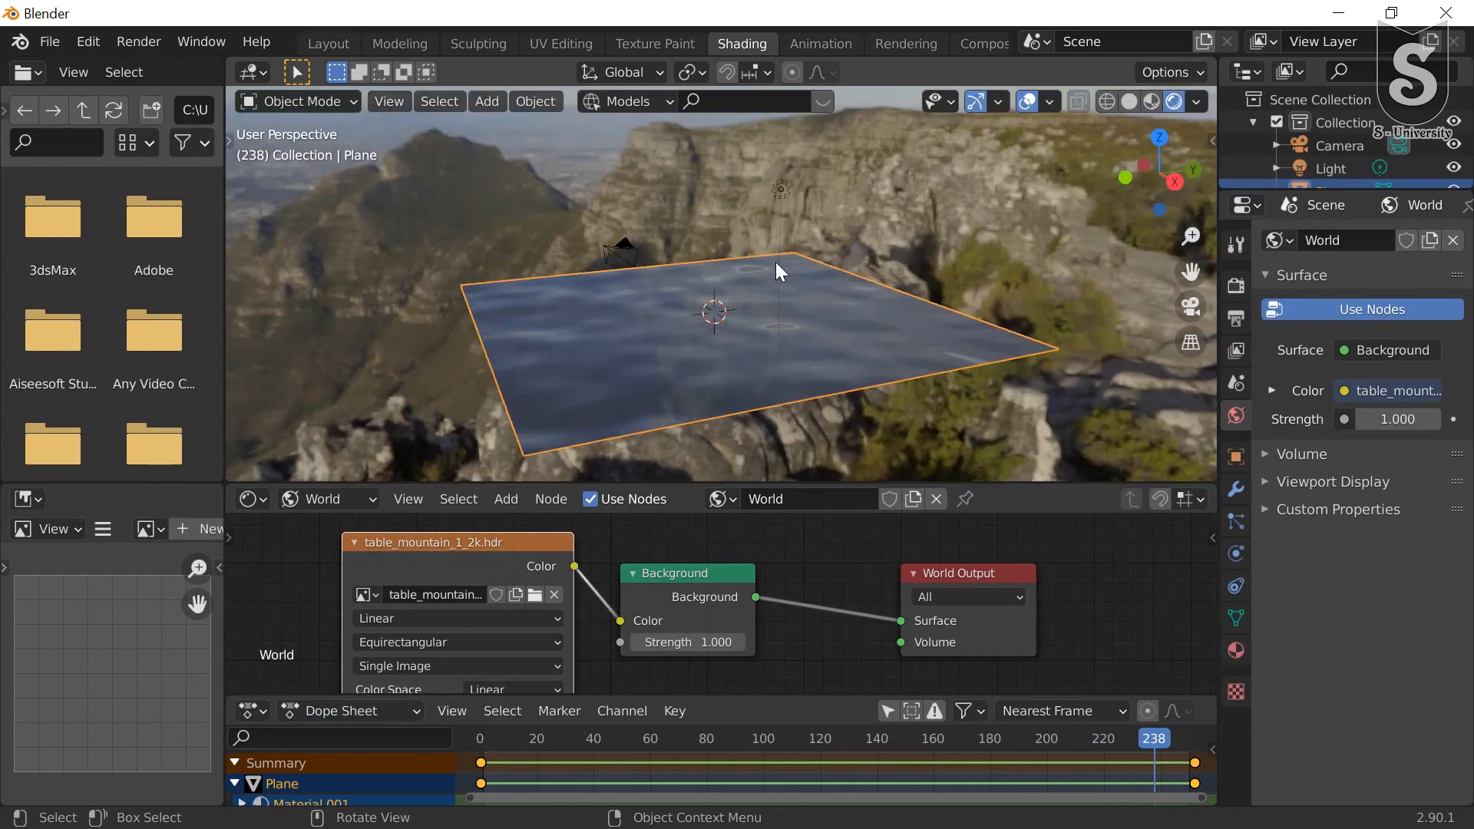
pyautogui.moveTo(775, 261)
pyautogui.mouseDown(button='middle')
pyautogui.moveTo(781, 303)
pyautogui.moveTo(889, 301)
pyautogui.moveTo(923, 372)
pyautogui.moveTo(872, 380)
pyautogui.moveTo(851, 281)
pyautogui.moveTo(877, 184)
pyautogui.moveTo(891, 202)
pyautogui.moveTo(897, 369)
pyautogui.moveTo(721, 301)
pyautogui.moveTo(851, 272)
pyautogui.moveTo(750, 240)
pyautogui.moveTo(576, 297)
pyautogui.moveTo(625, 336)
pyautogui.moveTo(422, 241)
pyautogui.moveTo(511, 332)
pyautogui.moveTo(847, 285)
pyautogui.mouseUp(button='middle')
pyautogui.moveTo(854, 361)
pyautogui.mouseDown(button='middle')
pyautogui.moveTo(639, 344)
pyautogui.moveTo(669, 375)
pyautogui.moveTo(830, 361)
pyautogui.mouseUp(button='middle')
pyautogui.click(1149, 103)
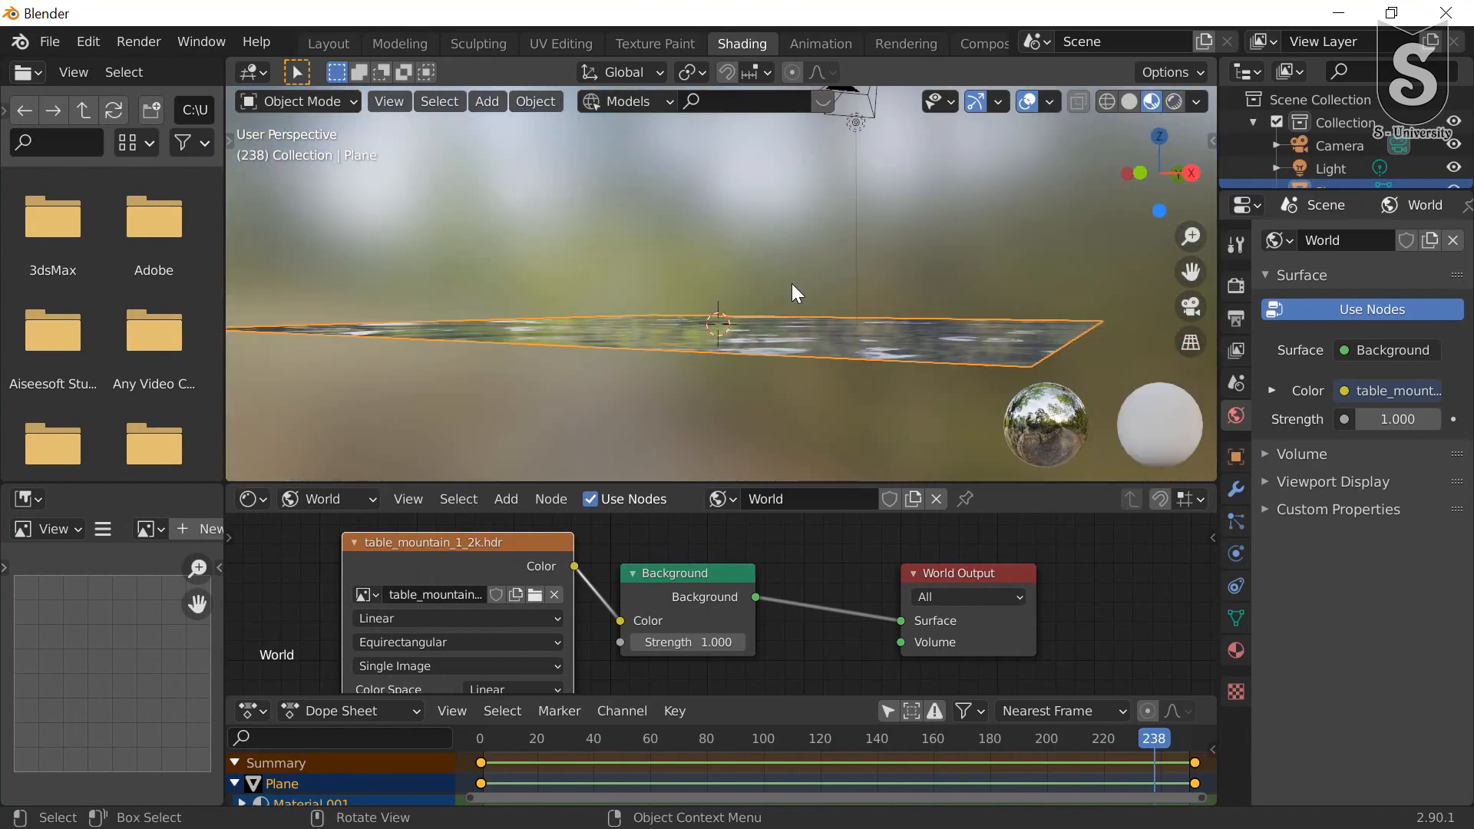
pyautogui.moveTo(791, 284); pyautogui.dragTo(712, 358, button='middle')
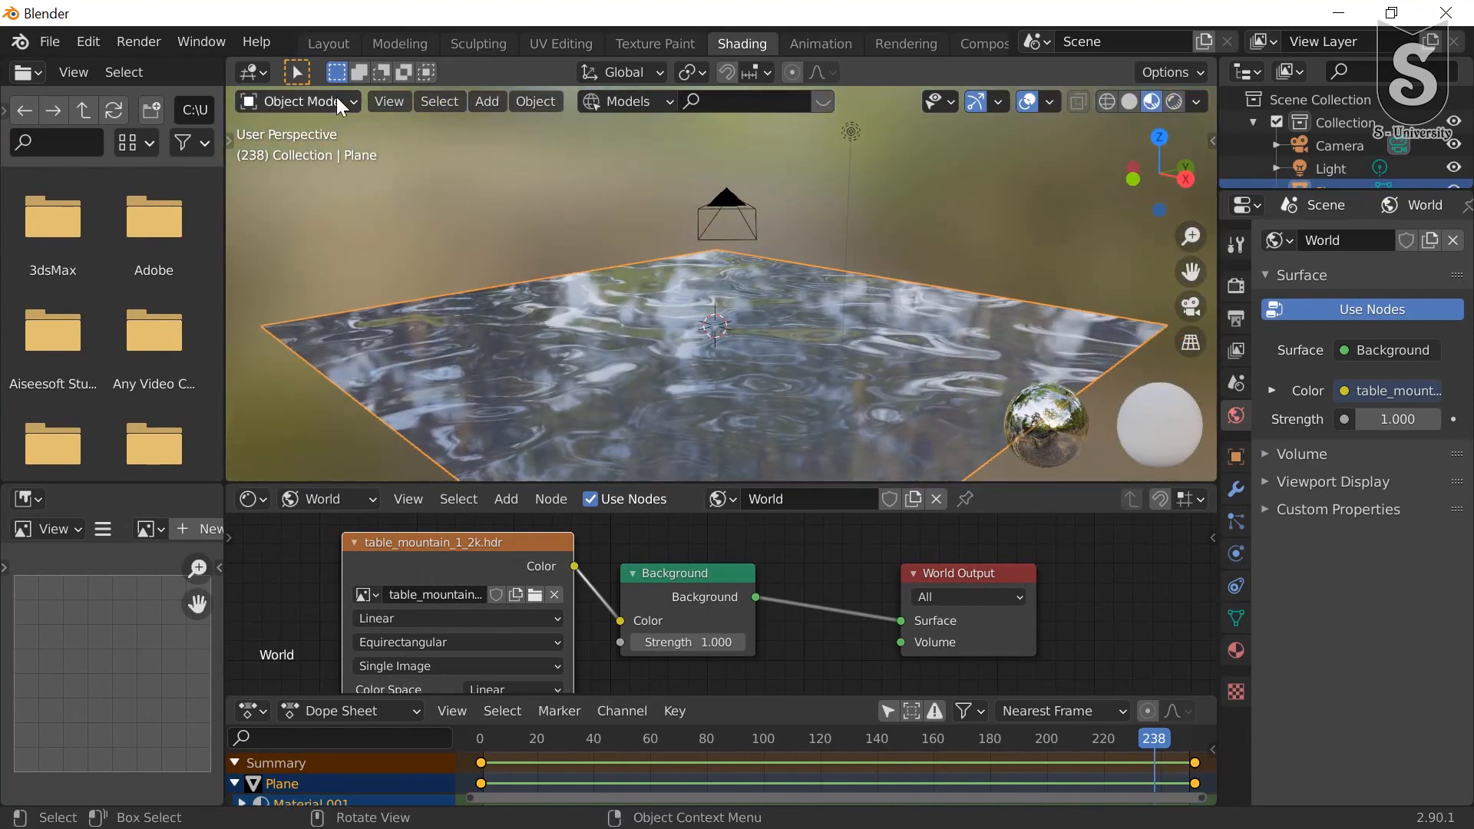
# Step: Switch to the Layout workspace and search the enabled add-ons in the preferences for "la" to check the landscape add-on
pyautogui.click(328, 48)
pyautogui.scroll(-3, 627, 435)
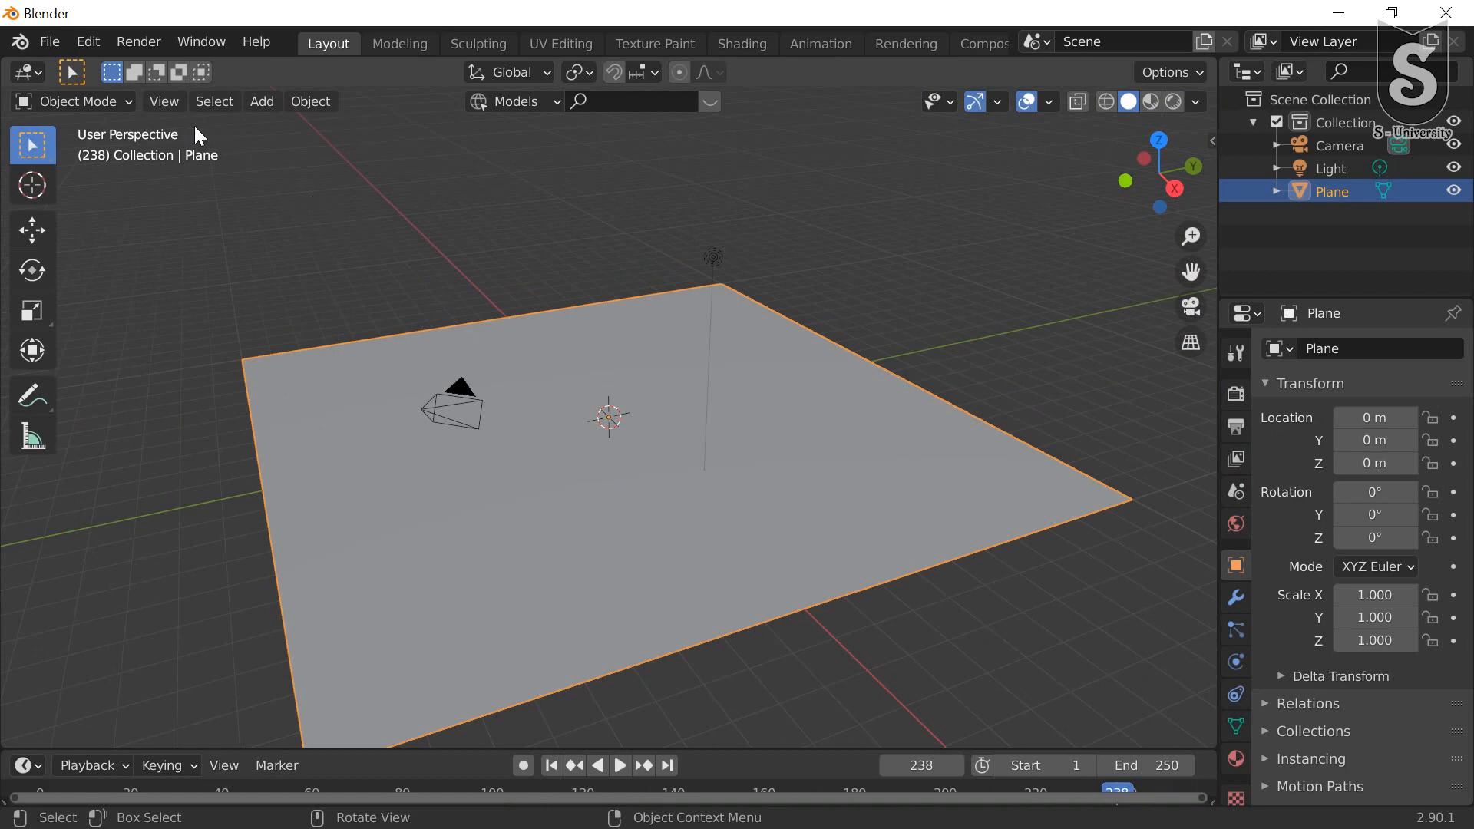
pyautogui.click(87, 44)
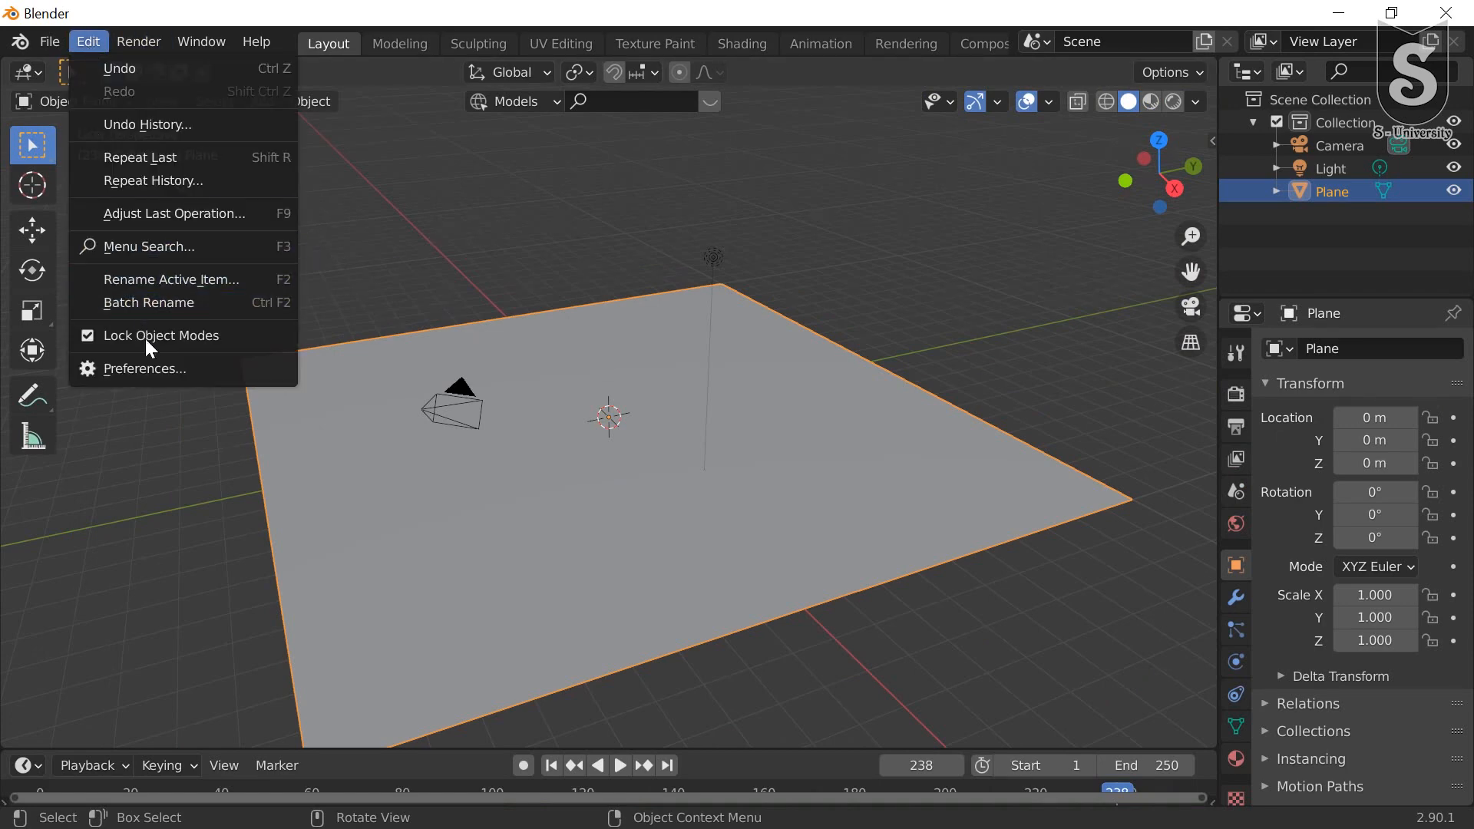
pyautogui.click(152, 367)
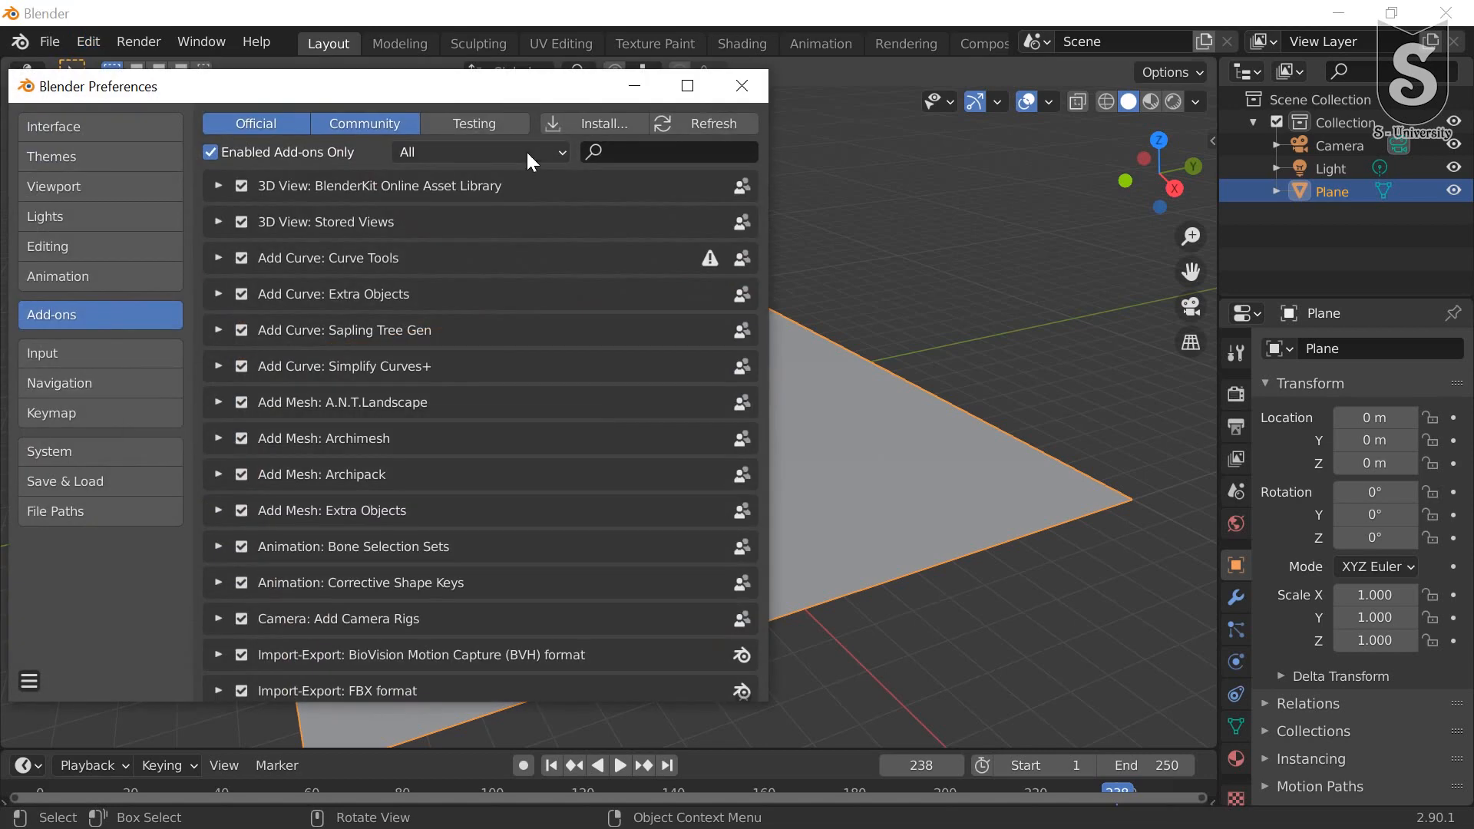
pyautogui.click(620, 154)
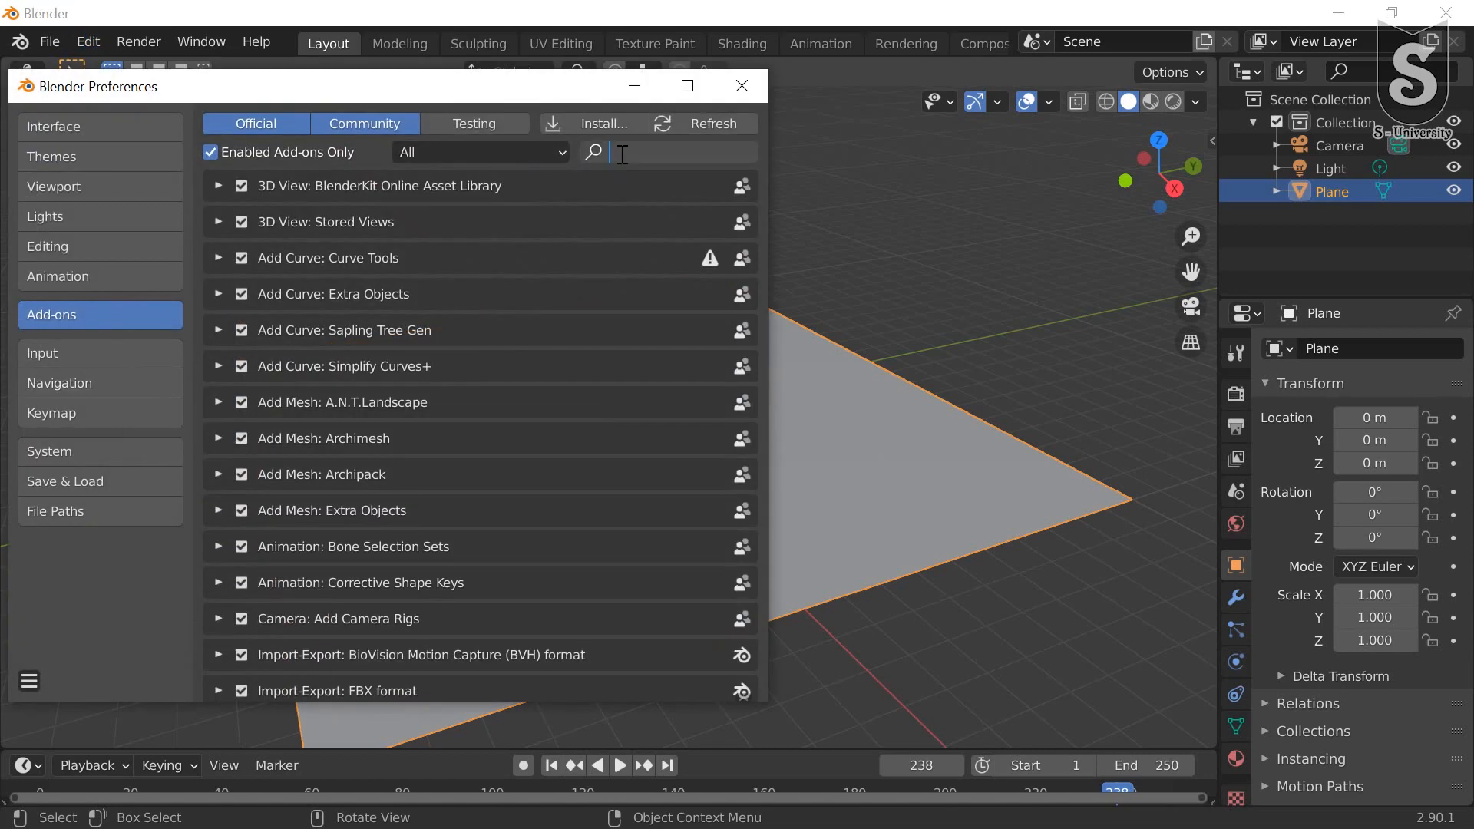
pyautogui.write('la')
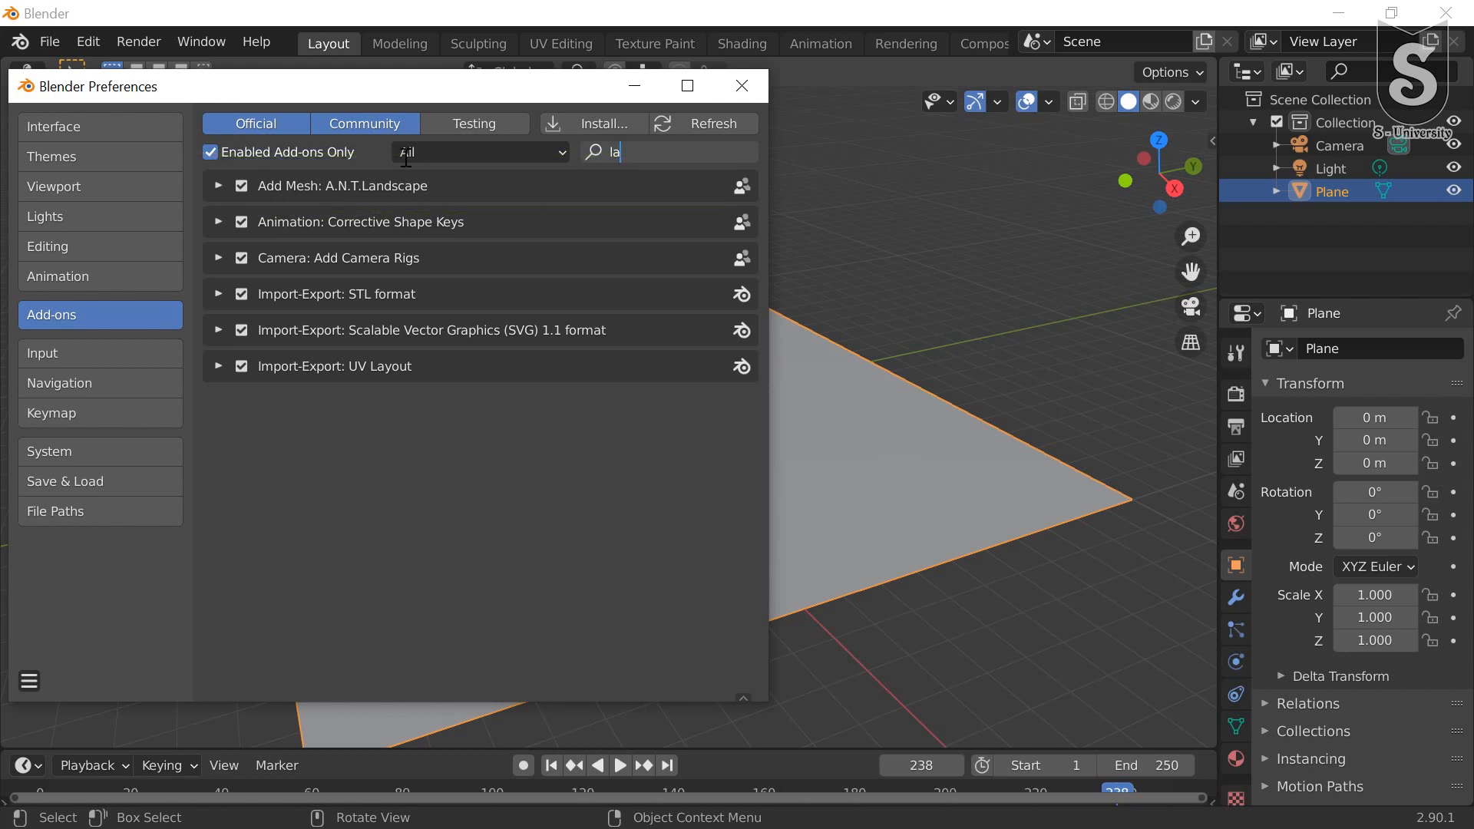
pyautogui.click(742, 86)
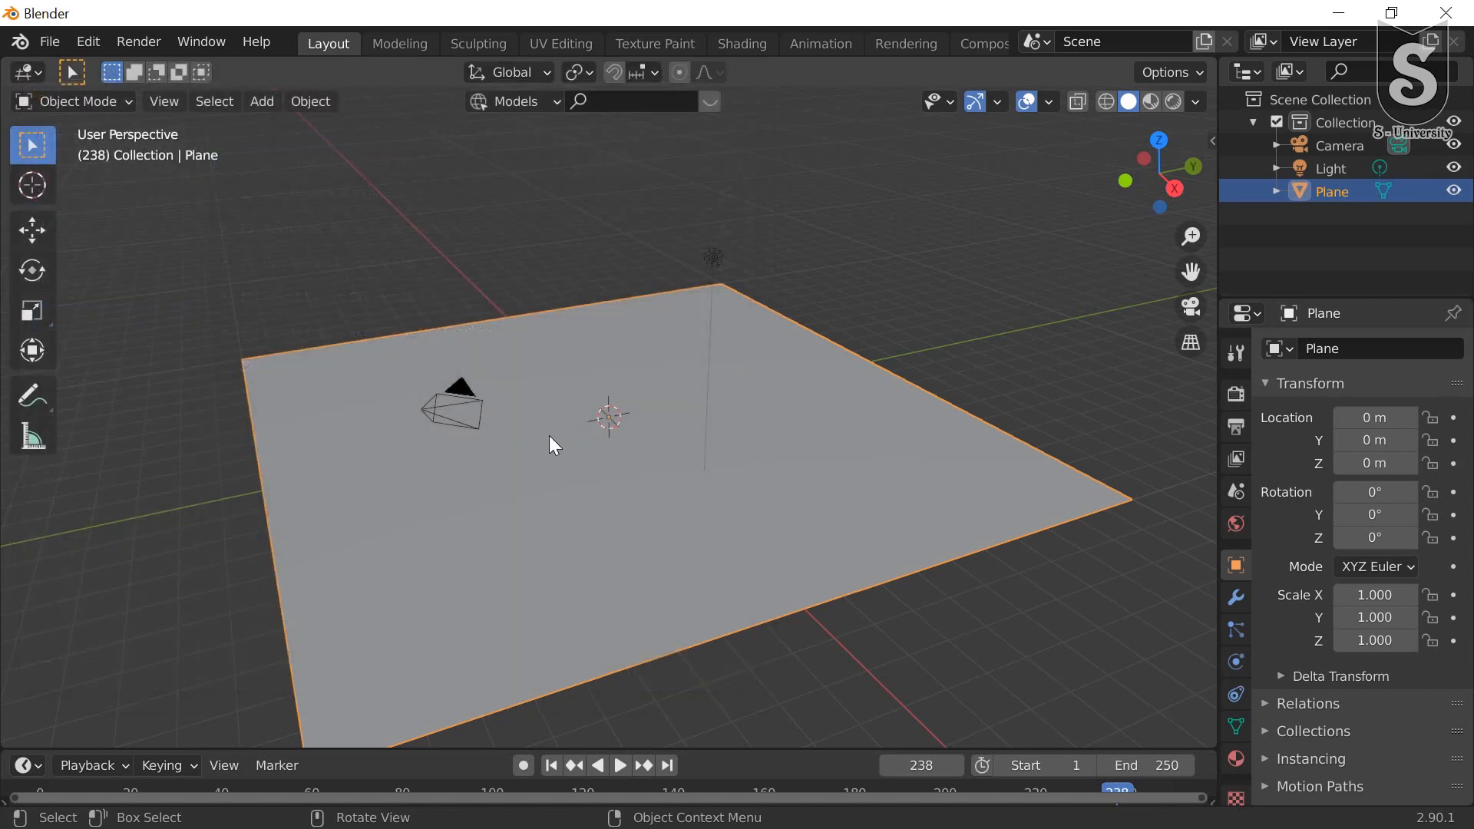
# Step: Add a Landscape mesh and set its noise type to vlNoise turbulence
pyautogui.hotkey('shift', 'a')
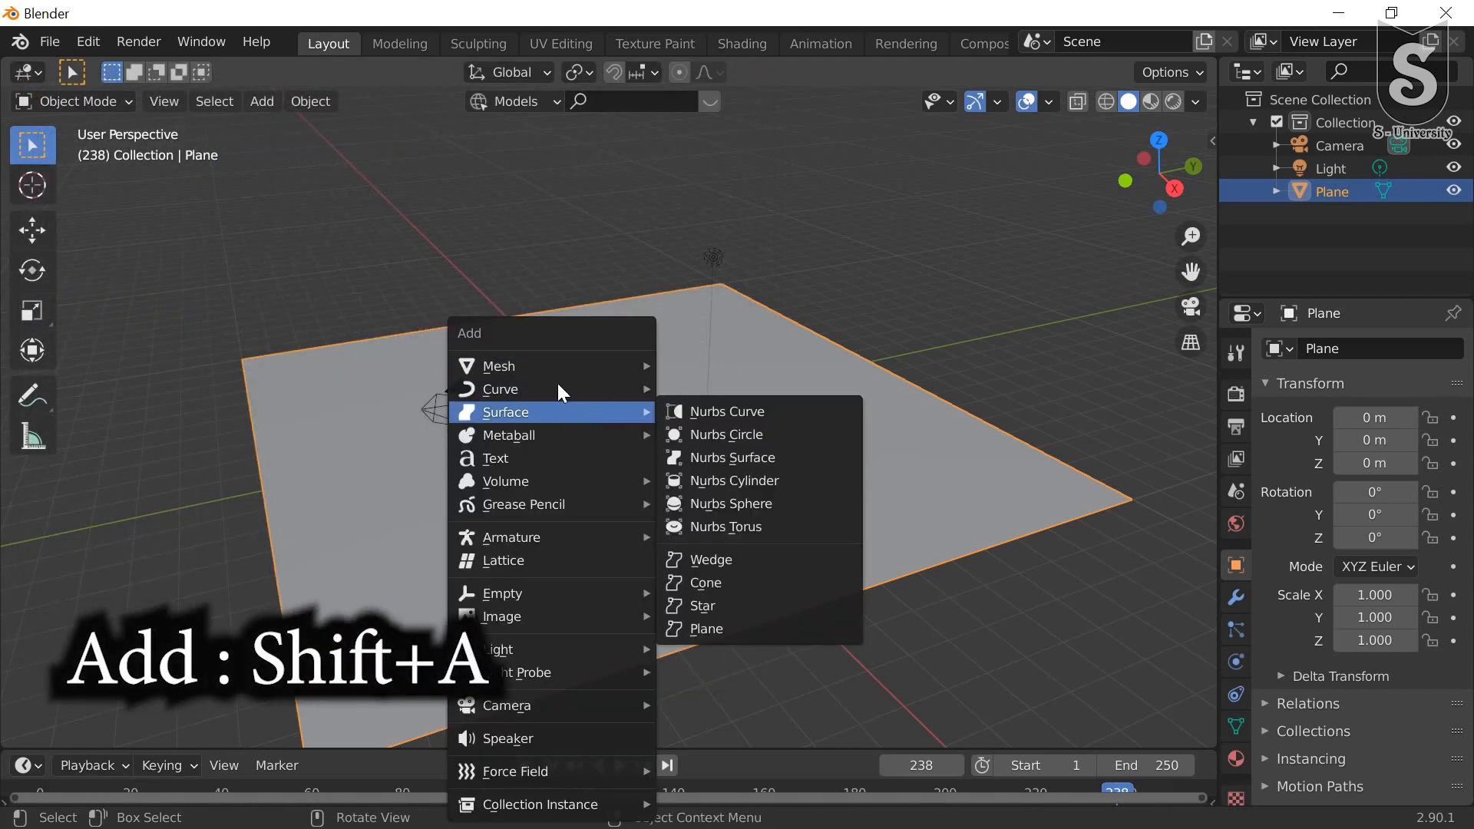
pyautogui.moveTo(544, 366)
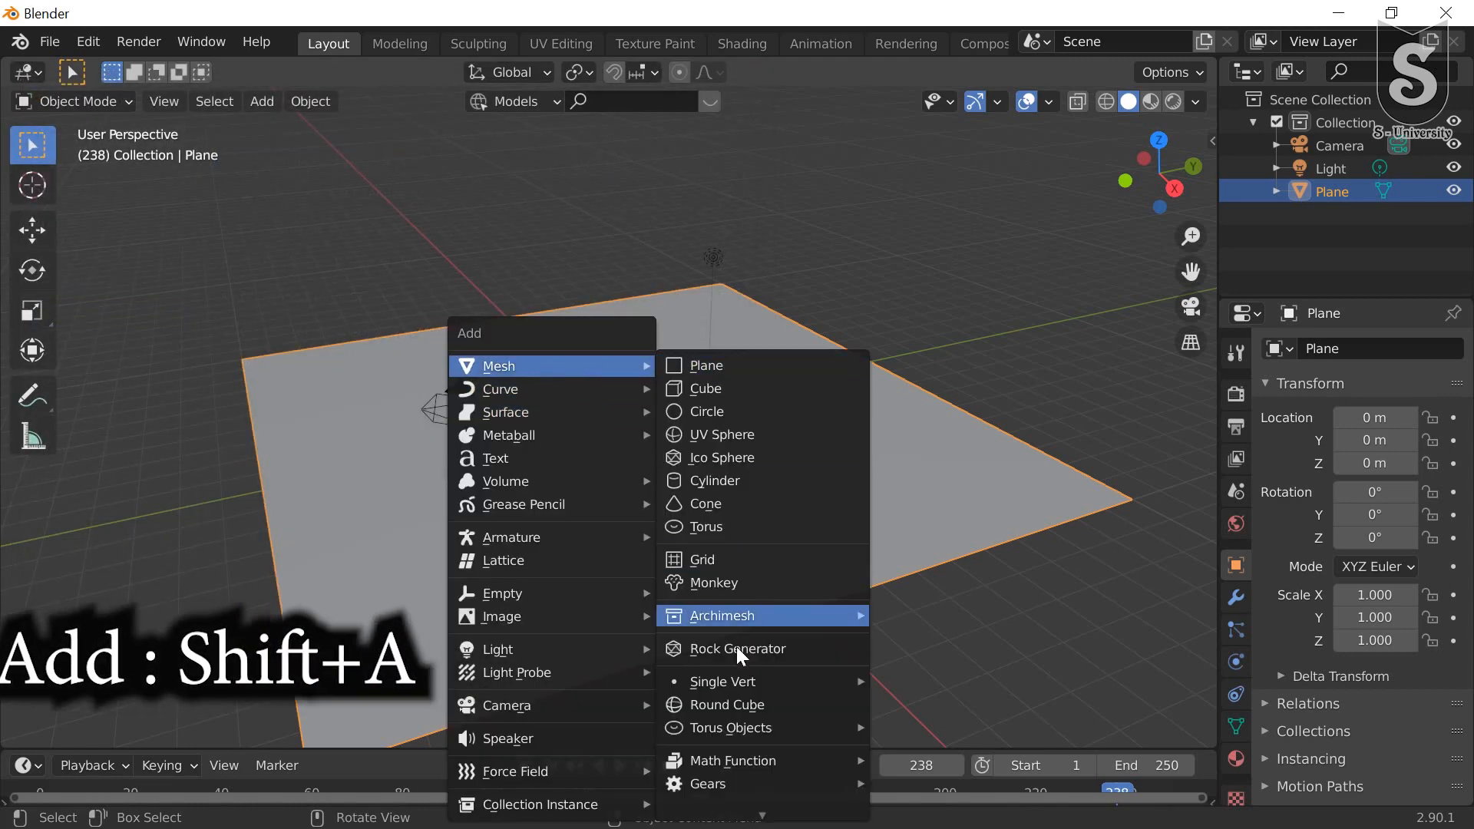
pyautogui.moveTo(742, 809)
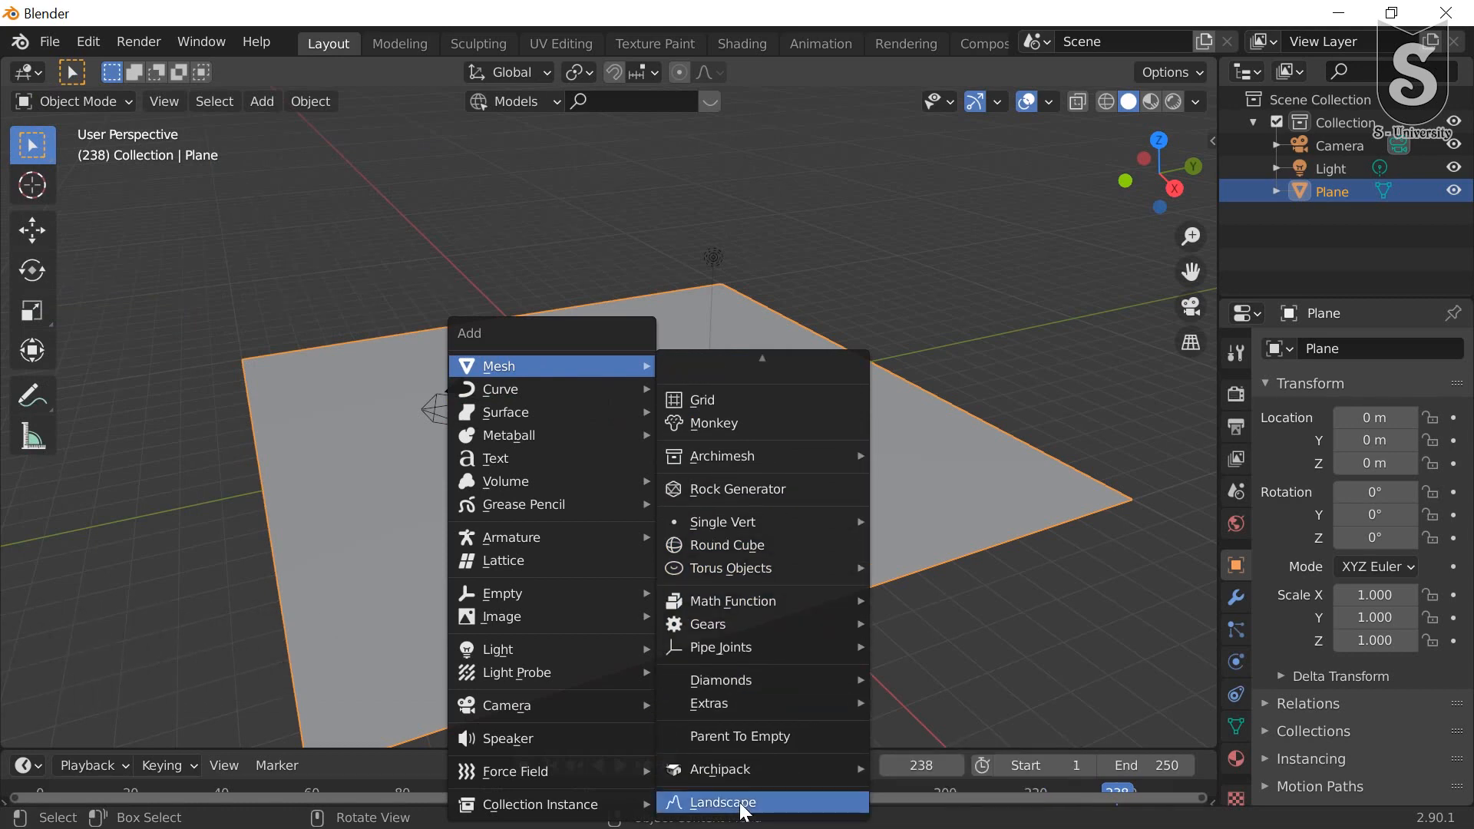
pyautogui.click(725, 802)
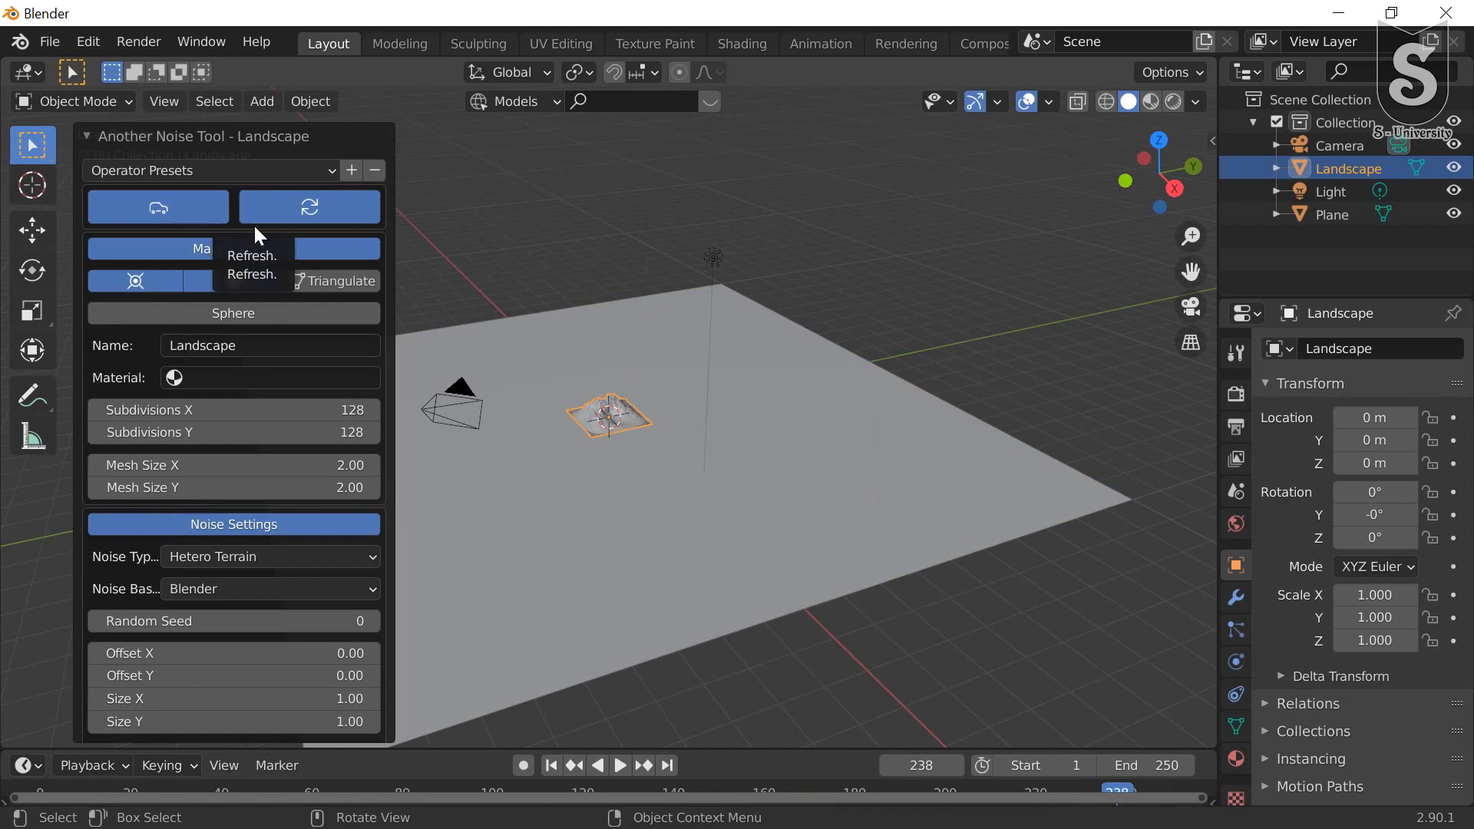
pyautogui.scroll(5, 625, 415)
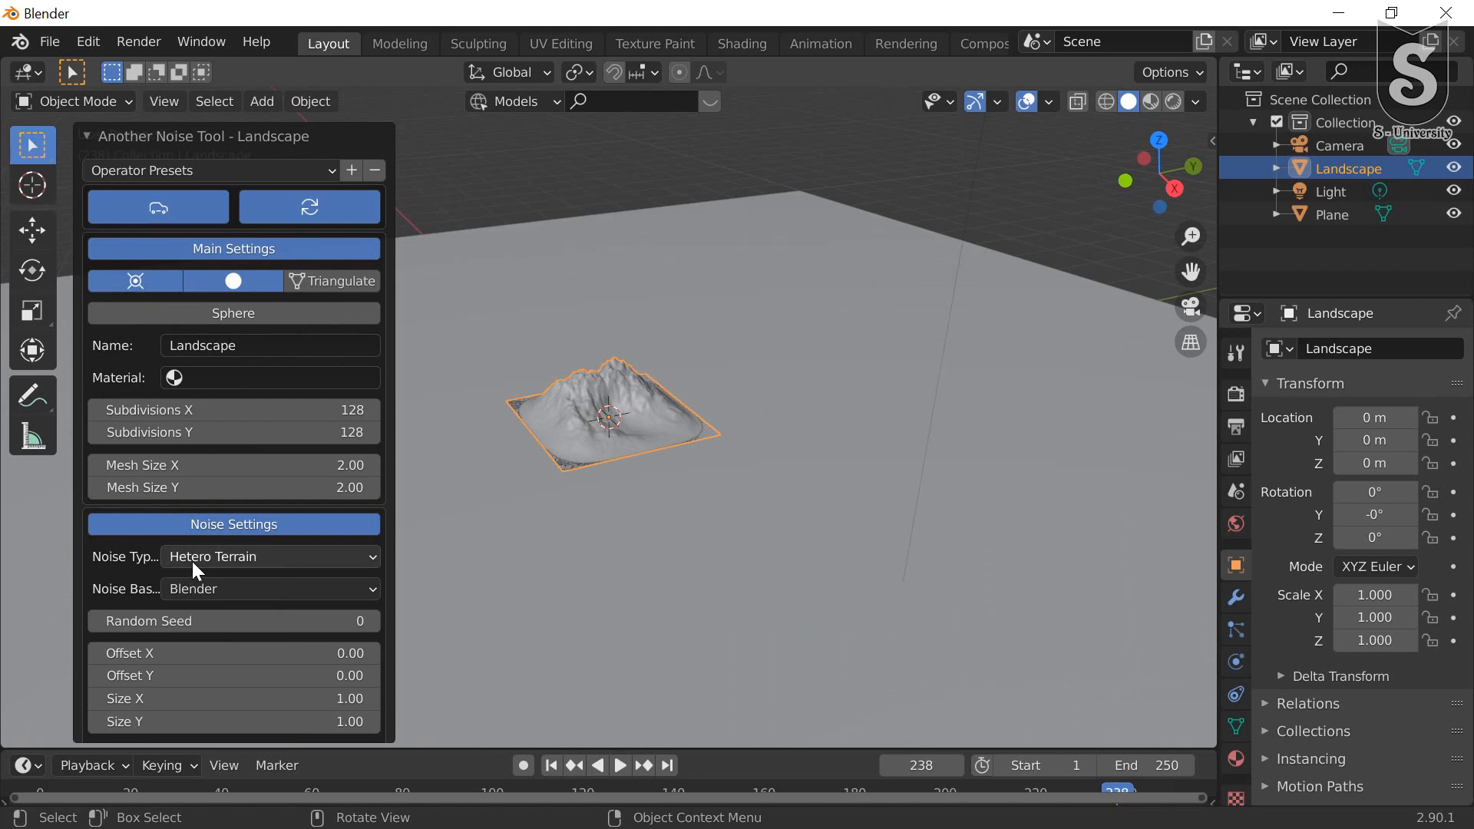
pyautogui.click(251, 556)
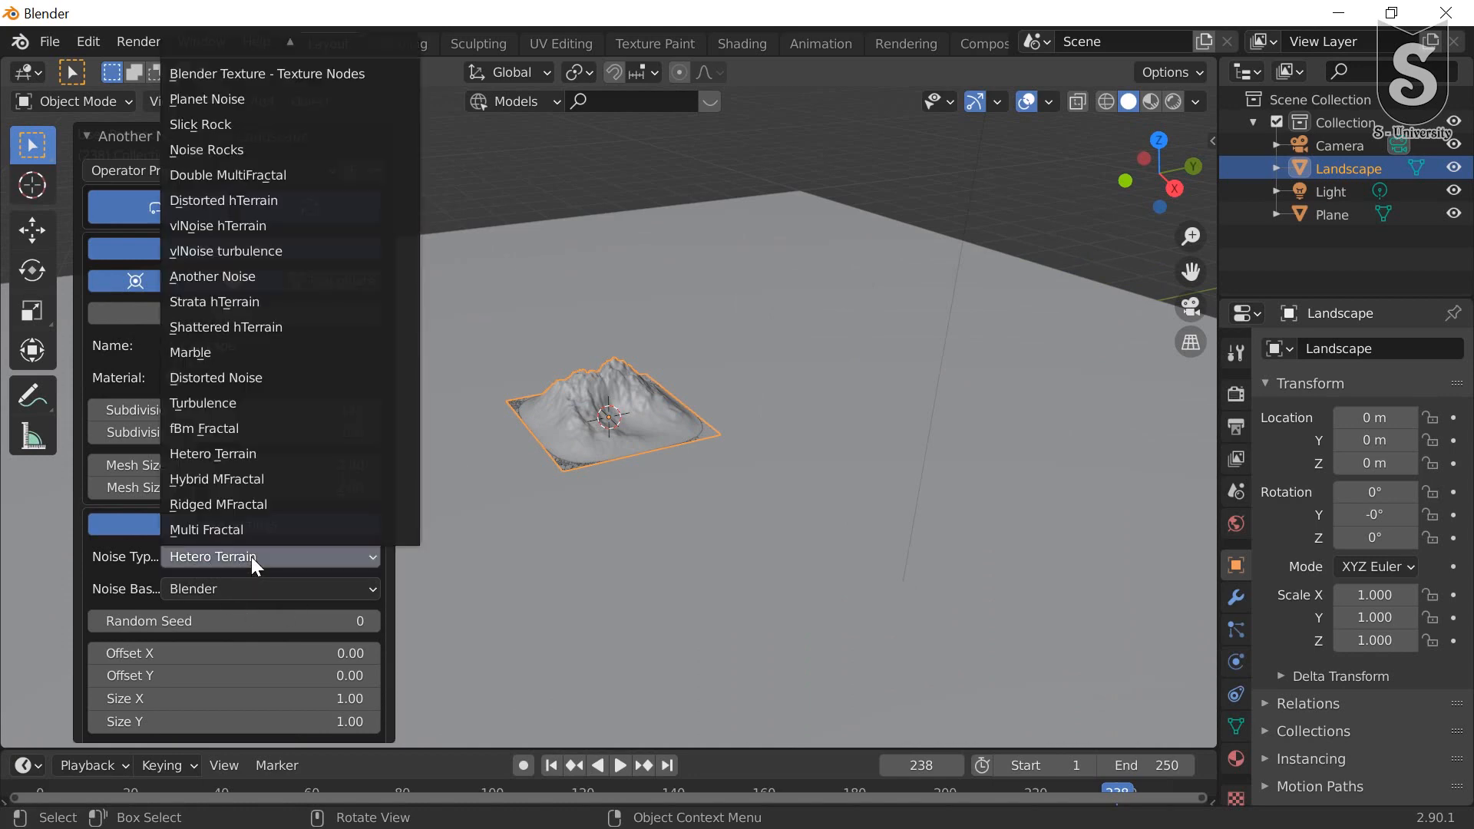
pyautogui.click(254, 258)
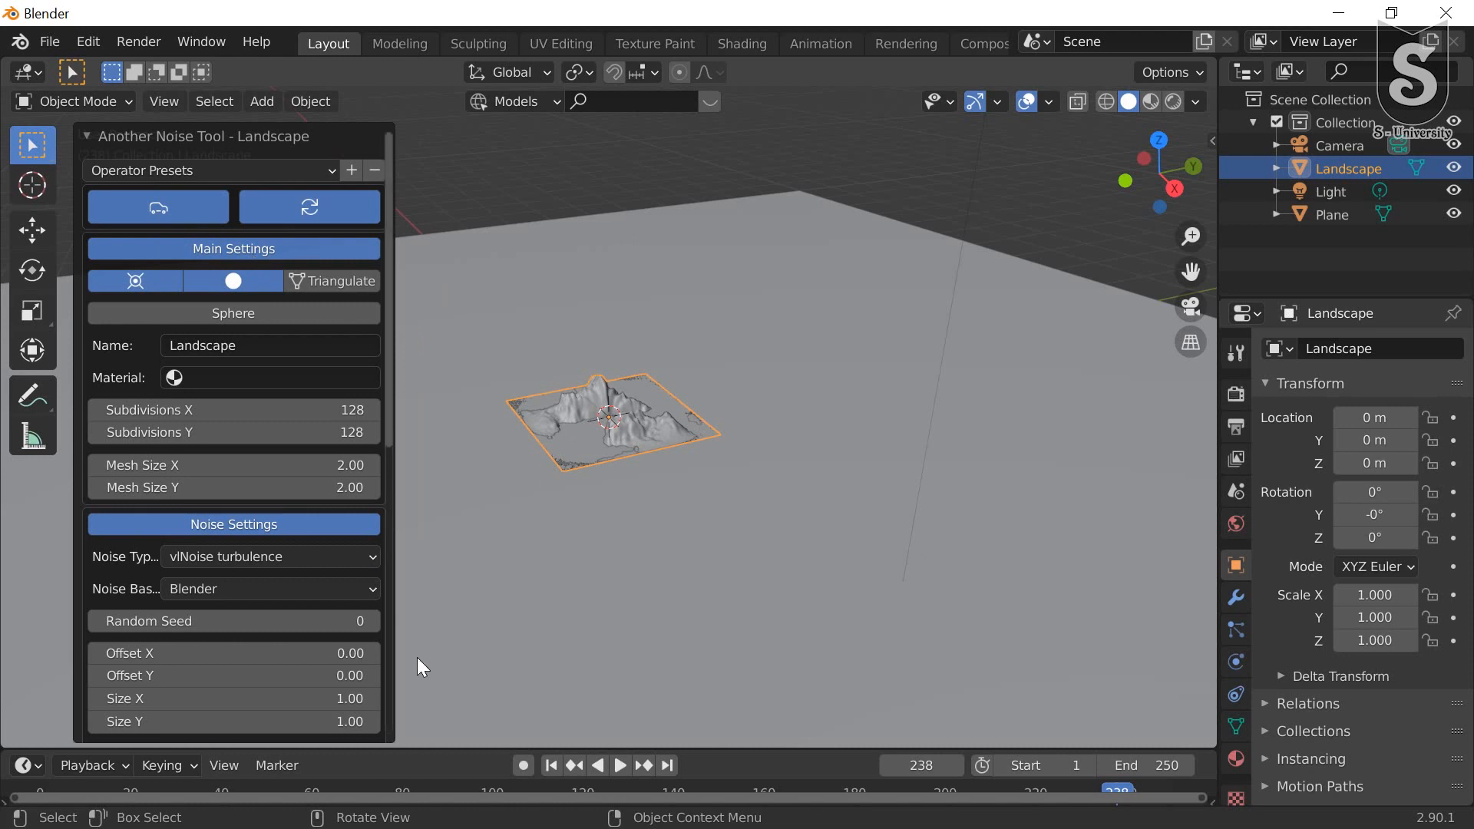
# Step: Scale the landscape uniformly by 10 and inspect it from the side
pyautogui.click(642, 431)
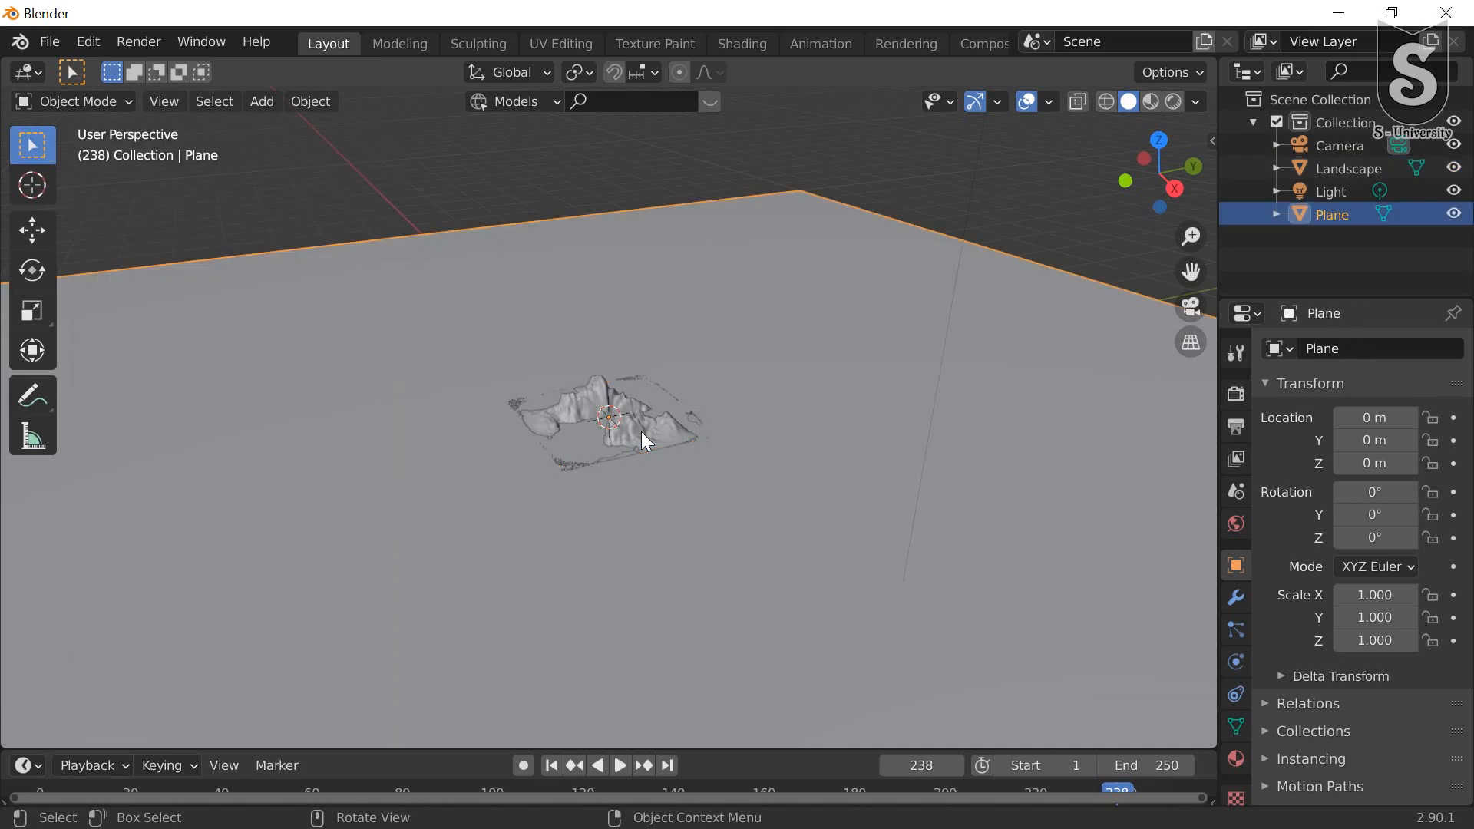
pyautogui.click(610, 397)
pyautogui.moveTo(633, 468); pyautogui.dragTo(587, 454, button='middle')
pyautogui.write('s')
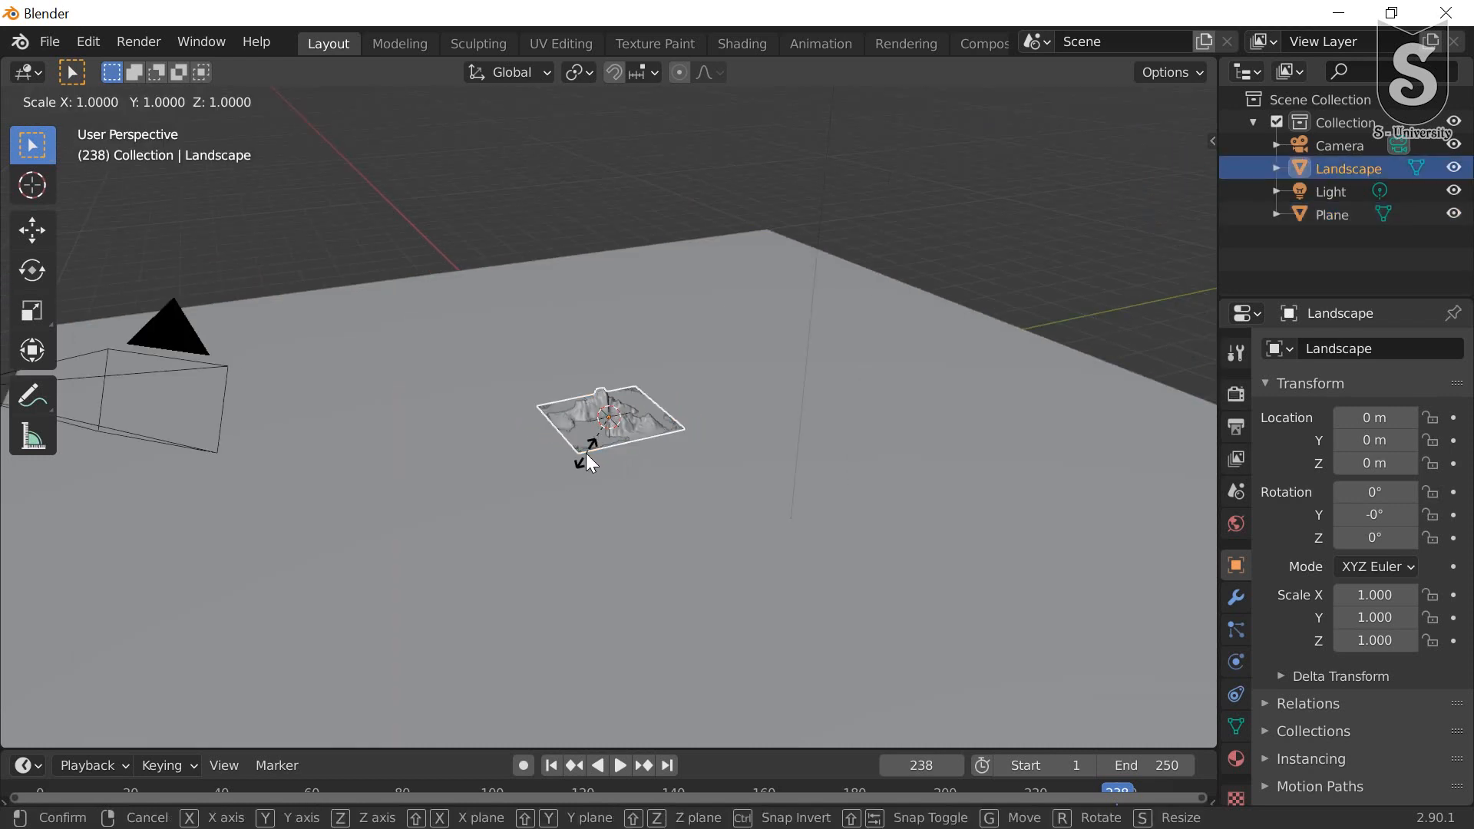
pyautogui.write('10')
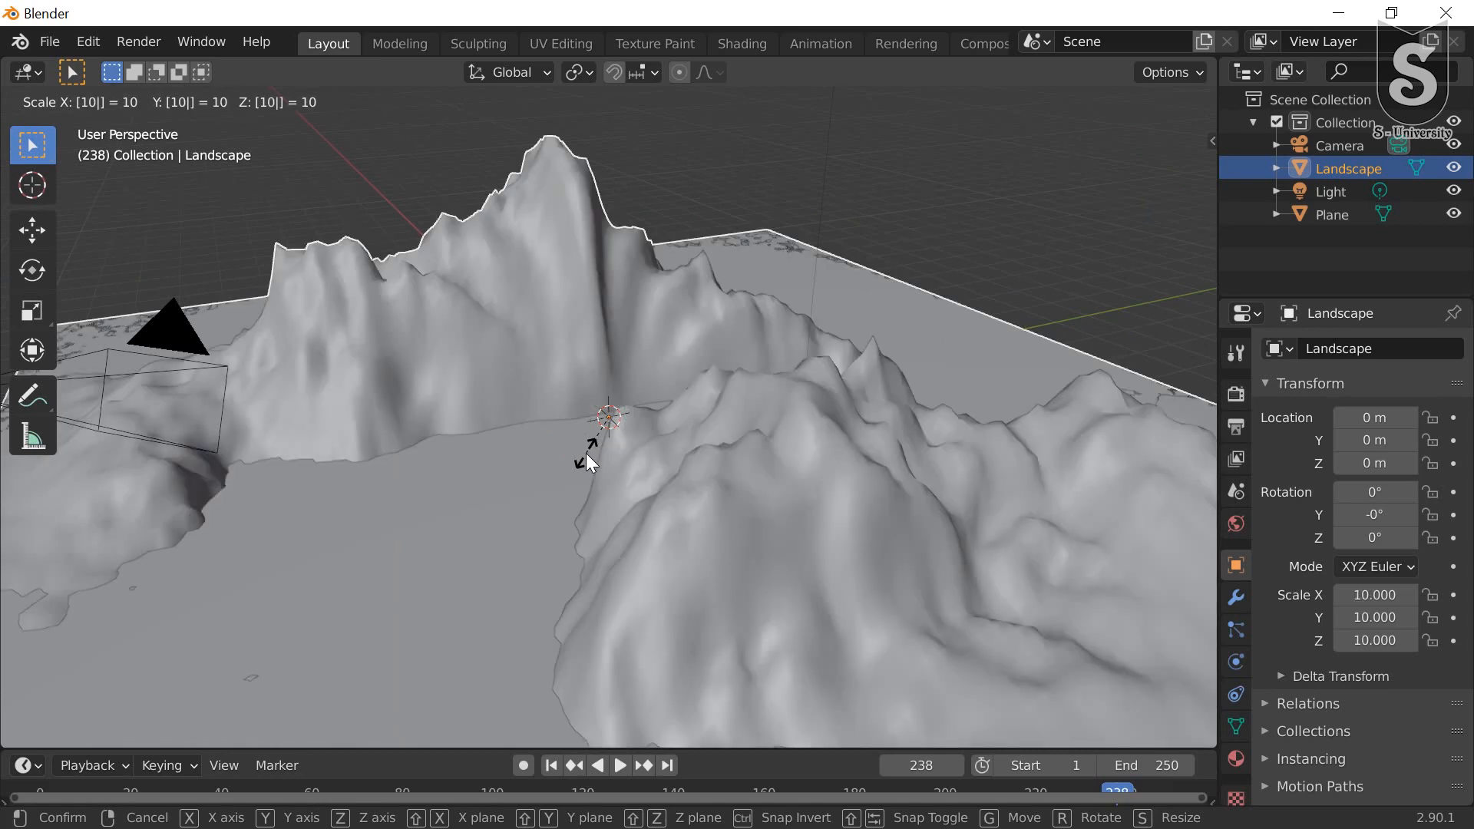
pyautogui.press('Return')
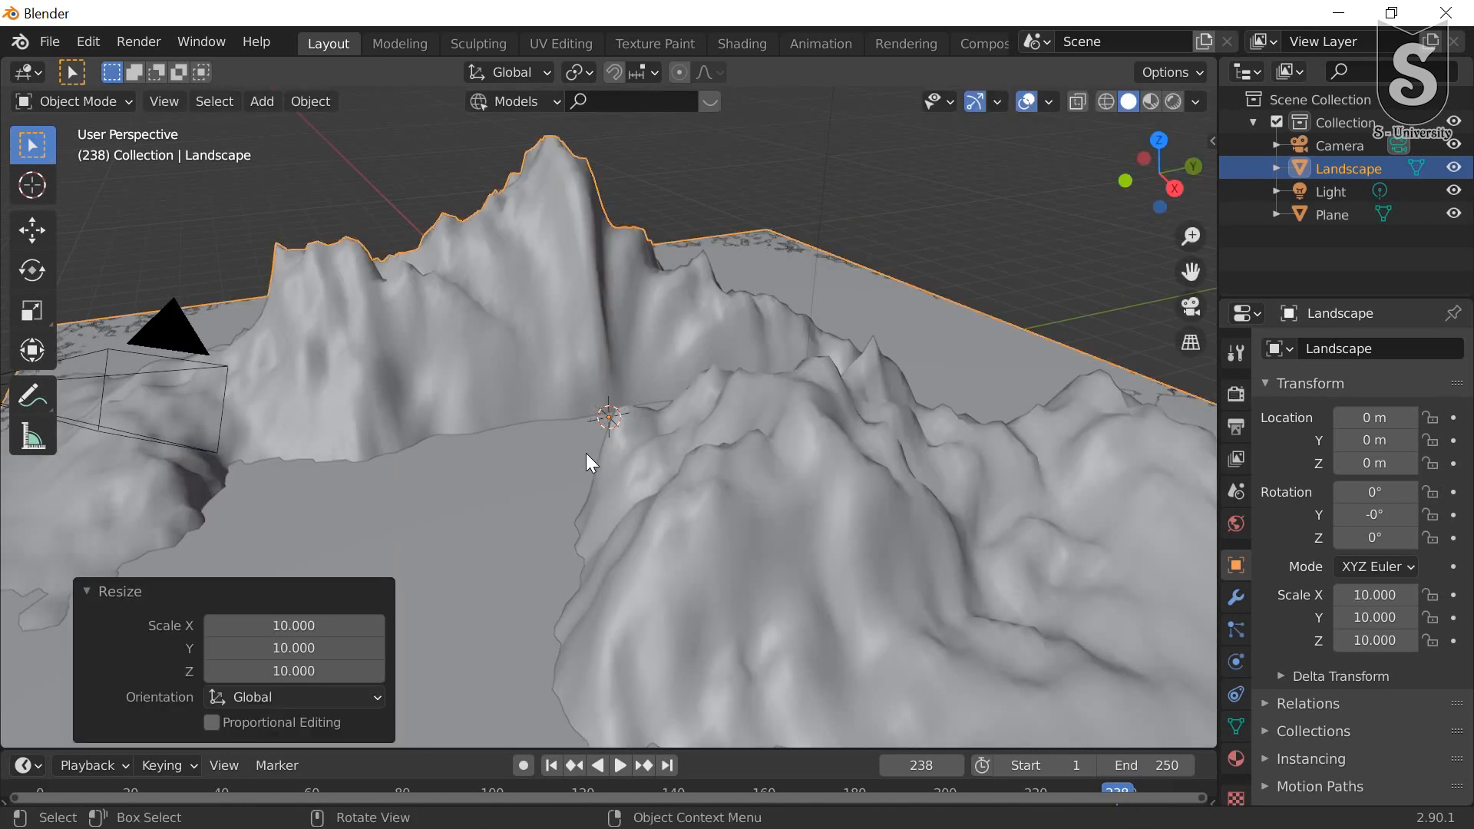
pyautogui.scroll(-5, 586, 453)
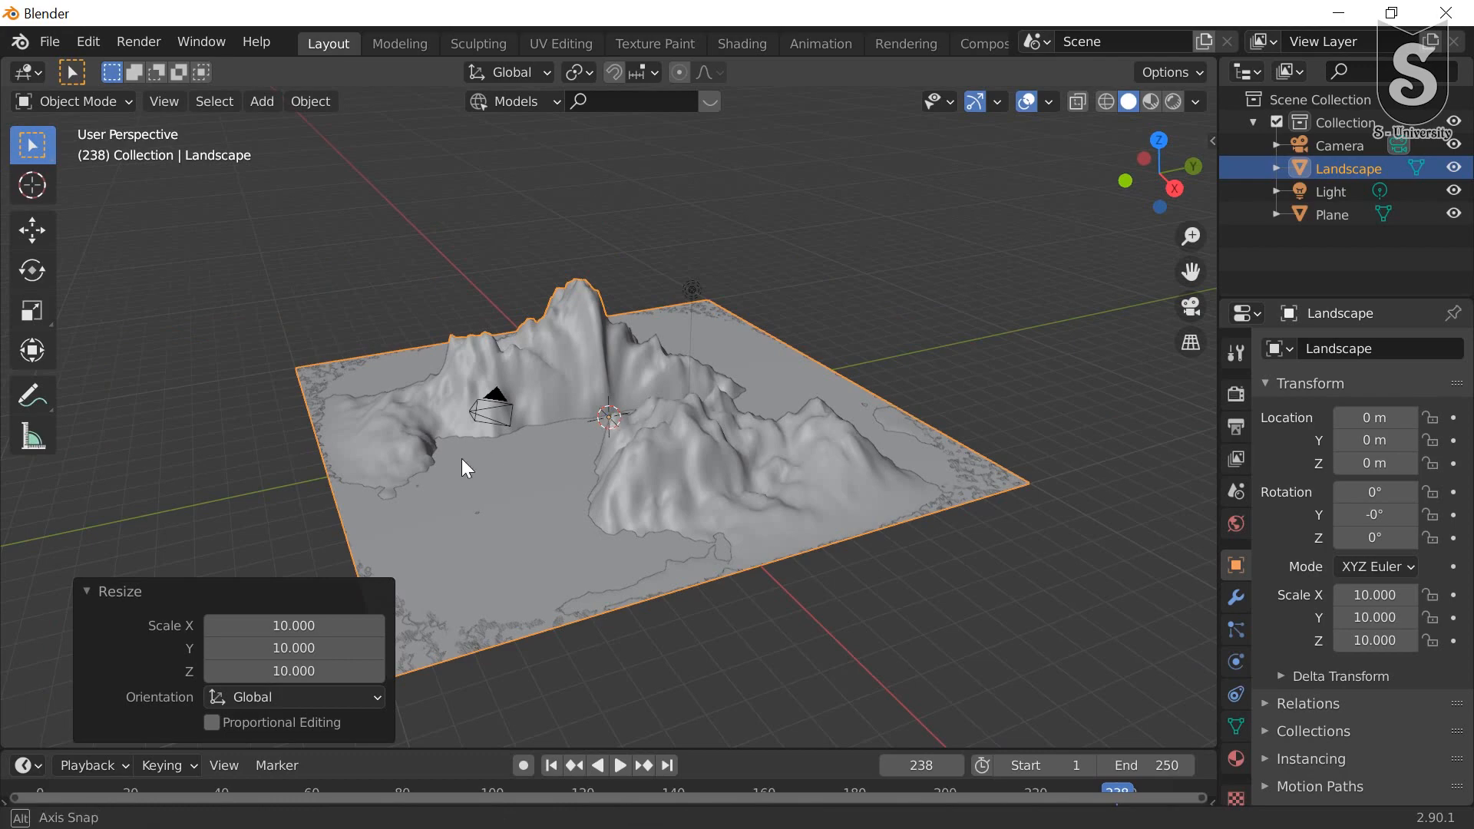
pyautogui.moveTo(463, 459); pyautogui.dragTo(577, 470, button='middle')
pyautogui.scroll(4, 555, 416)
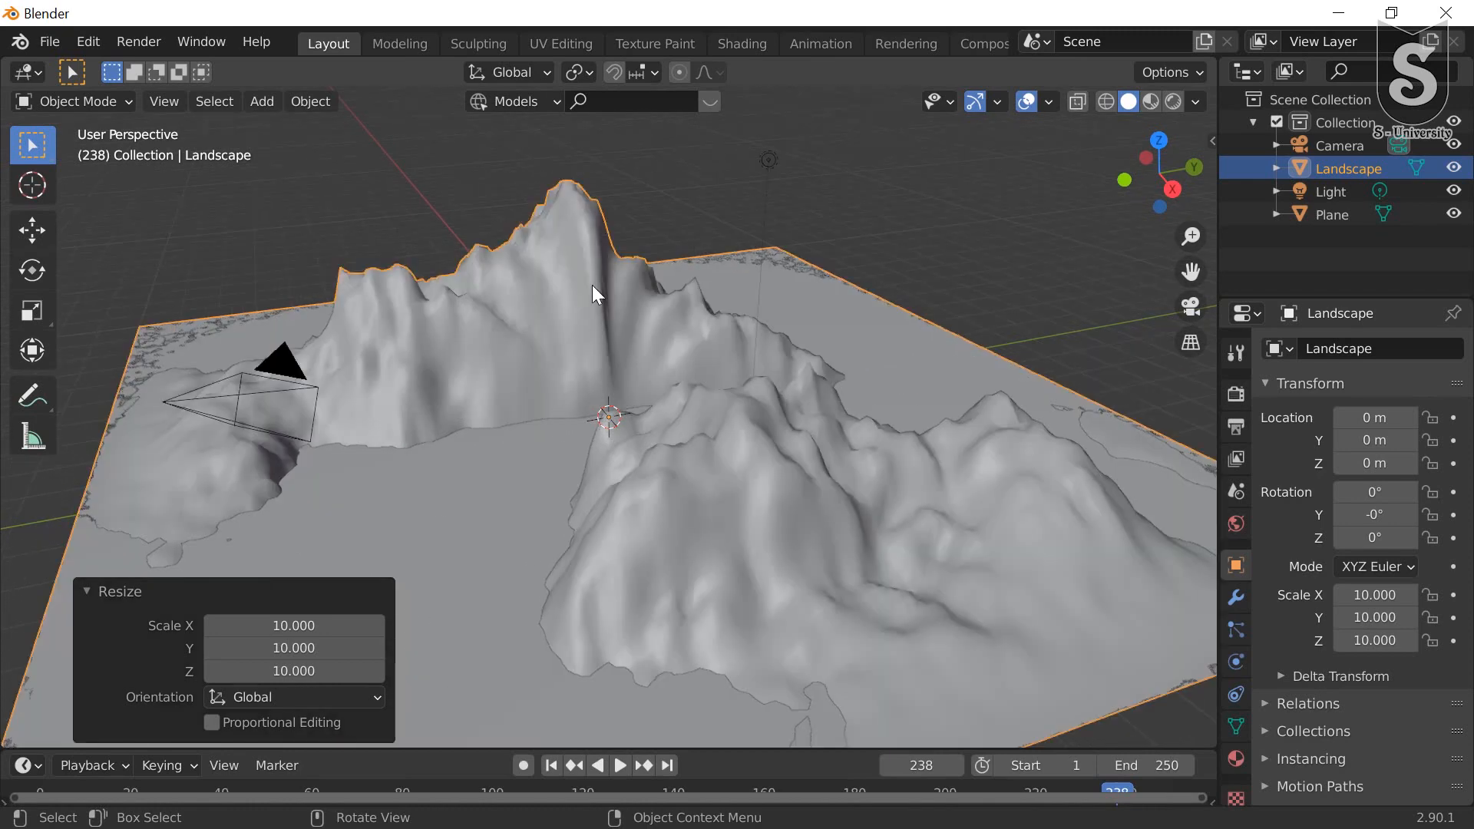
pyautogui.moveTo(564, 220); pyautogui.dragTo(583, 276, button='middle')
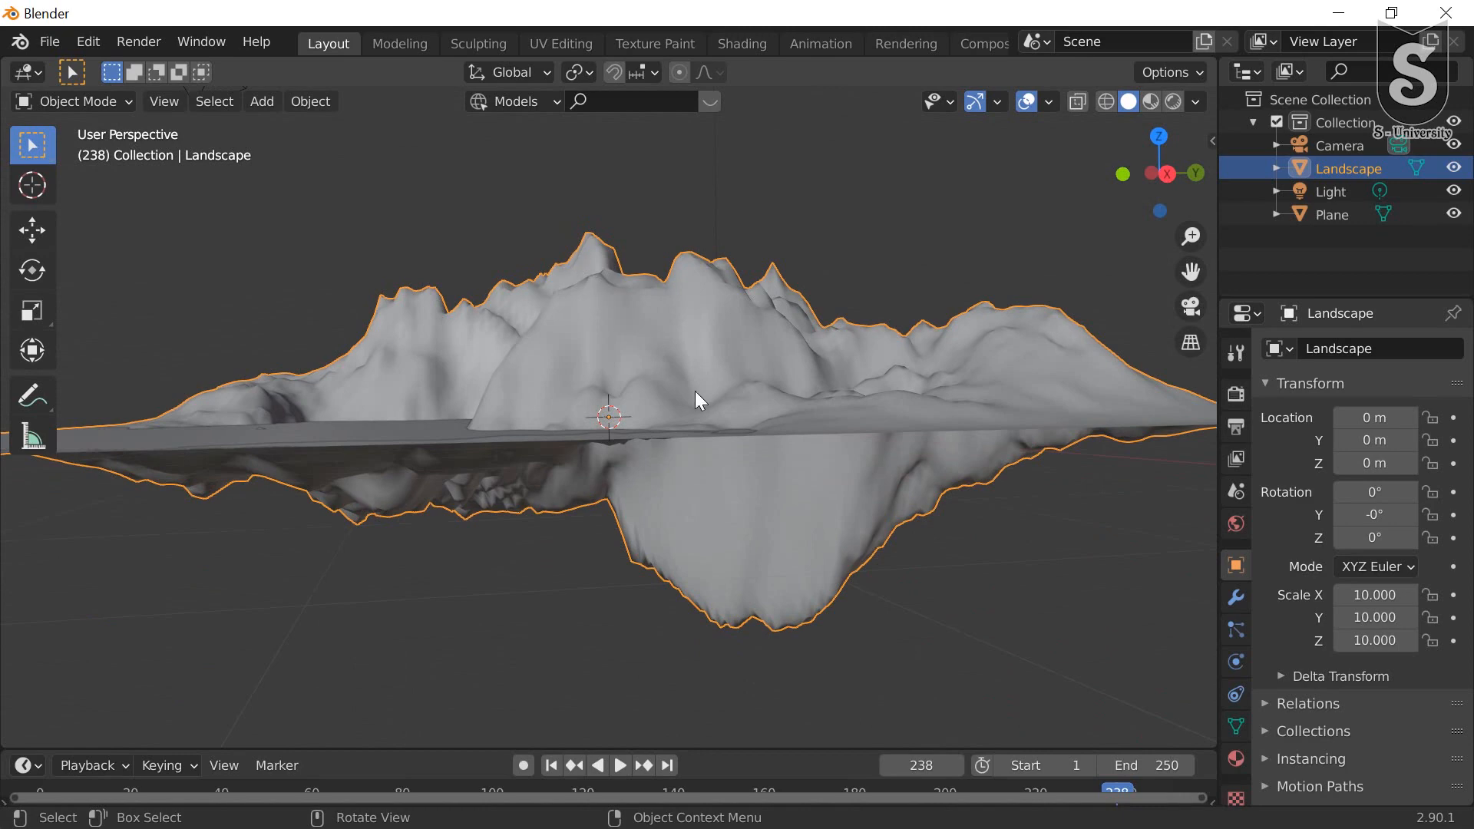
# Step: In the Shading workspace, enlarge the shader editor, switch it to Object shader nodes, and create a new material for the landscape
pyautogui.click(742, 46)
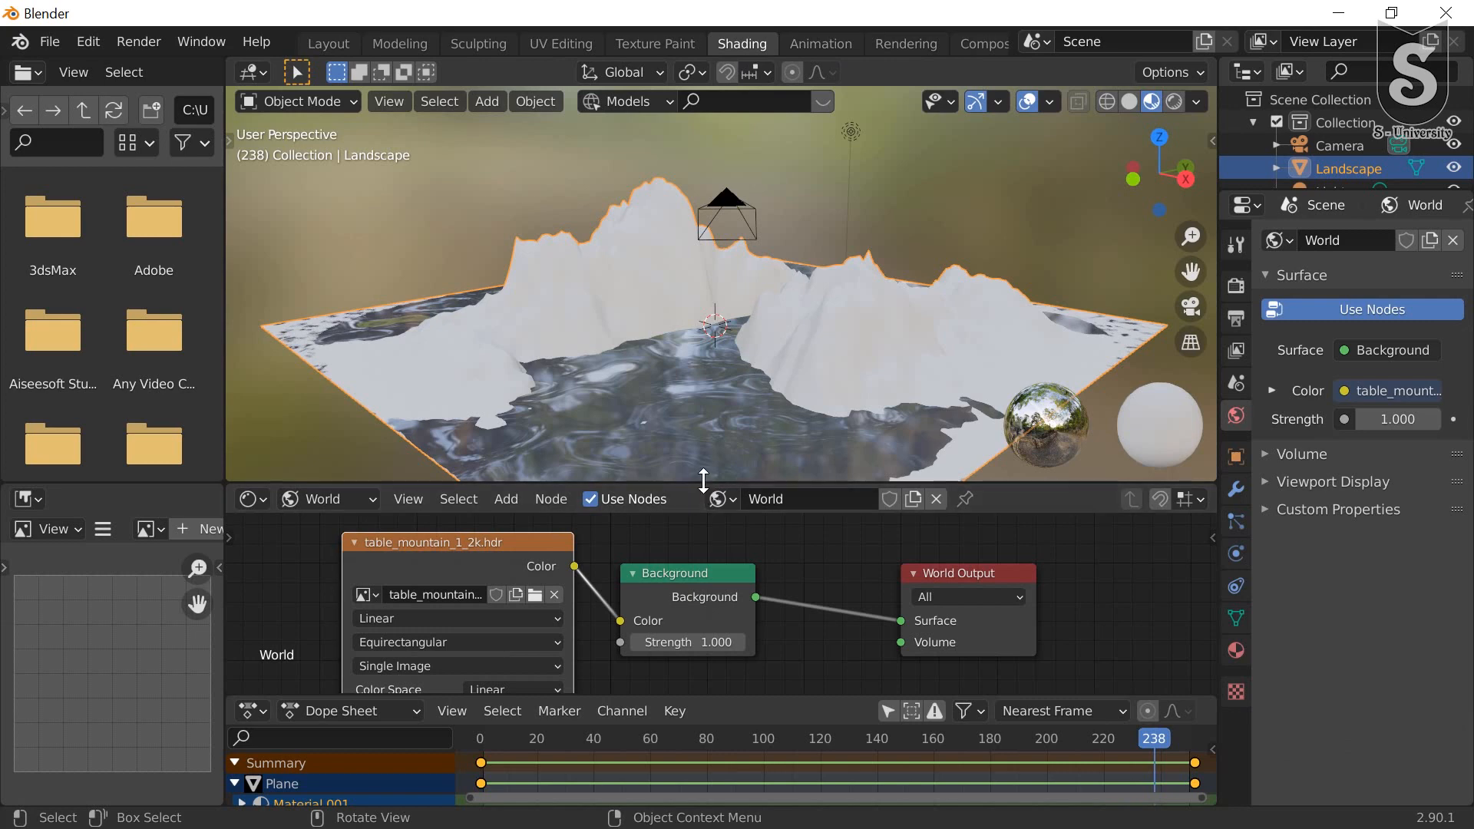
pyautogui.moveTo(706, 485); pyautogui.dragTo(695, 394)
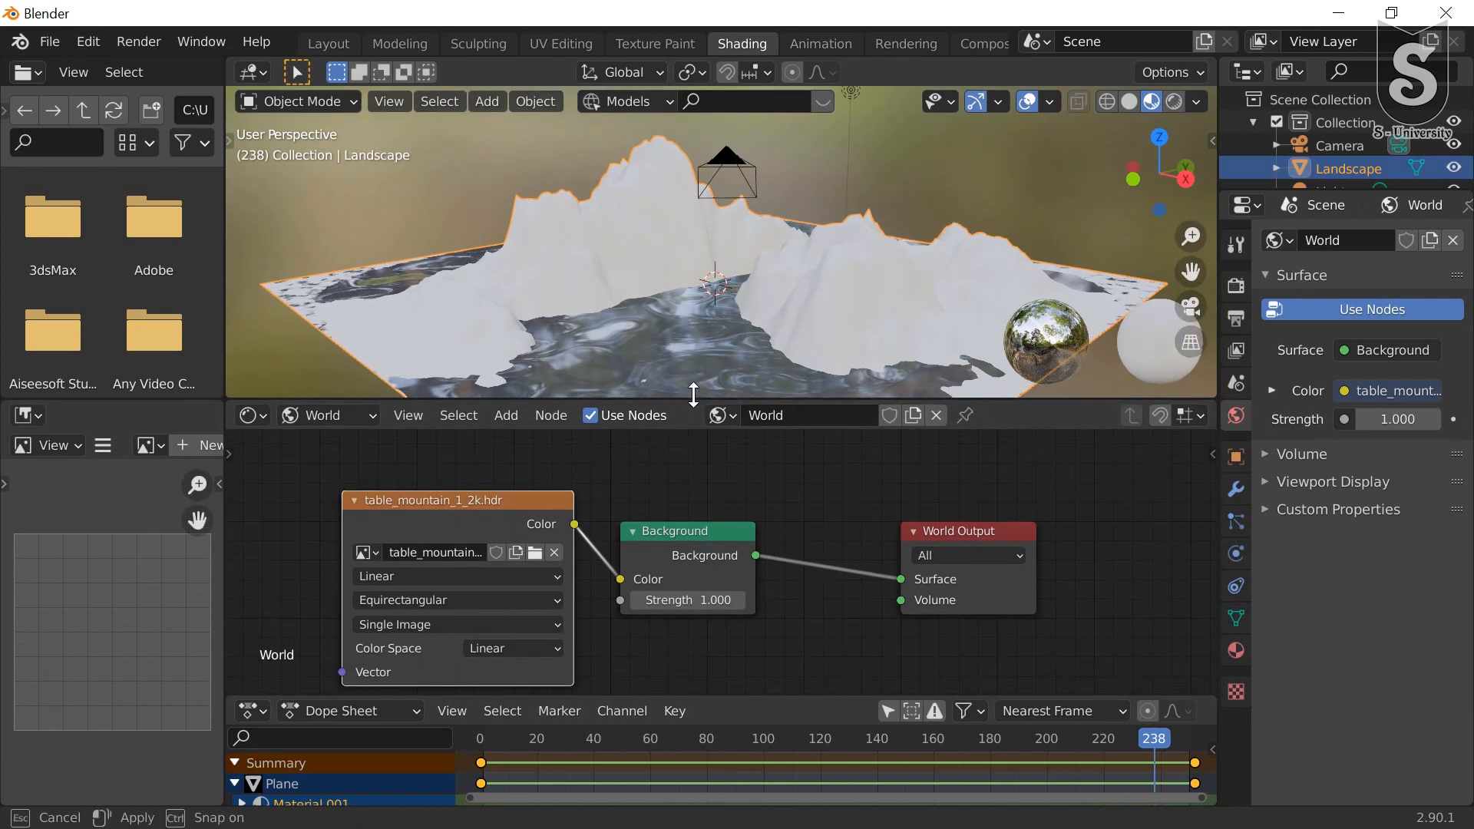
pyautogui.click(337, 406)
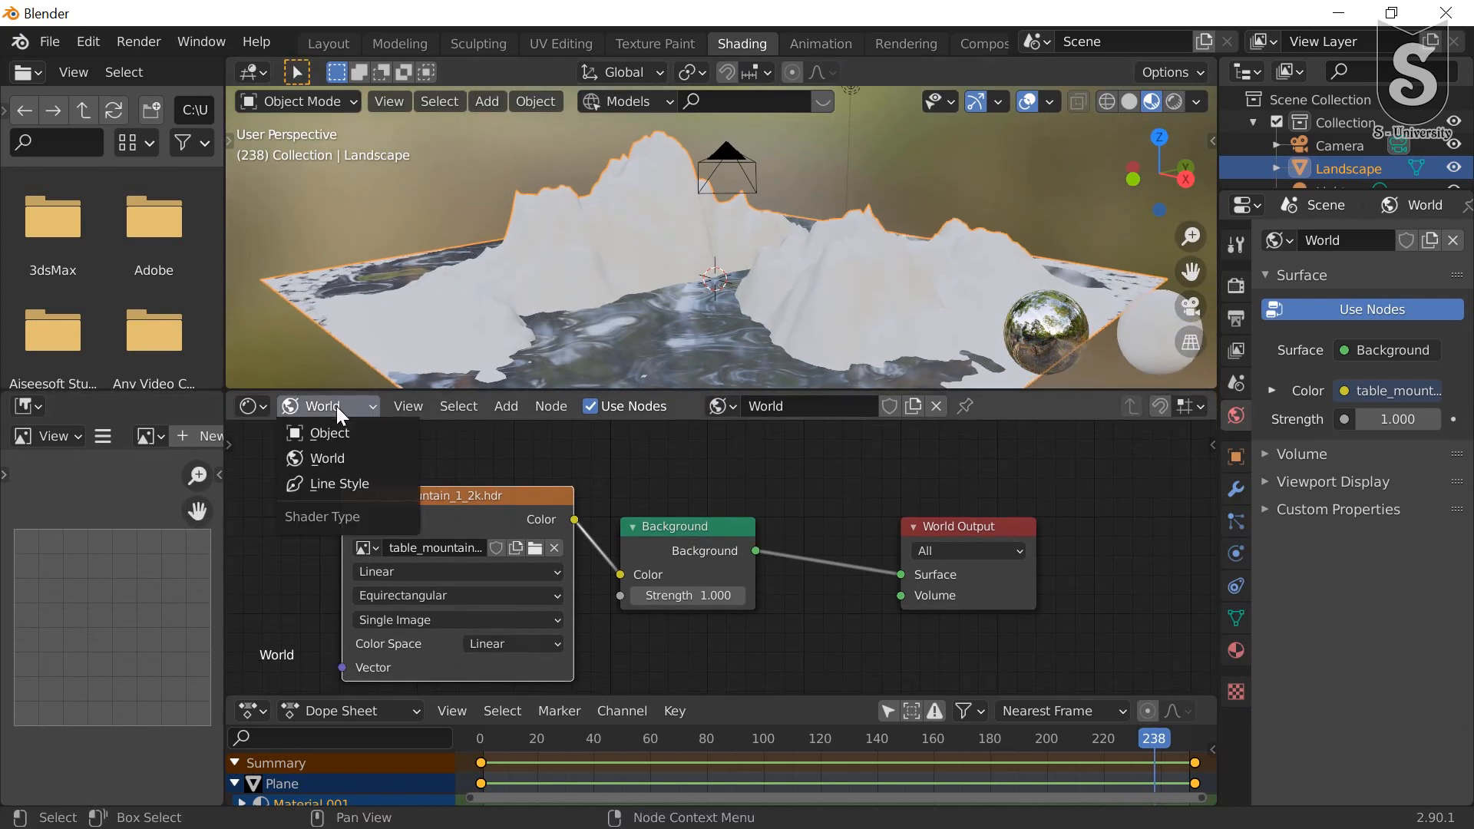
pyautogui.click(342, 430)
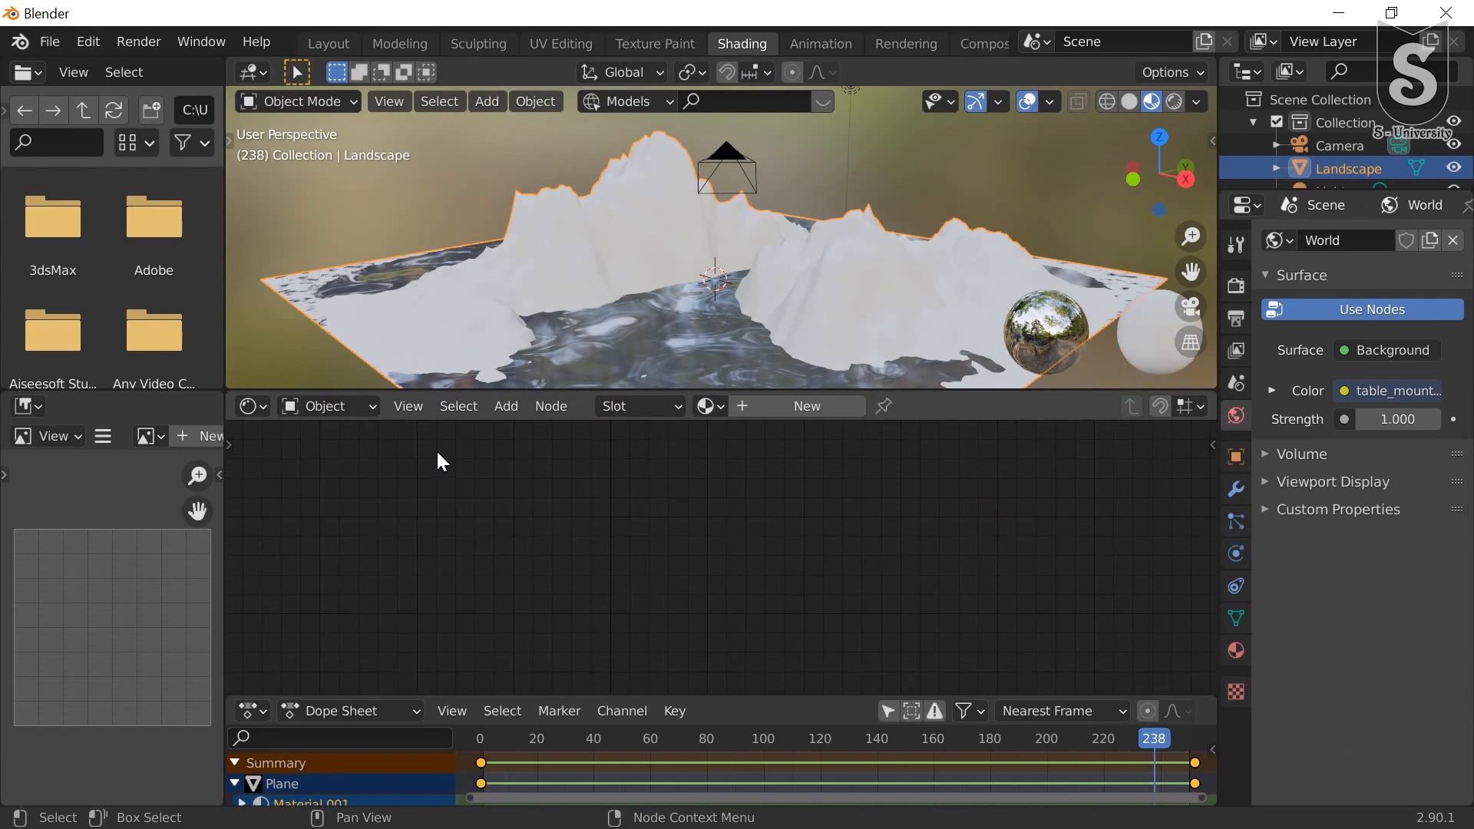
pyautogui.click(798, 407)
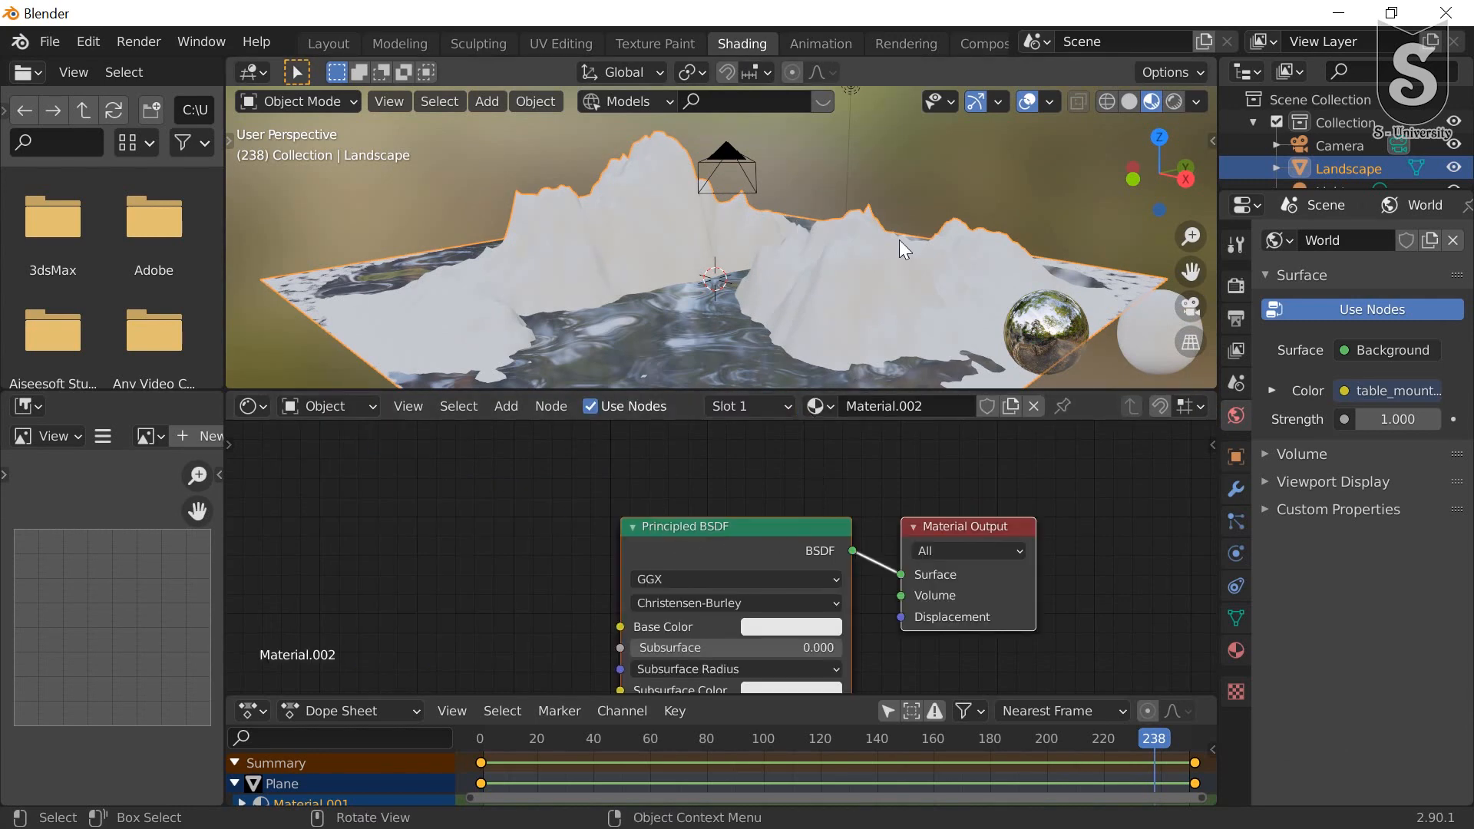
# Step: Switch the viewport to rendered shading and view the landscape from a lower angle
pyautogui.moveTo(900, 239); pyautogui.dragTo(872, 241, button='middle')
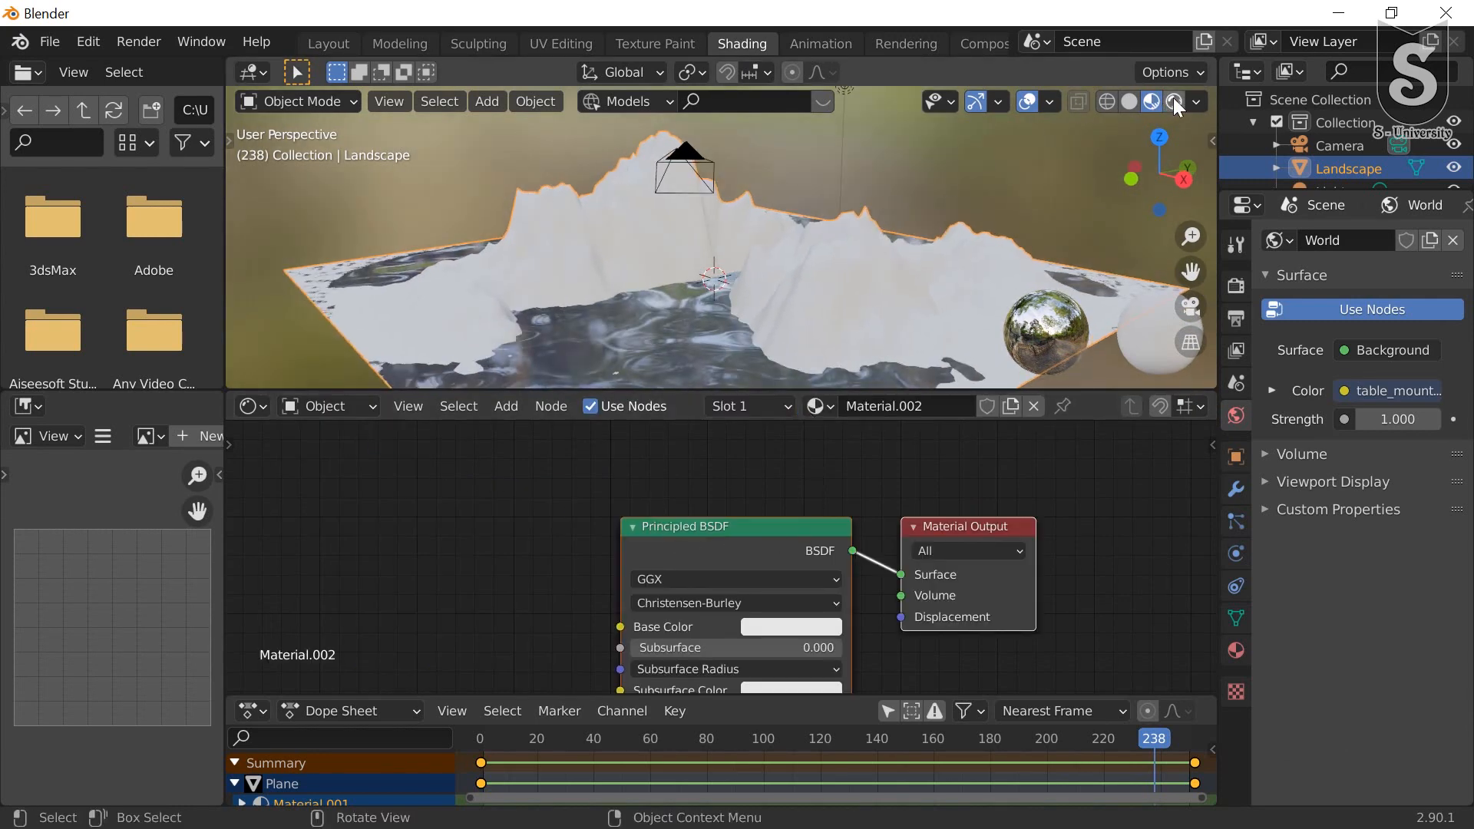
pyautogui.click(1174, 101)
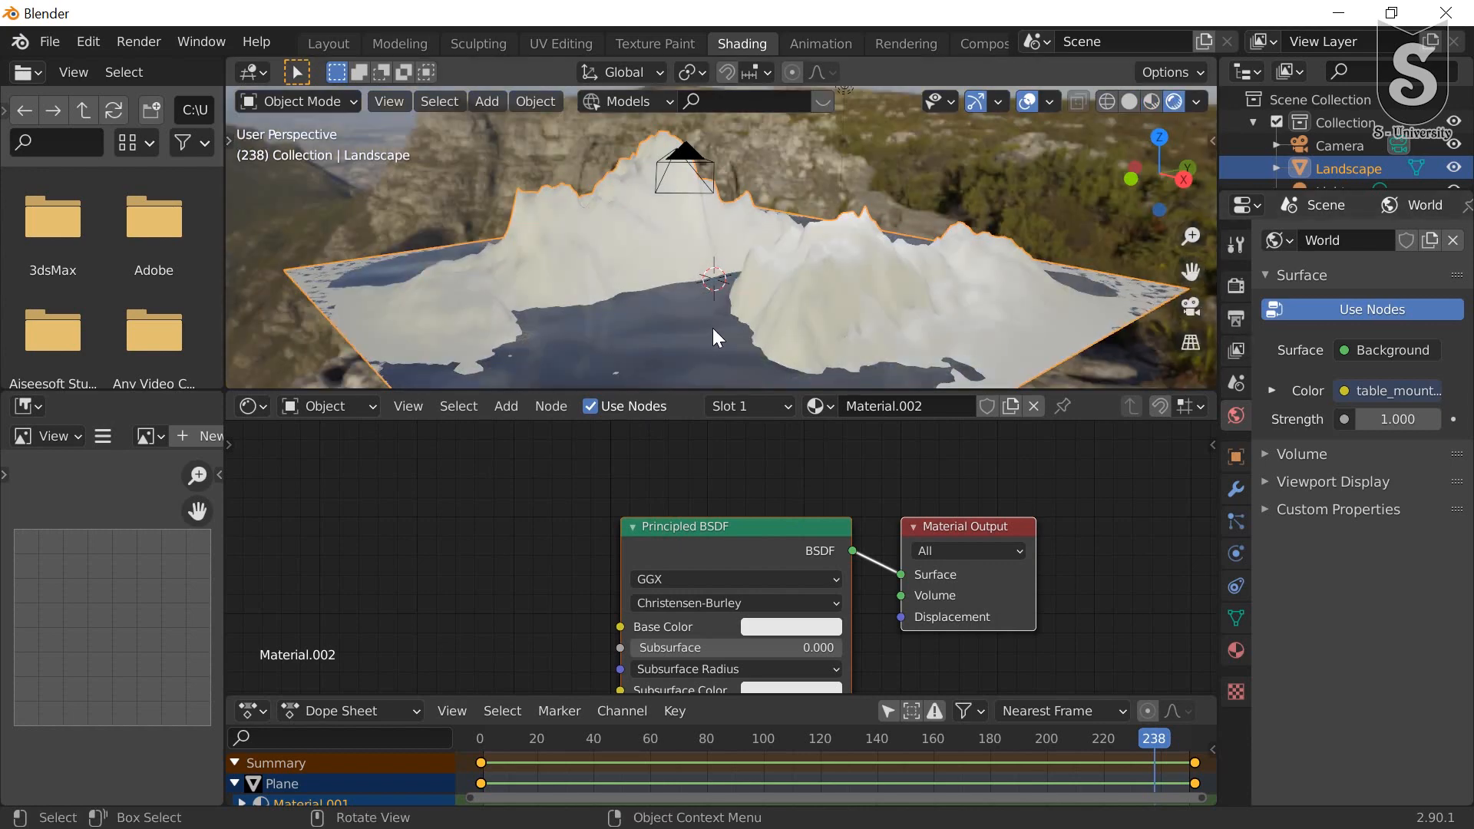
pyautogui.moveTo(714, 328); pyautogui.dragTo(734, 306, button='middle')
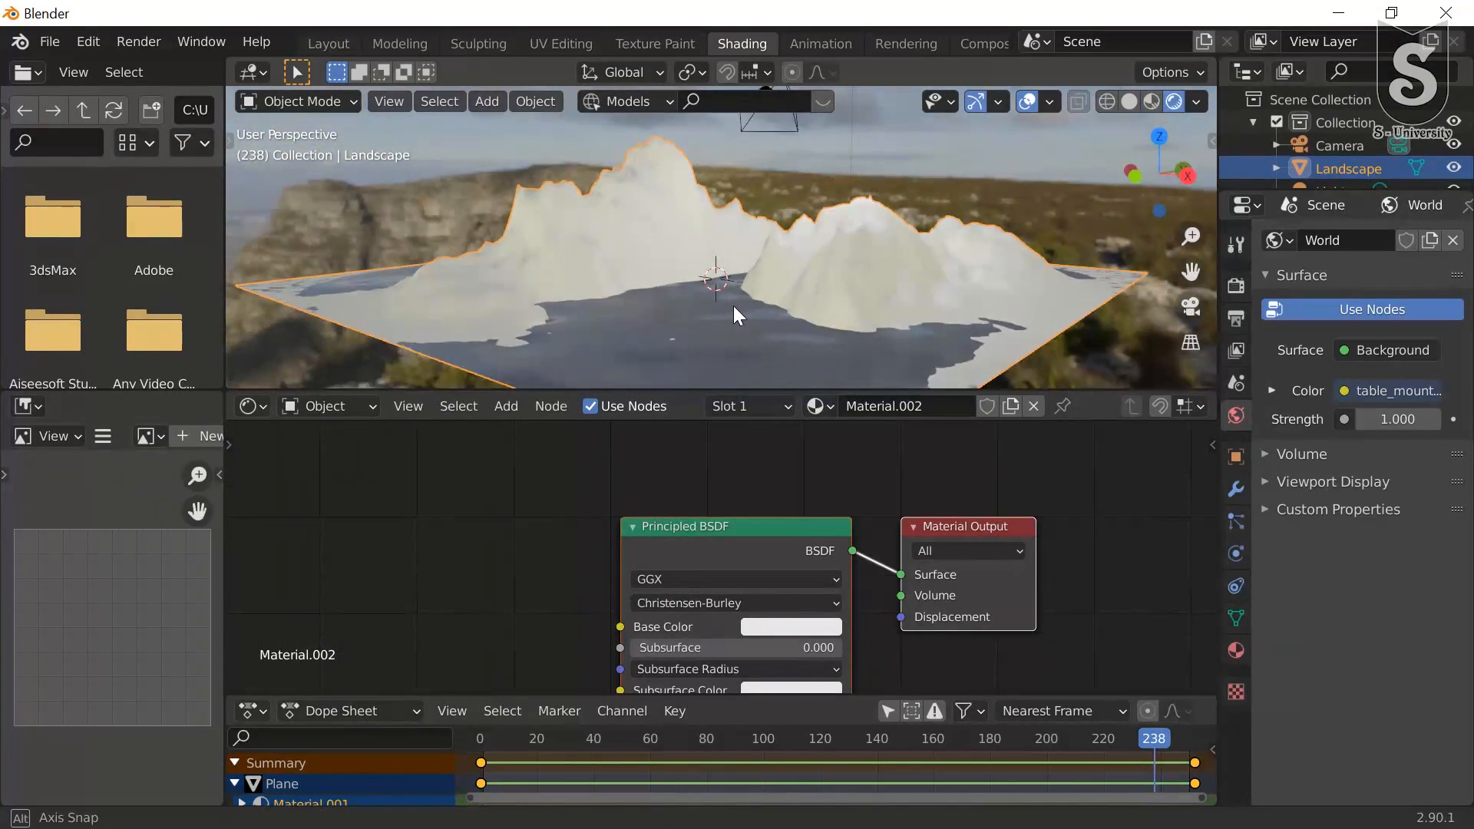
# Step: Enable Ambient Occlusion, Bloom and Screen Space Reflections in the Eevee render settings
pyautogui.click(1236, 286)
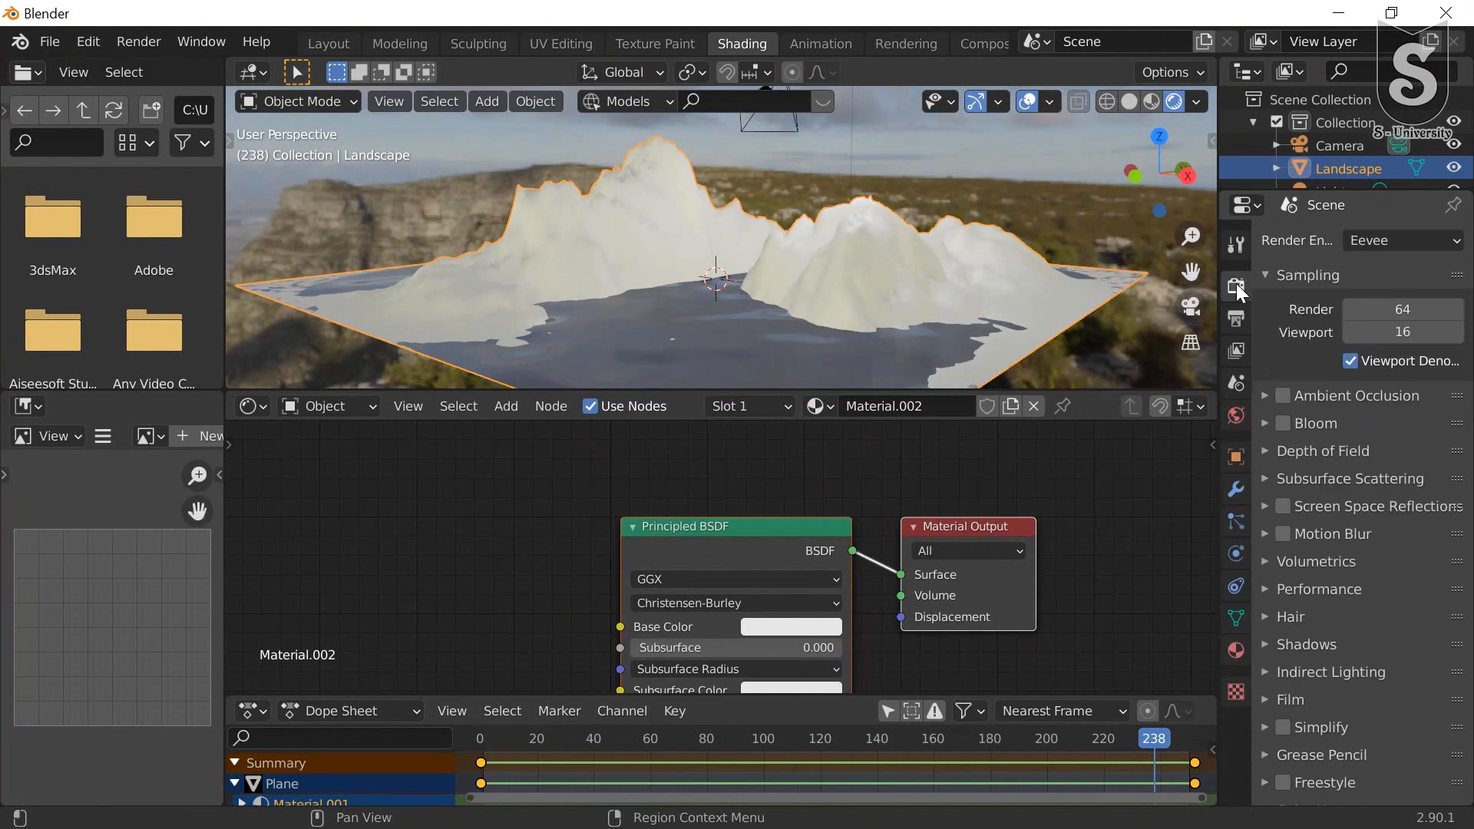
pyautogui.click(1284, 396)
pyautogui.click(1282, 423)
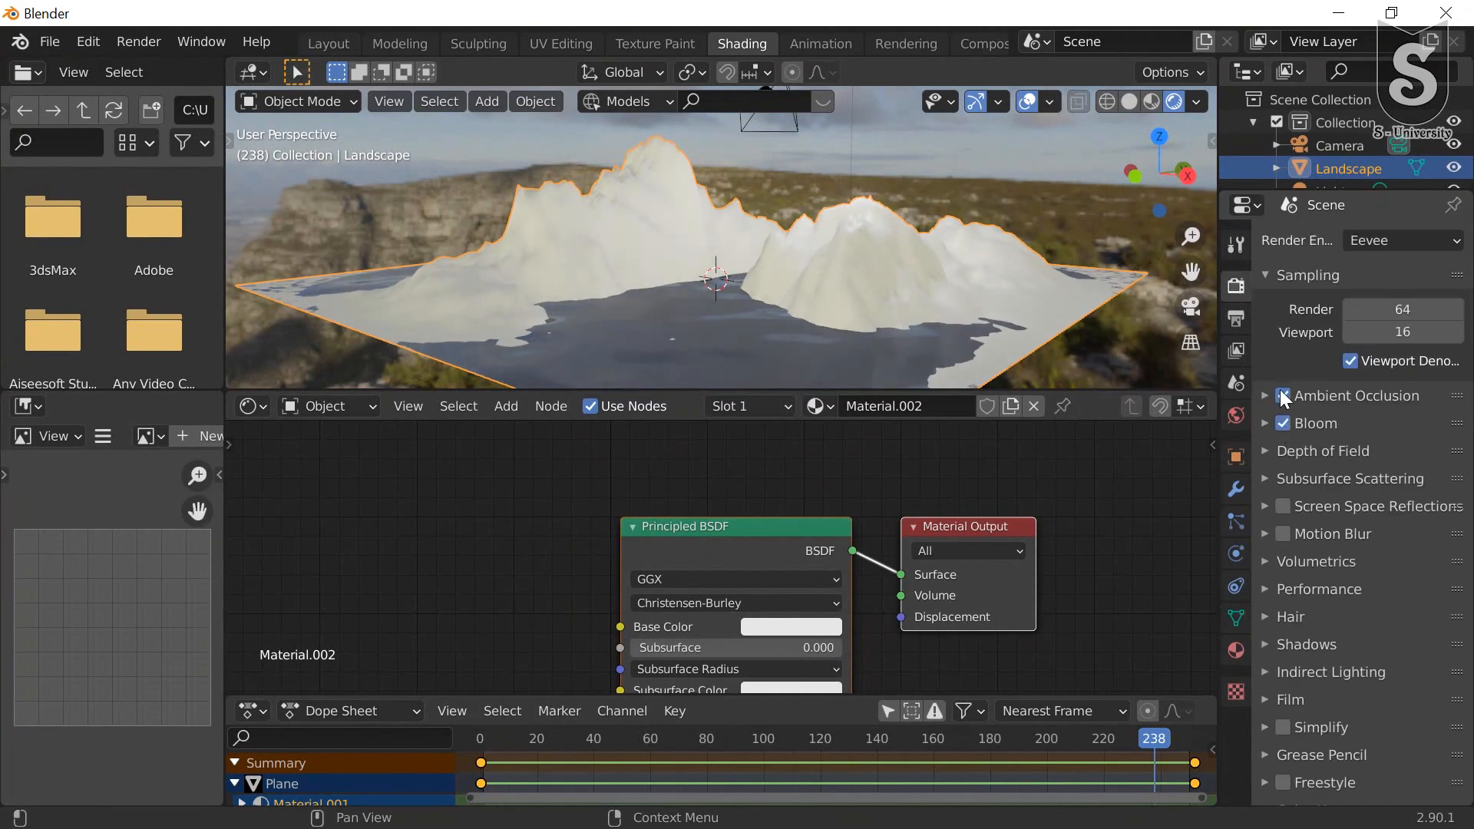
pyautogui.click(1284, 397)
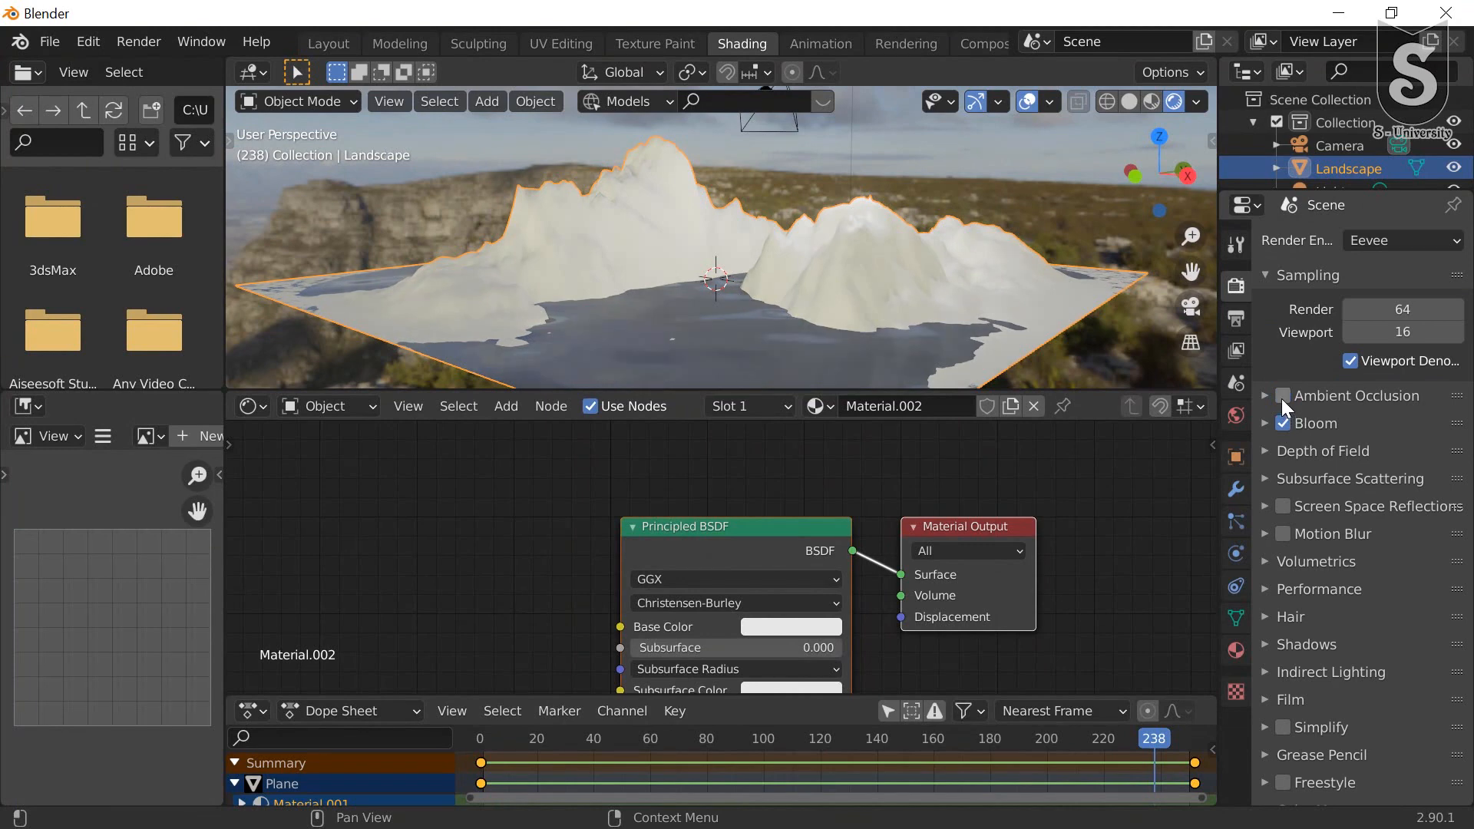
pyautogui.click(1282, 399)
pyautogui.click(1282, 399)
pyautogui.click(1282, 506)
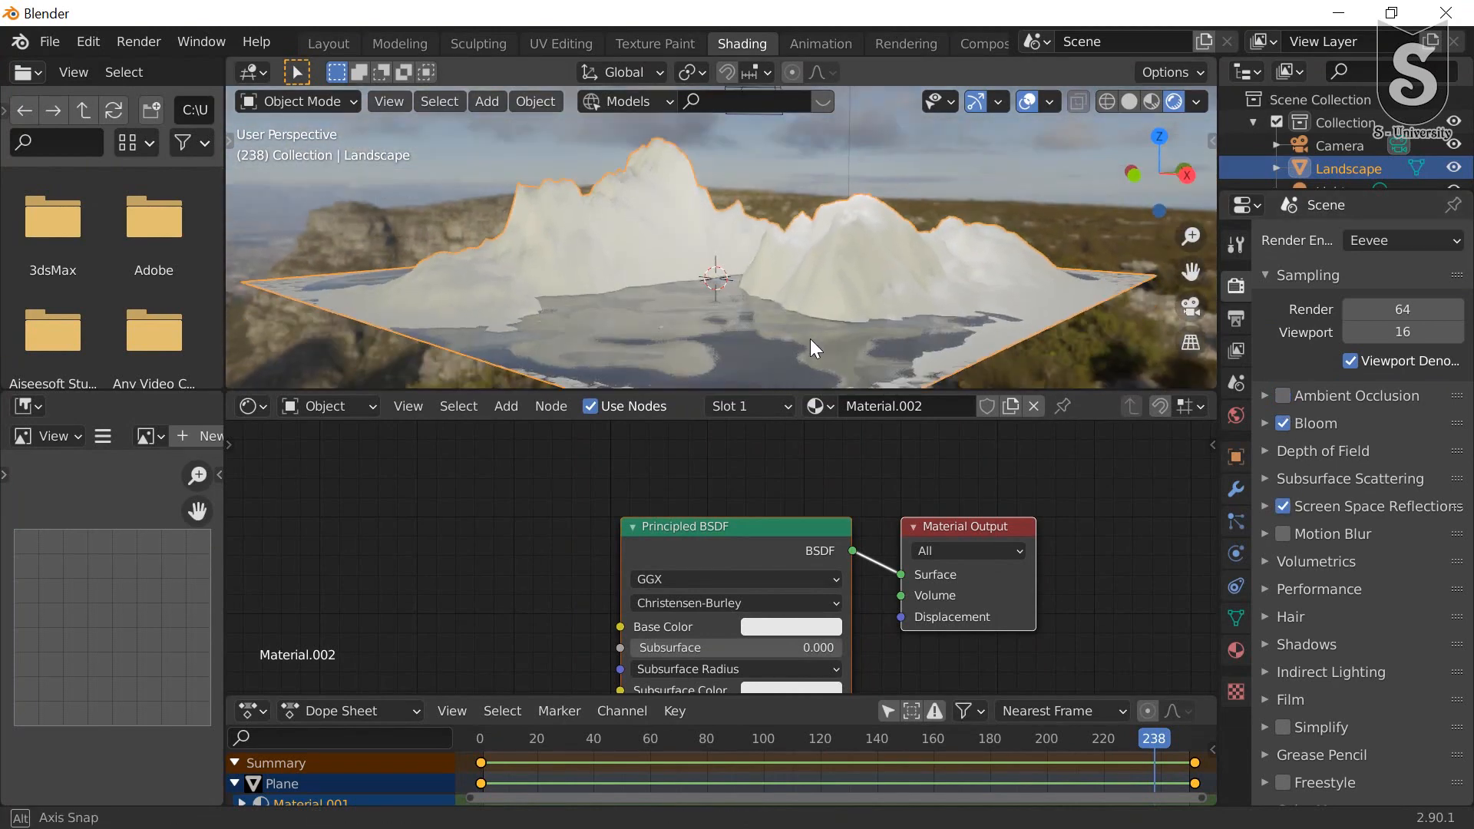
pyautogui.moveTo(809, 339); pyautogui.dragTo(817, 344, button='middle')
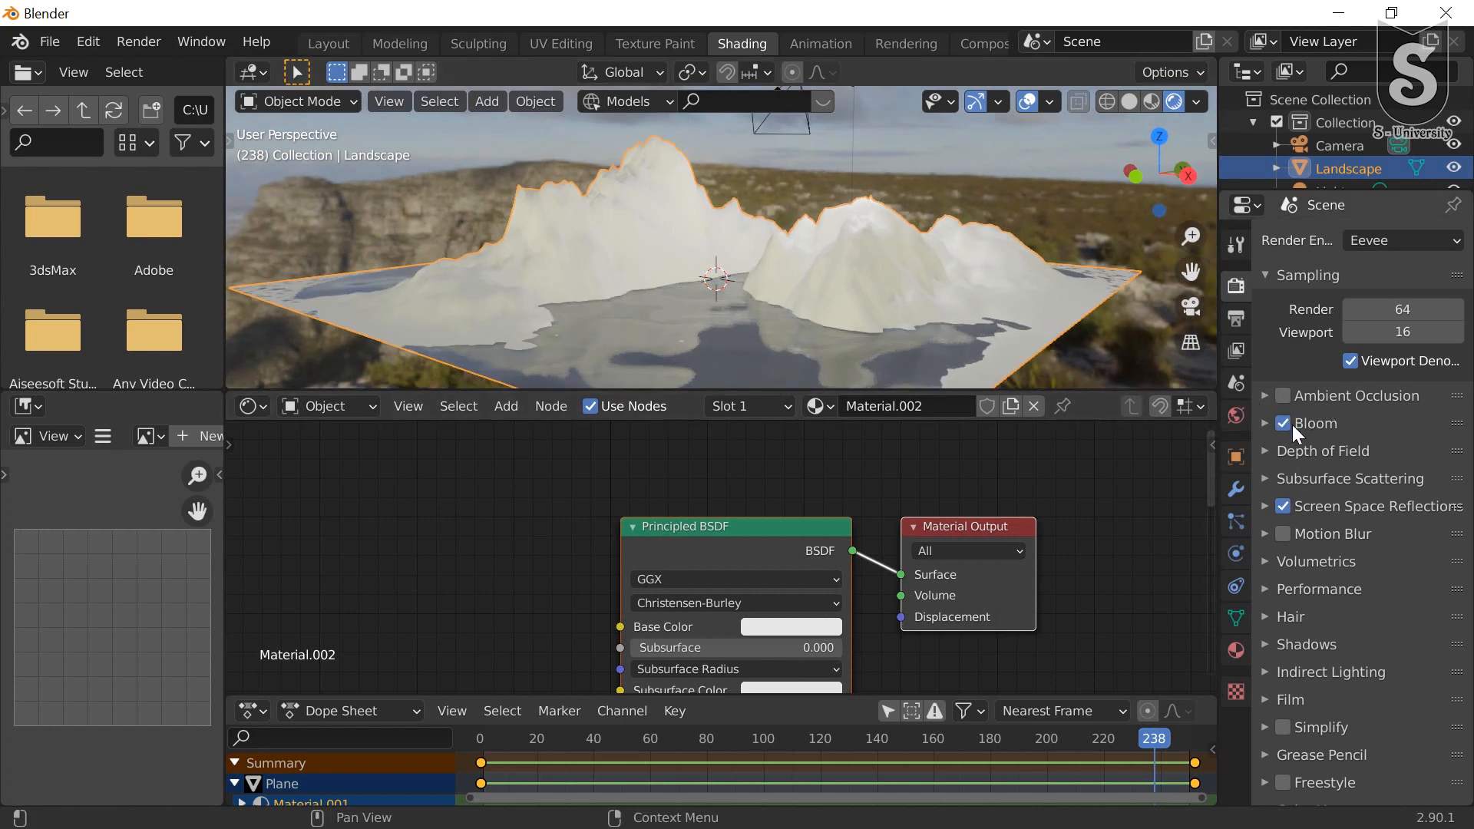
pyautogui.moveTo(694, 338); pyautogui.dragTo(689, 320, button='middle')
pyautogui.moveTo(810, 300); pyautogui.dragTo(840, 316, button='middle')
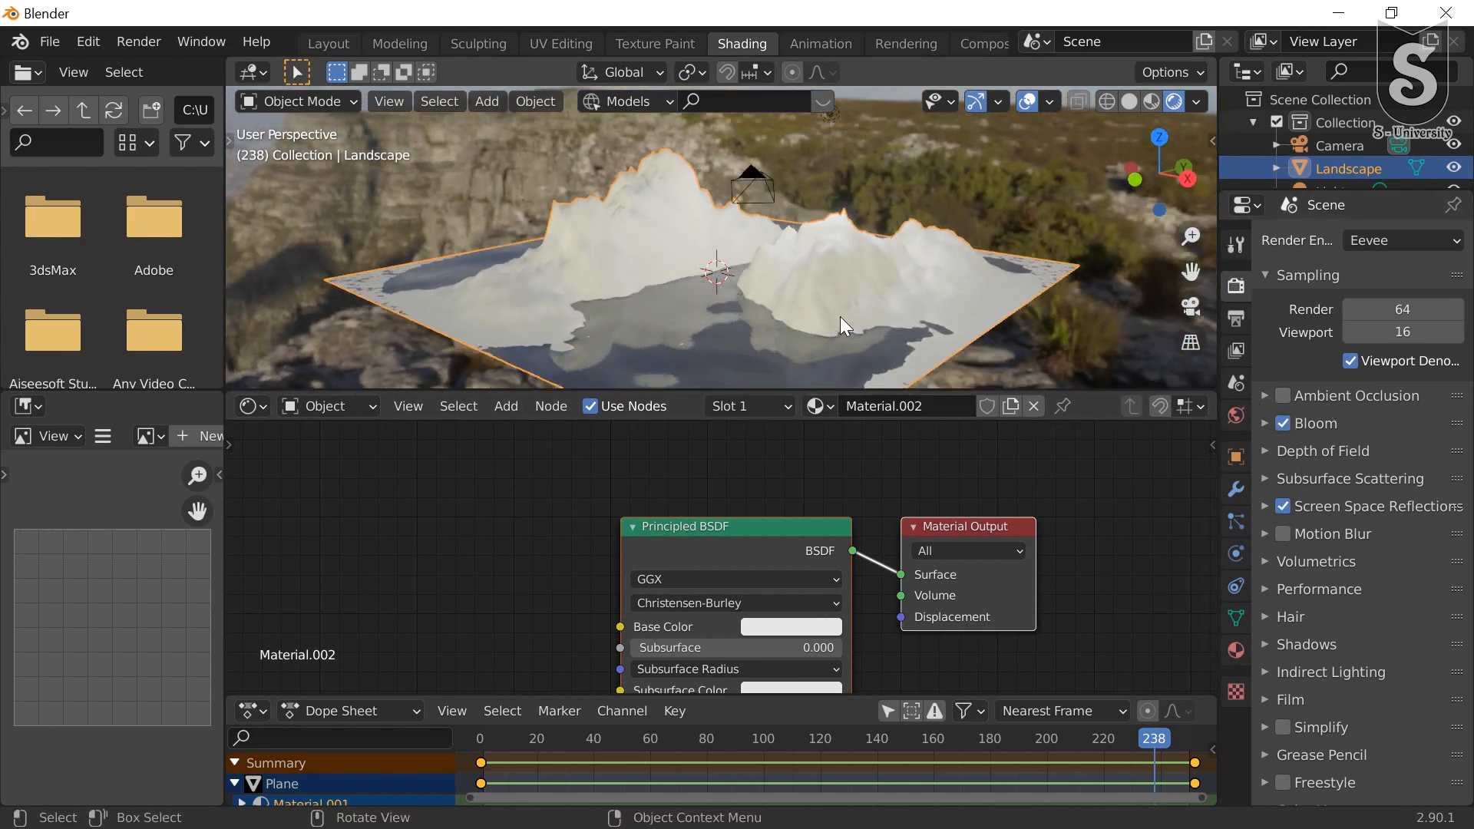
pyautogui.click(1282, 397)
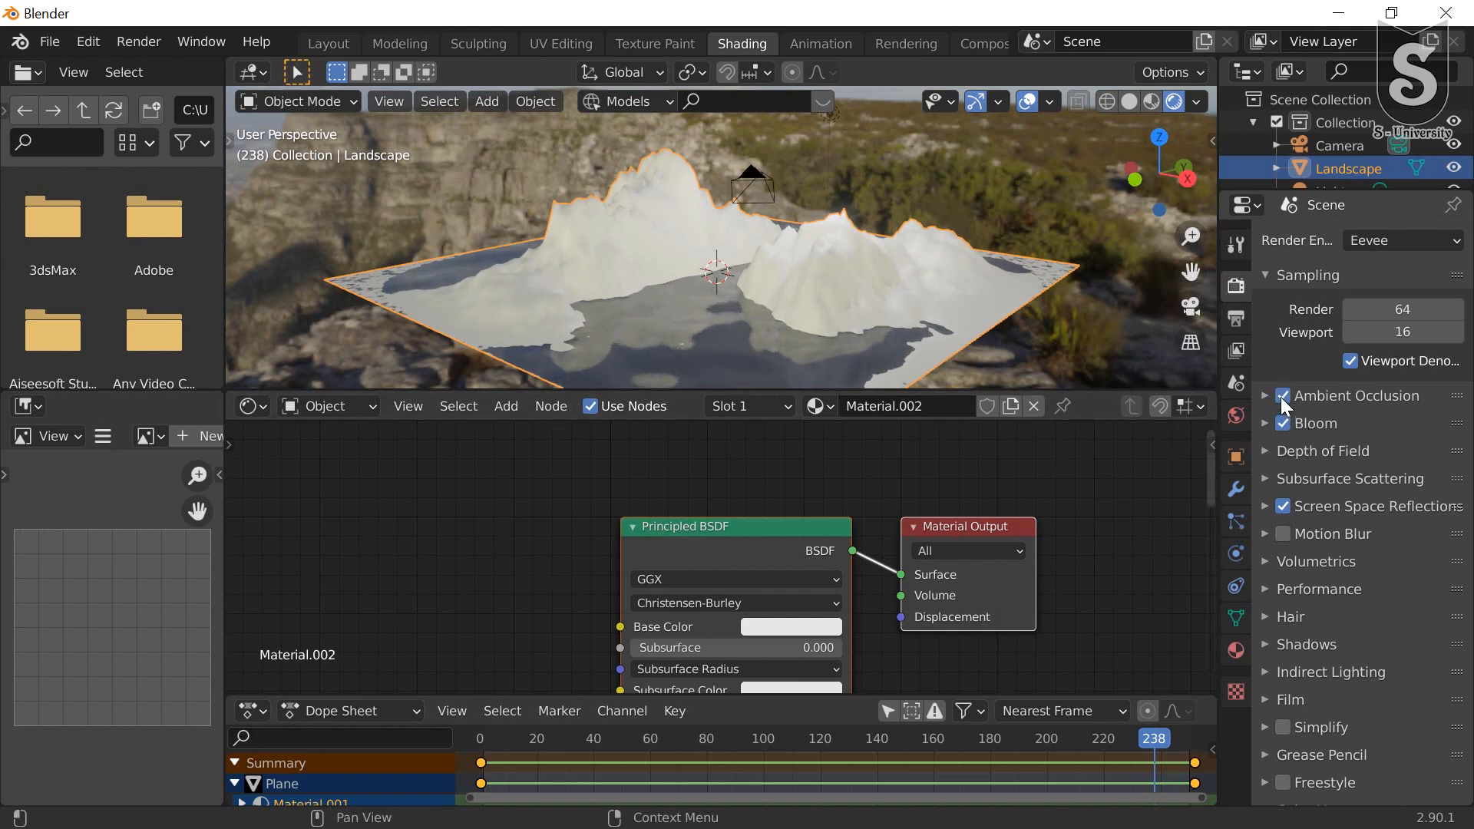
# Step: Add a ColorRamp node to the landscape material and place it ahead of the Principled BSDF
pyautogui.moveTo(570, 495); pyautogui.dragTo(722, 477, button='middle')
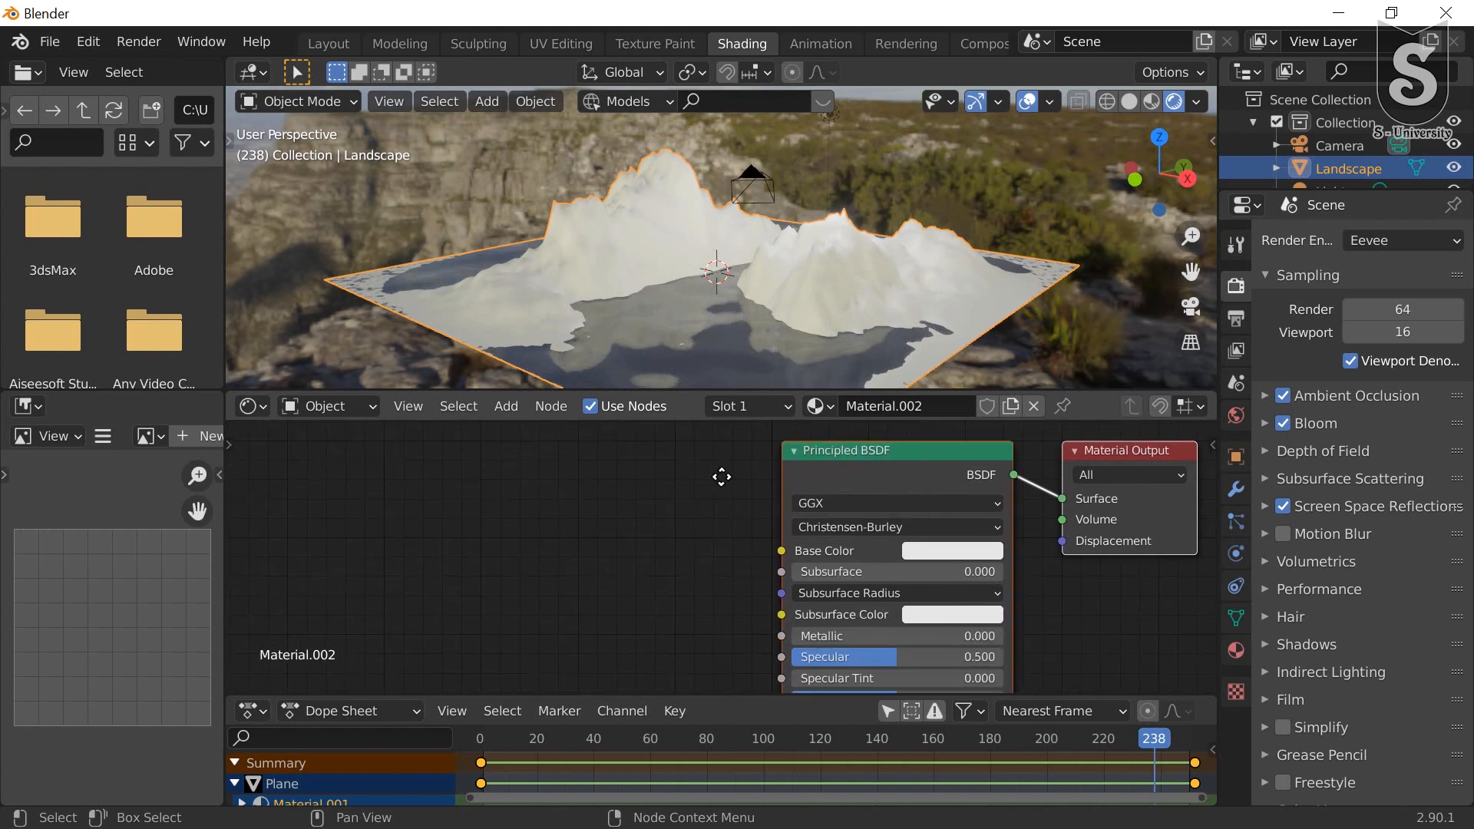
pyautogui.moveTo(667, 551); pyautogui.dragTo(671, 496, button='middle')
pyautogui.scroll(-3, 671, 495)
pyautogui.scroll(-2, 651, 555)
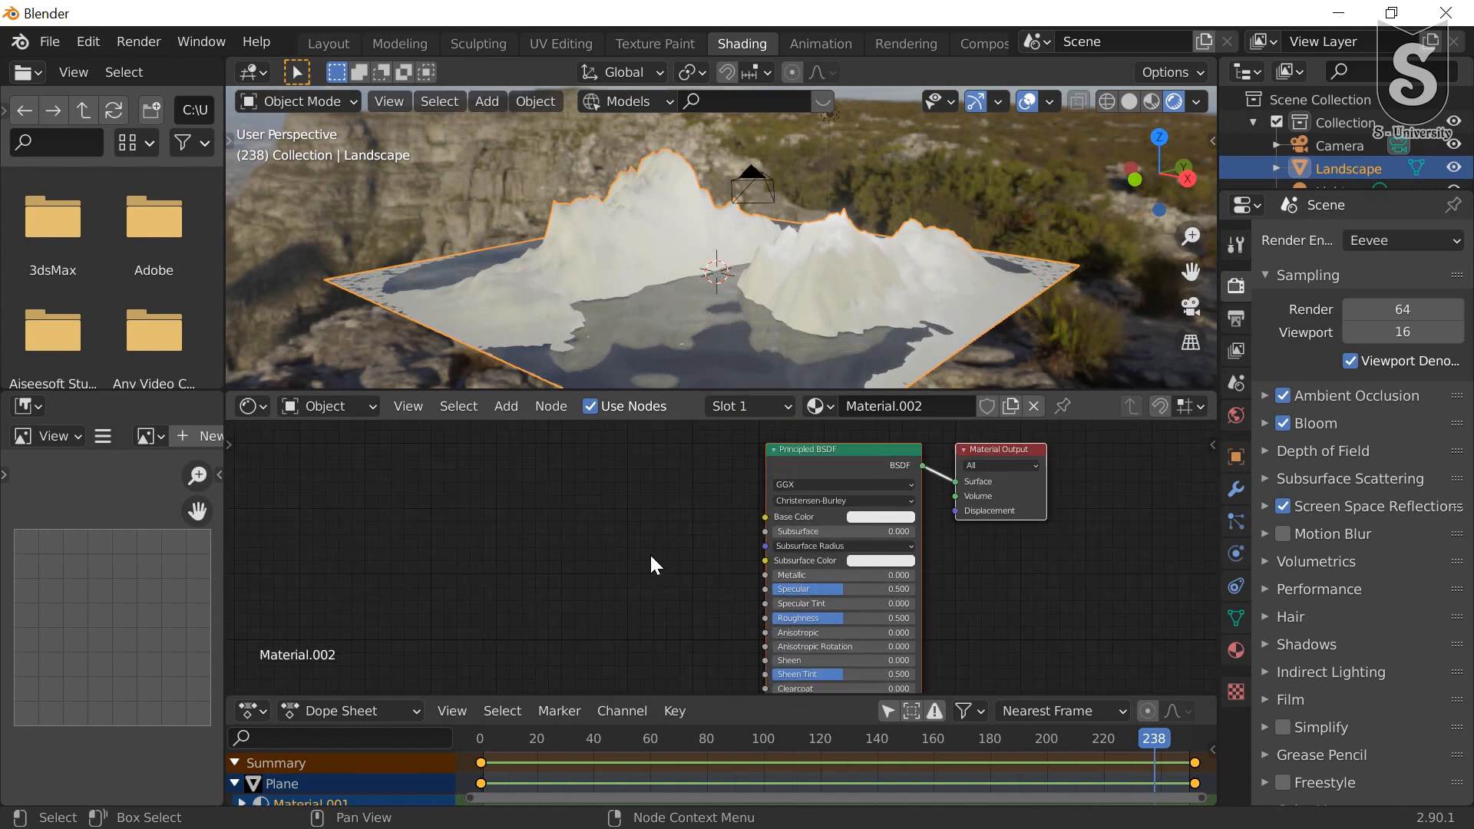
pyautogui.moveTo(650, 554); pyautogui.dragTo(661, 550, button='middle')
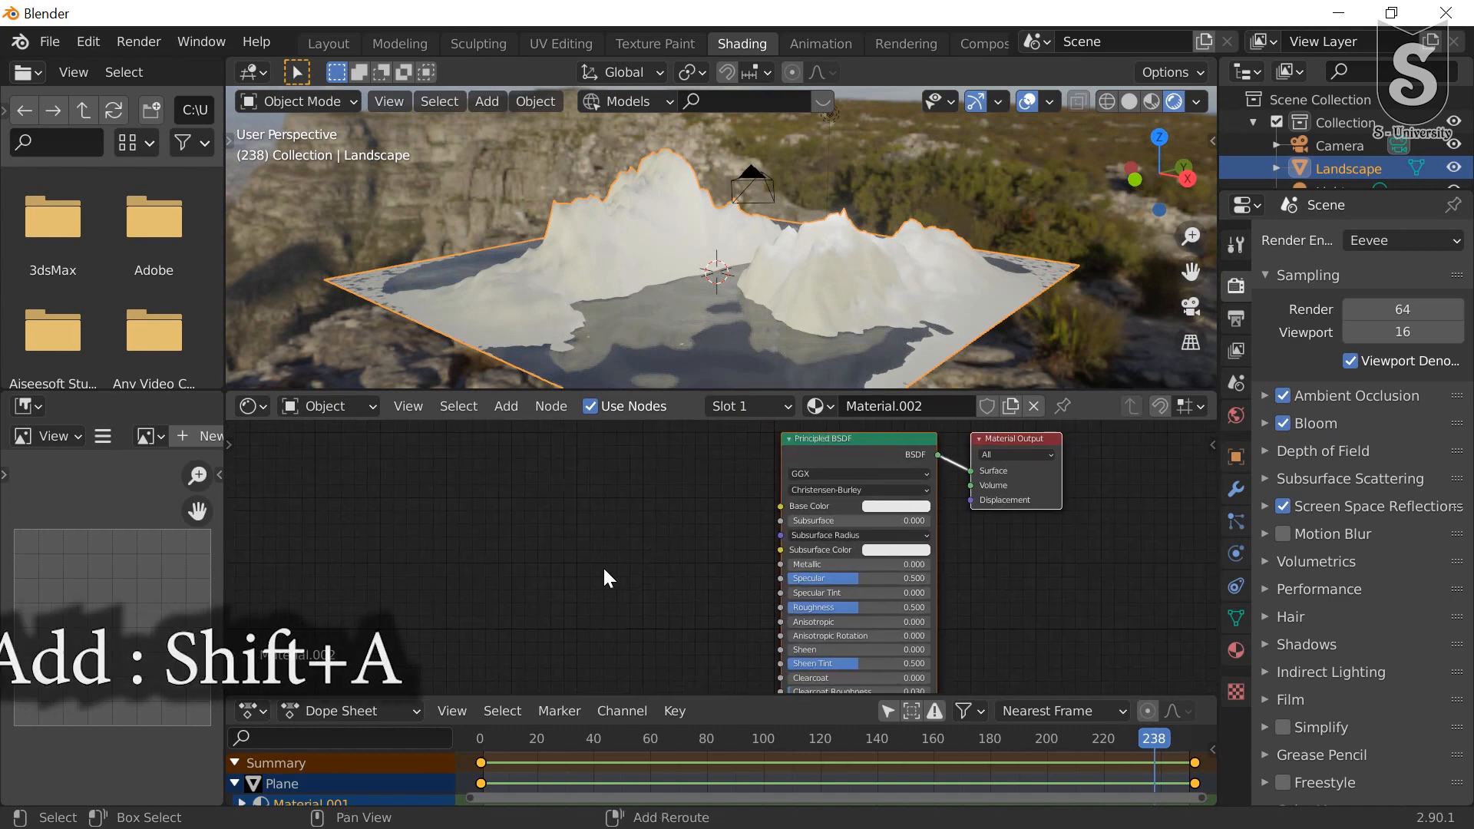
pyautogui.hotkey('shift', 'a')
pyautogui.click(576, 566)
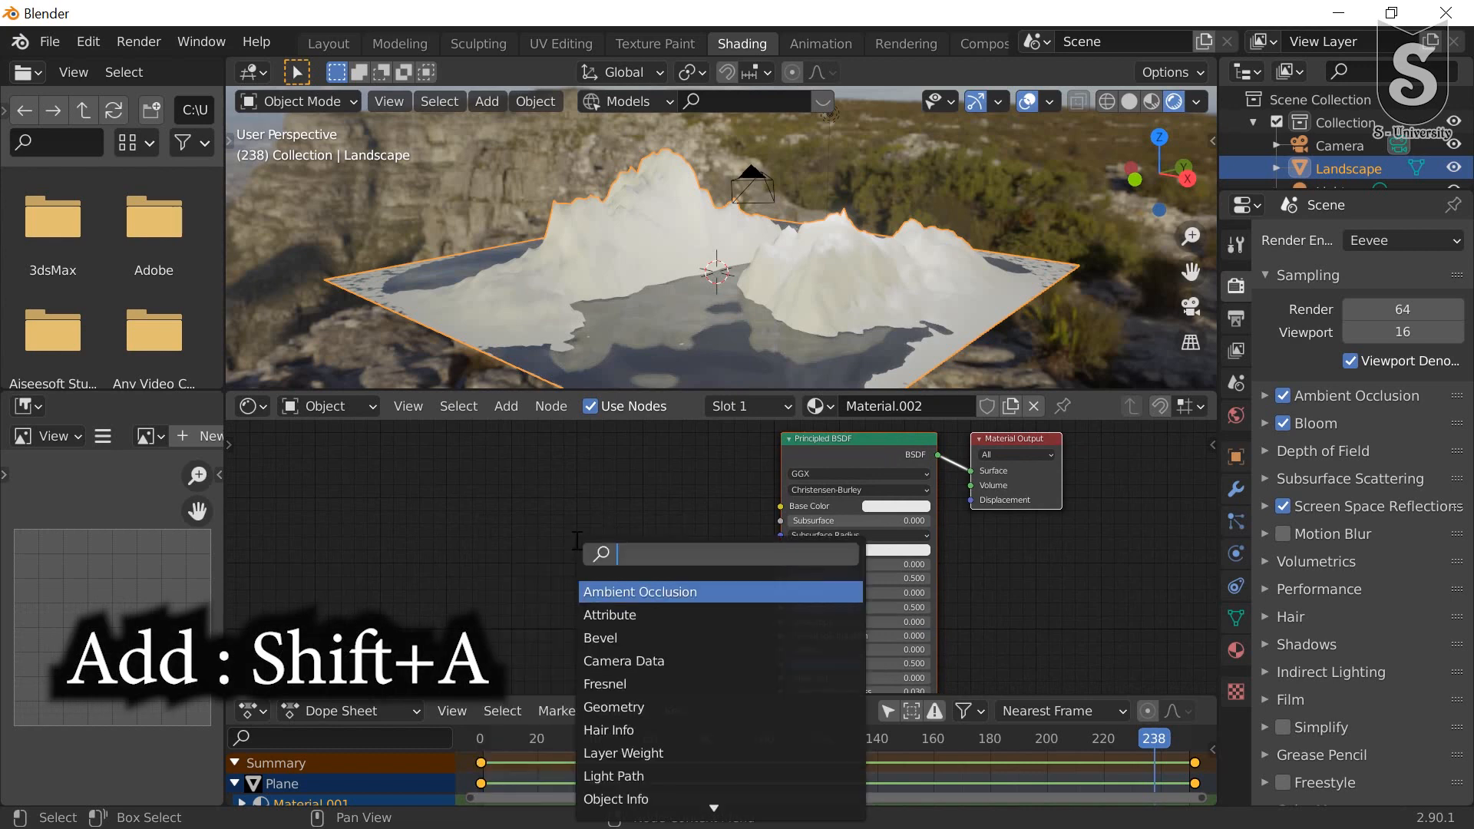
pyautogui.write('col')
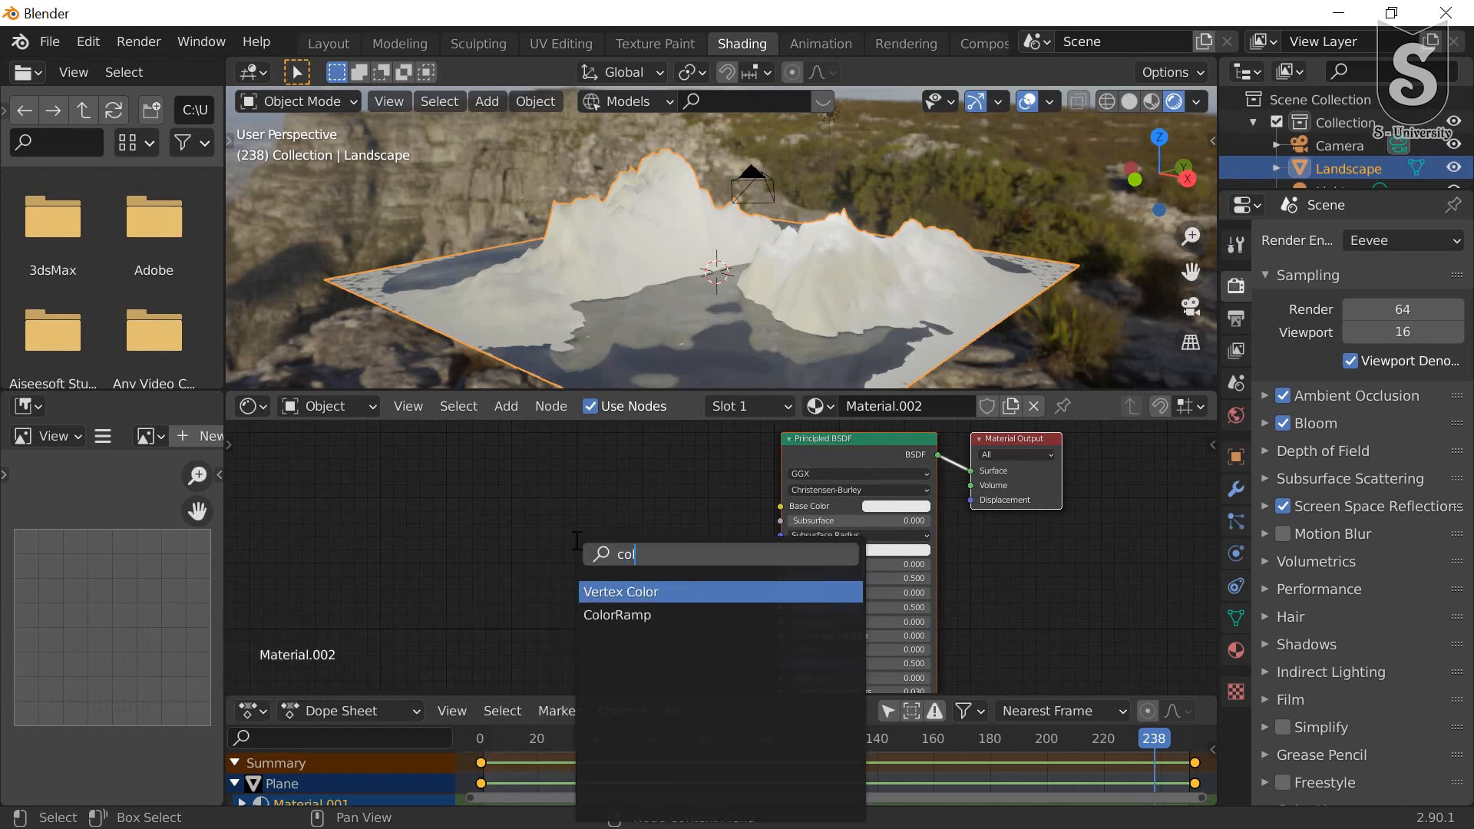
pyautogui.click(620, 622)
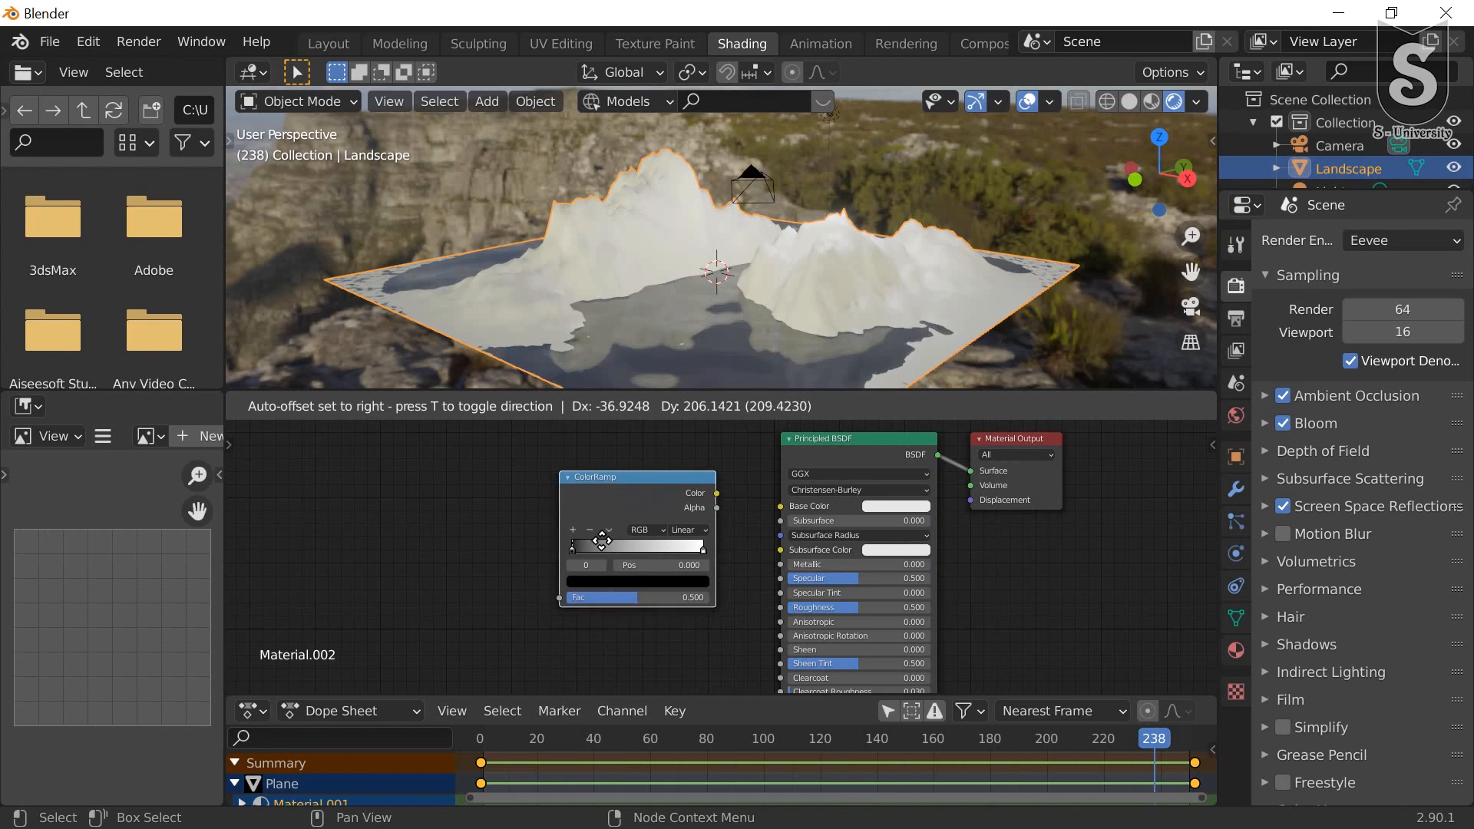
pyautogui.click(602, 540)
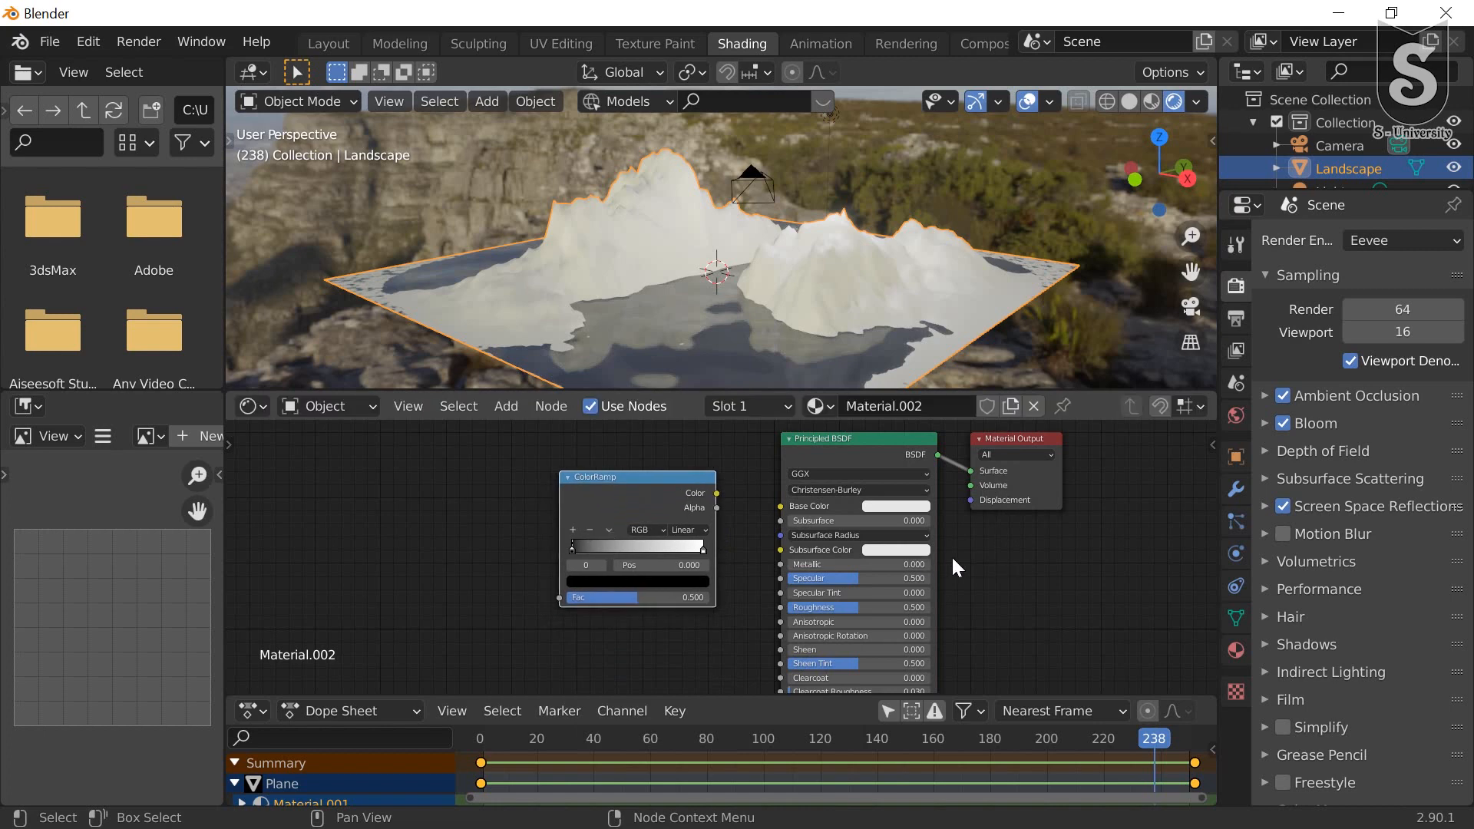
# Step: Move the Material Output node aside and insert a Mix Shader on the link from the Principled BSDF
pyautogui.scroll(2, 953, 559)
pyautogui.moveTo(1009, 556); pyautogui.dragTo(922, 584, button='middle')
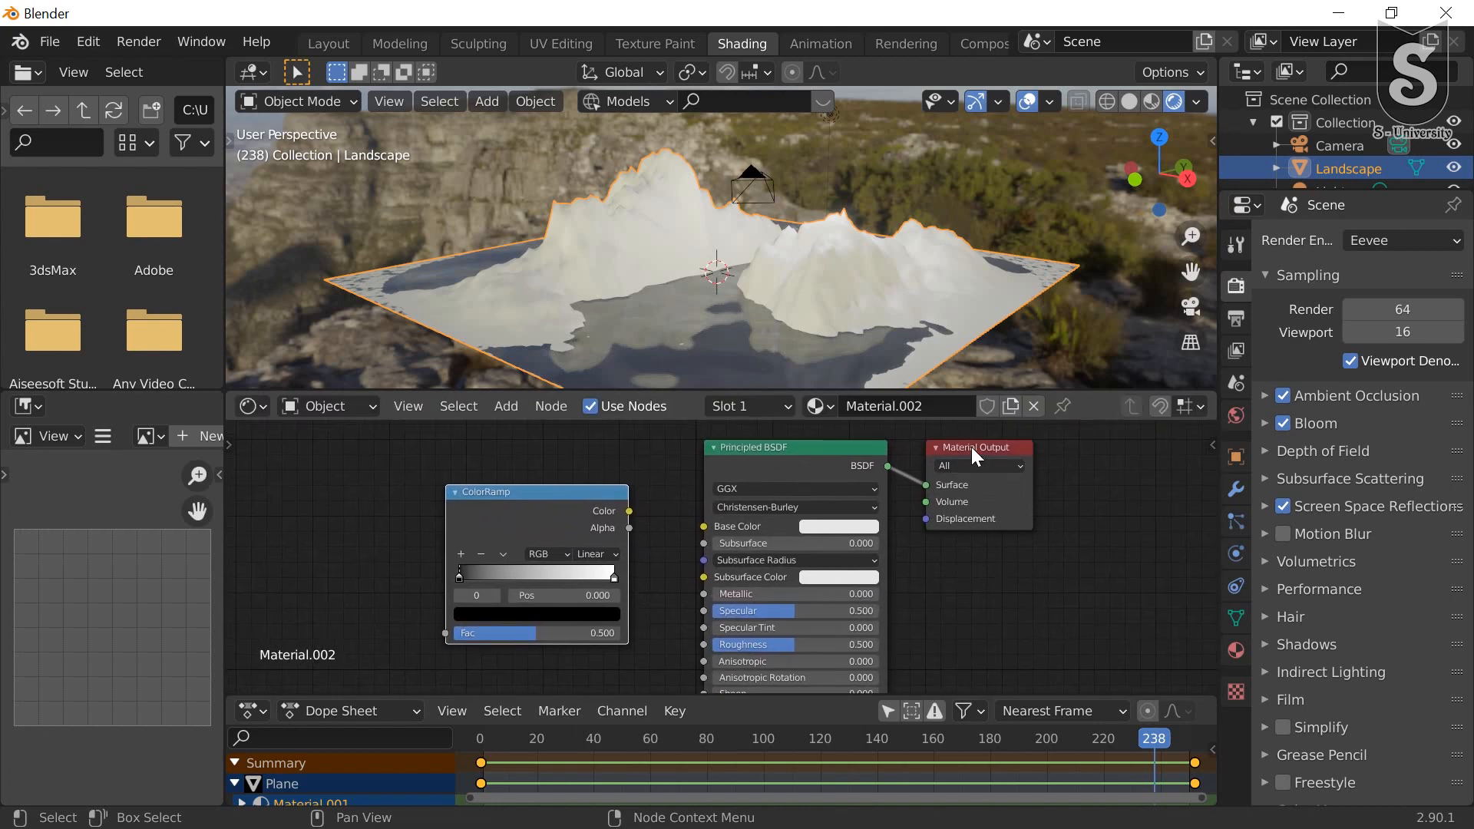
pyautogui.moveTo(970, 446); pyautogui.dragTo(1134, 461)
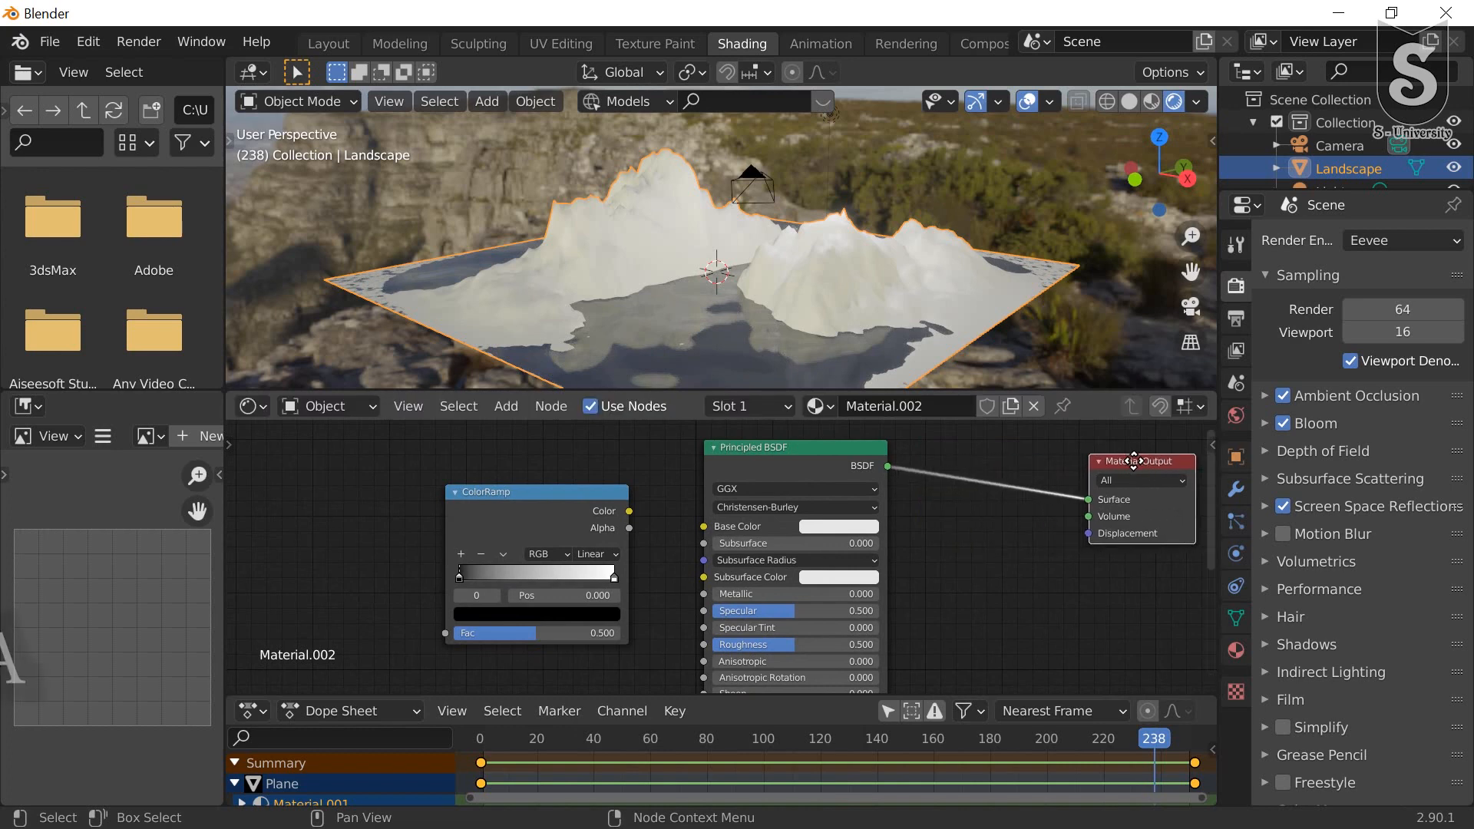
pyautogui.hotkey('shift', 'a')
pyautogui.click(1043, 491)
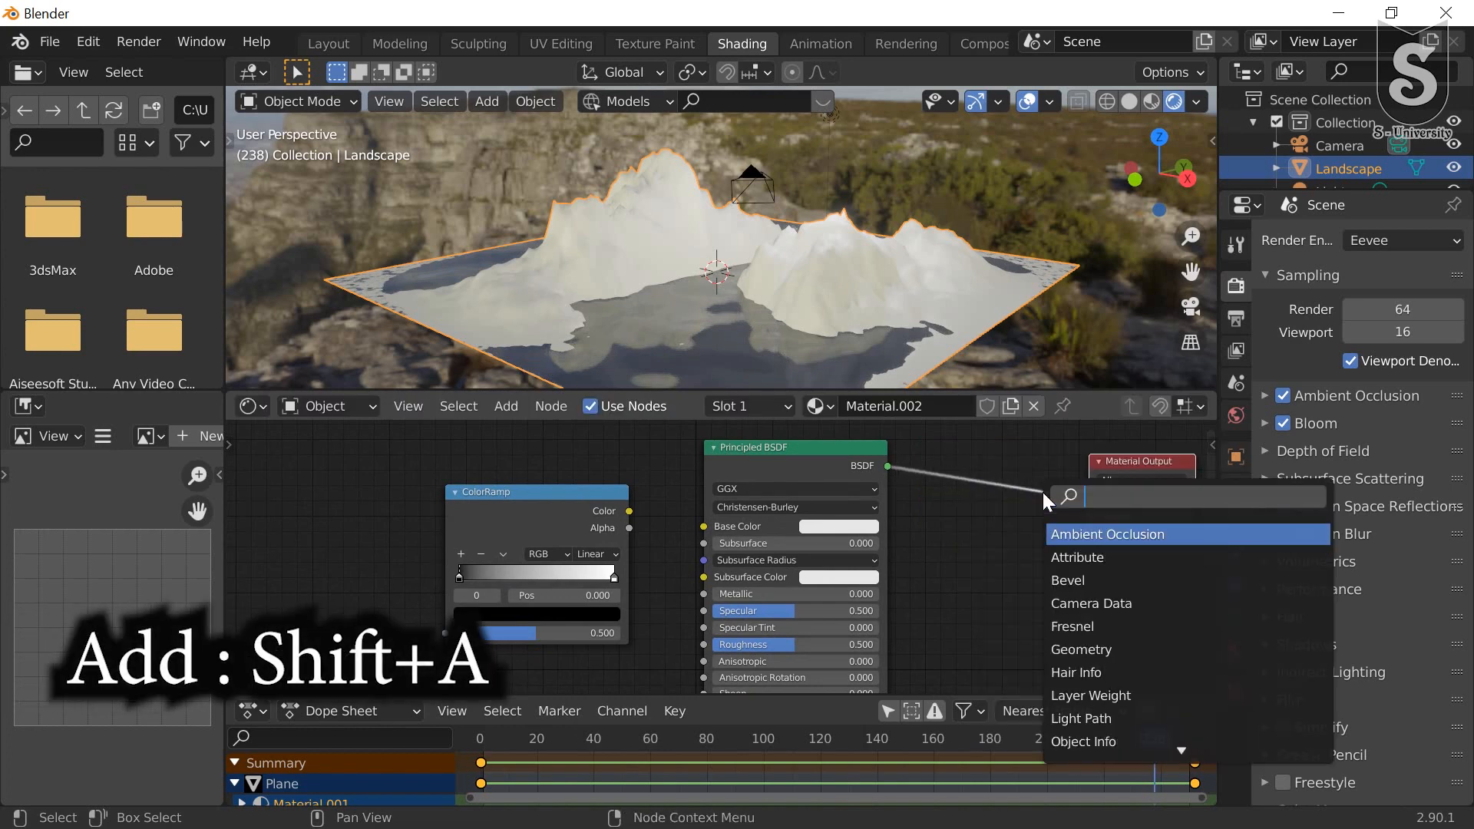
pyautogui.write('mi')
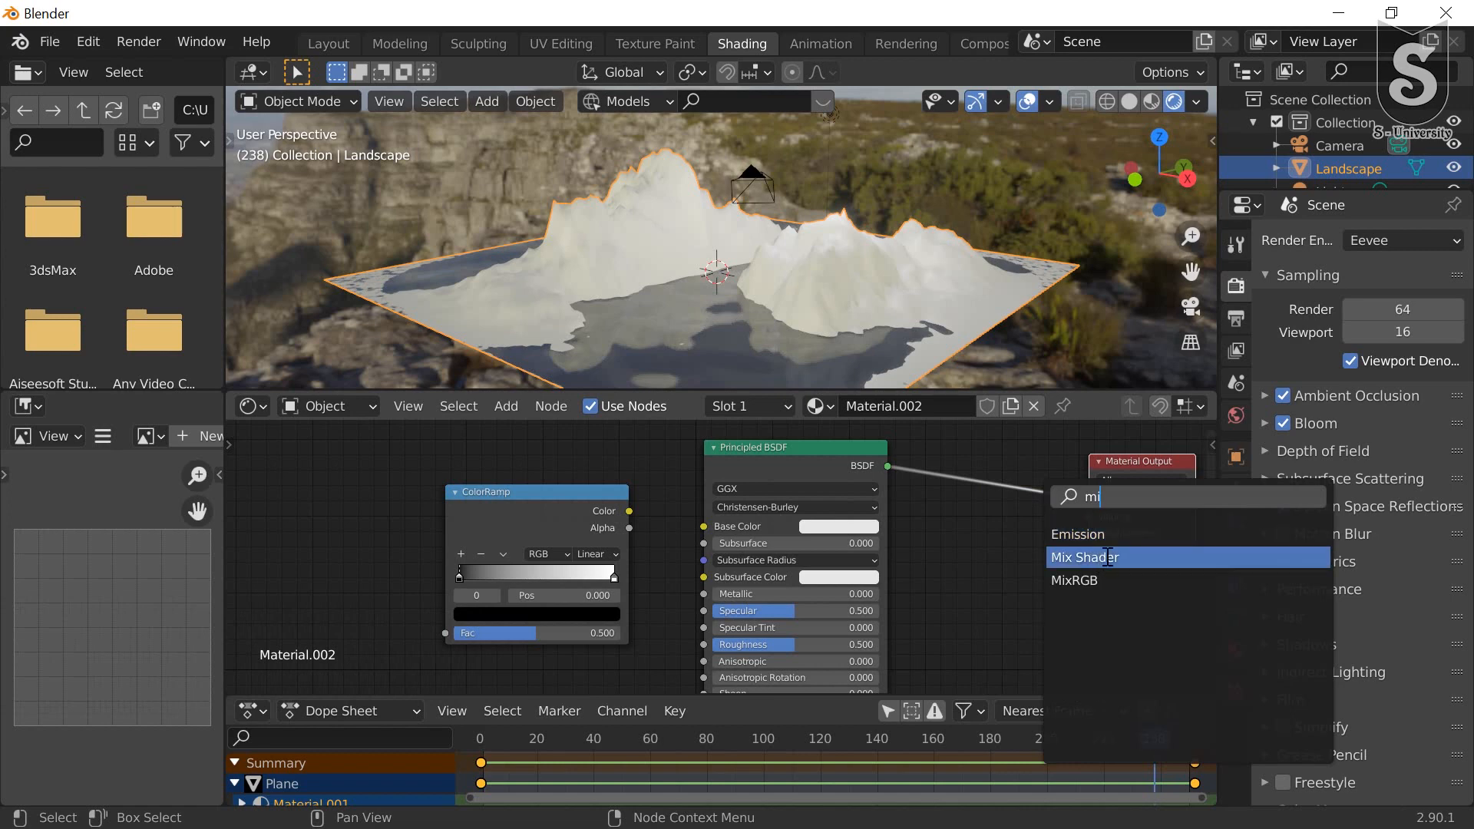
pyautogui.click(1108, 557)
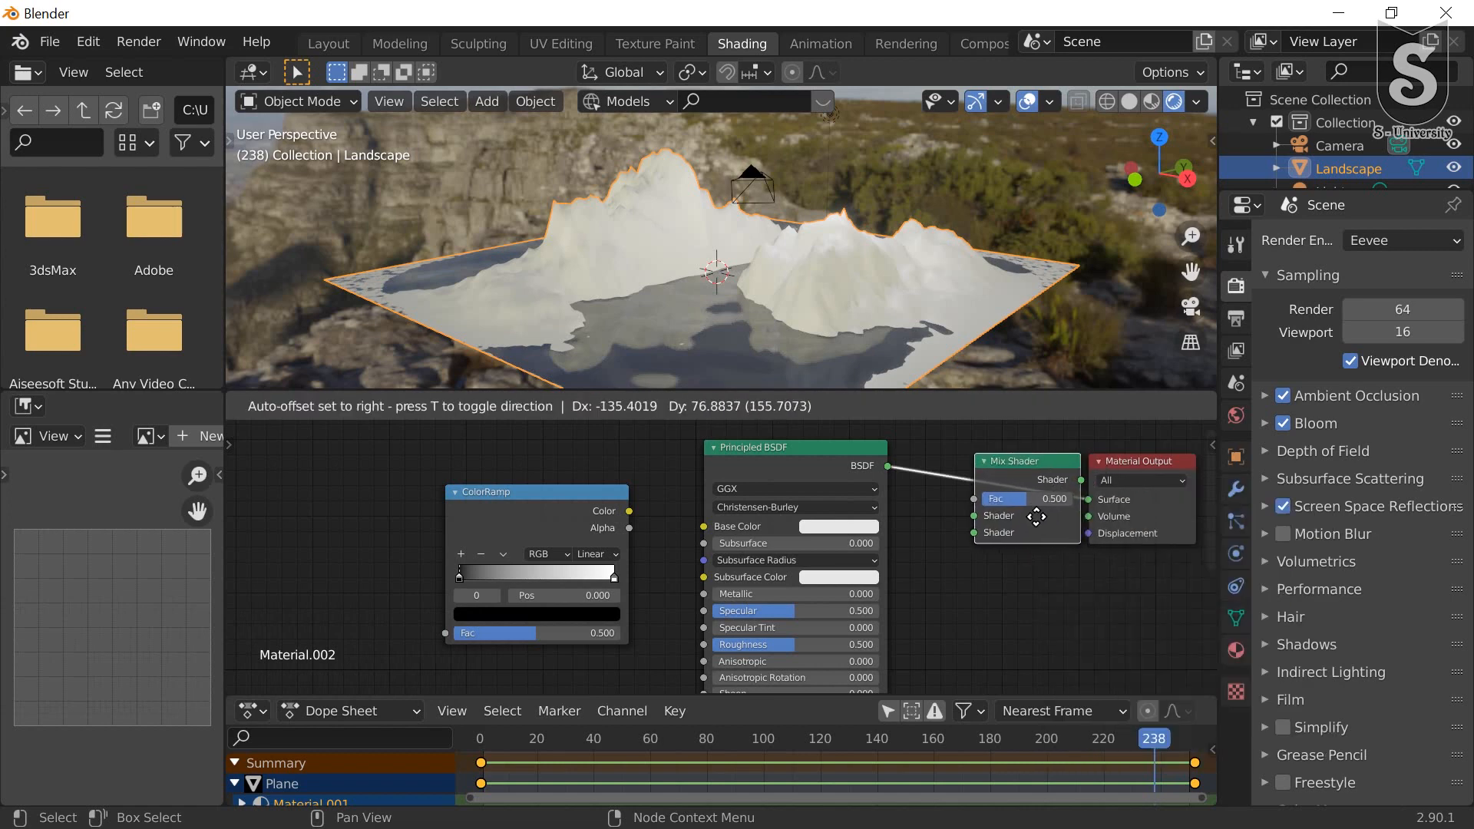
pyautogui.click(1037, 518)
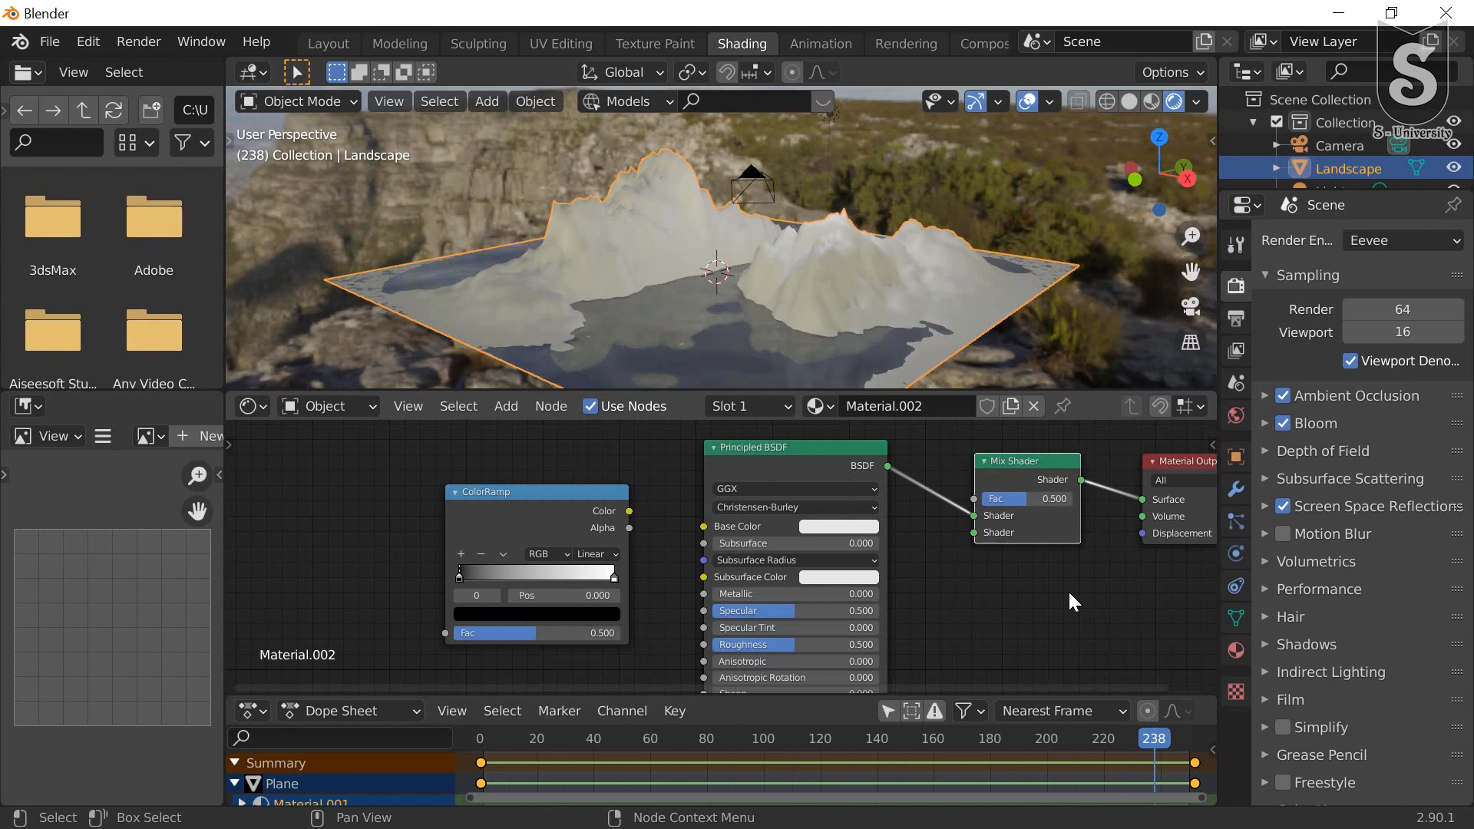
# Step: Move the Mix Shader and Material Output nodes together farther away from the Principled BSDF
pyautogui.scroll(-2, 1068, 590)
pyautogui.moveTo(891, 467); pyautogui.dragTo(1171, 597)
pyautogui.moveTo(950, 484); pyautogui.dragTo(1047, 484)
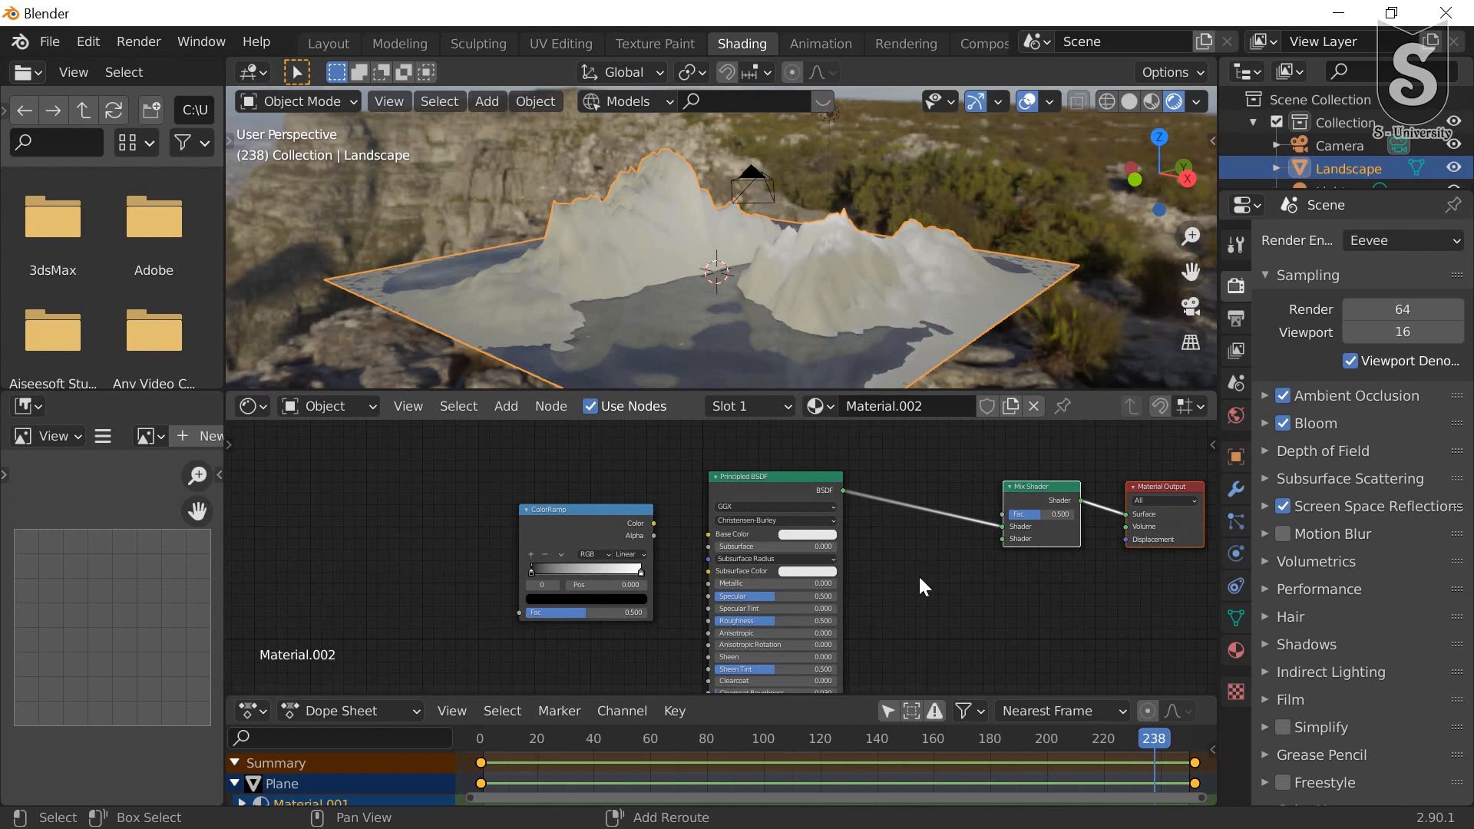
# Step: Add a Noise Texture node ahead of the ColorRamp and attach Mapping and Texture Coordinate nodes to it
pyautogui.hotkey('shift', 'a')
pyautogui.hotkey('shift', 'a')
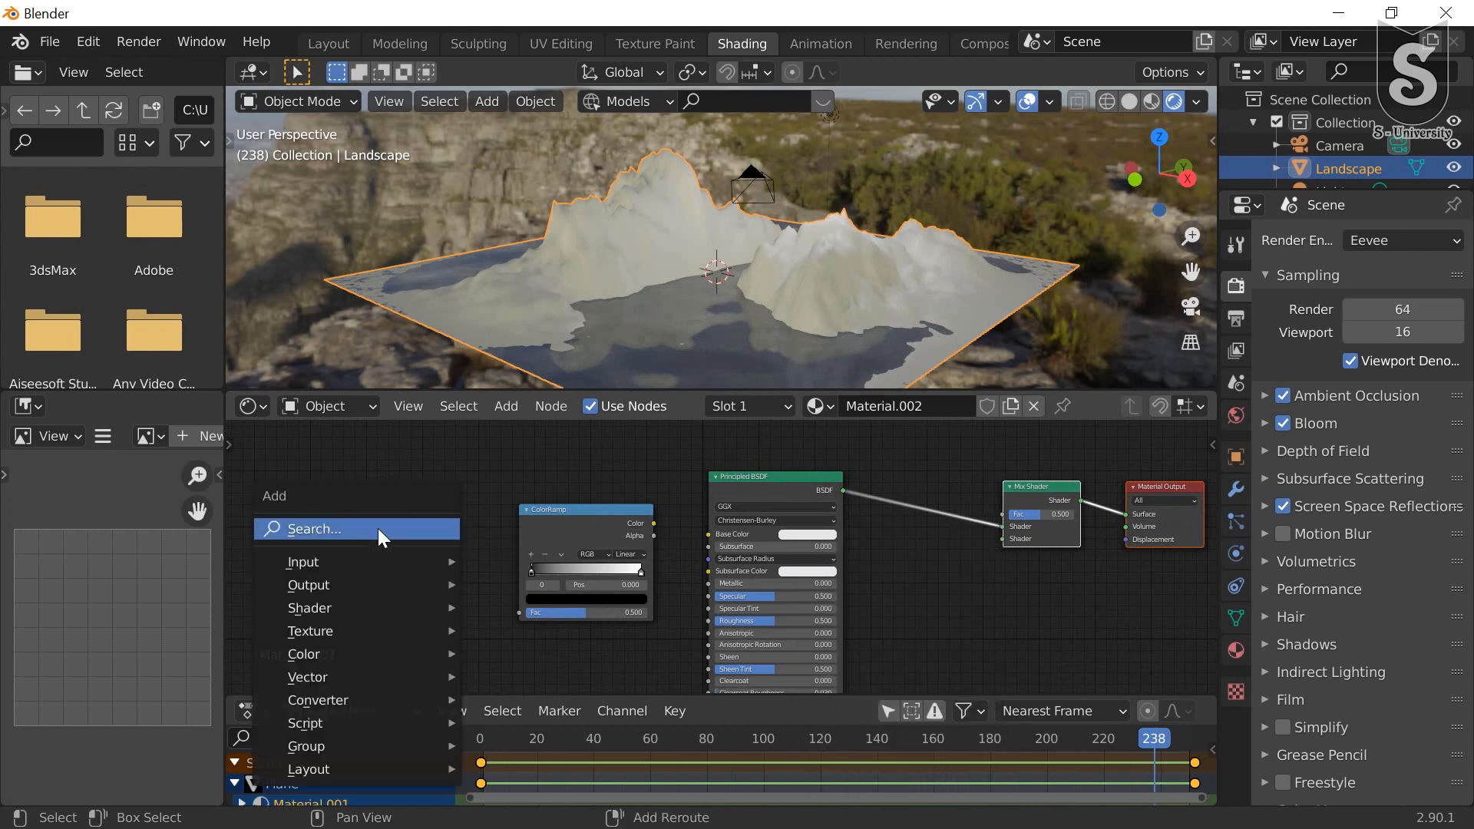
pyautogui.click(371, 528)
pyautogui.write('c')
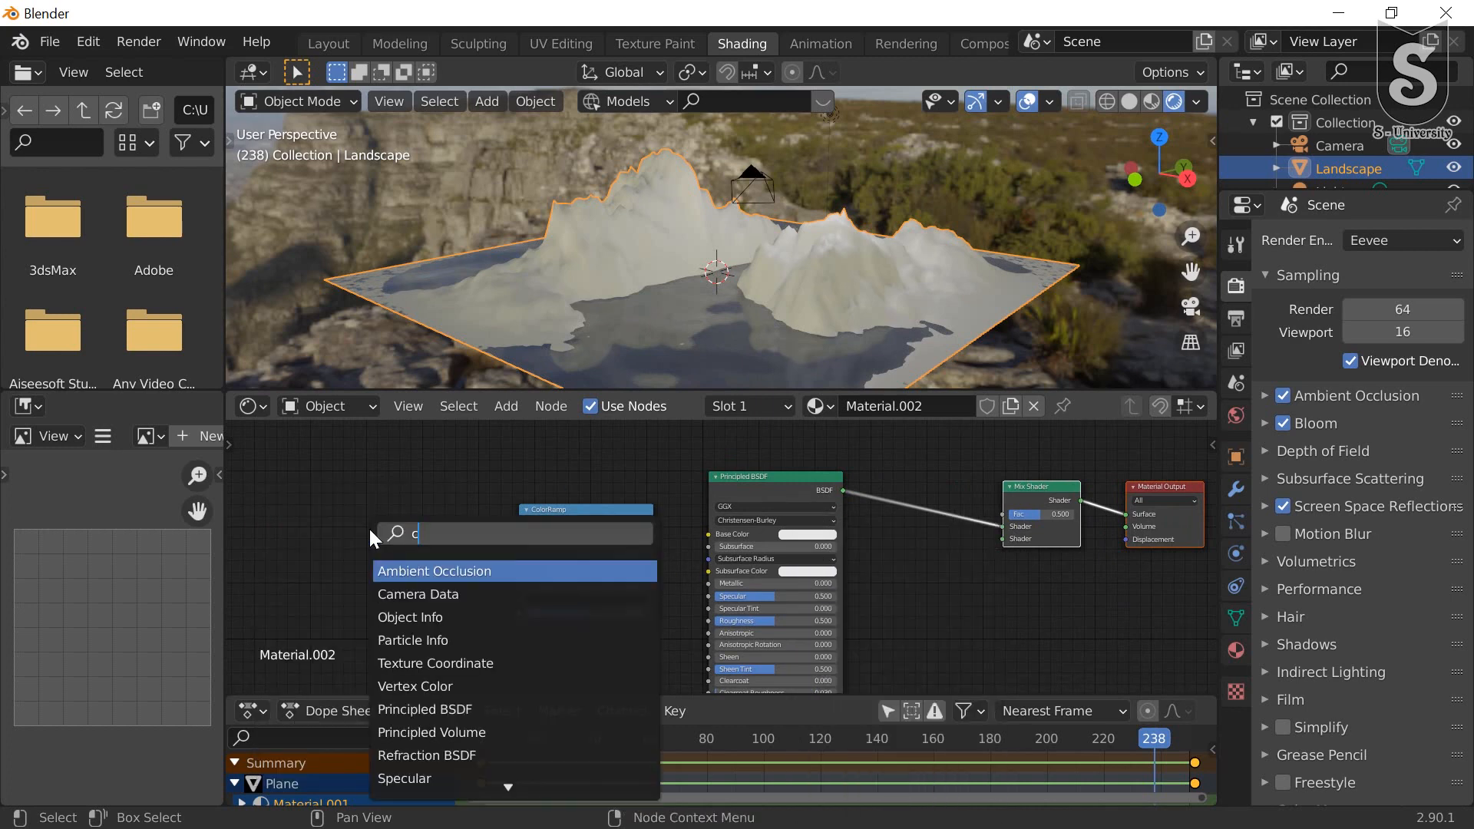
pyautogui.press('BackSpace')
pyautogui.write('noi')
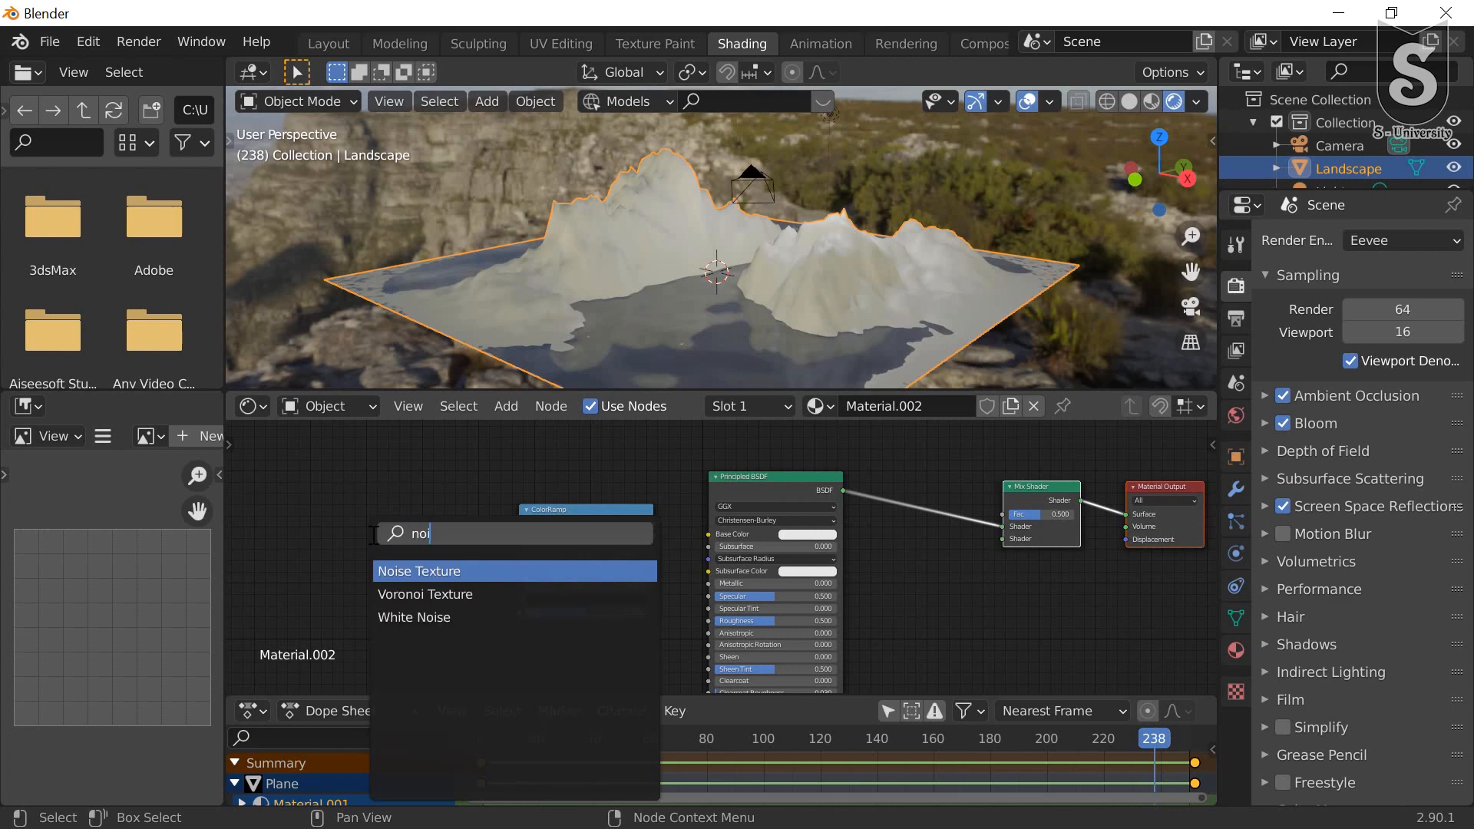
pyautogui.click(399, 571)
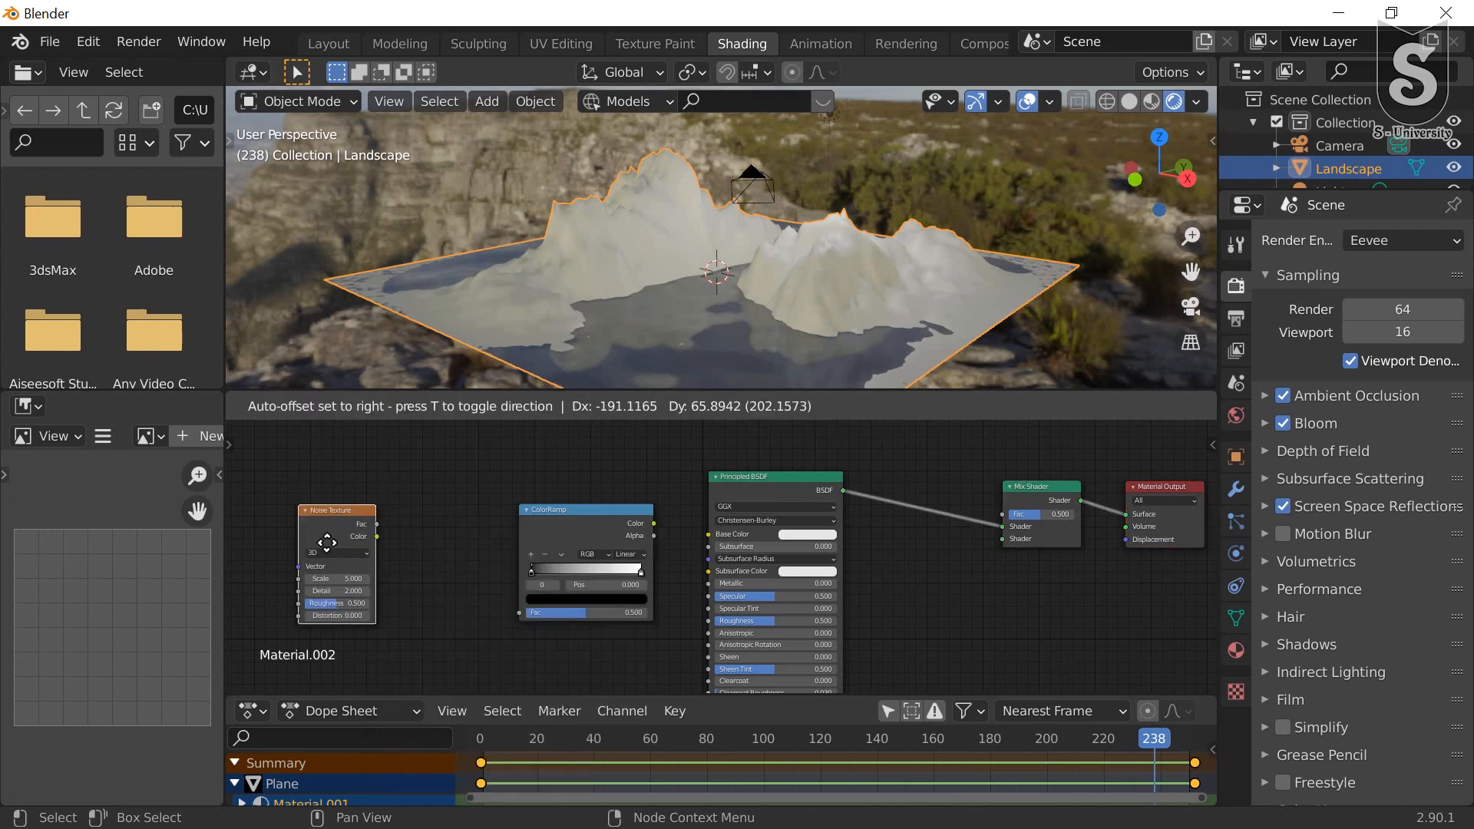
pyautogui.click(397, 539)
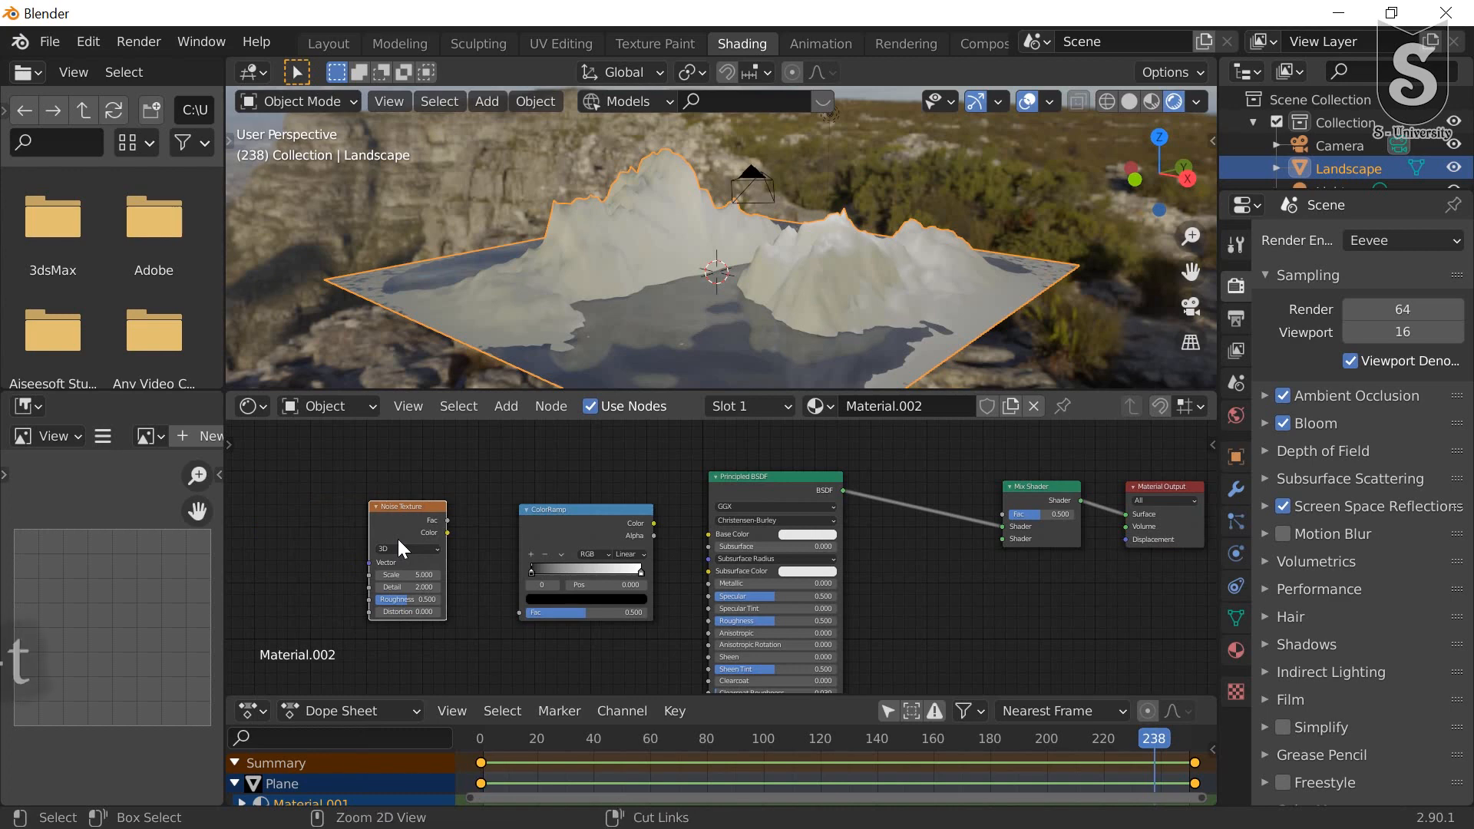
pyautogui.hotkey('ctrl', 't')
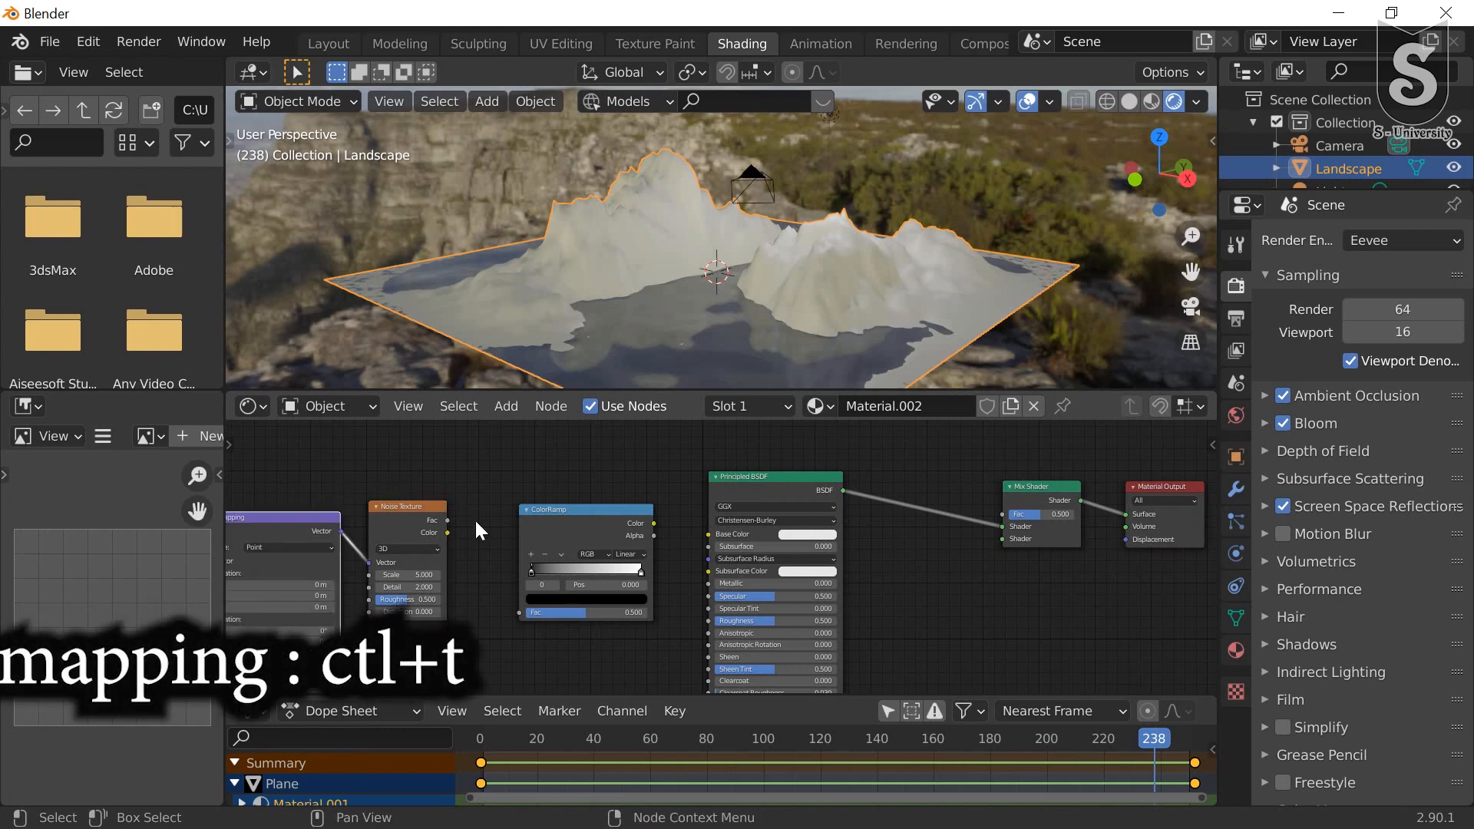
# Step: Connect the Noise Texture's Fac to the ColorRamp's Fac and the ColorRamp's Color to the Principled BSDF's Roughness
pyautogui.scroll(2, 481, 522)
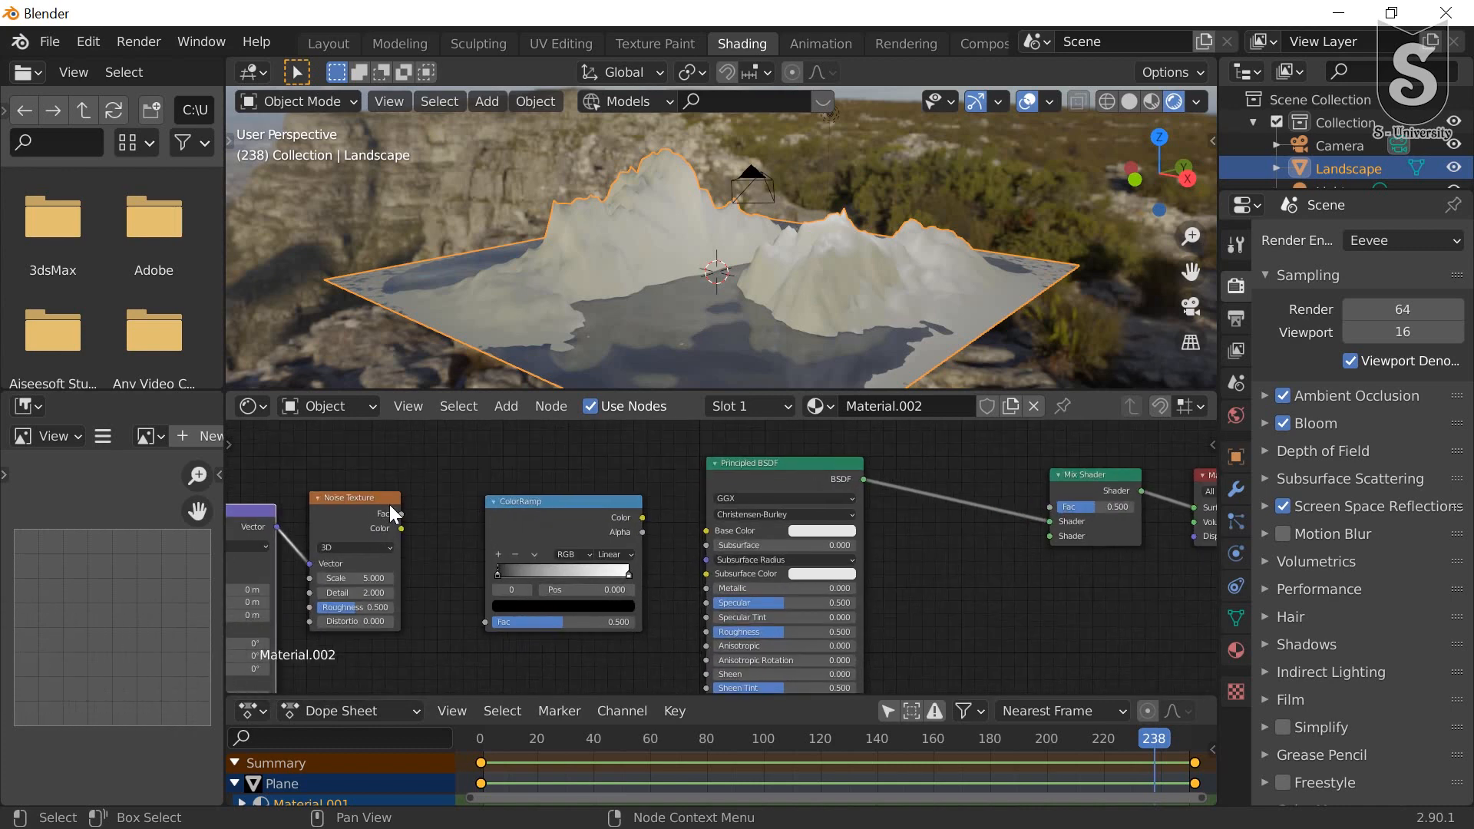
pyautogui.moveTo(400, 514); pyautogui.dragTo(483, 622)
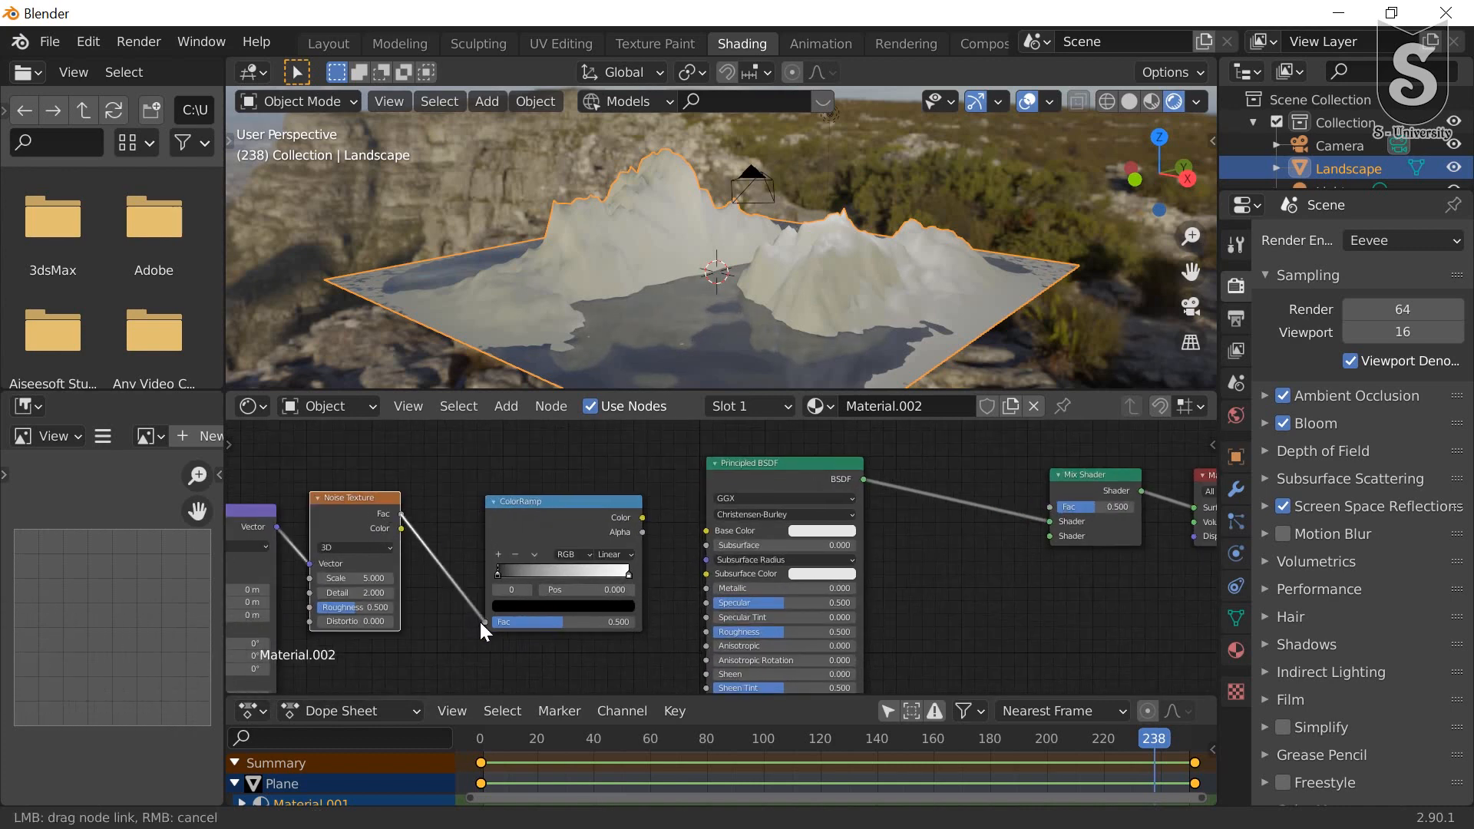
pyautogui.scroll(3, 641, 613)
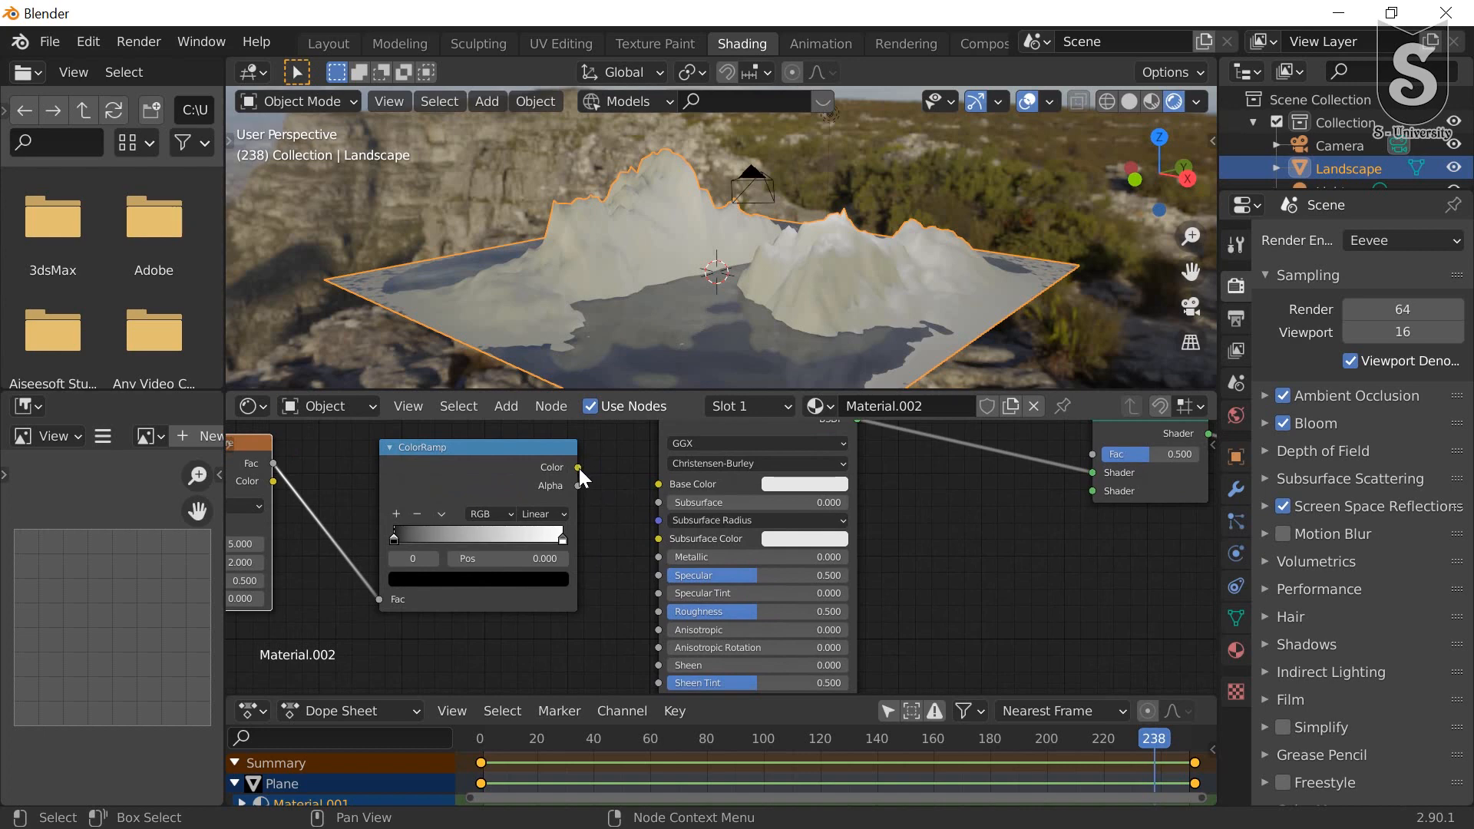
pyautogui.moveTo(579, 469); pyautogui.dragTo(645, 607)
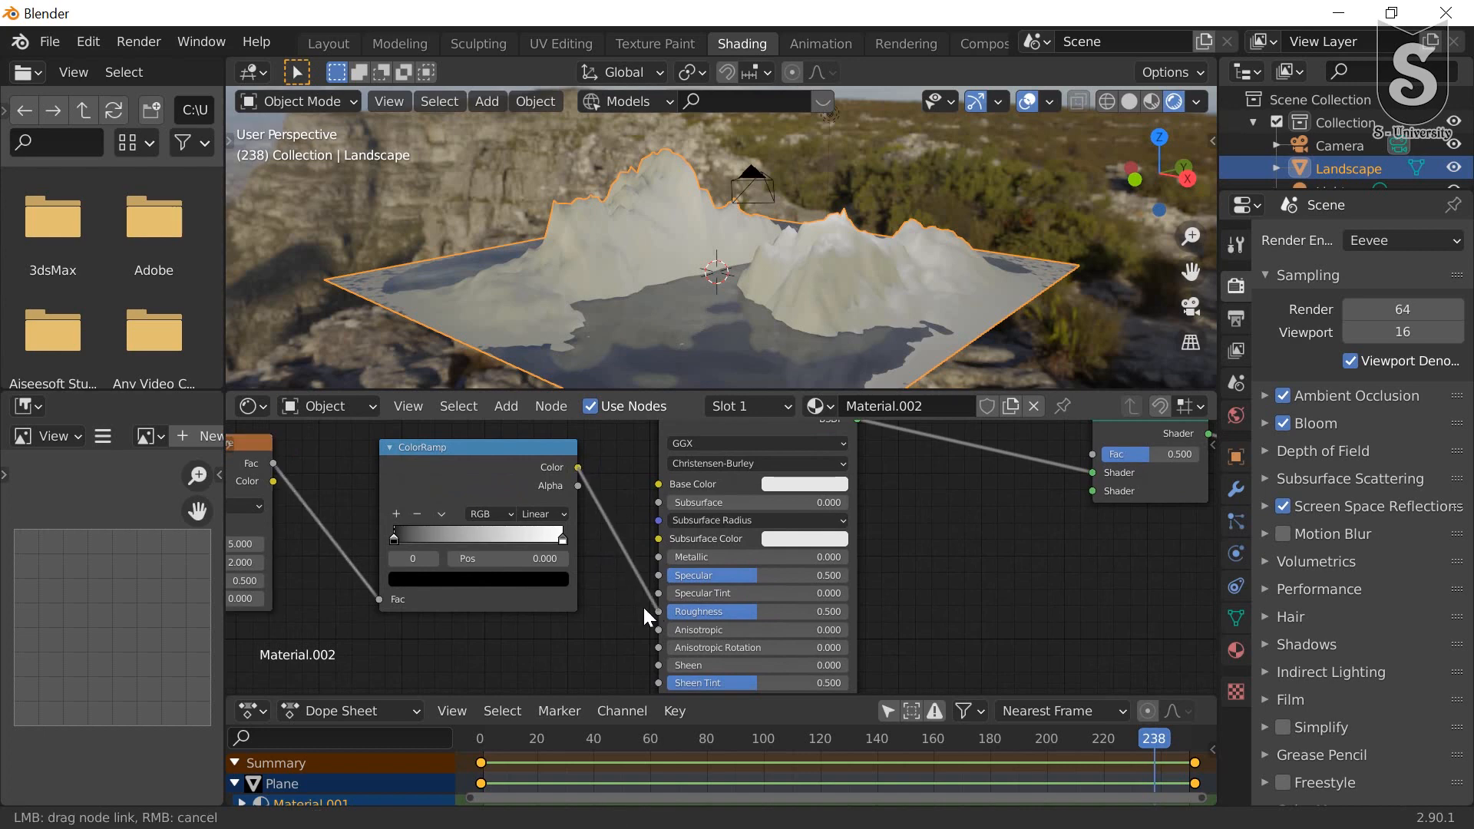
pyautogui.moveTo(269, 565); pyautogui.dragTo(823, 550, button='middle')
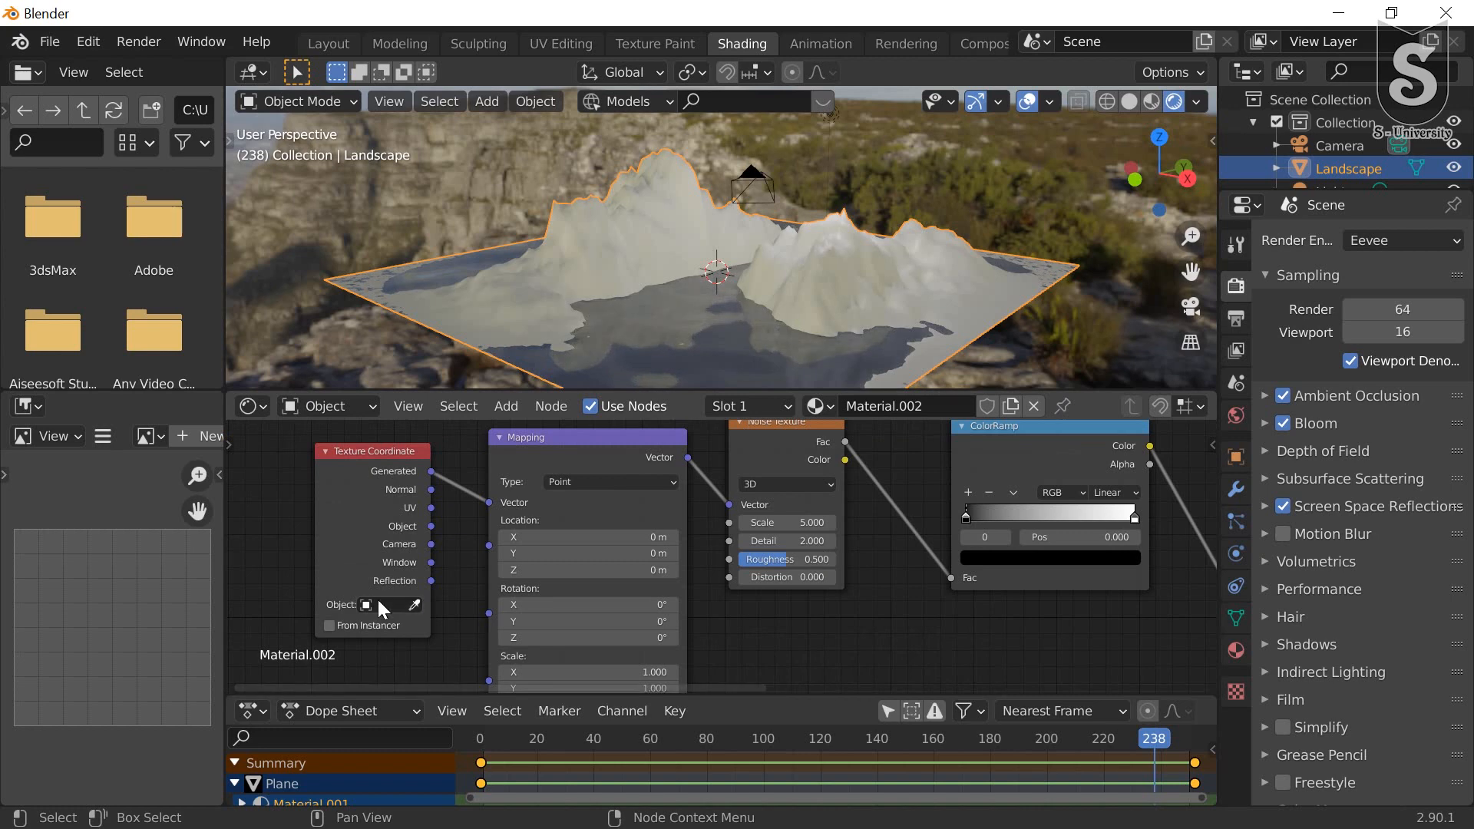
# Step: Feed the Mapping node's Vector input from the Texture Coordinate's Object output instead of Generated
pyautogui.scroll(2, 462, 573)
pyautogui.moveTo(439, 572); pyautogui.dragTo(384, 592, button='middle')
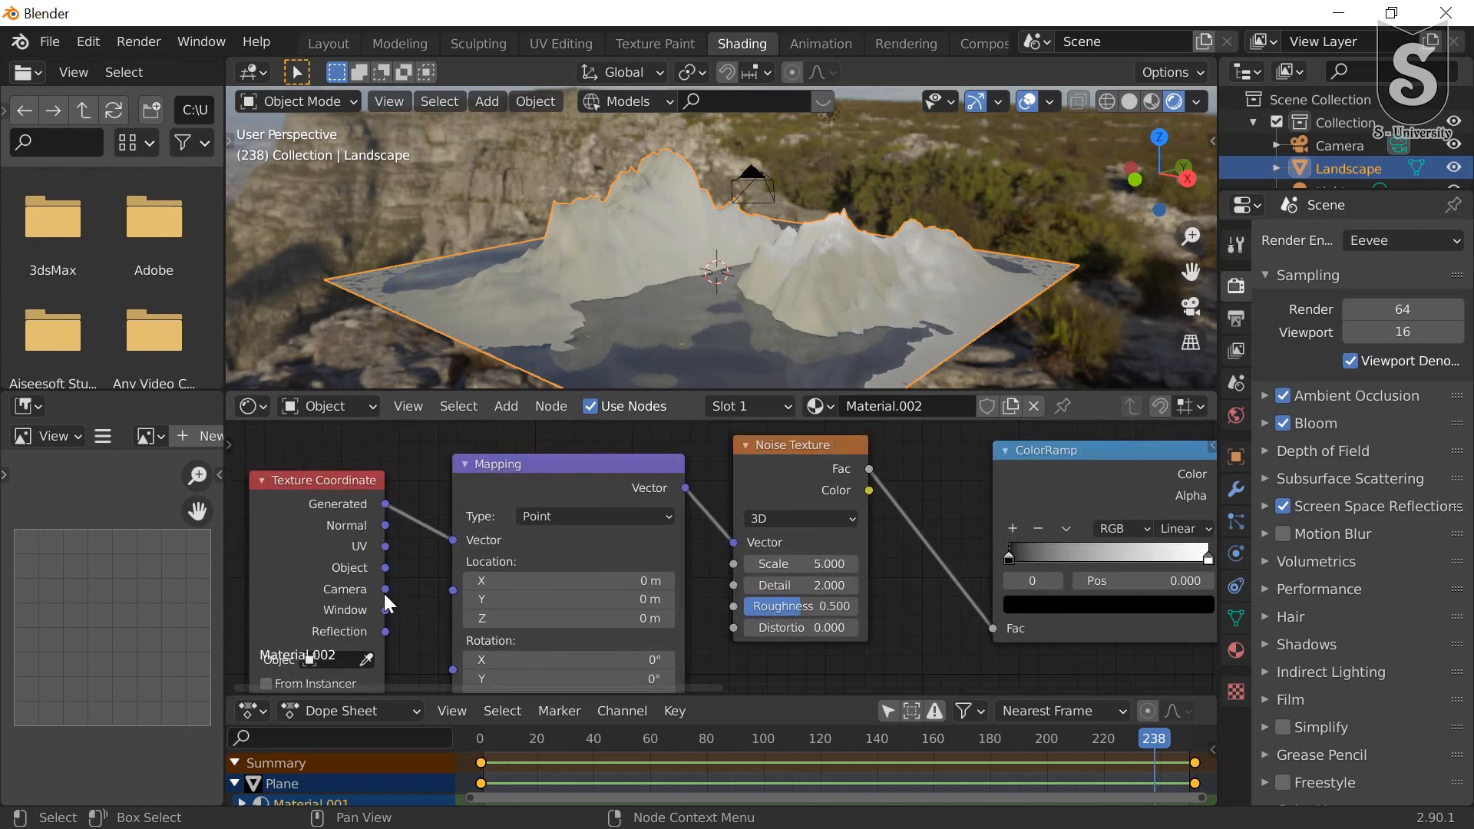
pyautogui.scroll(1, 384, 593)
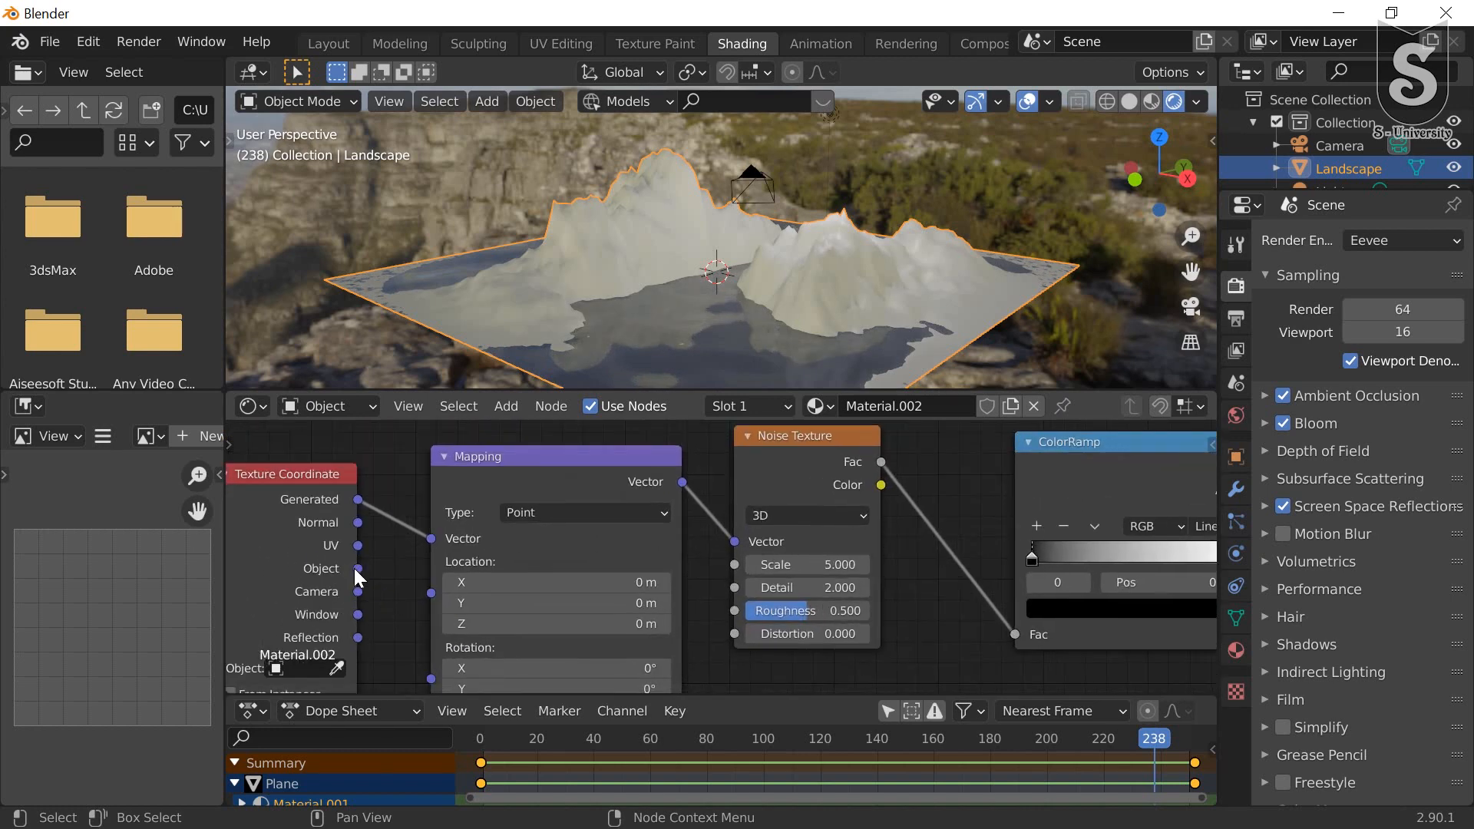
pyautogui.moveTo(358, 568); pyautogui.dragTo(378, 567)
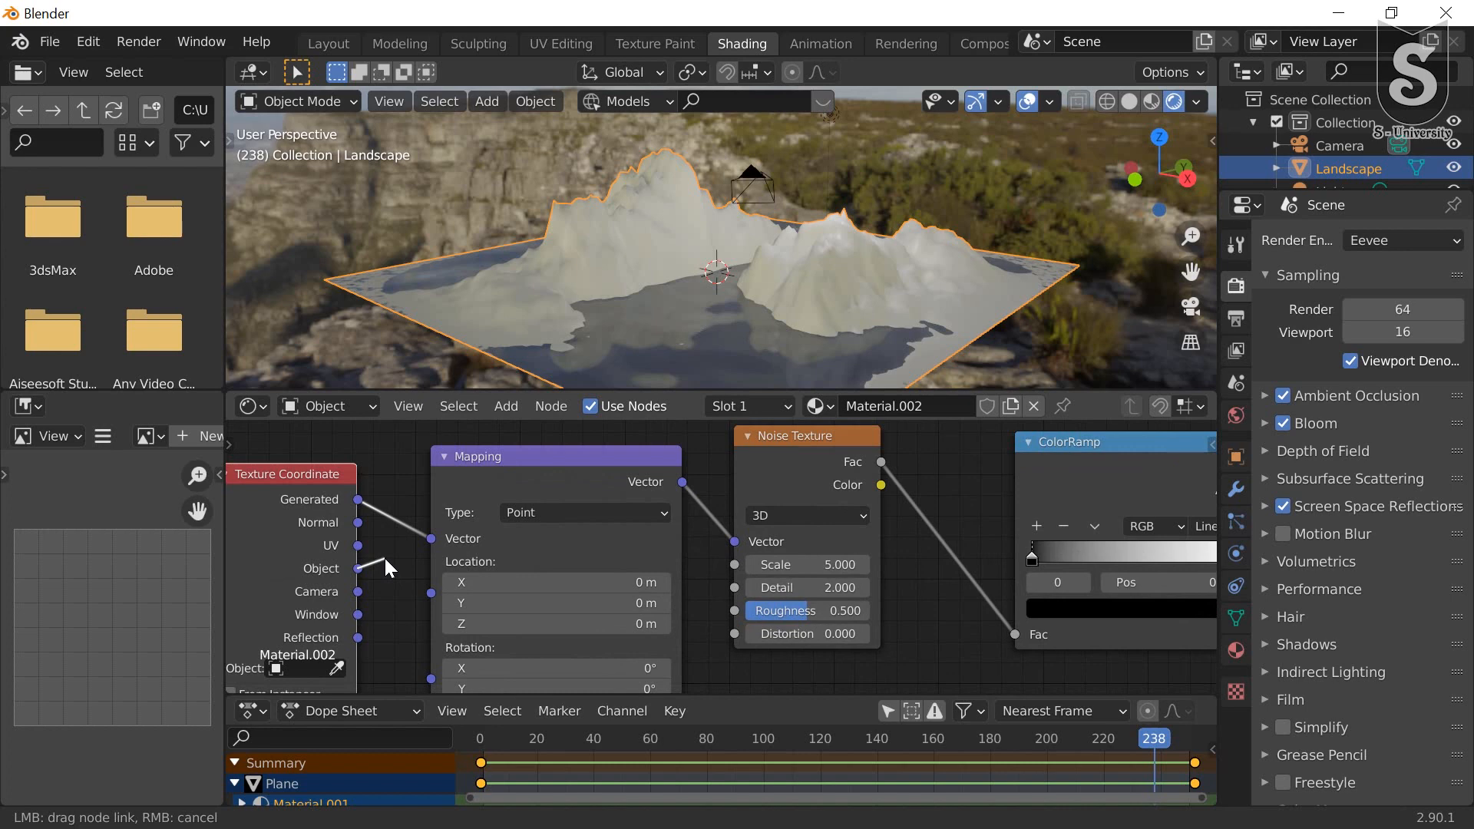
pyautogui.moveTo(426, 541); pyautogui.dragTo(426, 541)
# Step: Duplicate the ColorRamp, place the copy between the Principled BSDF and Mix Shader, and connect its Color to the Mix Shader's second Shader input
pyautogui.moveTo(754, 598)
pyautogui.mouseDown(button='middle')
pyautogui.moveTo(690, 561)
pyautogui.moveTo(745, 620)
pyautogui.mouseUp(button='middle')
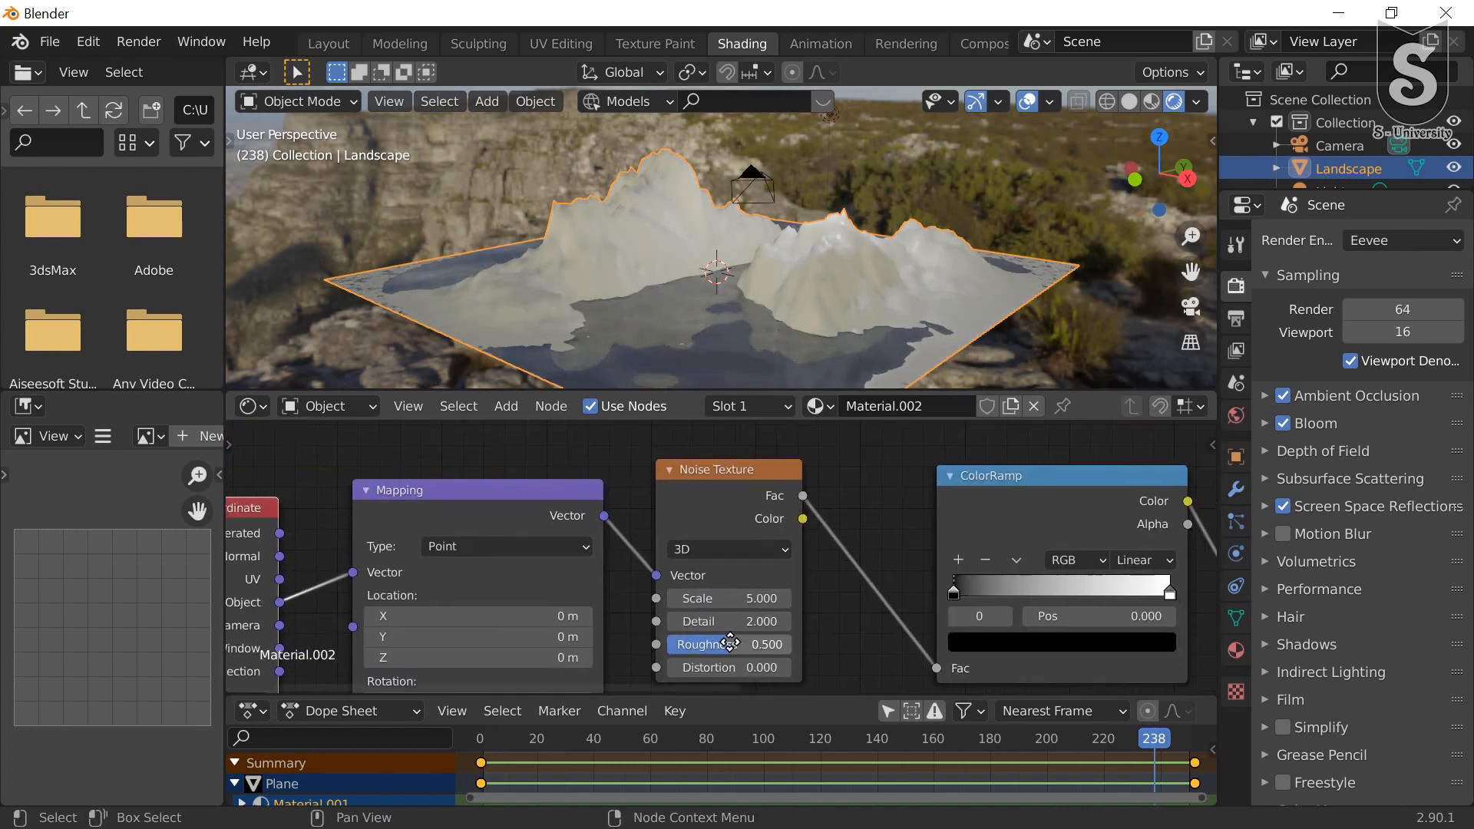
pyautogui.scroll(3, 712, 605)
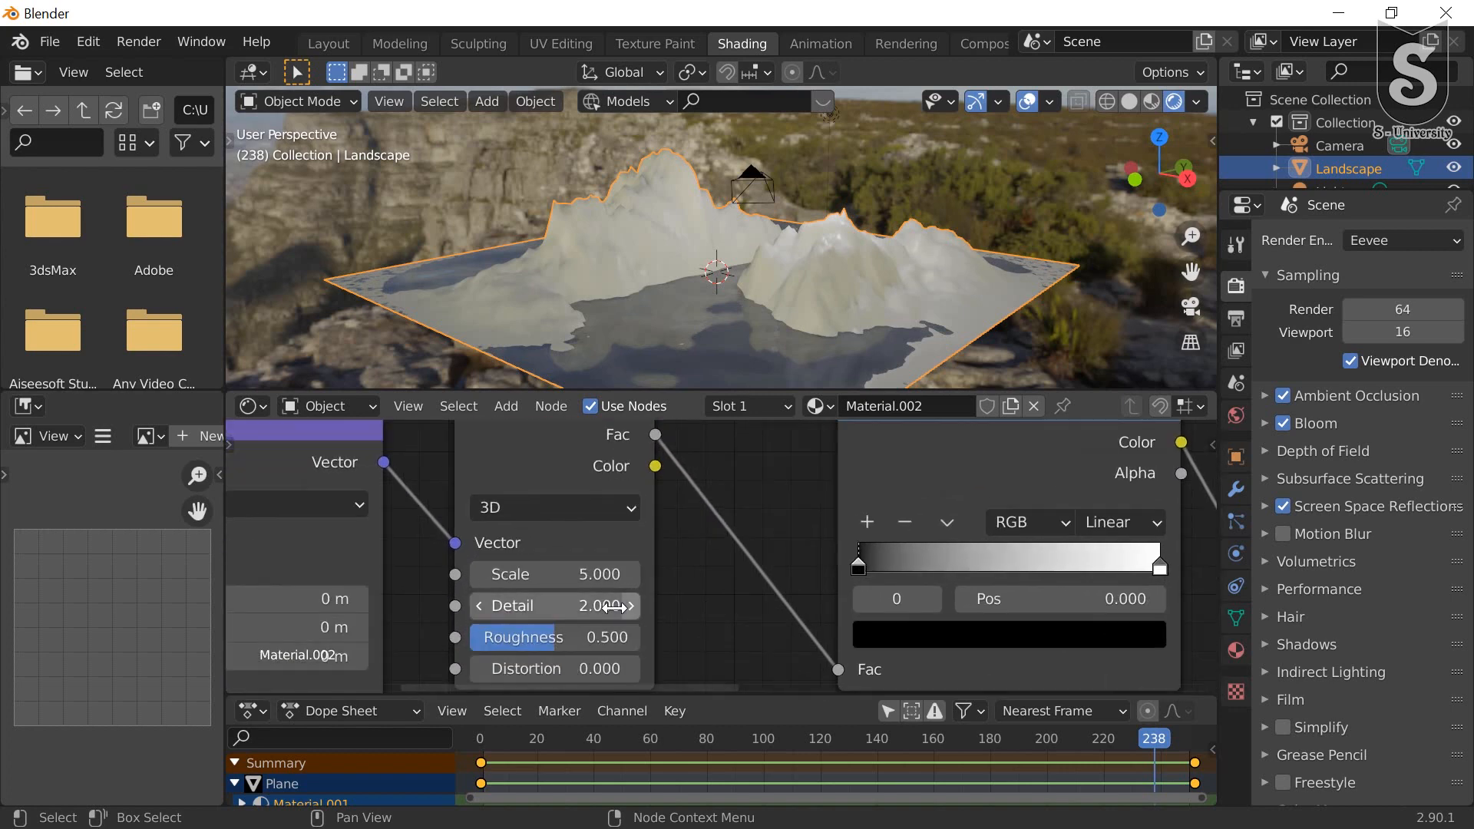
pyautogui.moveTo(686, 553); pyautogui.dragTo(257, 632, button='middle')
pyautogui.moveTo(900, 536); pyautogui.dragTo(500, 527, button='middle')
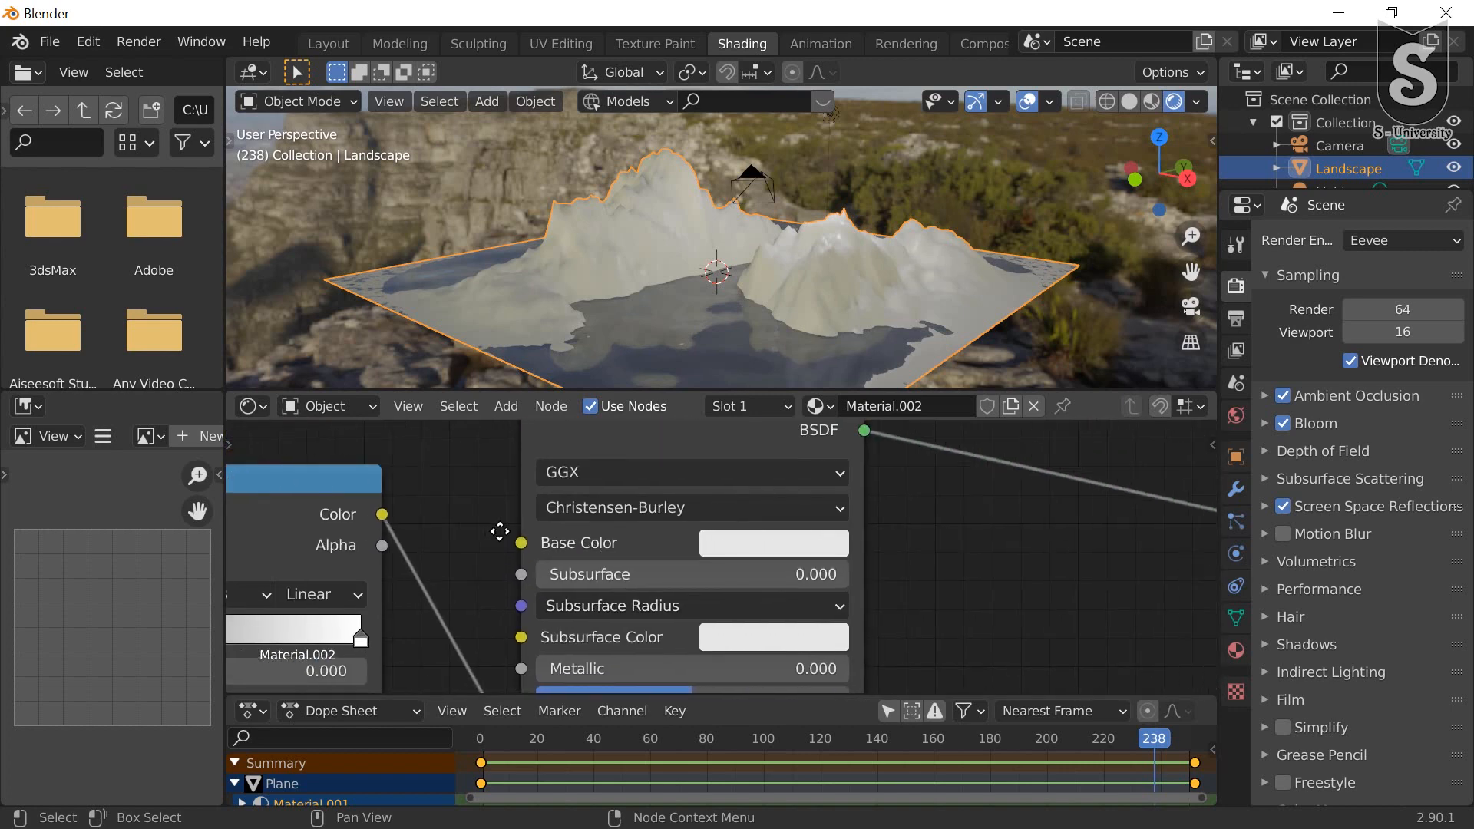
pyautogui.scroll(-2, 956, 604)
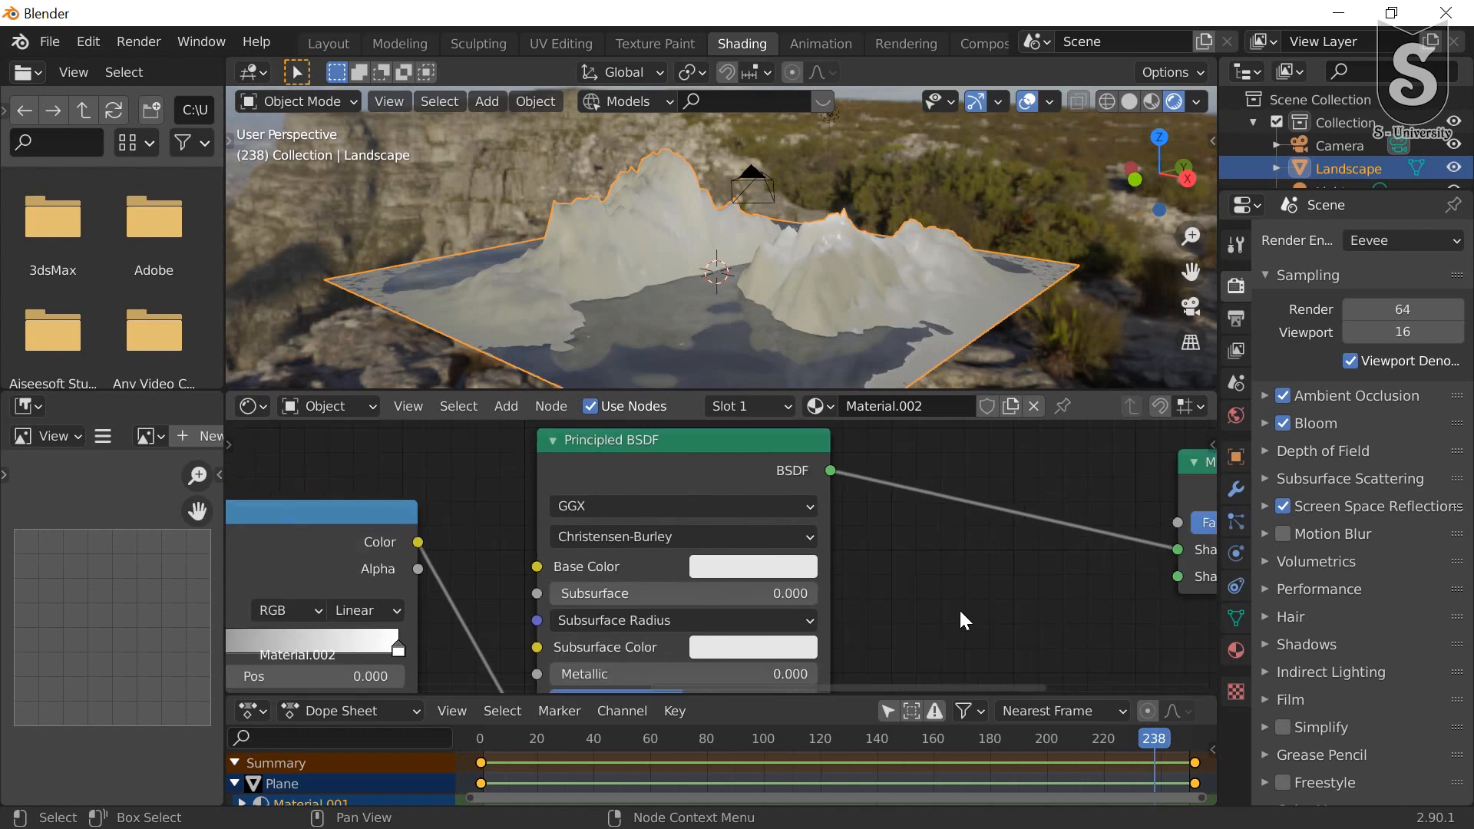
pyautogui.scroll(-1, 1001, 592)
pyautogui.moveTo(1001, 593); pyautogui.dragTo(918, 573, button='middle')
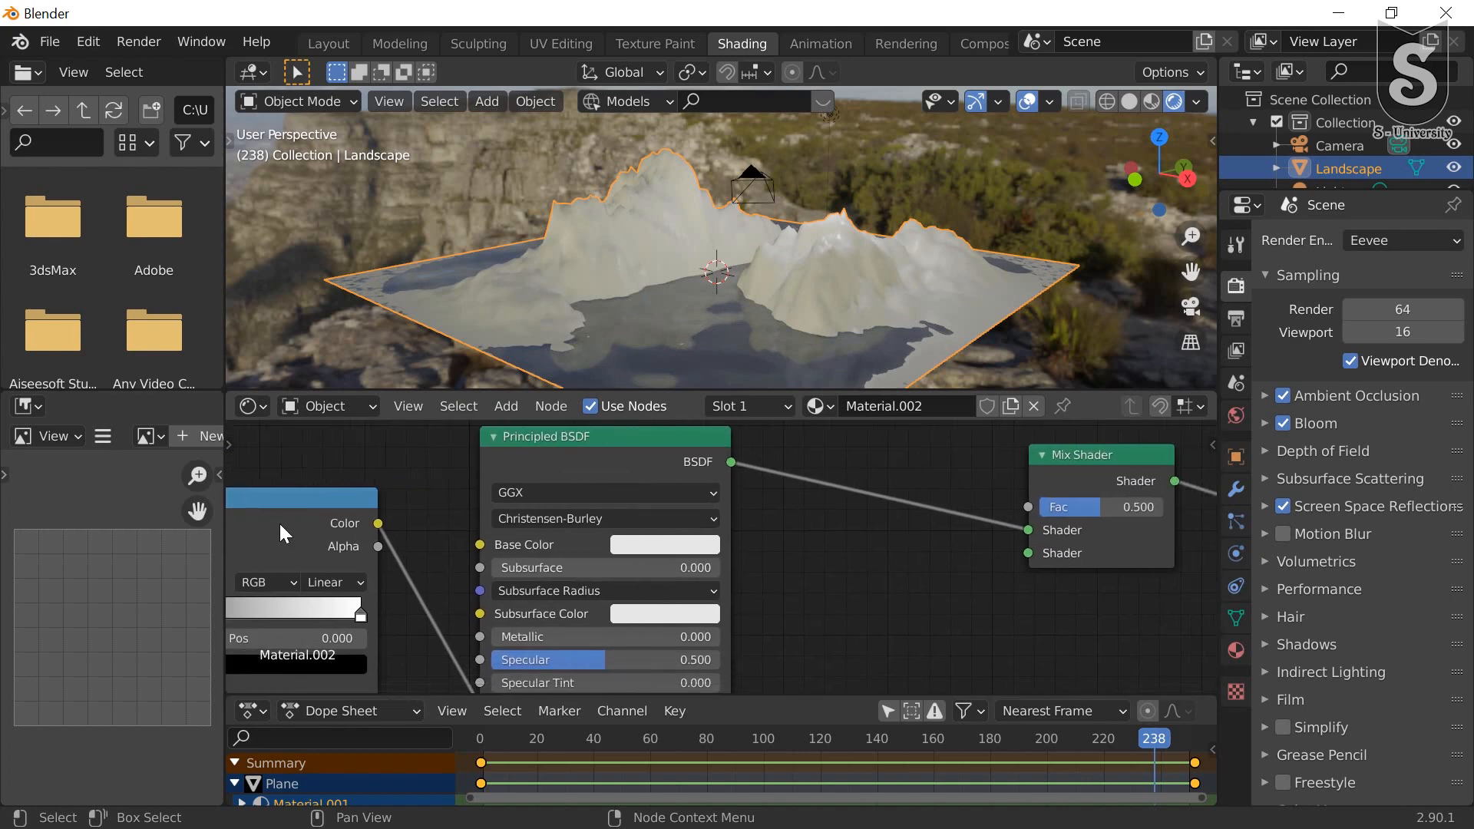
pyautogui.moveTo(376, 519); pyautogui.dragTo(435, 490, button='middle')
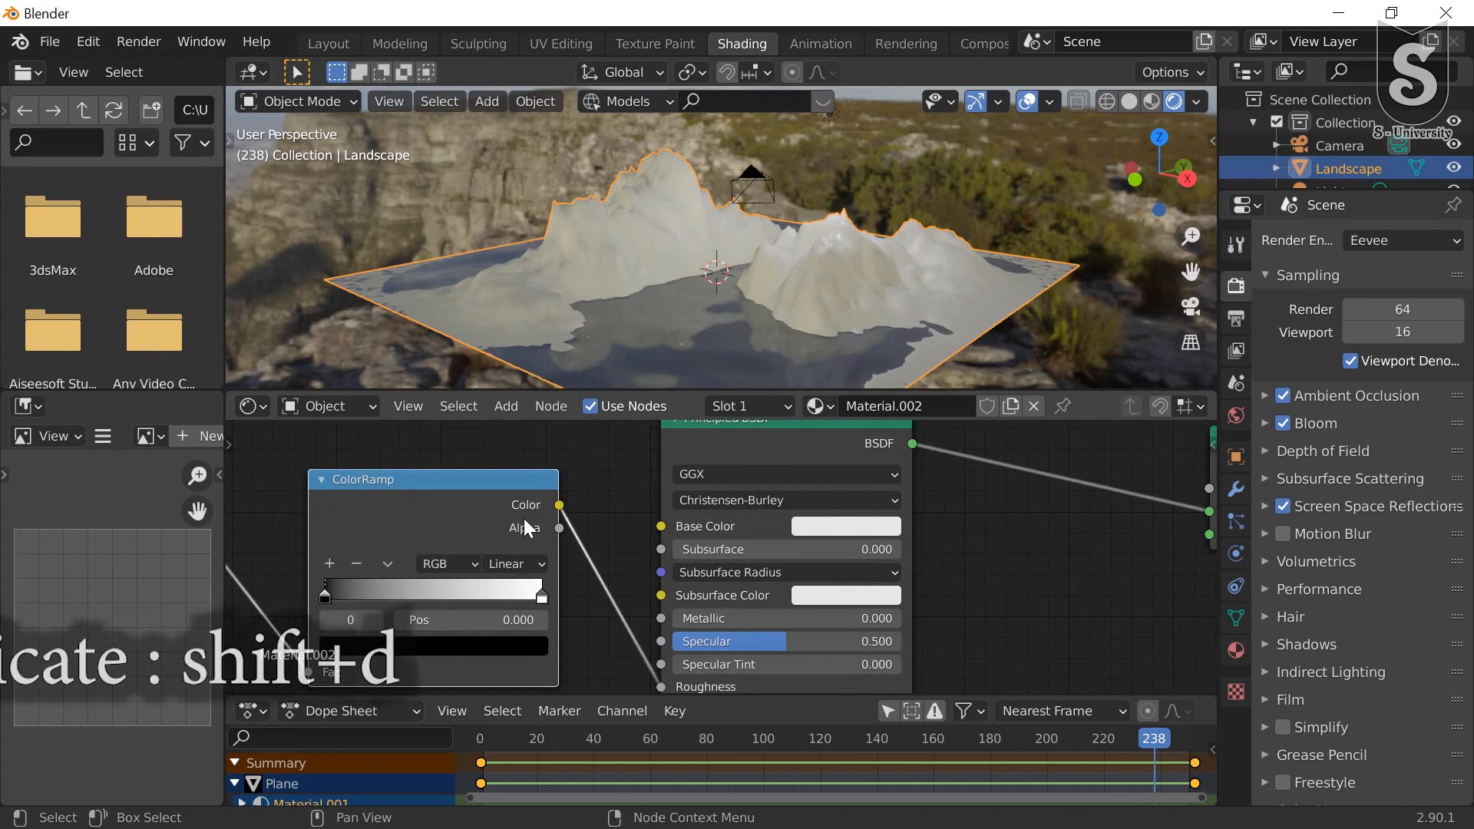
pyautogui.moveTo(524, 518); pyautogui.dragTo(403, 545, button='middle')
pyautogui.hotkey('shift', 'd')
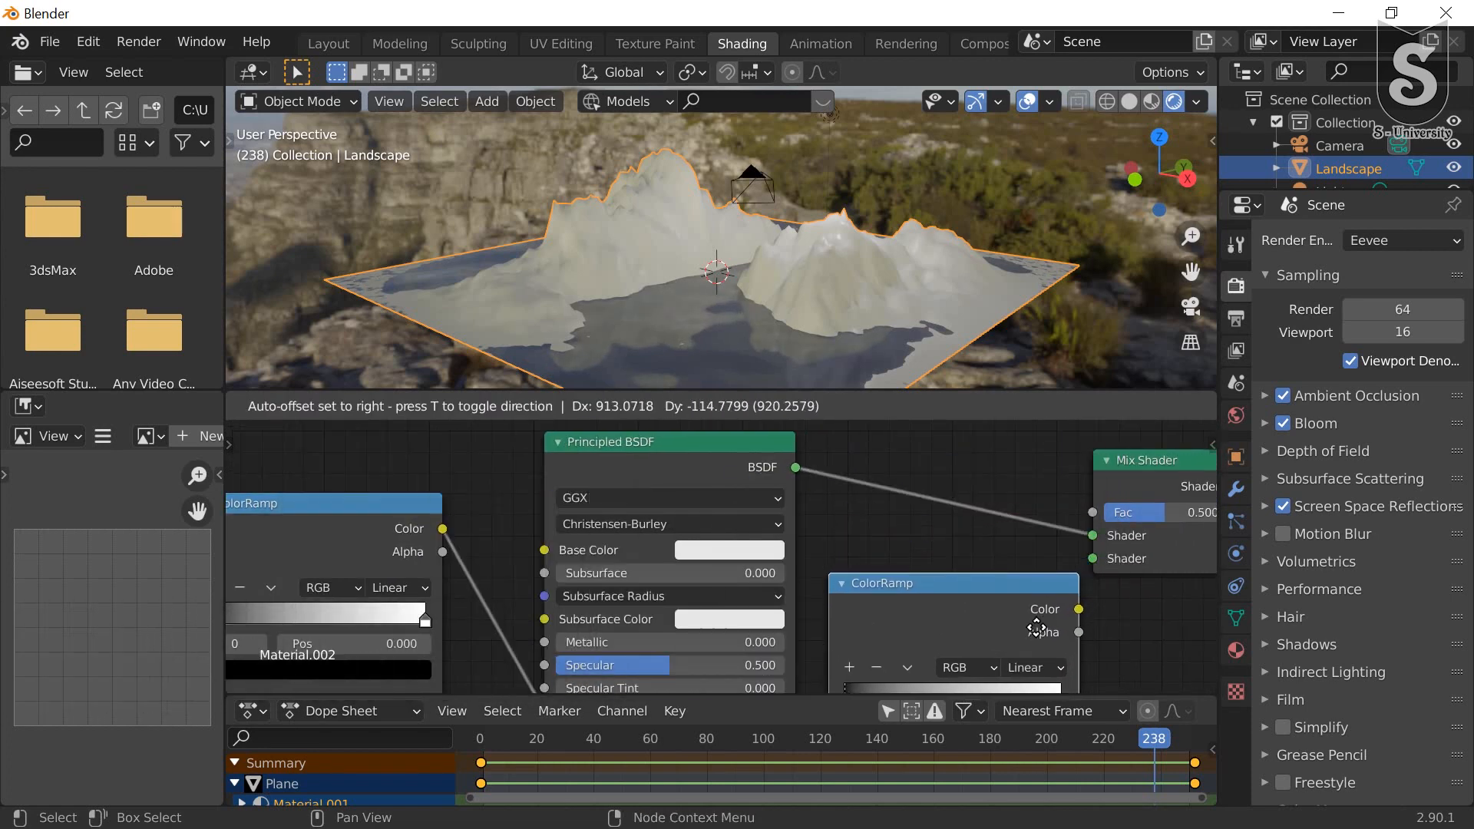
pyautogui.click(1056, 629)
pyautogui.moveTo(1076, 612); pyautogui.dragTo(1094, 558)
# Step: Add a Bump node below the first ColorRamp, beside the Principled BSDF
pyautogui.moveTo(623, 660); pyautogui.dragTo(702, 564, button='middle')
pyautogui.scroll(-1, 701, 563)
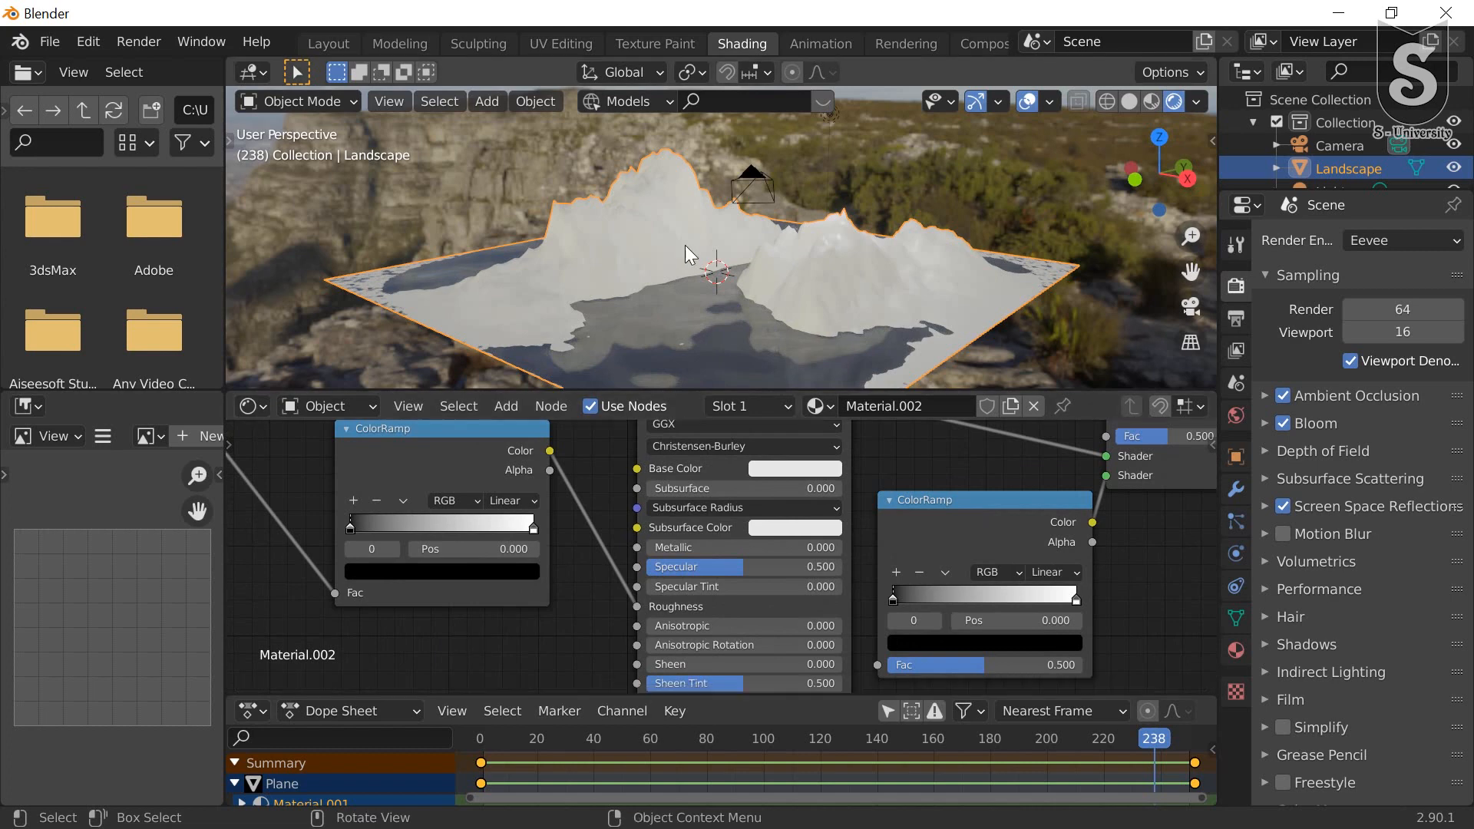
pyautogui.scroll(3, 675, 243)
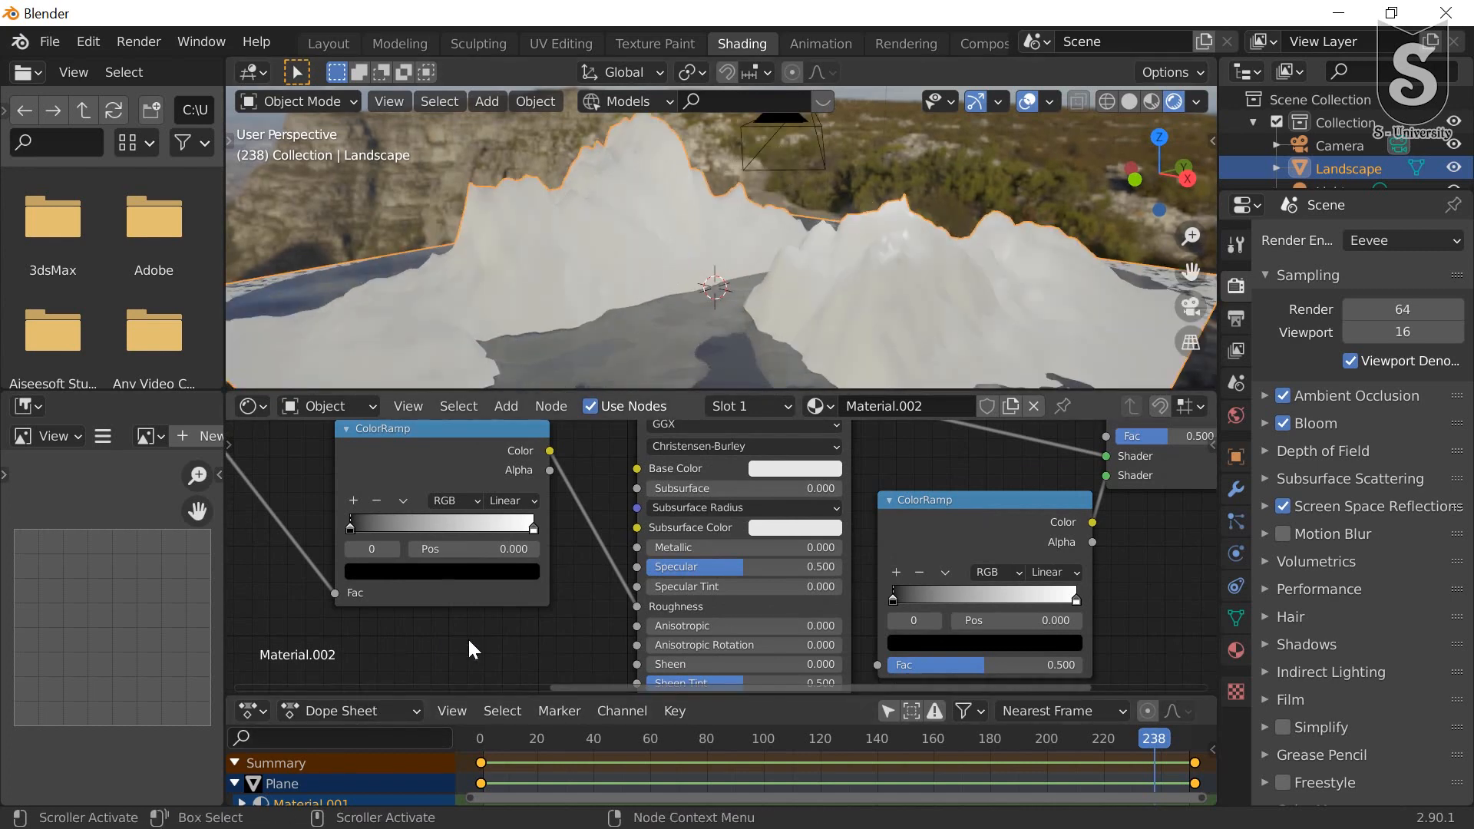
pyautogui.moveTo(467, 637); pyautogui.dragTo(530, 533, button='middle')
pyautogui.scroll(-1, 541, 577)
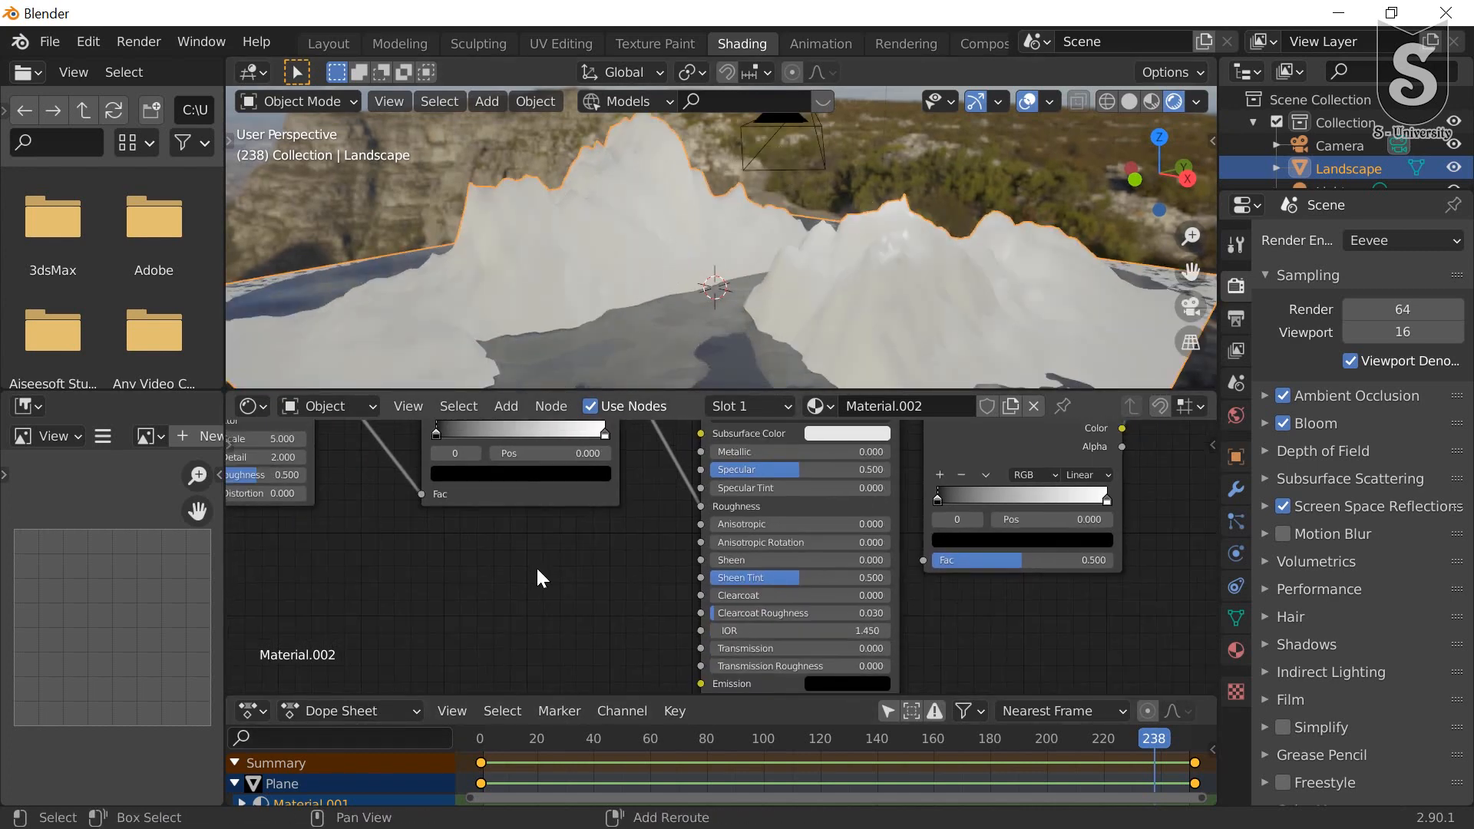
pyautogui.hotkey('shift', 'a')
pyautogui.click(537, 569)
pyautogui.write('bump')
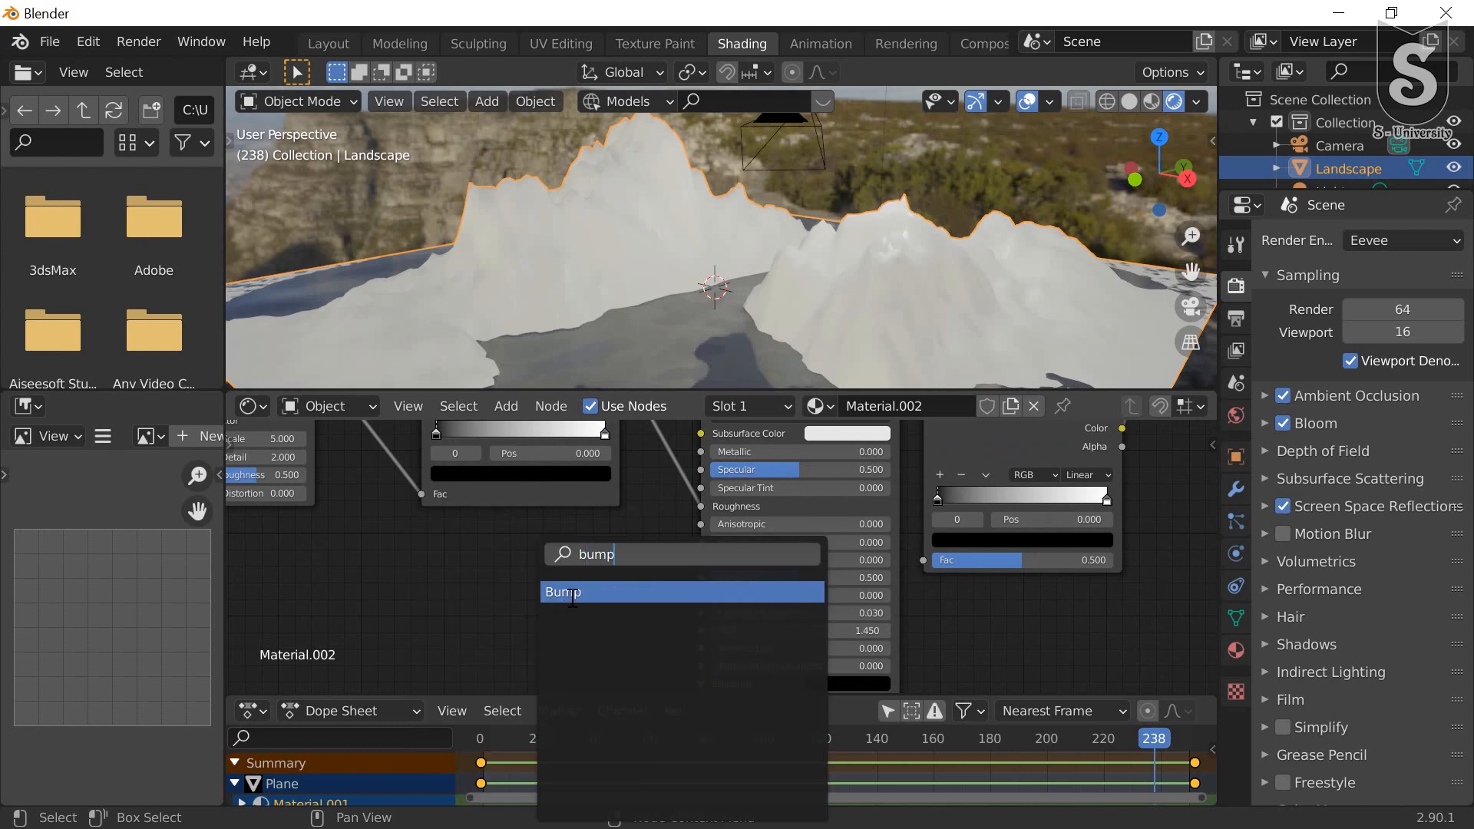
pyautogui.click(567, 593)
pyautogui.click(520, 588)
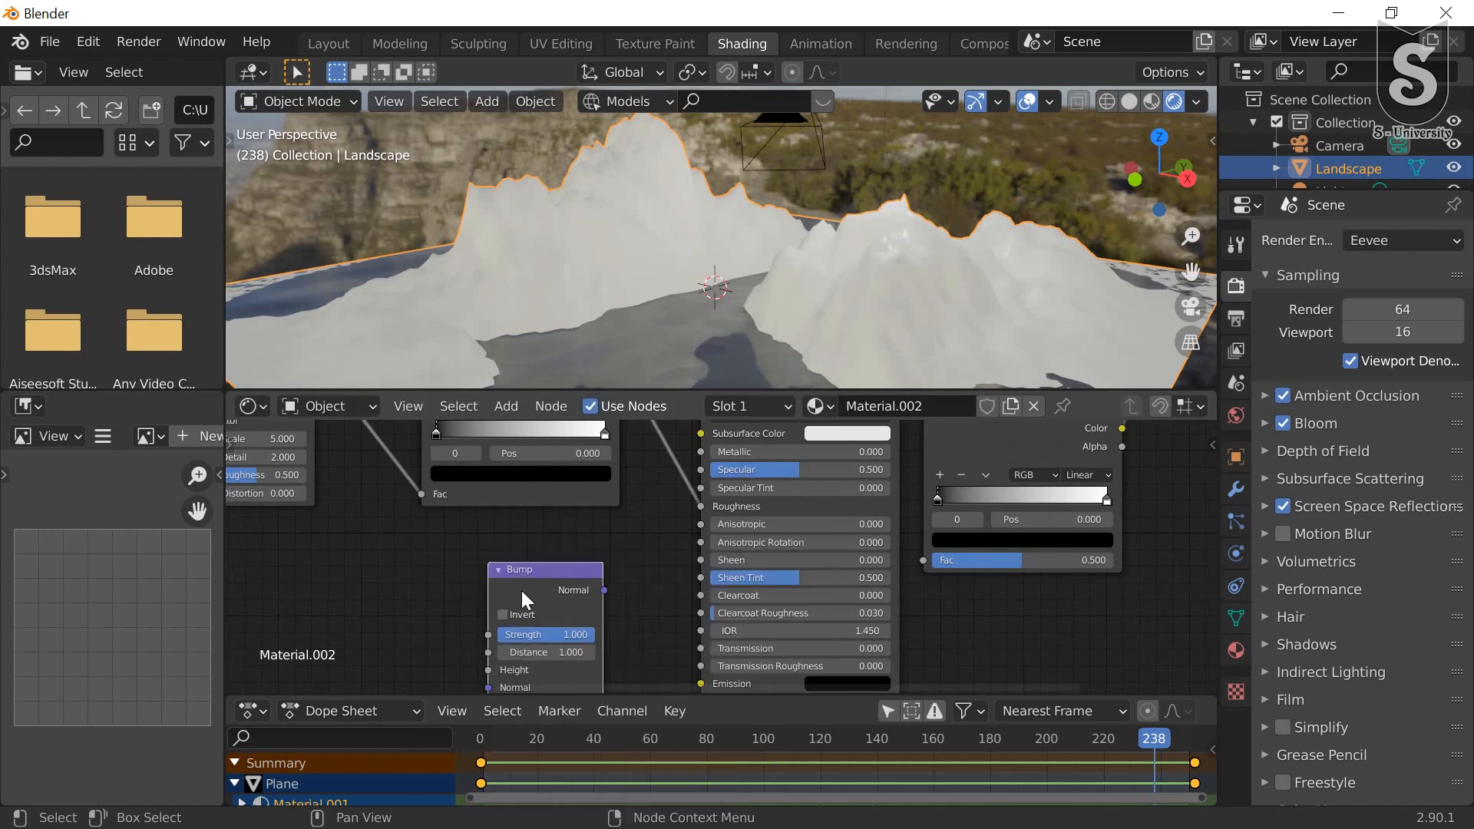
# Step: Connect the Bump node's Normal output to the Principled BSDF's Normal input
pyautogui.scroll(2, 587, 619)
pyautogui.moveTo(595, 548); pyautogui.dragTo(572, 437, button='middle')
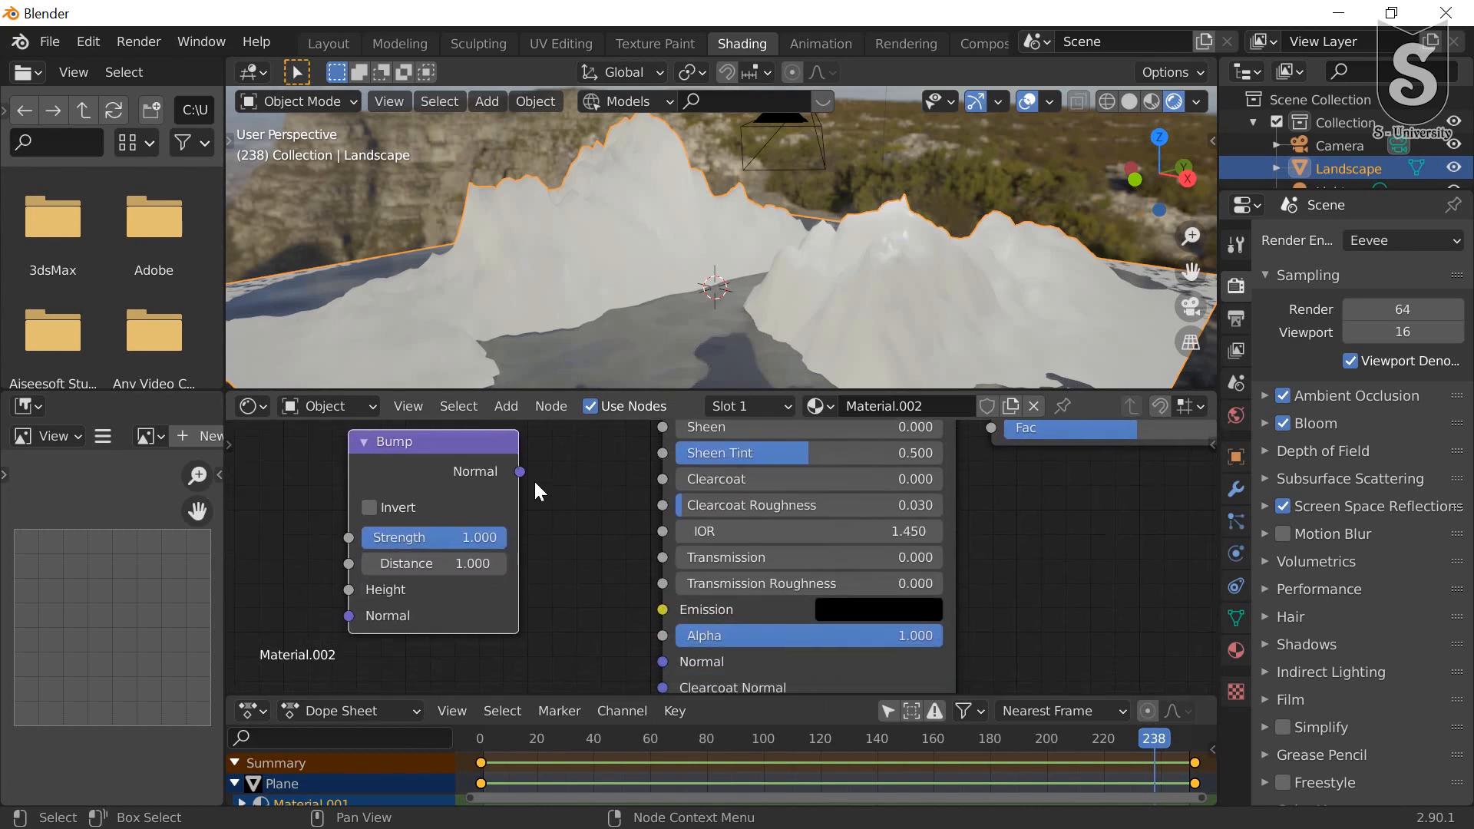
pyautogui.moveTo(520, 471); pyautogui.dragTo(662, 661)
# Step: Connect the first ColorRamp's Color output to the Bump node's Height input
pyautogui.moveTo(573, 634); pyautogui.dragTo(636, 741, button='middle')
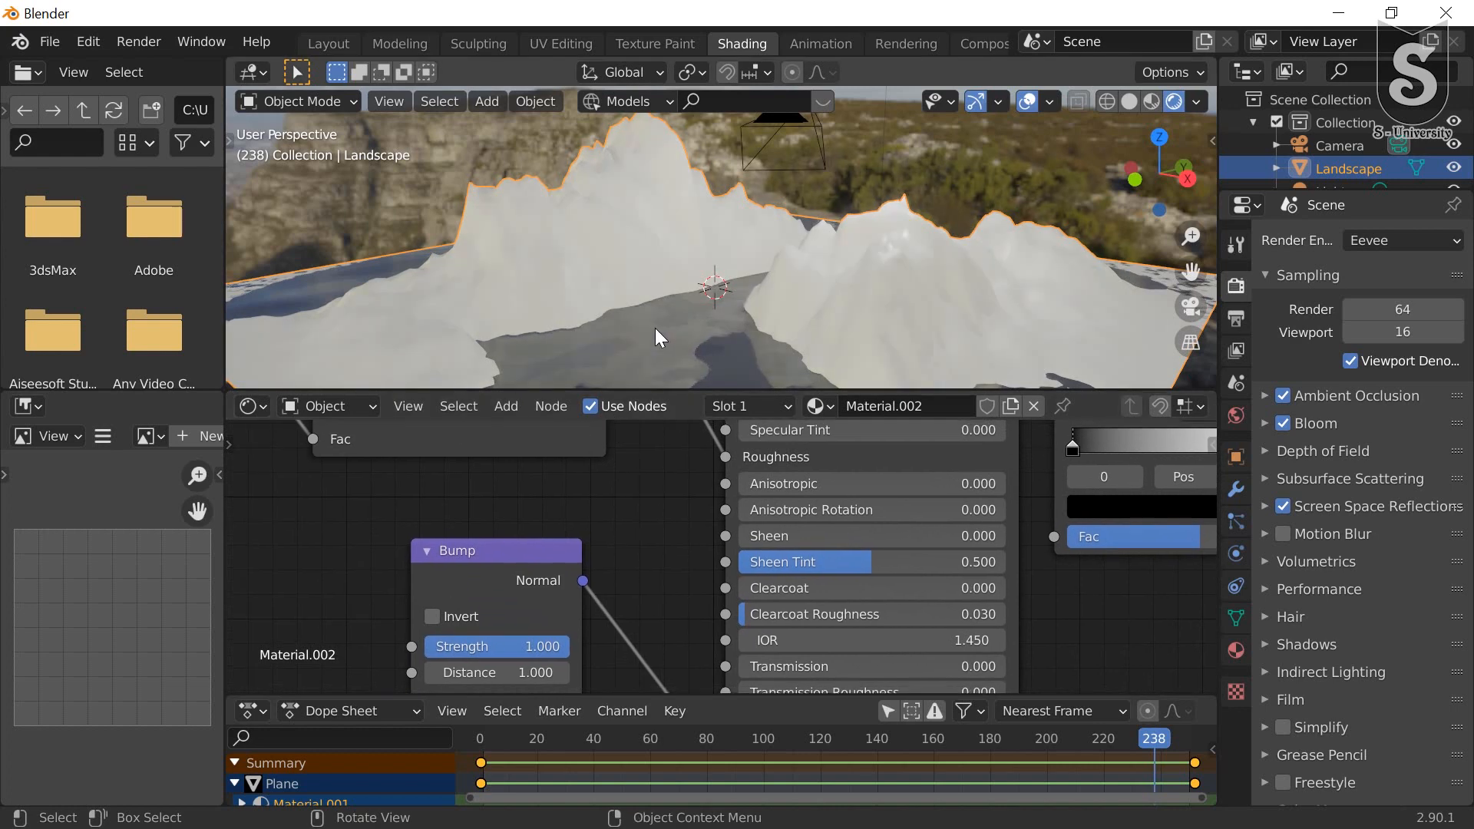
pyautogui.scroll(-3, 729, 511)
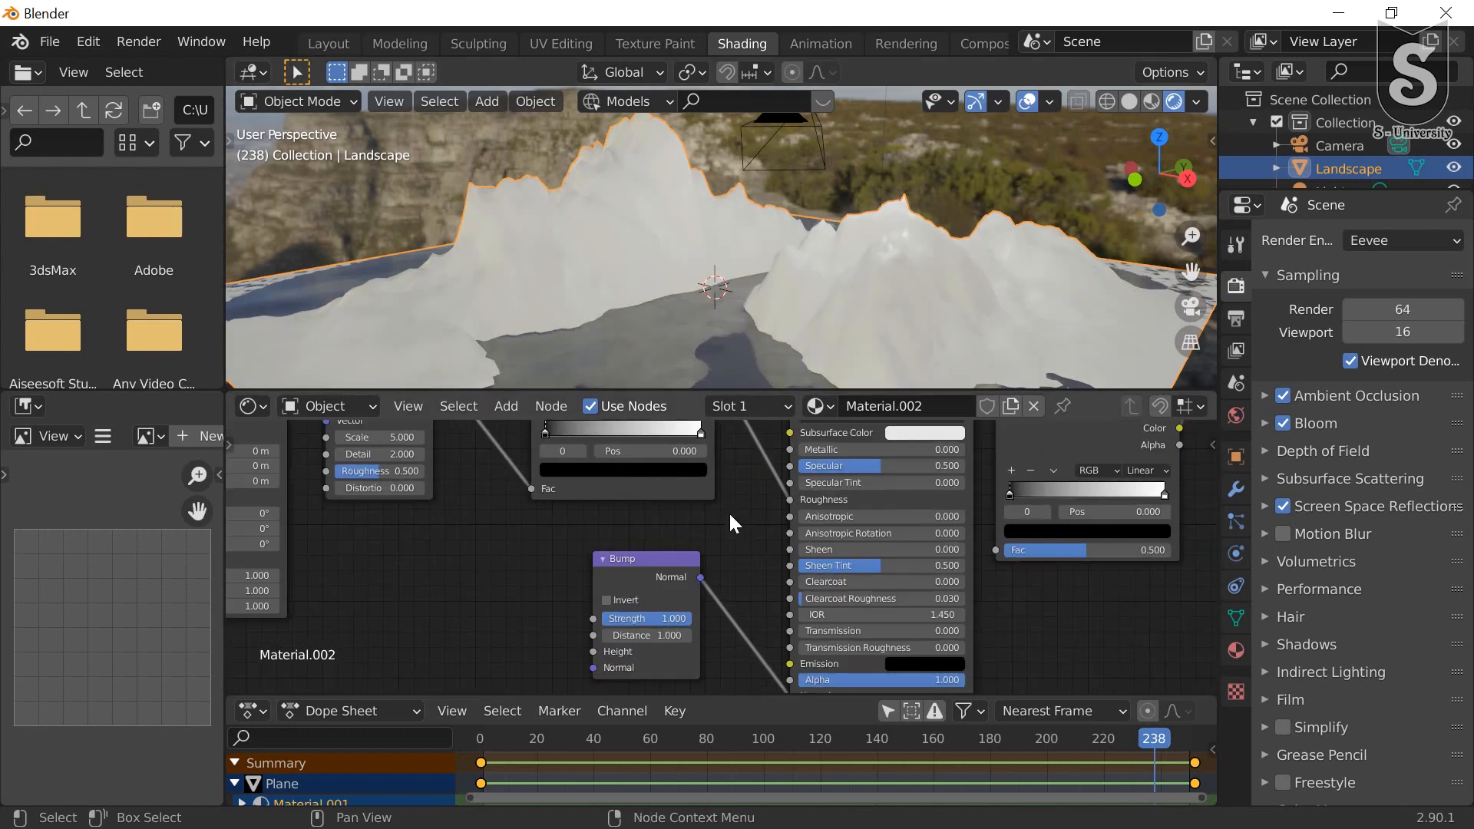
pyautogui.scroll(-2, 730, 512)
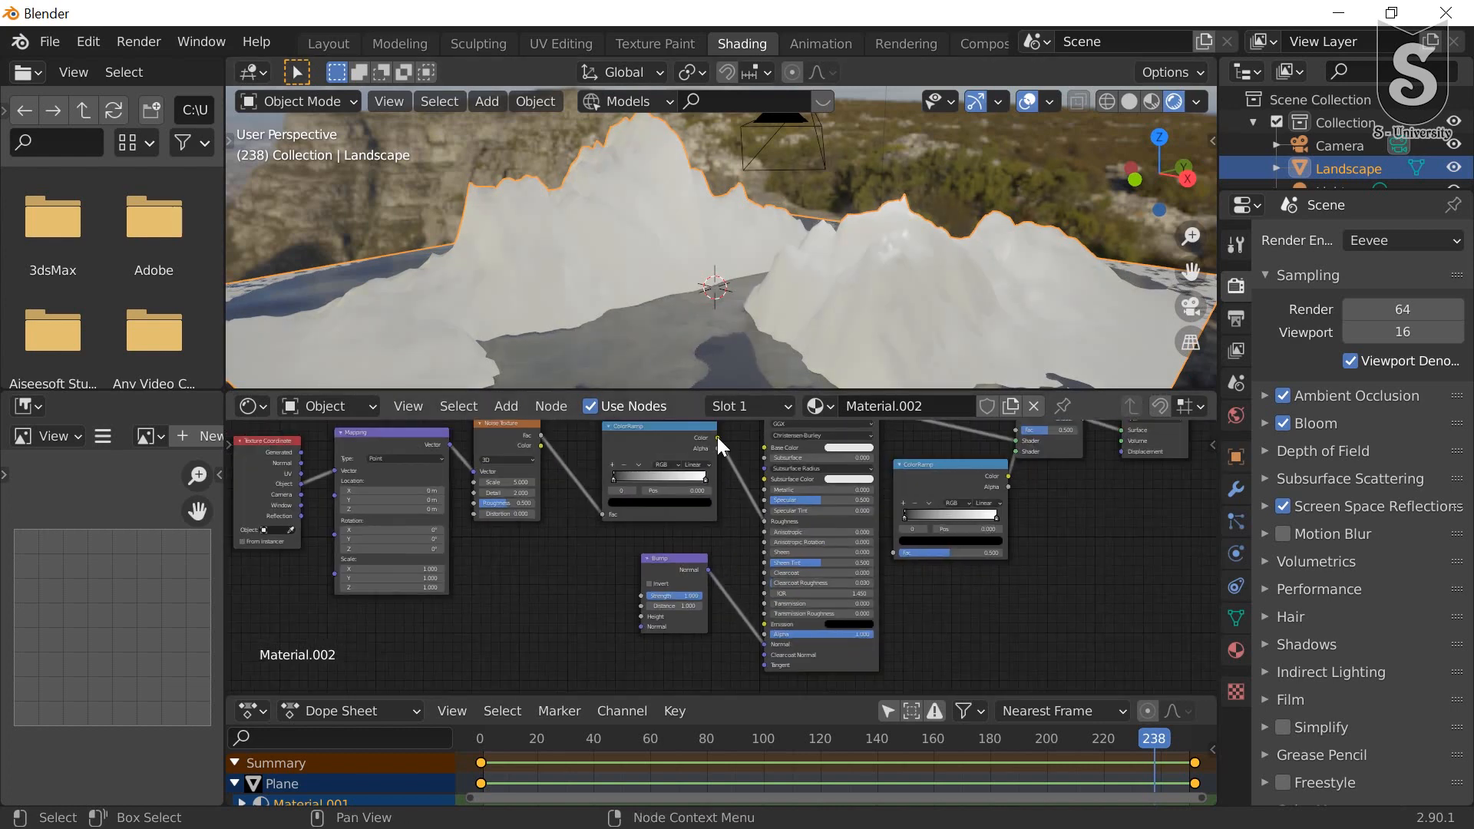
pyautogui.scroll(2, 717, 436)
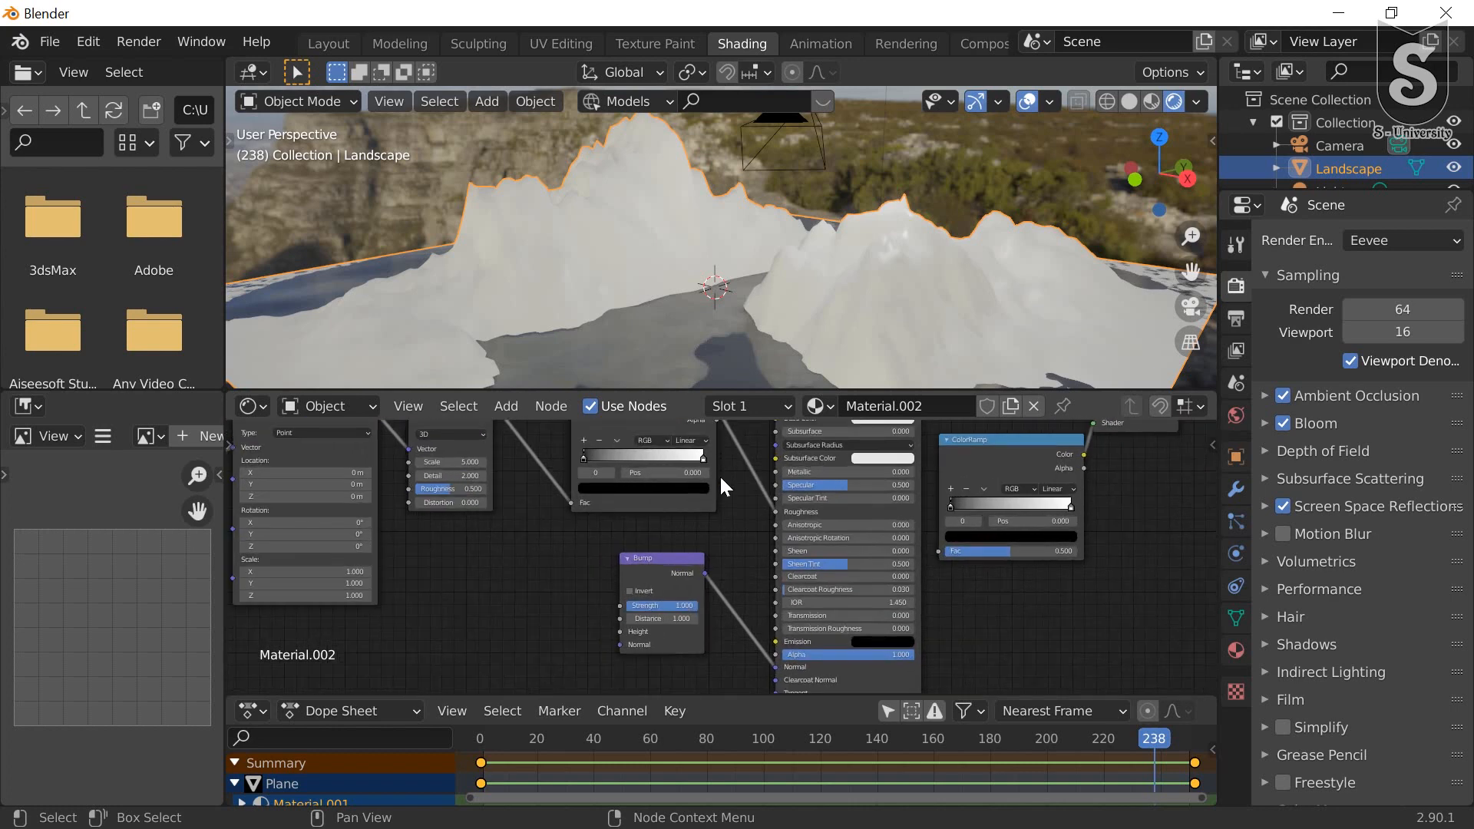
pyautogui.moveTo(718, 545); pyautogui.dragTo(718, 567, button='middle')
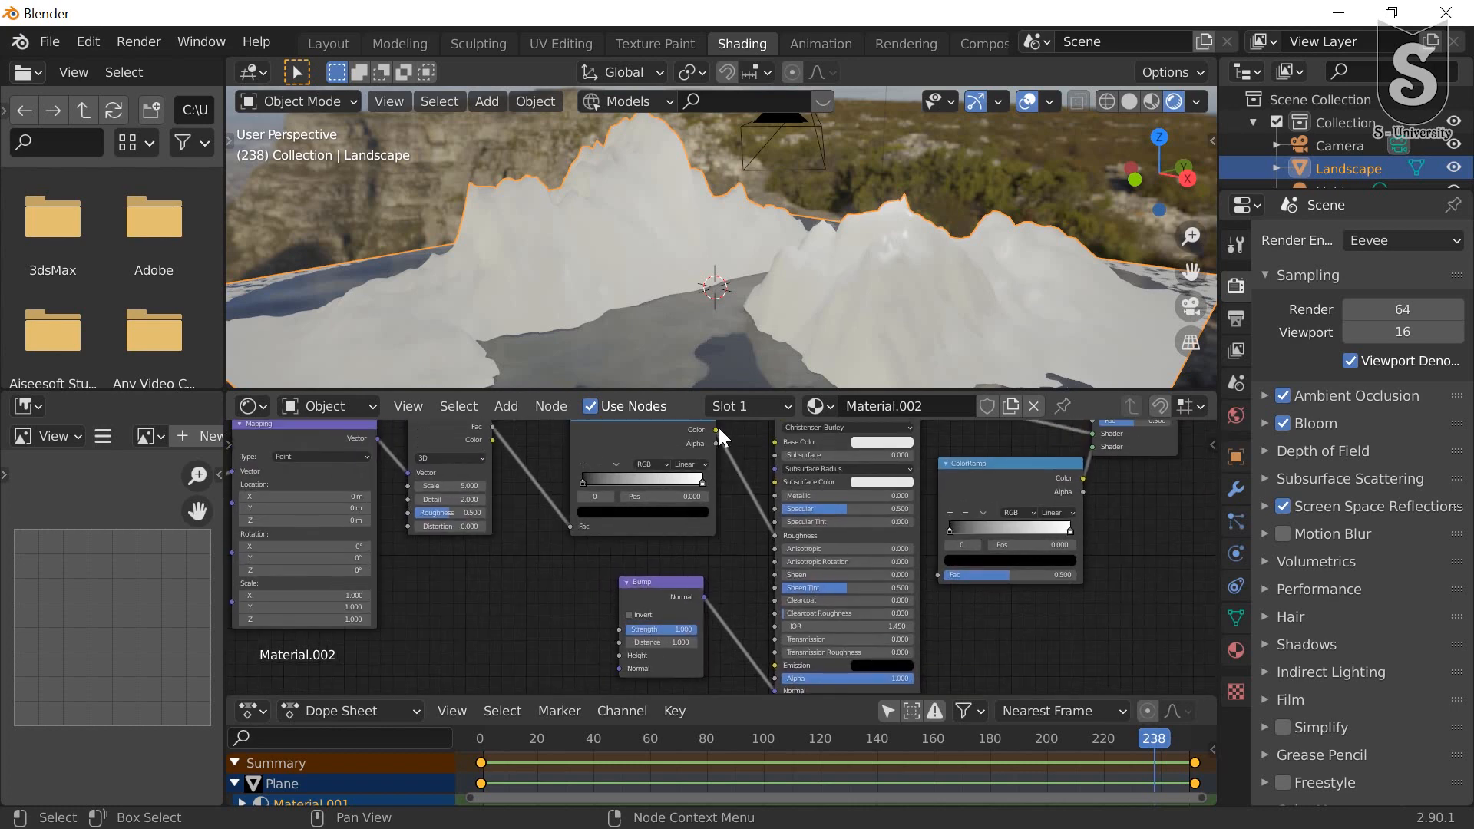
pyautogui.moveTo(716, 430); pyautogui.dragTo(624, 658)
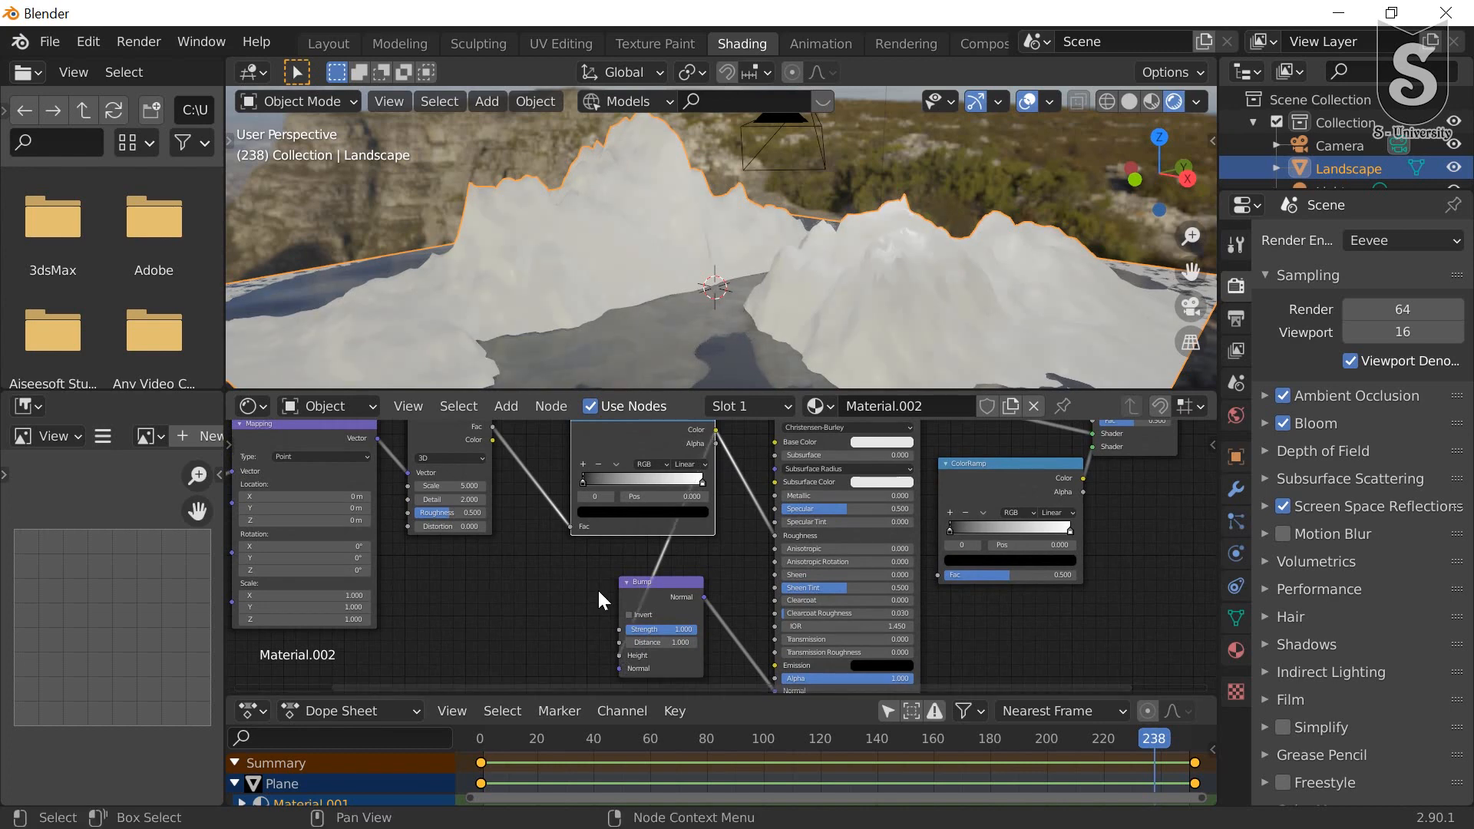
# Step: Move the first ColorRamp's black stop to about 0.370 and its white stop to about 0.830
pyautogui.scroll(2, 597, 583)
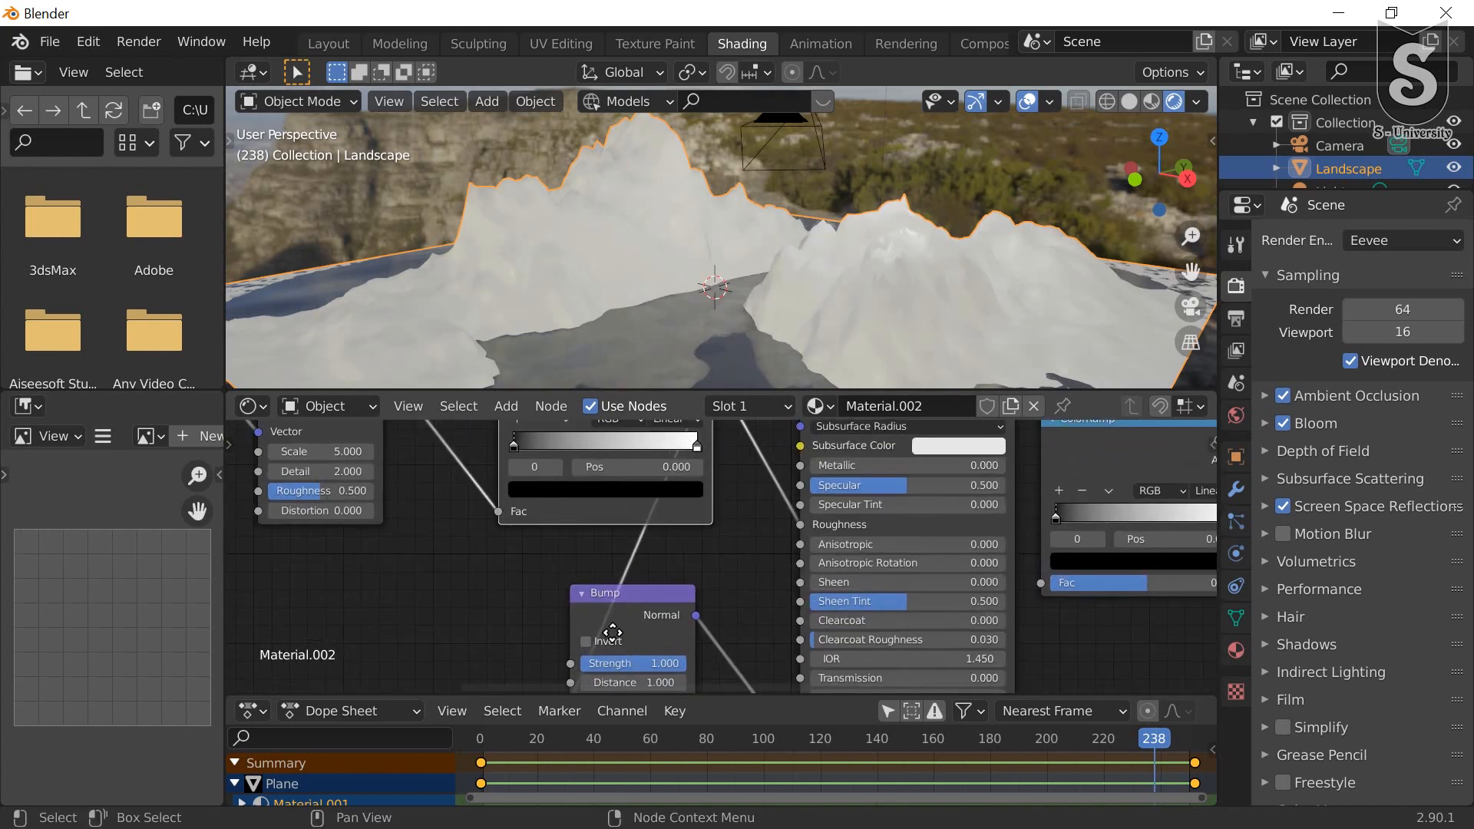
pyautogui.moveTo(598, 585); pyautogui.dragTo(633, 653, button='middle')
pyautogui.scroll(1, 541, 585)
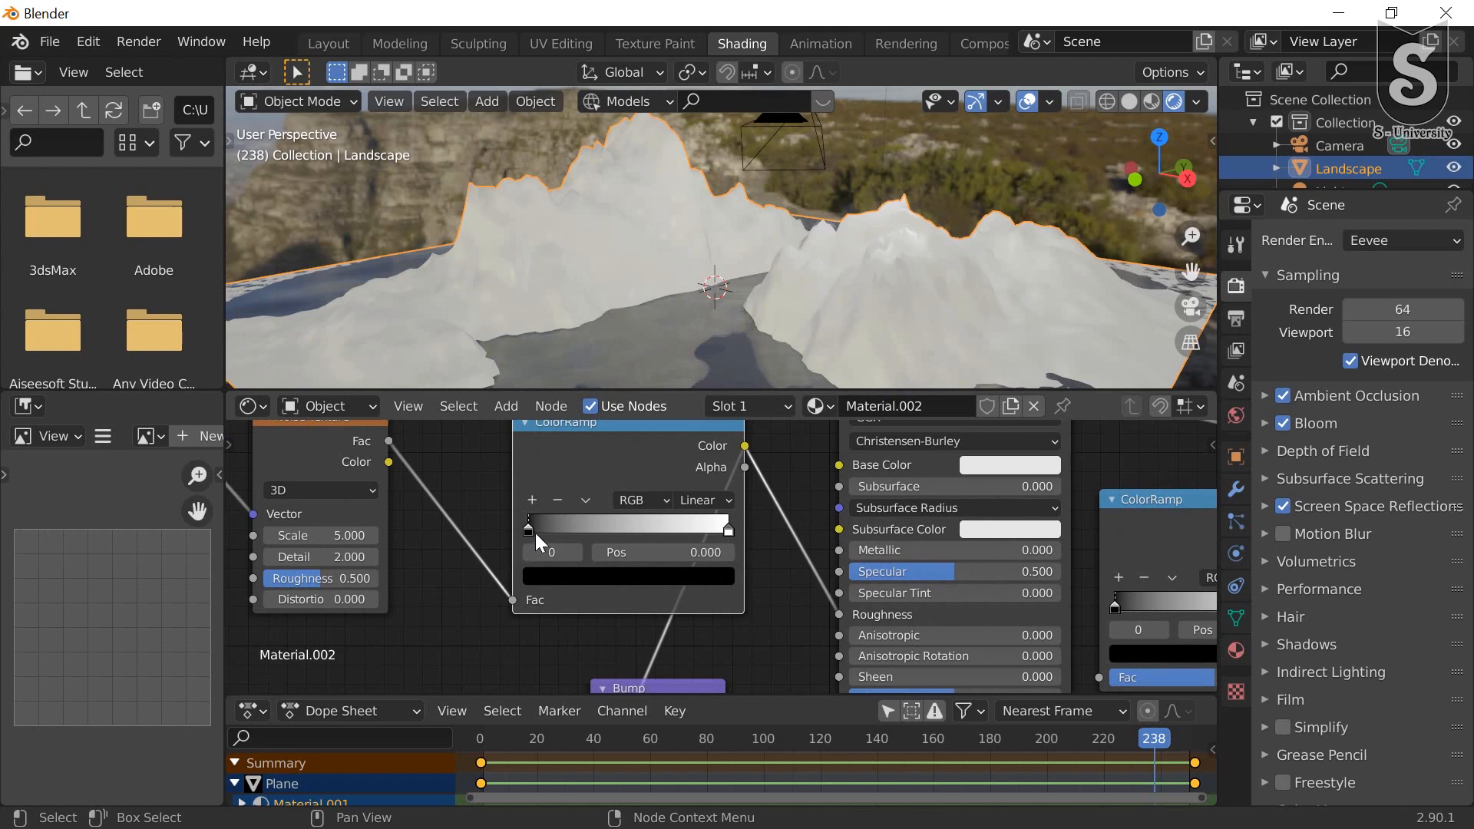
pyautogui.scroll(1, 534, 532)
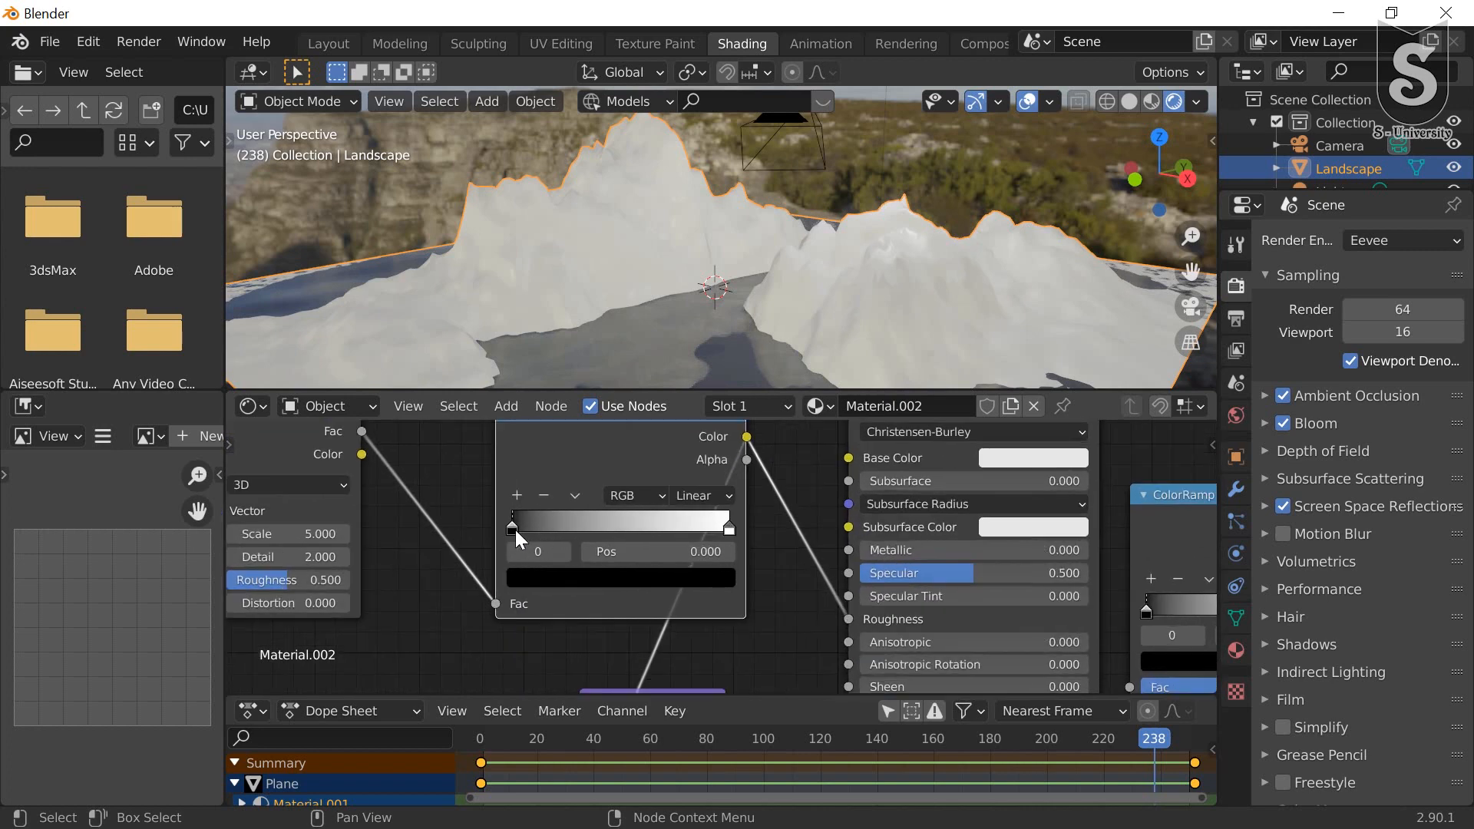
pyautogui.moveTo(515, 530); pyautogui.dragTo(579, 520)
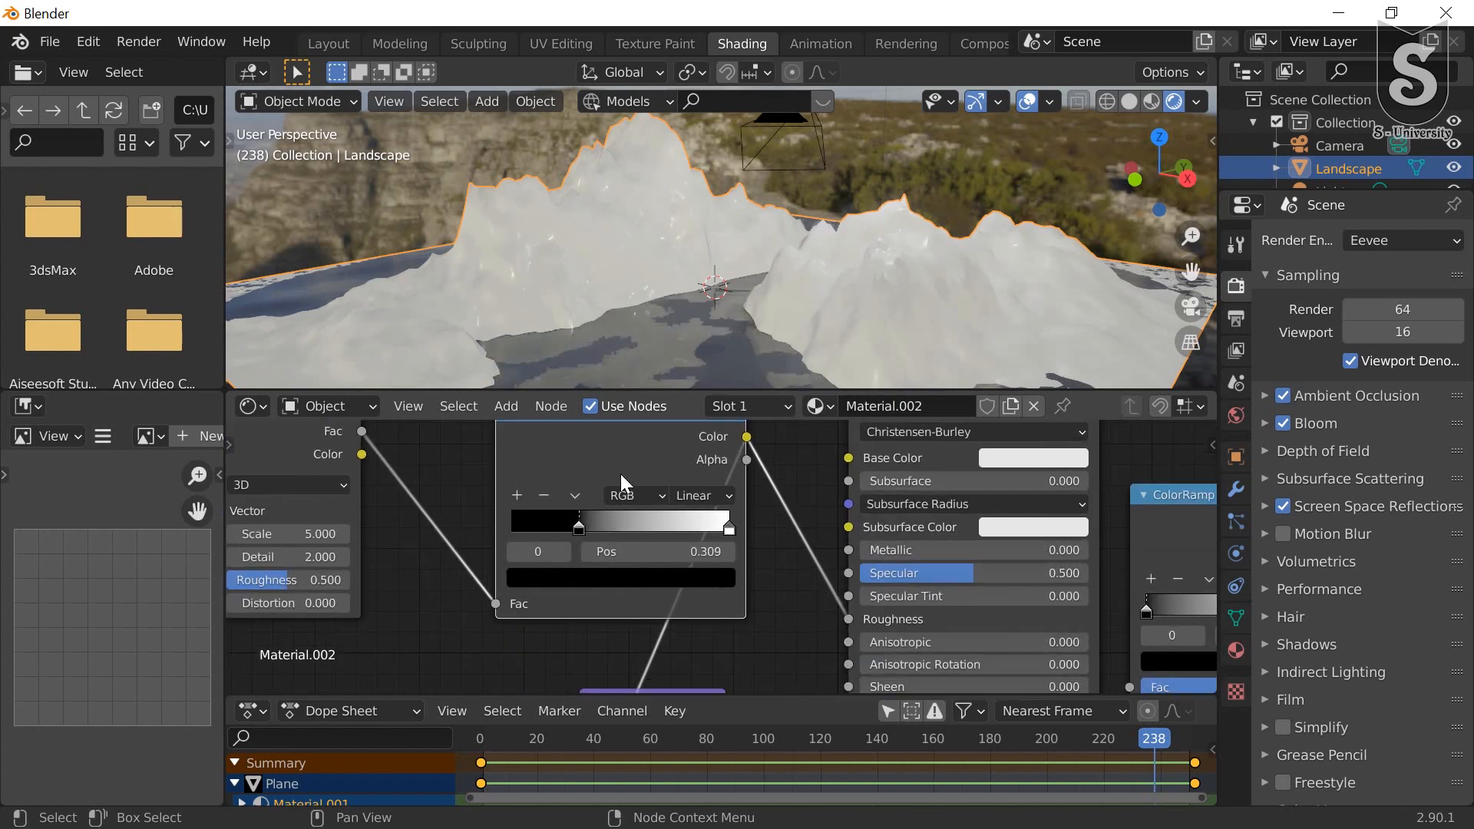
pyautogui.scroll(2, 671, 206)
pyautogui.scroll(3, 671, 206)
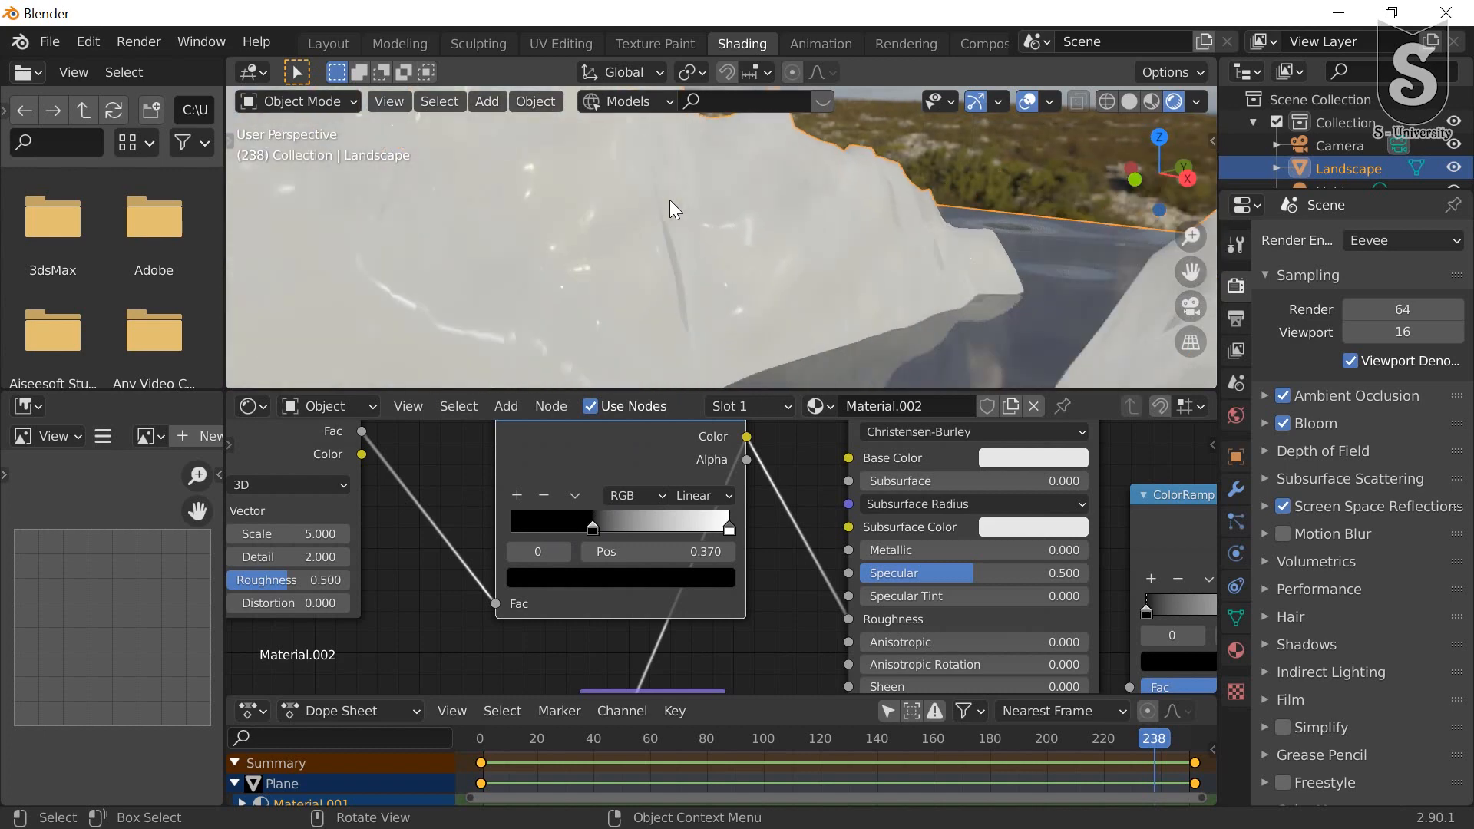
pyautogui.scroll(1, 670, 199)
pyautogui.moveTo(729, 532); pyautogui.dragTo(691, 529)
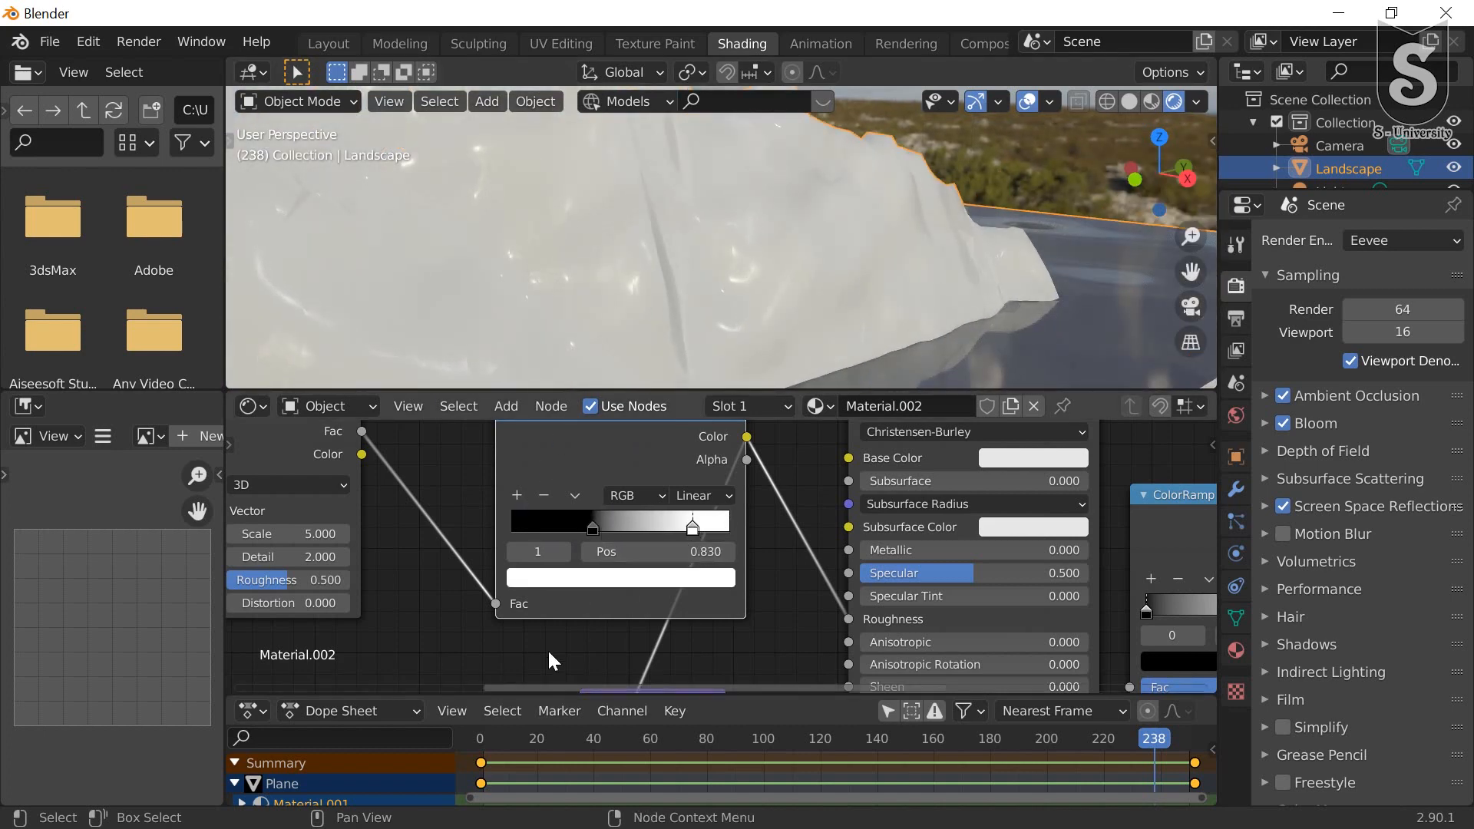
# Step: Raise the Noise Texture's Detail to 16
pyautogui.scroll(-1, 544, 647)
pyautogui.moveTo(420, 591); pyautogui.dragTo(509, 605, button='middle')
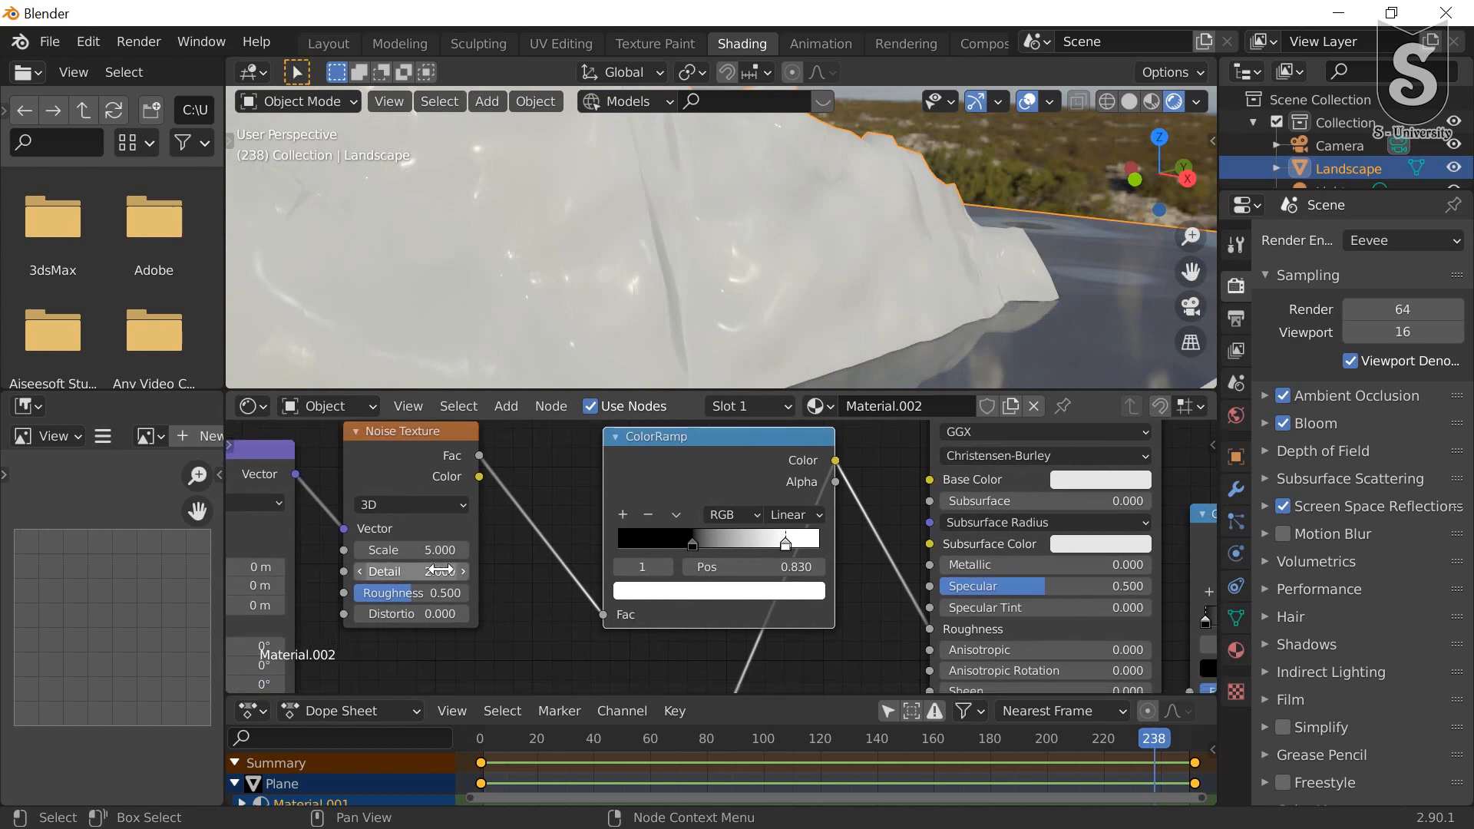
pyautogui.moveTo(425, 571); pyautogui.dragTo(538, 572)
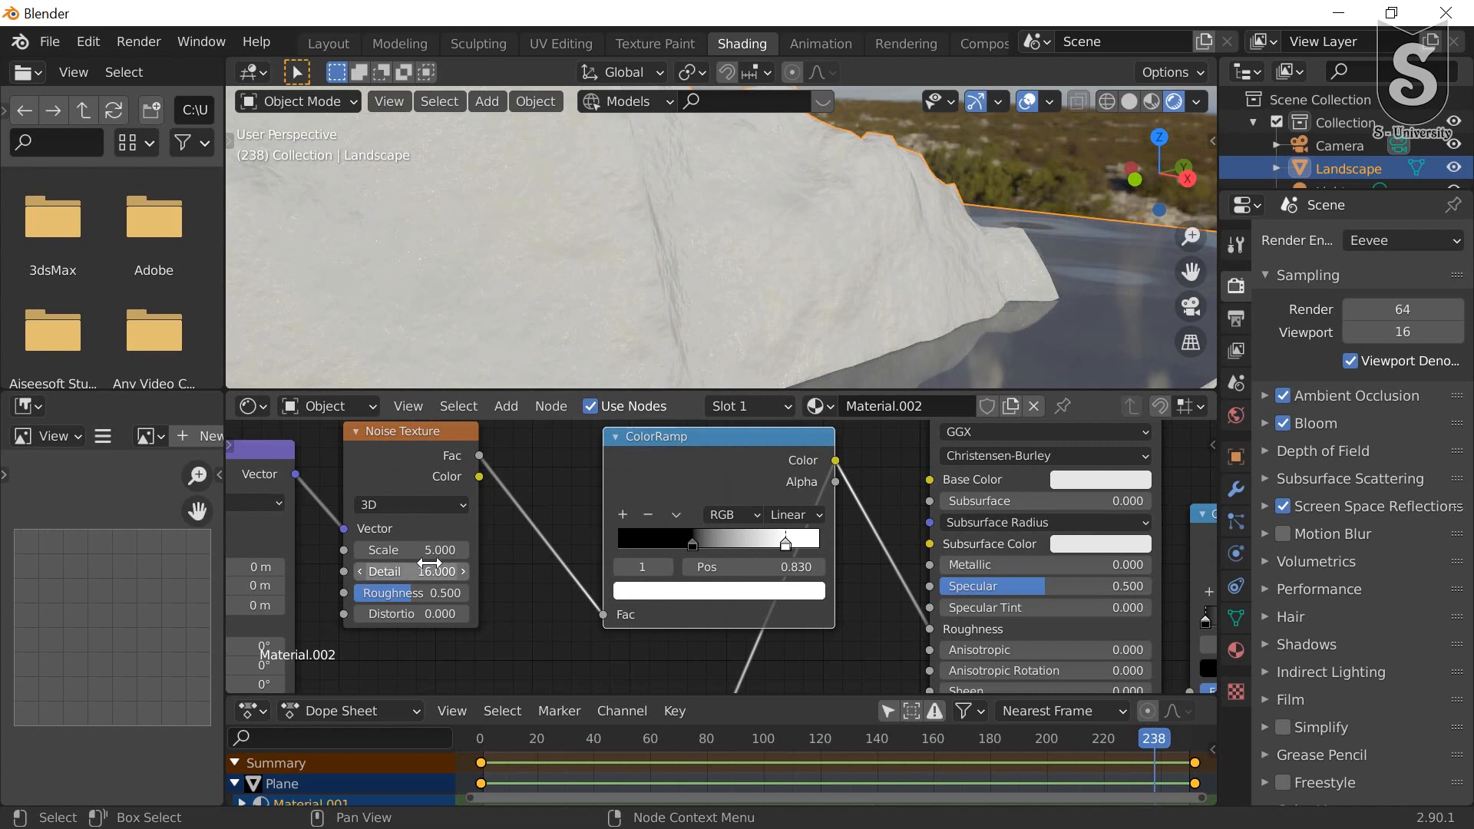
# Step: Change the Principled BSDF's Base Color to a dark brown
pyautogui.moveTo(530, 545); pyautogui.dragTo(496, 614, button='middle')
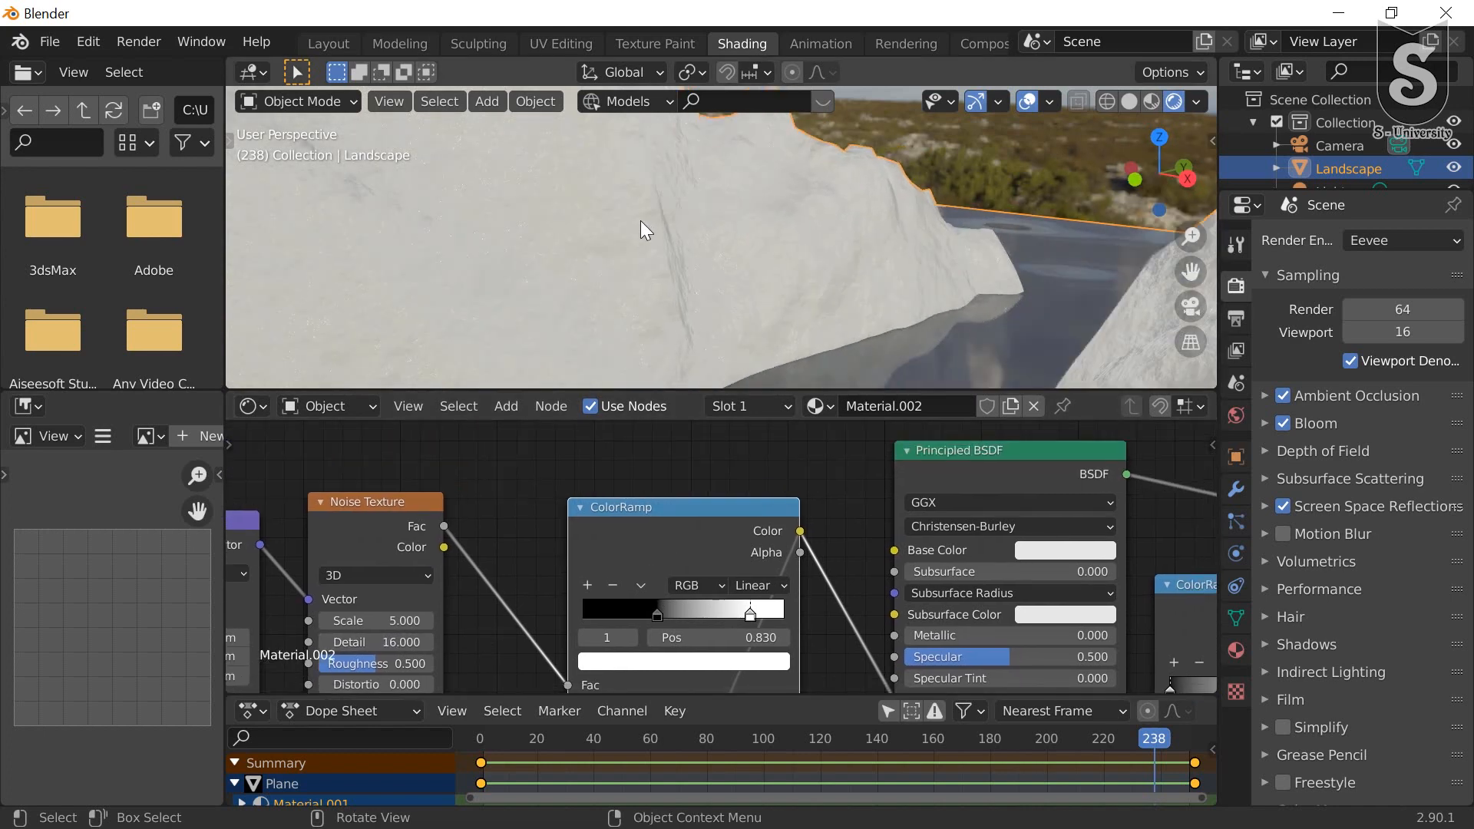
pyautogui.moveTo(648, 191); pyautogui.dragTo(619, 307, button='middle')
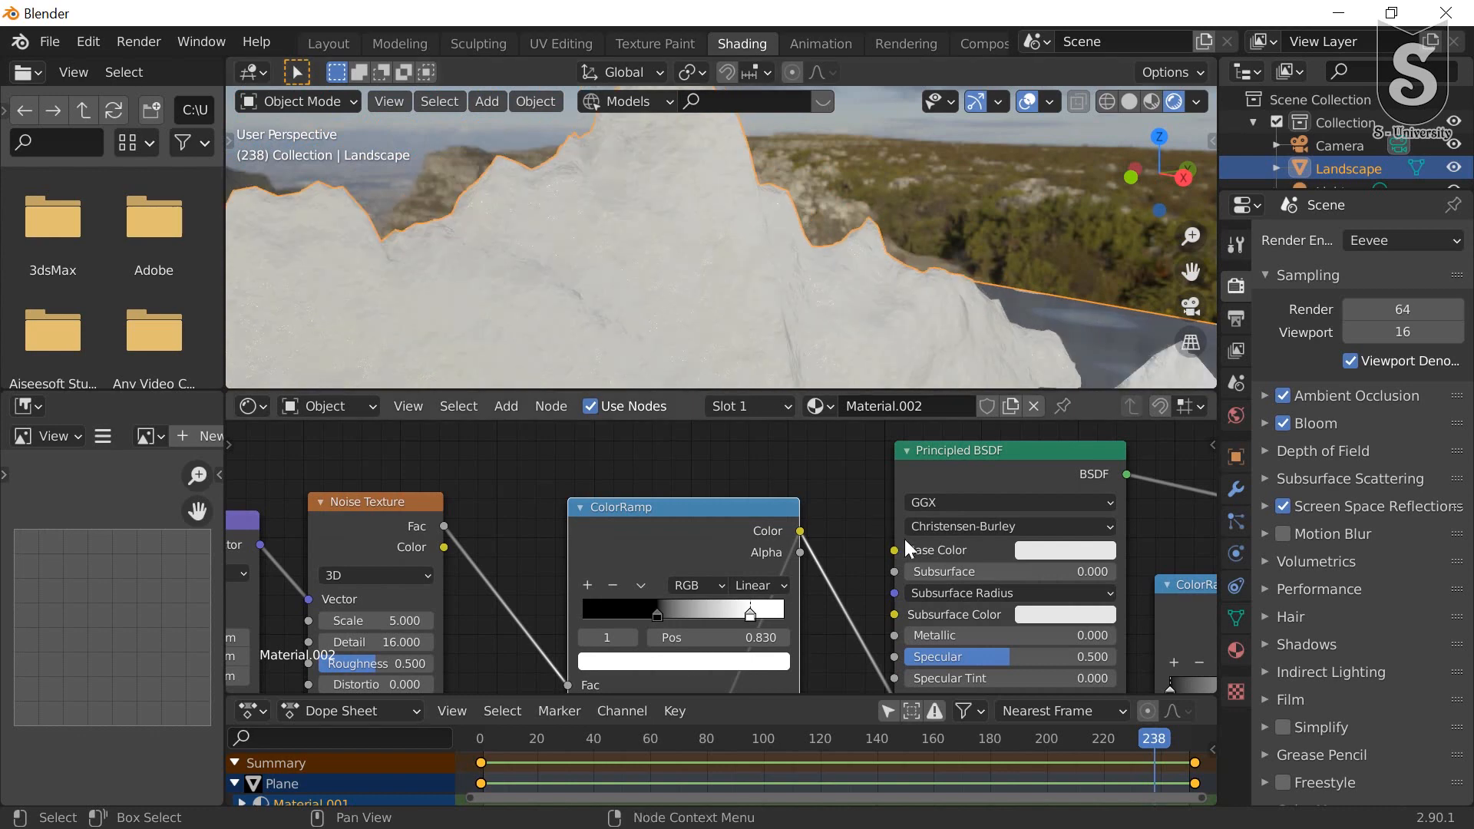
pyautogui.click(1071, 559)
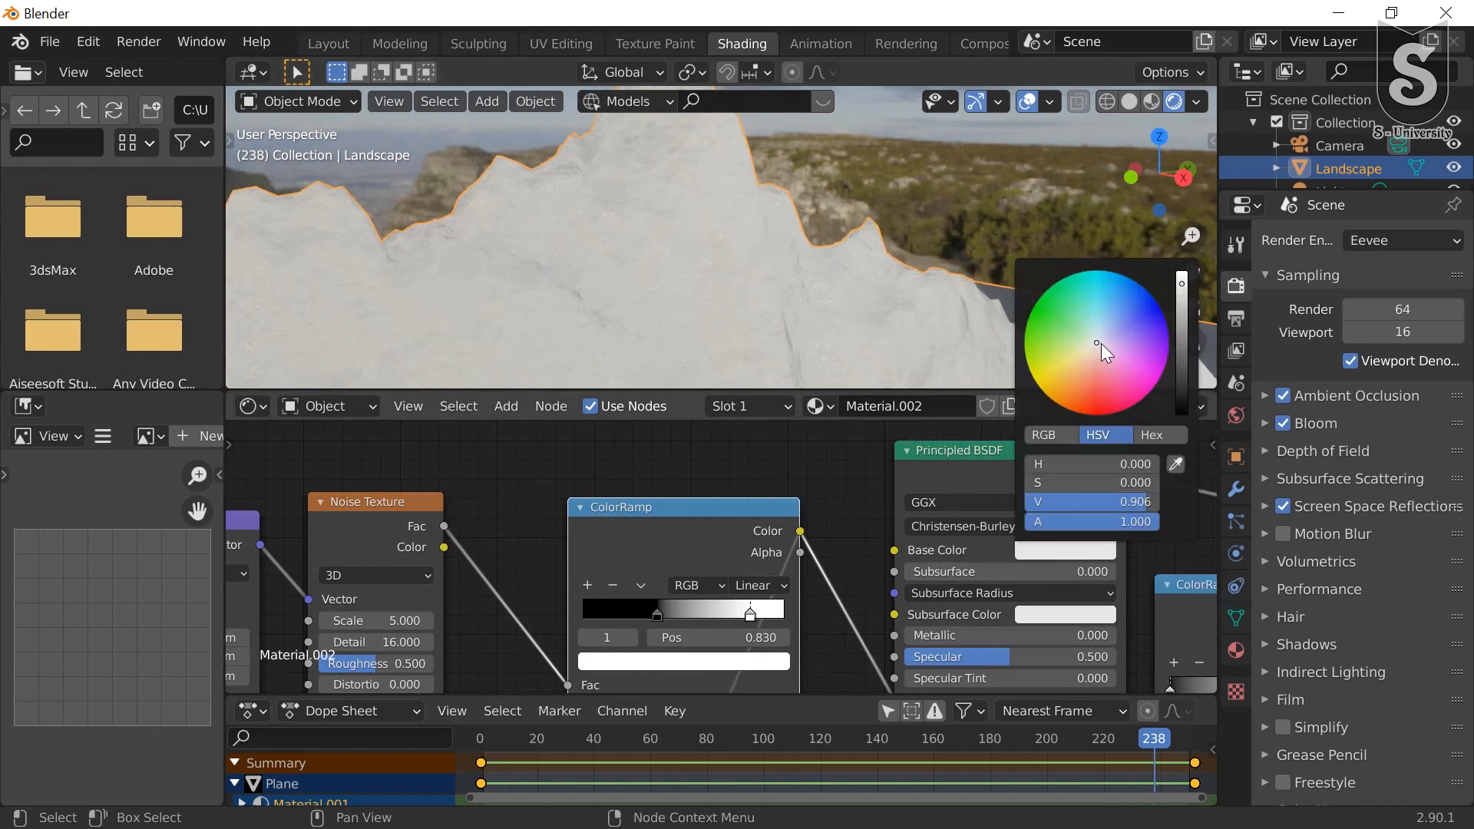
pyautogui.moveTo(1101, 346); pyautogui.dragTo(1092, 373)
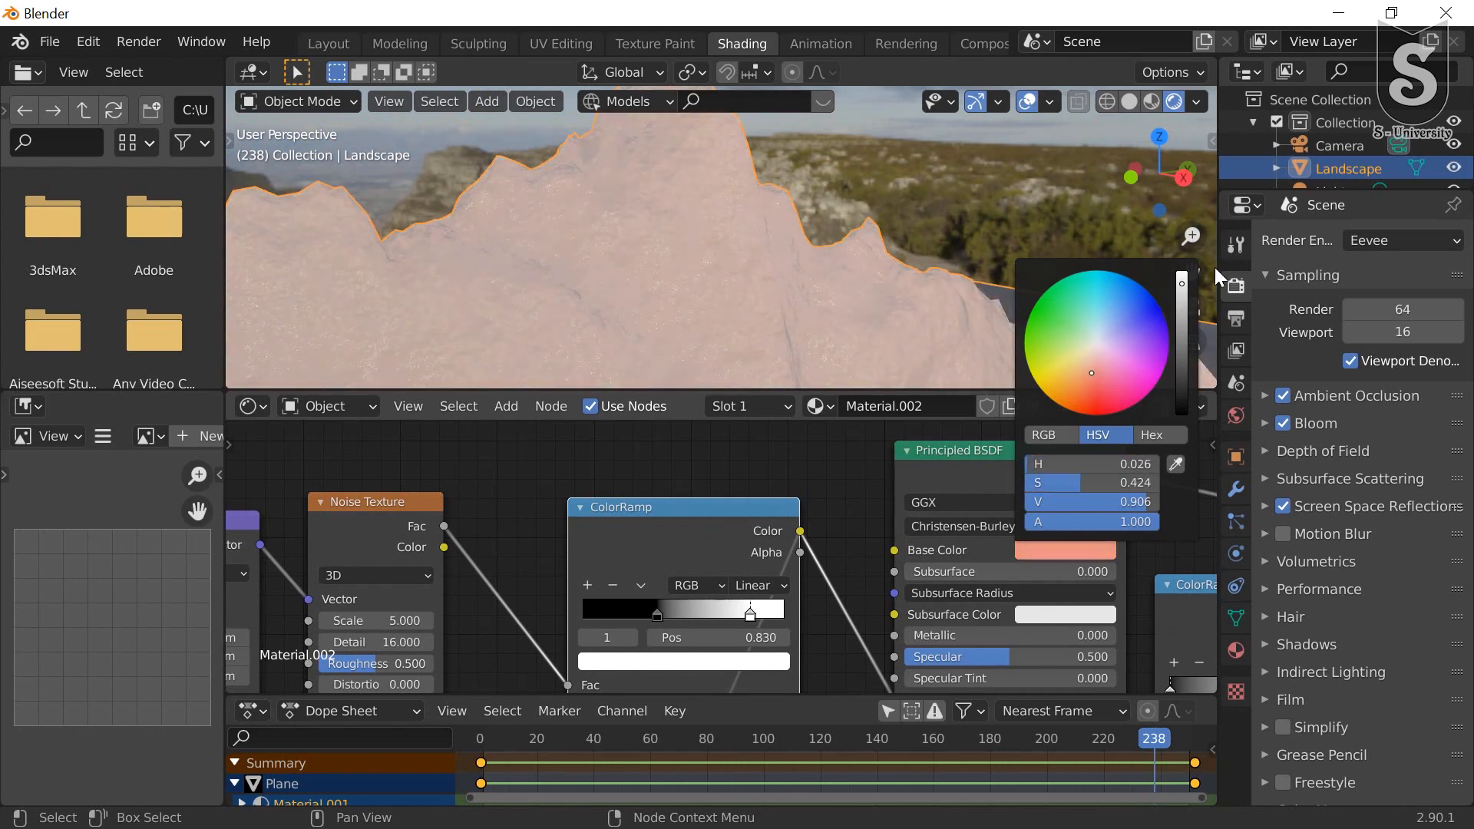
pyautogui.moveTo(1184, 284)
pyautogui.mouseDown()
pyautogui.moveTo(1182, 355)
pyautogui.moveTo(1081, 367)
pyautogui.mouseUp()
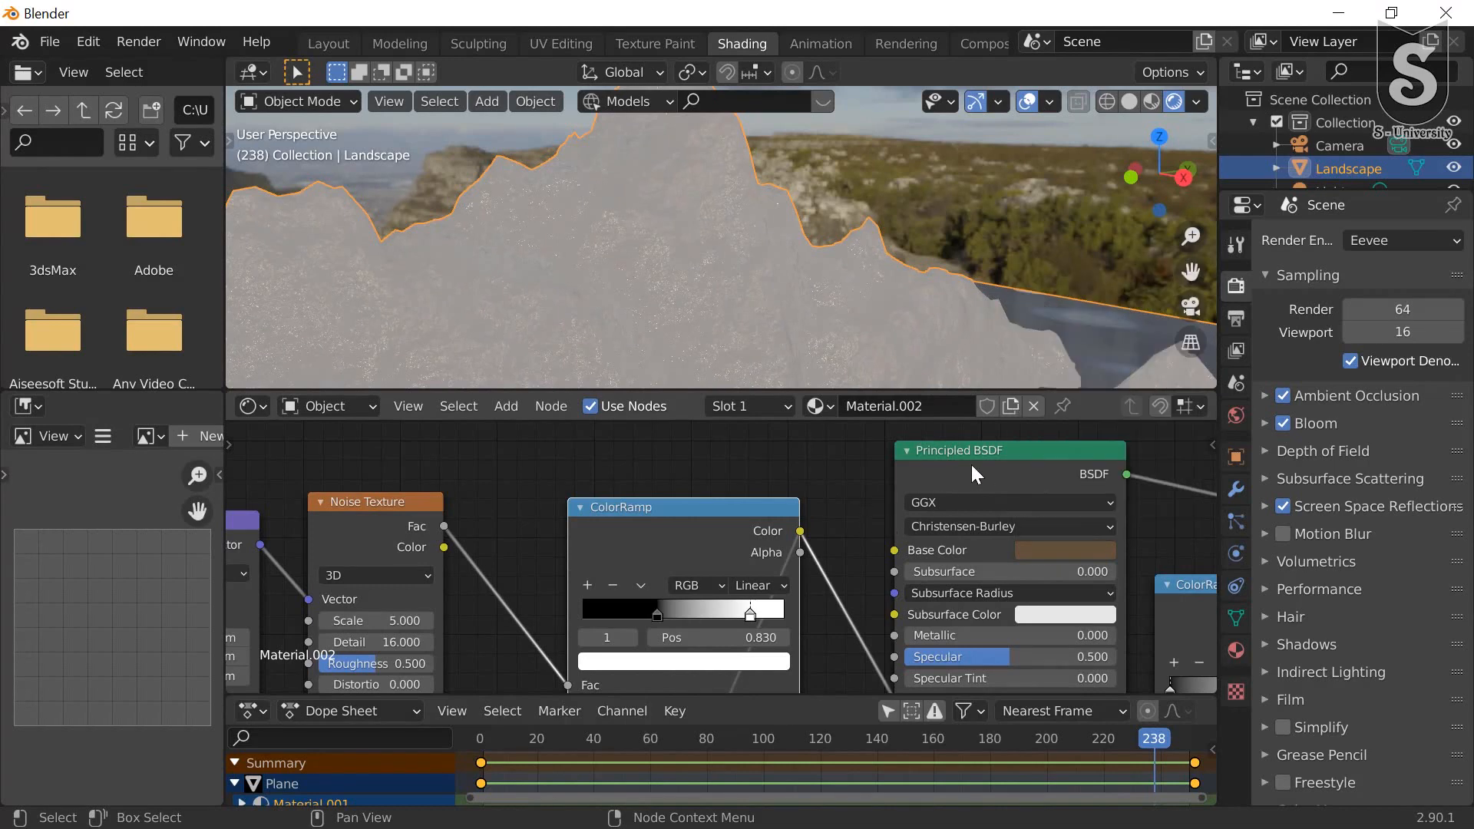
# Step: Move the second ColorRamp's black stop to about 0.227 and its white stop to about 0.518
pyautogui.moveTo(998, 503); pyautogui.dragTo(583, 427, button='middle')
pyautogui.scroll(-1, 968, 592)
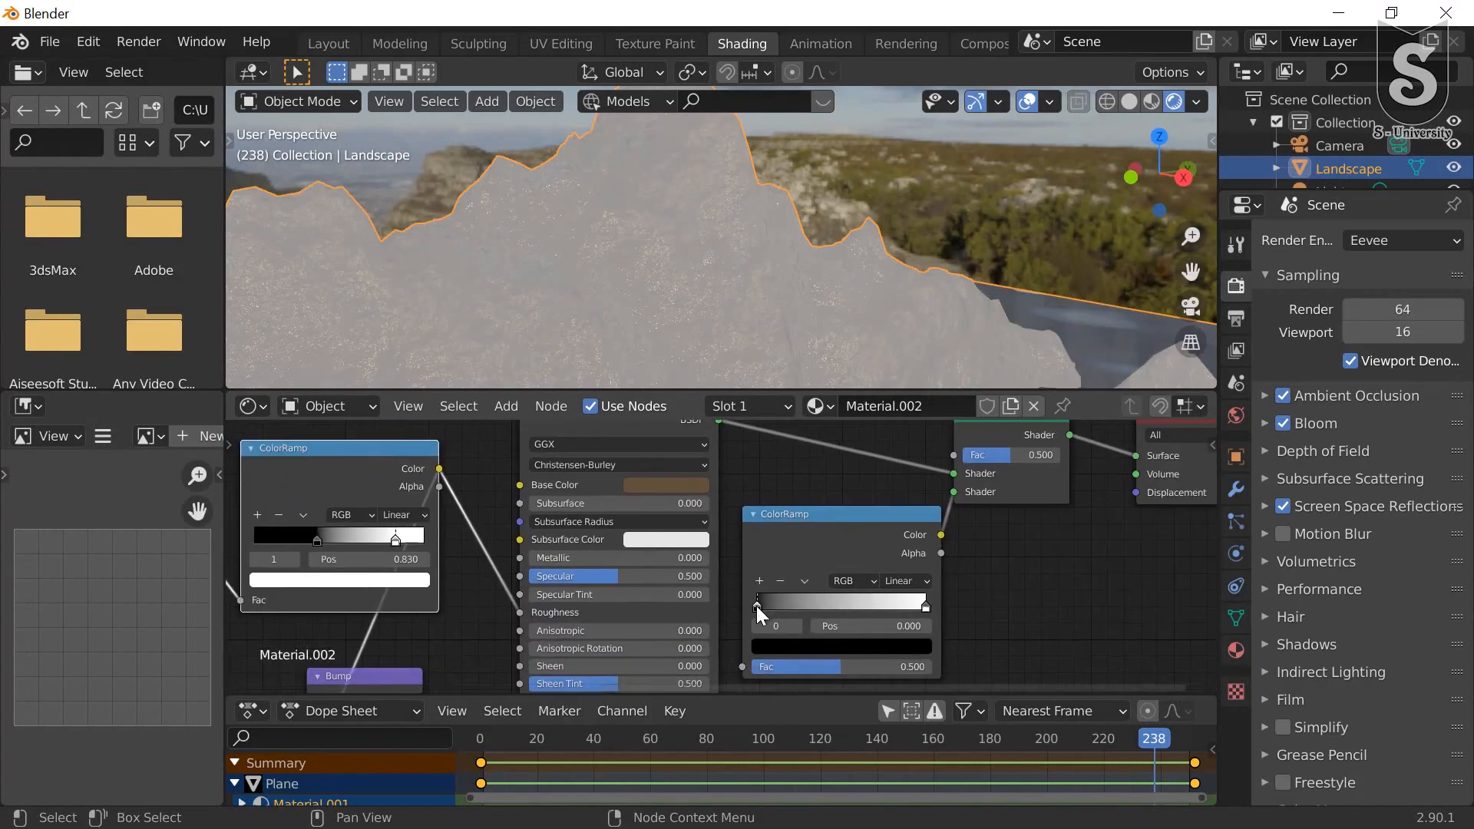
pyautogui.moveTo(757, 606); pyautogui.dragTo(797, 612)
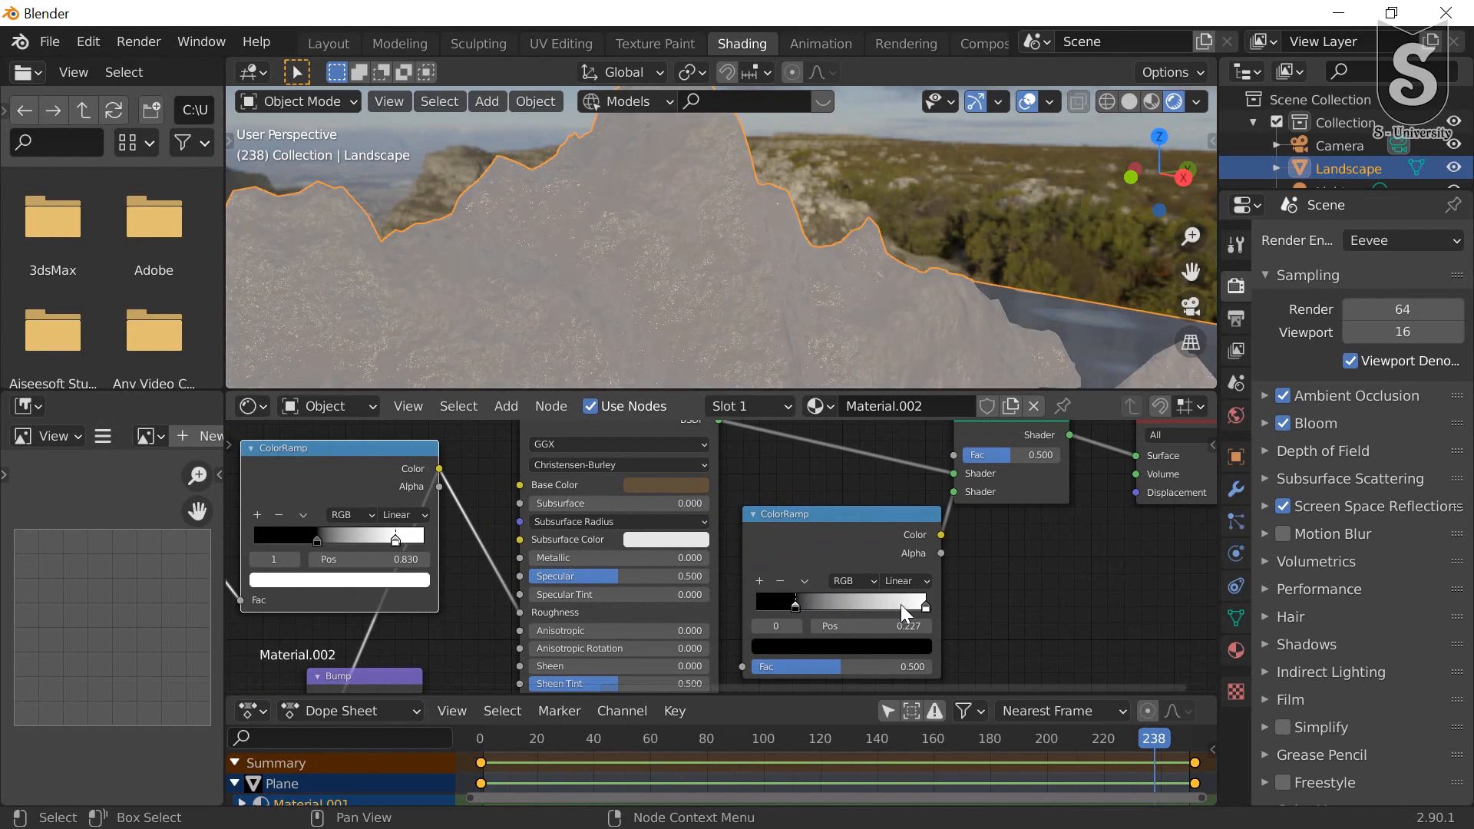
pyautogui.moveTo(920, 602); pyautogui.dragTo(841, 584)
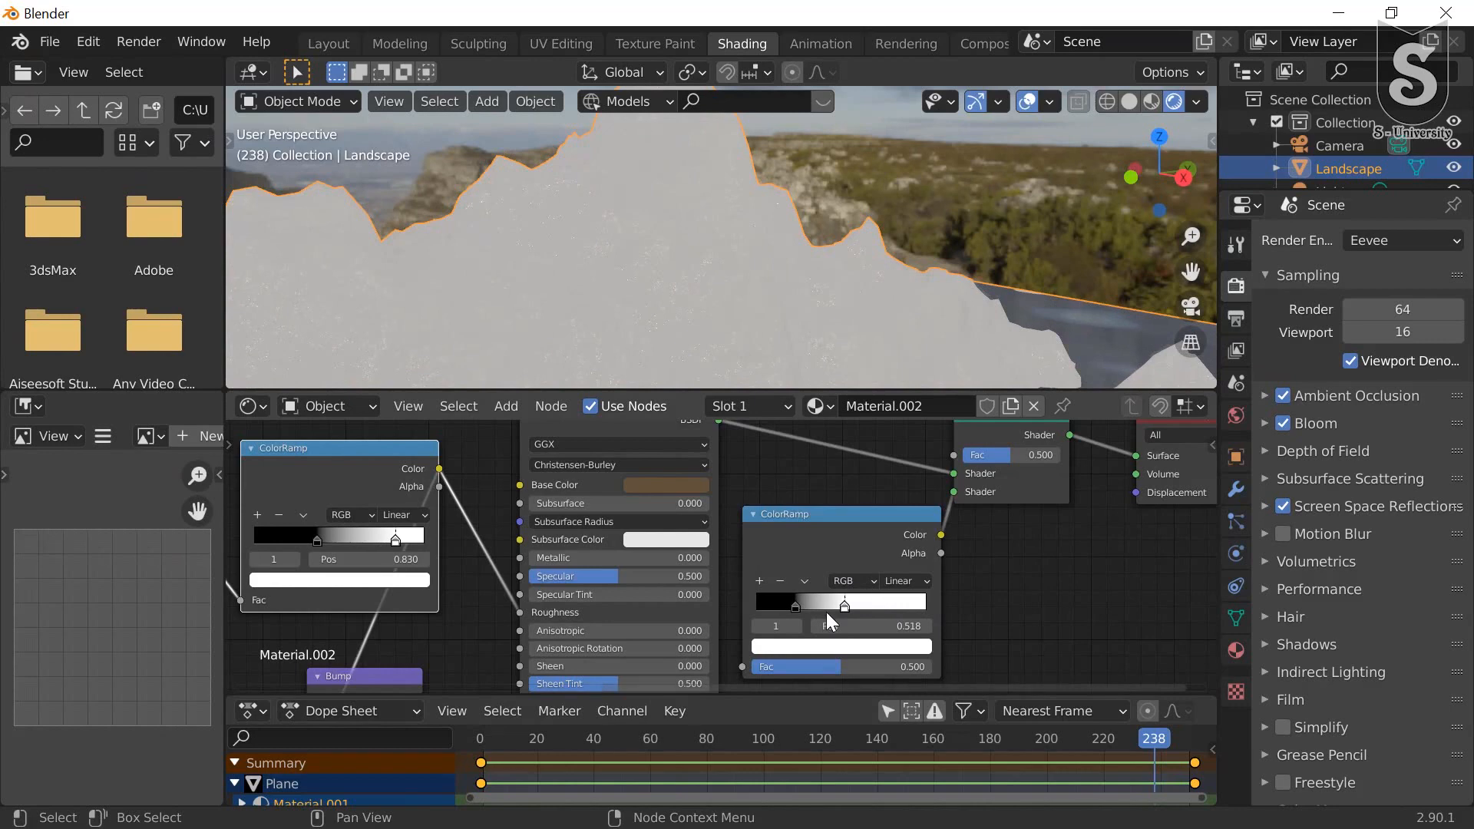
# Step: Connect the Noise Texture's Fac output to the second ColorRamp's Fac input
pyautogui.moveTo(827, 611); pyautogui.dragTo(953, 576, button='middle')
pyautogui.scroll(-3, 897, 591)
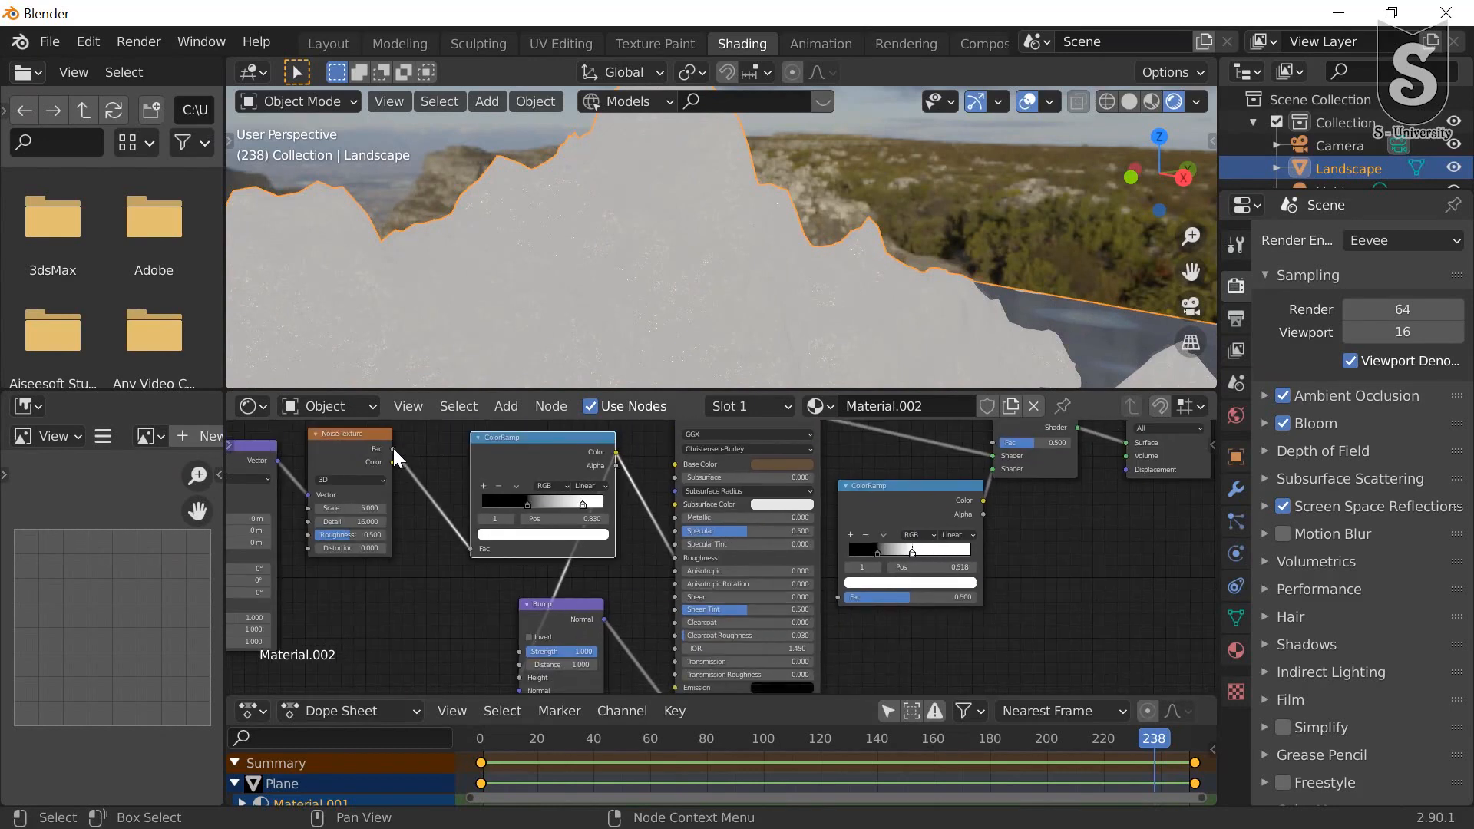
pyautogui.moveTo(393, 449); pyautogui.dragTo(840, 597)
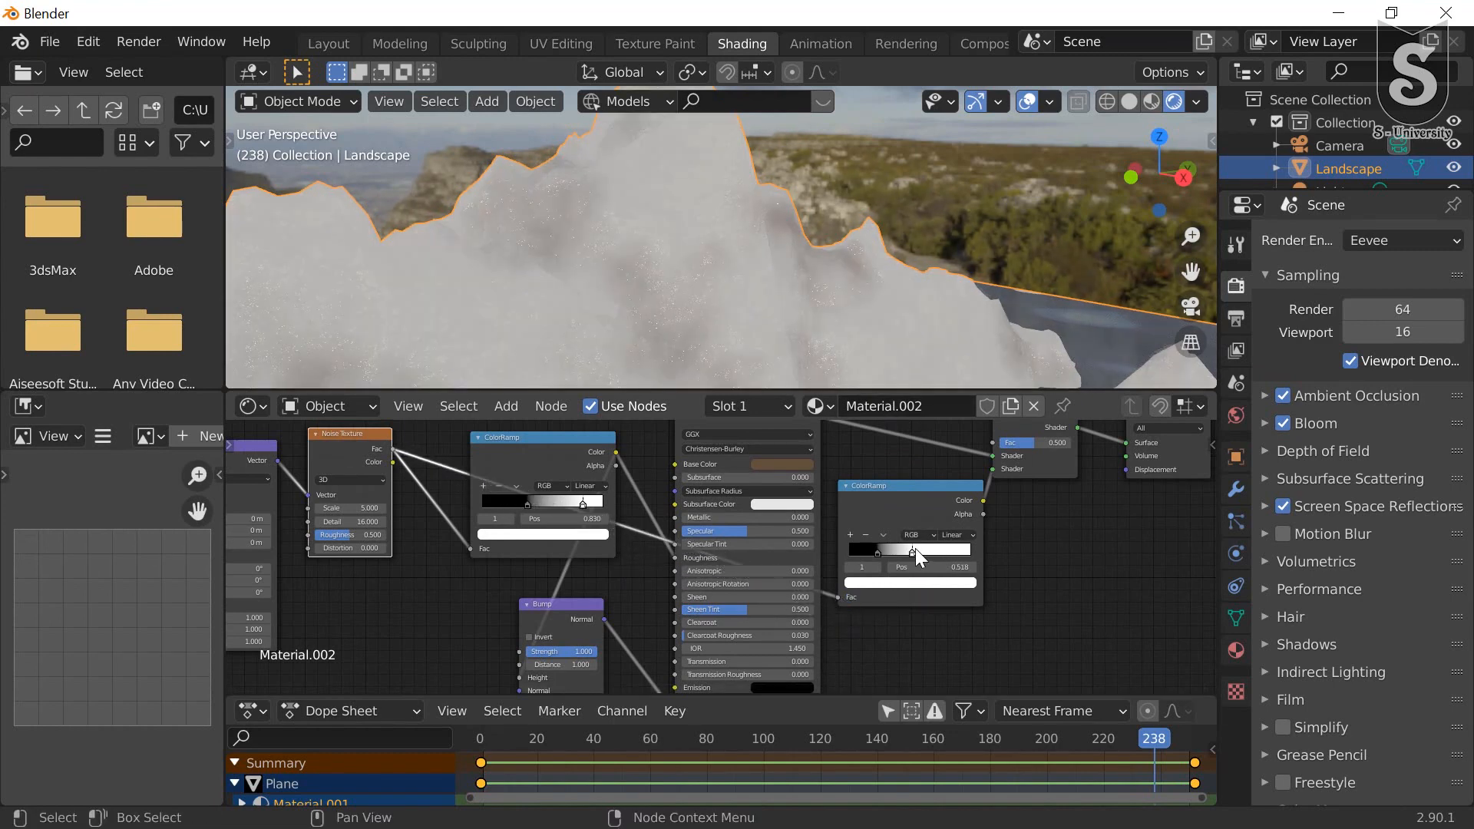
# Step: Place the second ColorRamp's white stop at about 0.697 and bring its black stop closer to it around the middle
pyautogui.moveTo(920, 554); pyautogui.dragTo(975, 548)
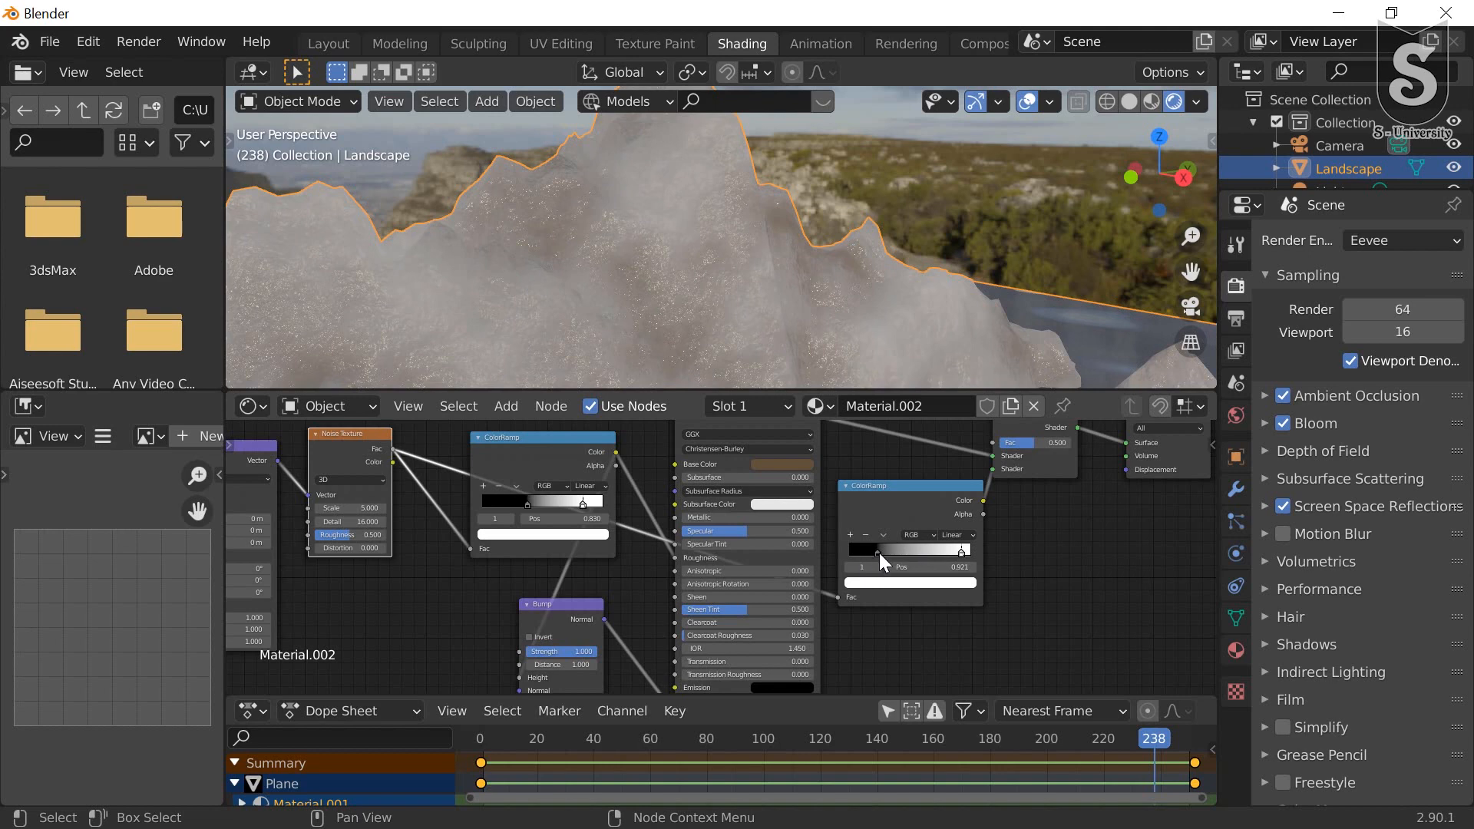
pyautogui.moveTo(878, 552); pyautogui.dragTo(931, 549)
pyautogui.scroll(-1, 476, 491)
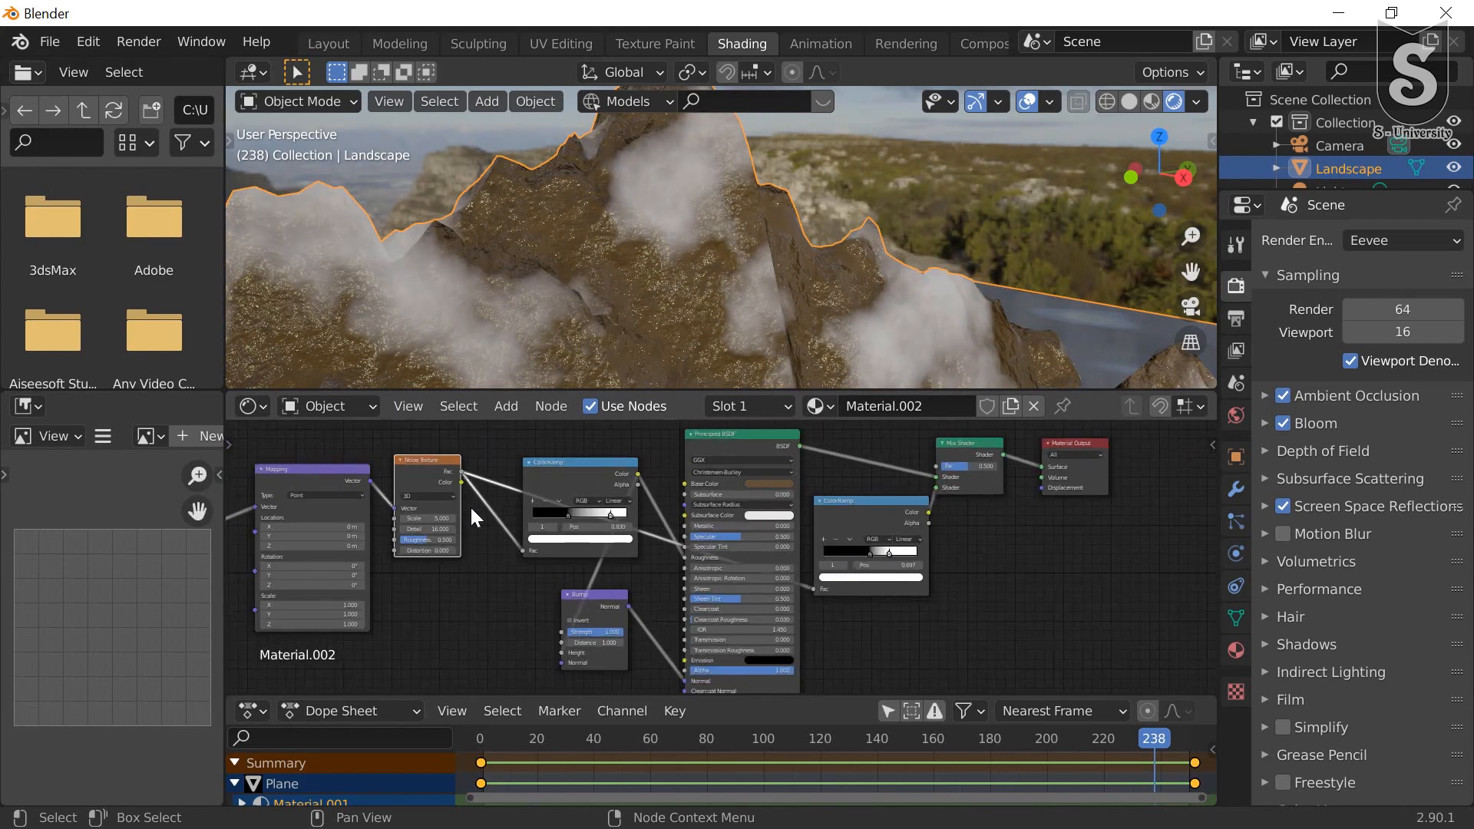
# Step: Increase the Noise Texture's Scale to 31.400
pyautogui.scroll(2, 442, 568)
pyautogui.moveTo(398, 616); pyautogui.dragTo(496, 600, button='middle')
pyautogui.moveTo(490, 565); pyautogui.dragTo(702, 565)
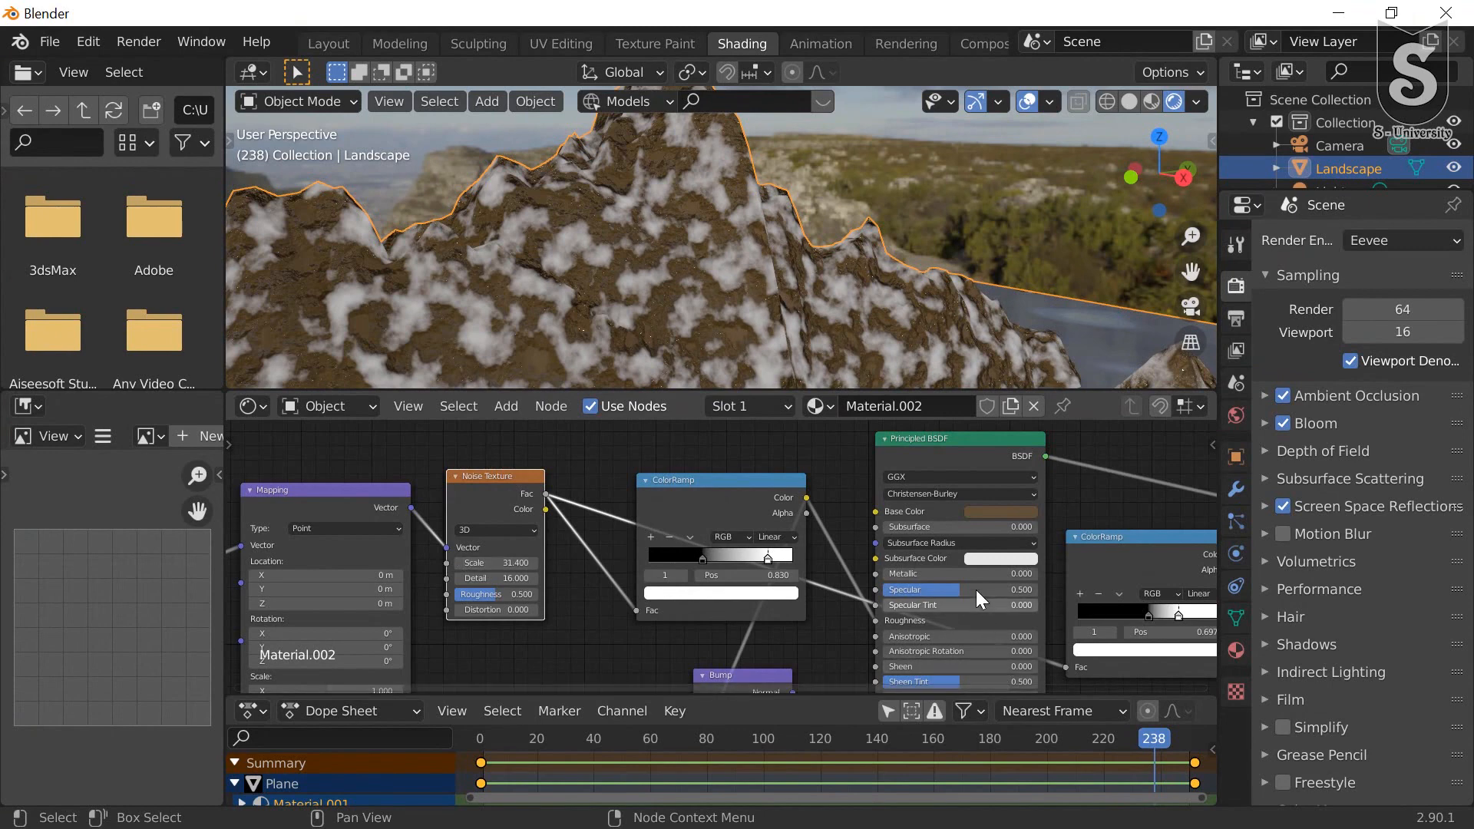
# Step: Change the Principled BSDF's Base Color to a darker reddish brown with hue about 0.051 and saturation about 0.504
pyautogui.click(1029, 513)
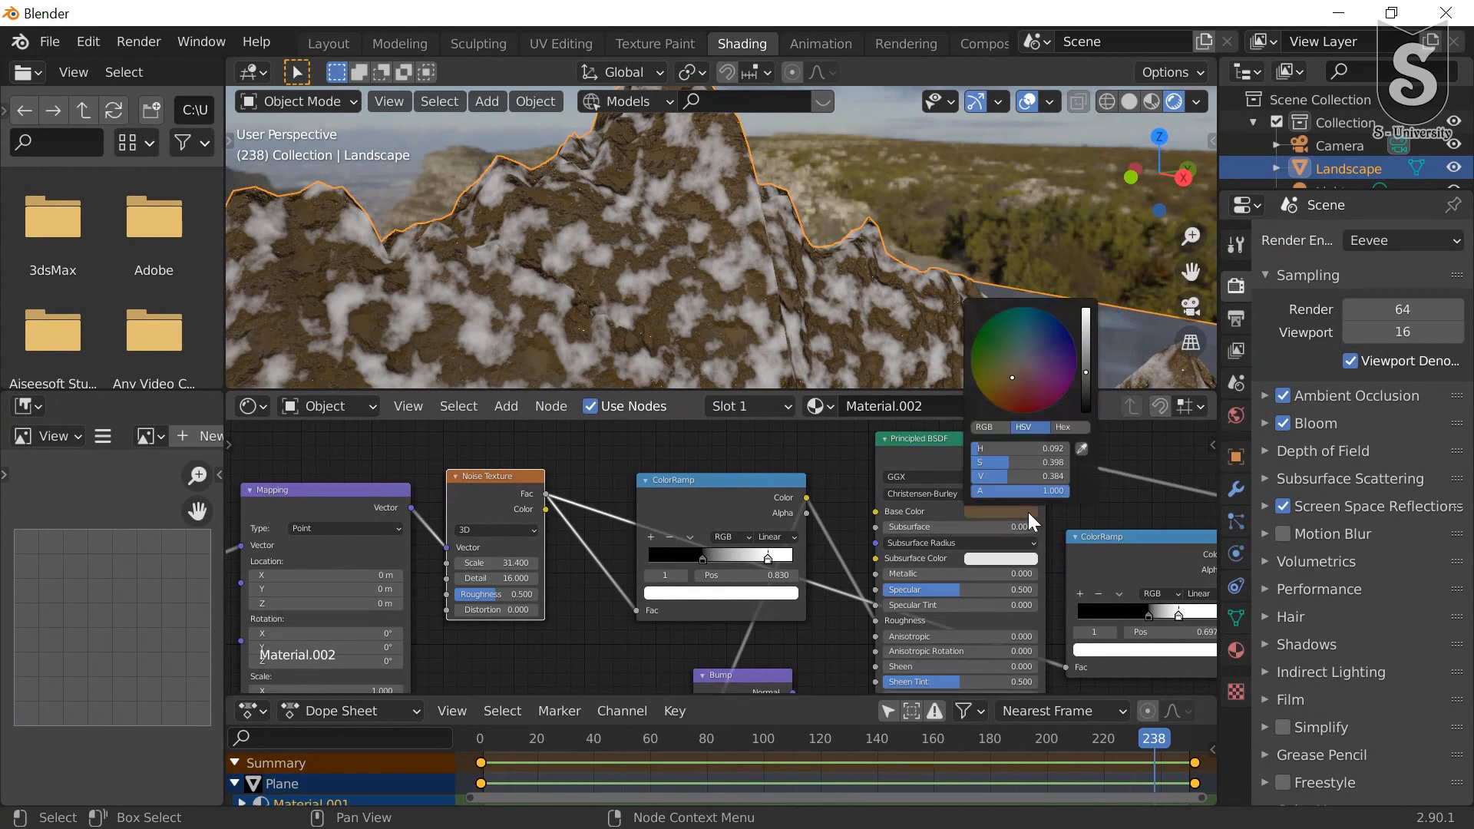
pyautogui.moveTo(1025, 385); pyautogui.dragTo(1014, 387)
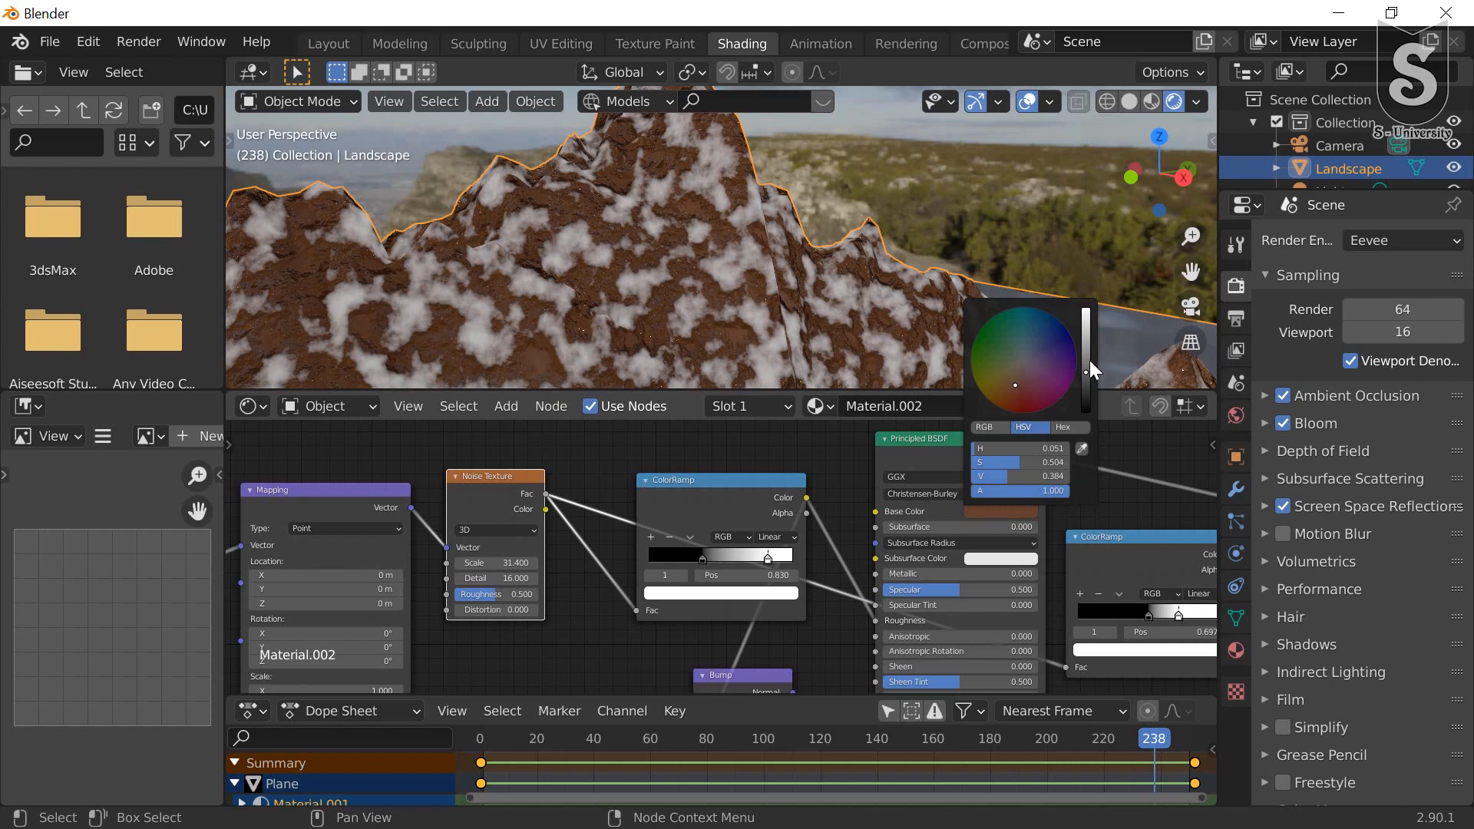
pyautogui.moveTo(1086, 371); pyautogui.dragTo(1086, 375)
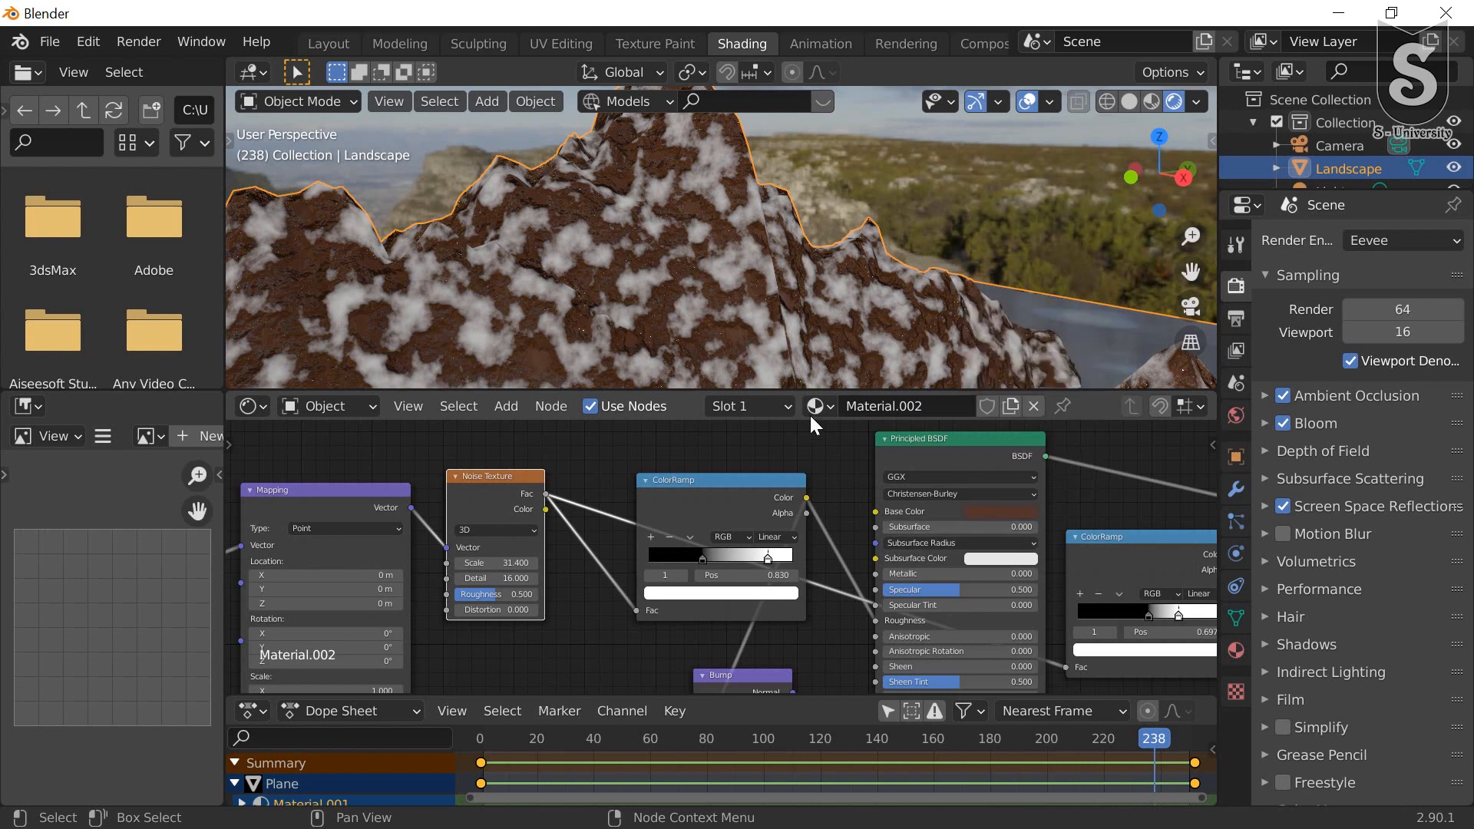
# Step: Recolor the second ColorRamp's white stop dark green and move that stop to about 0.588
pyautogui.moveTo(1109, 650); pyautogui.dragTo(914, 615, button='middle')
pyautogui.click(880, 612)
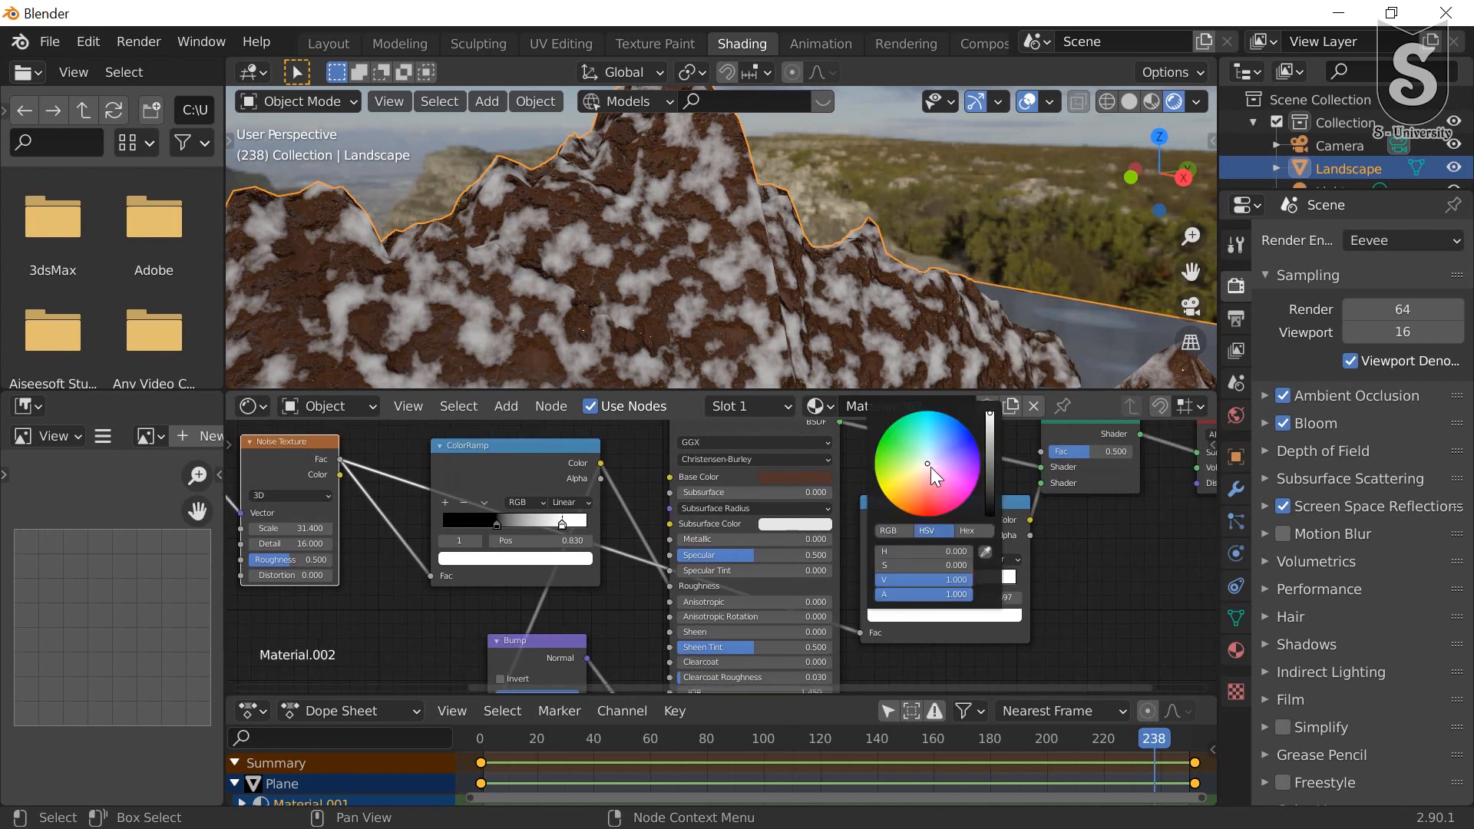
pyautogui.moveTo(930, 467); pyautogui.dragTo(883, 462)
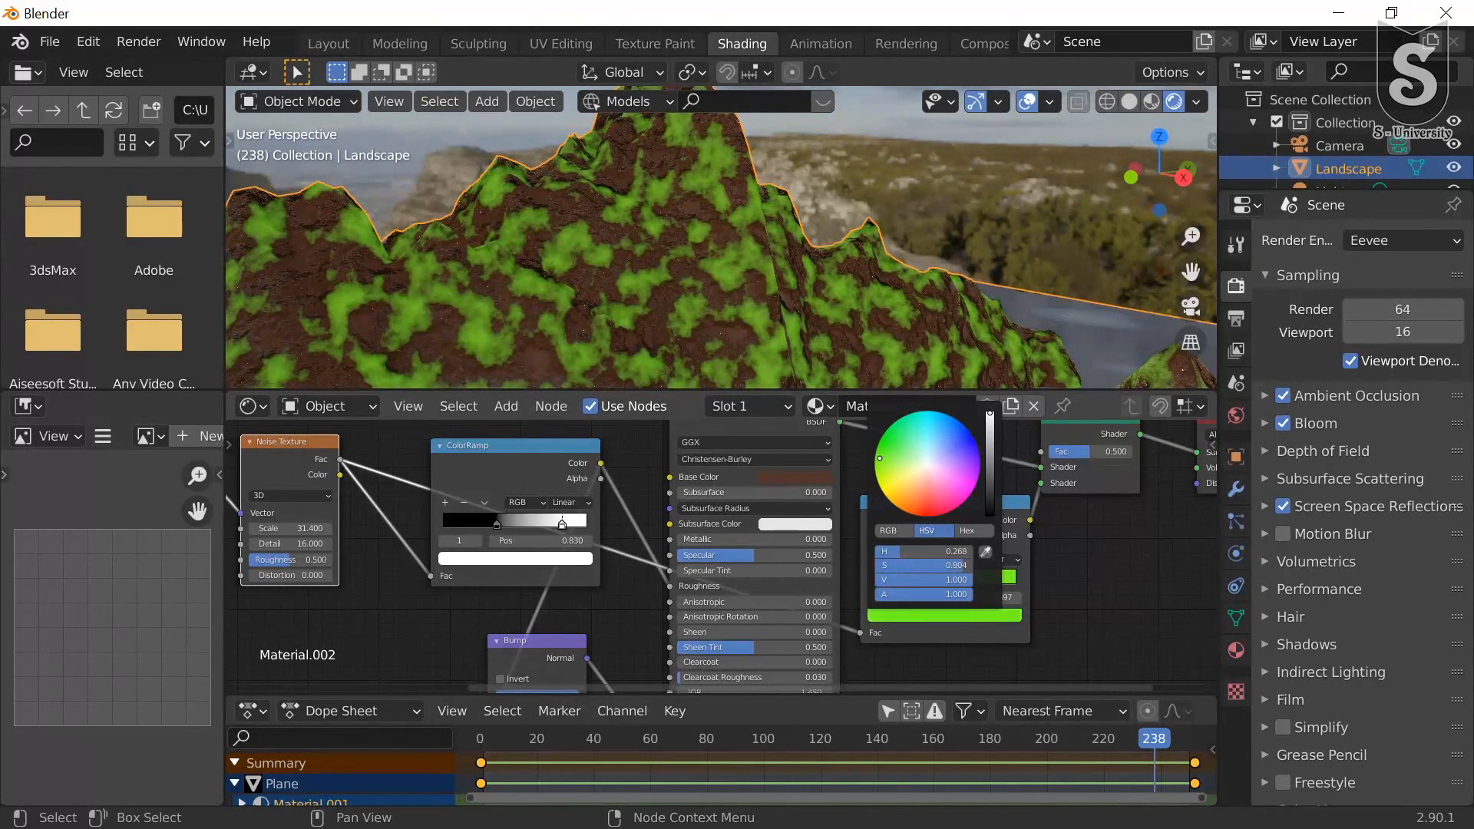
pyautogui.moveTo(993, 458); pyautogui.dragTo(991, 494)
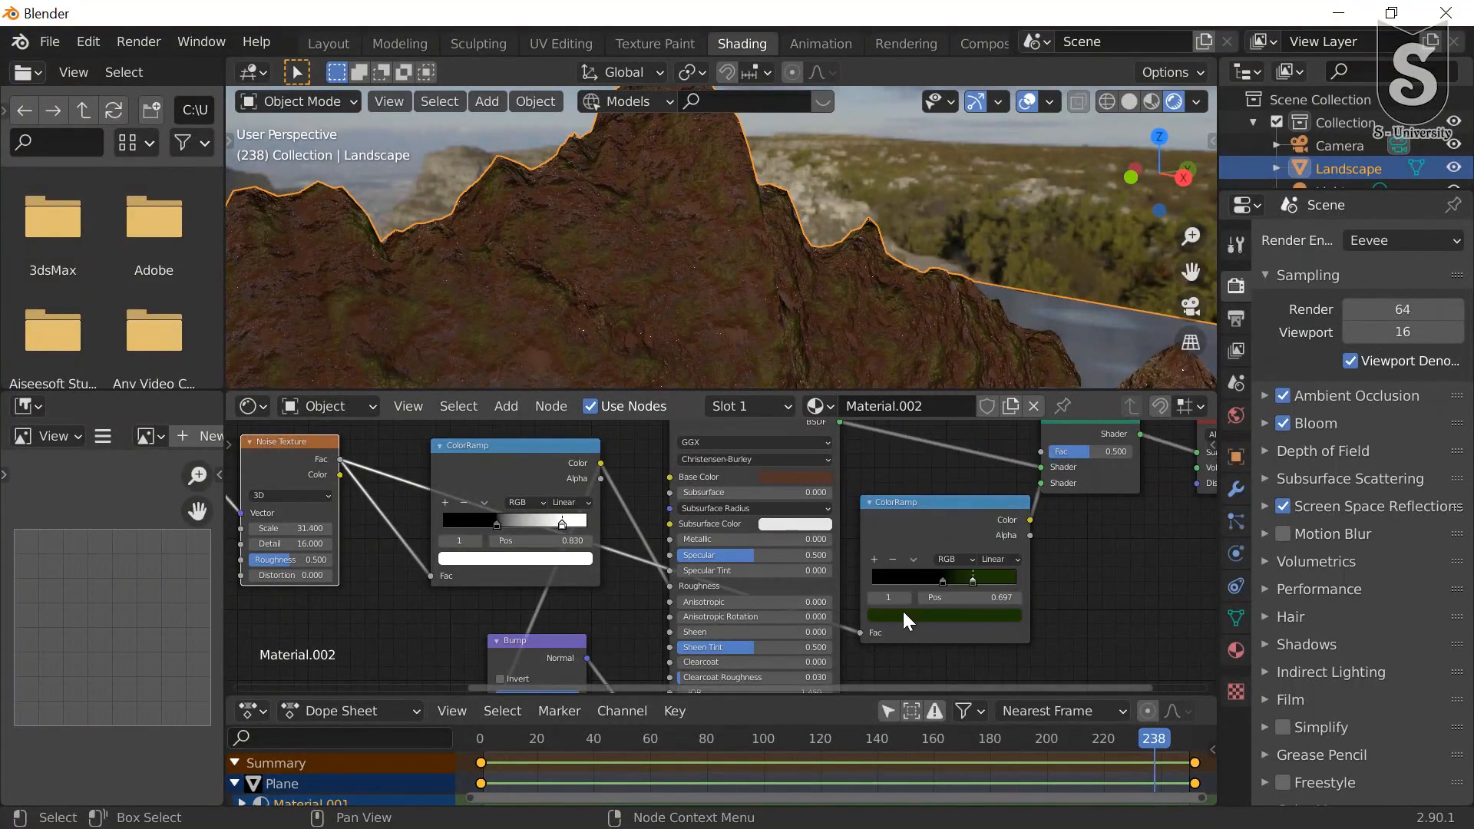
pyautogui.scroll(1, 970, 581)
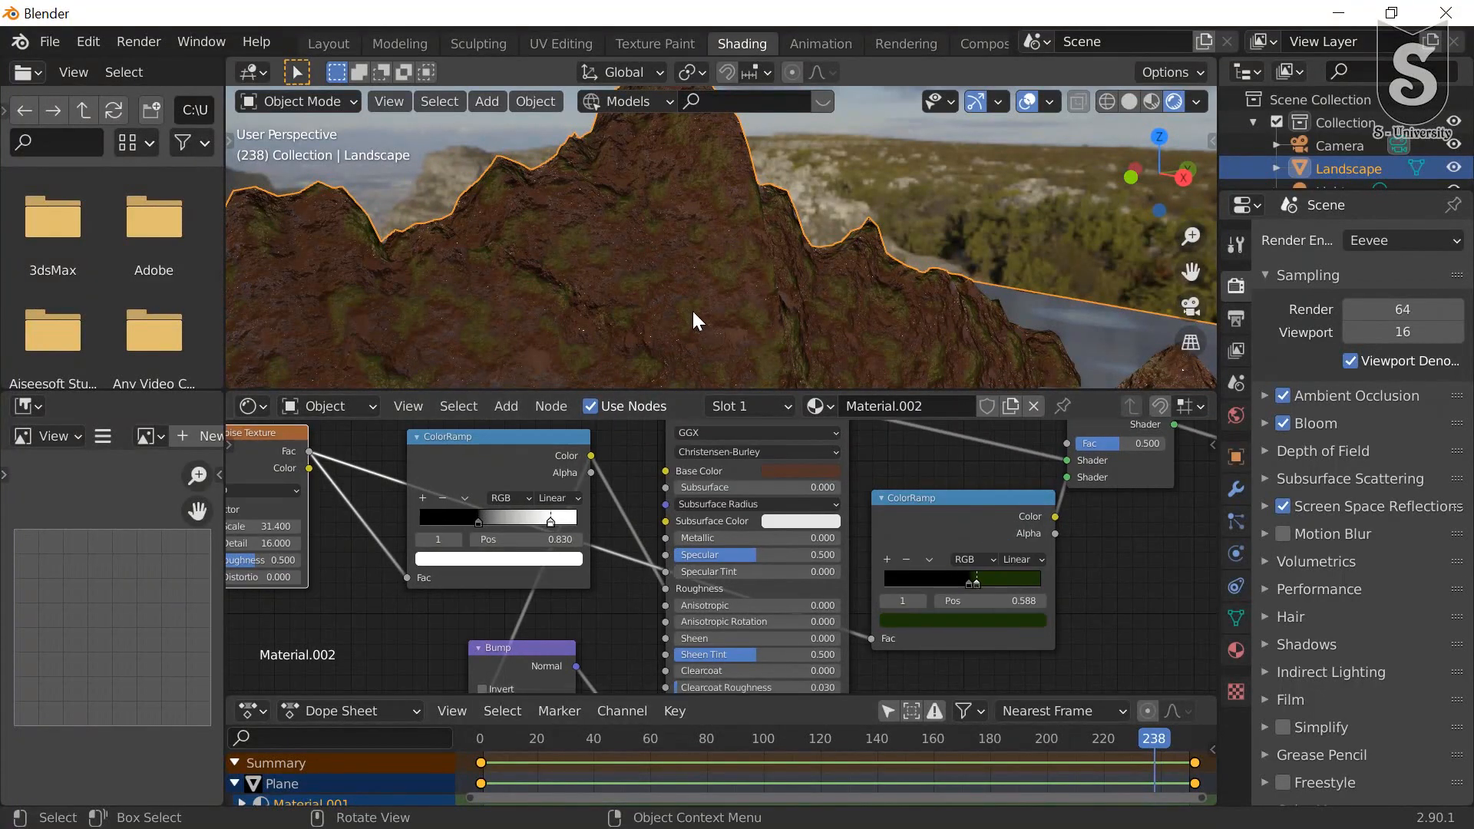
# Step: Examine the brown and green mountain material on the landscape from several distances and angles
pyautogui.scroll(3, 691, 311)
pyautogui.moveTo(689, 309); pyautogui.dragTo(744, 292, button='middle')
pyautogui.scroll(-5, 746, 320)
pyautogui.scroll(3, 726, 325)
pyautogui.scroll(-1, 735, 330)
pyautogui.scroll(1, 735, 330)
pyautogui.scroll(2, 706, 315)
pyautogui.scroll(1, 712, 357)
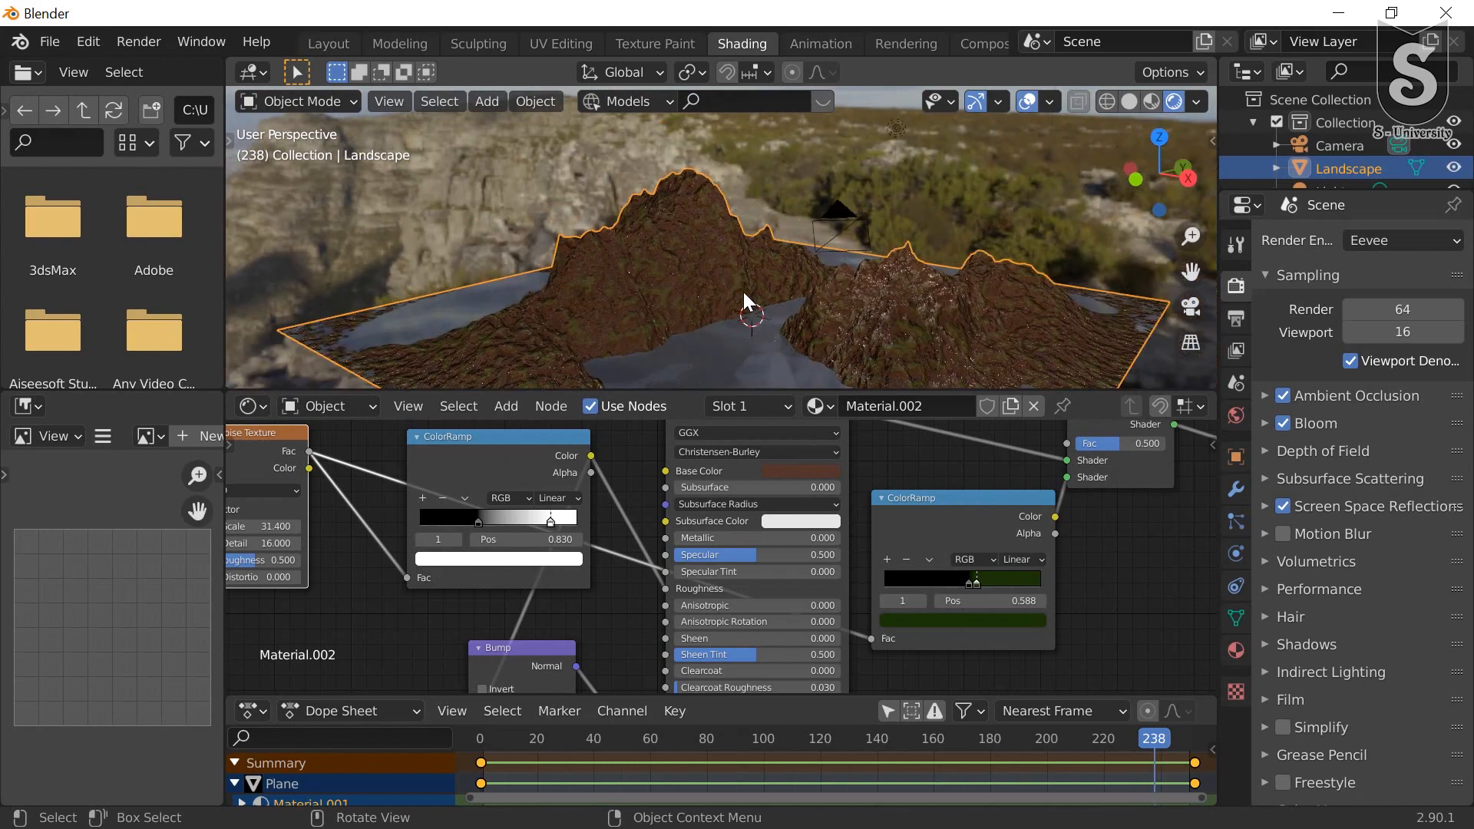
pyautogui.moveTo(865, 289); pyautogui.dragTo(804, 292, button='middle')
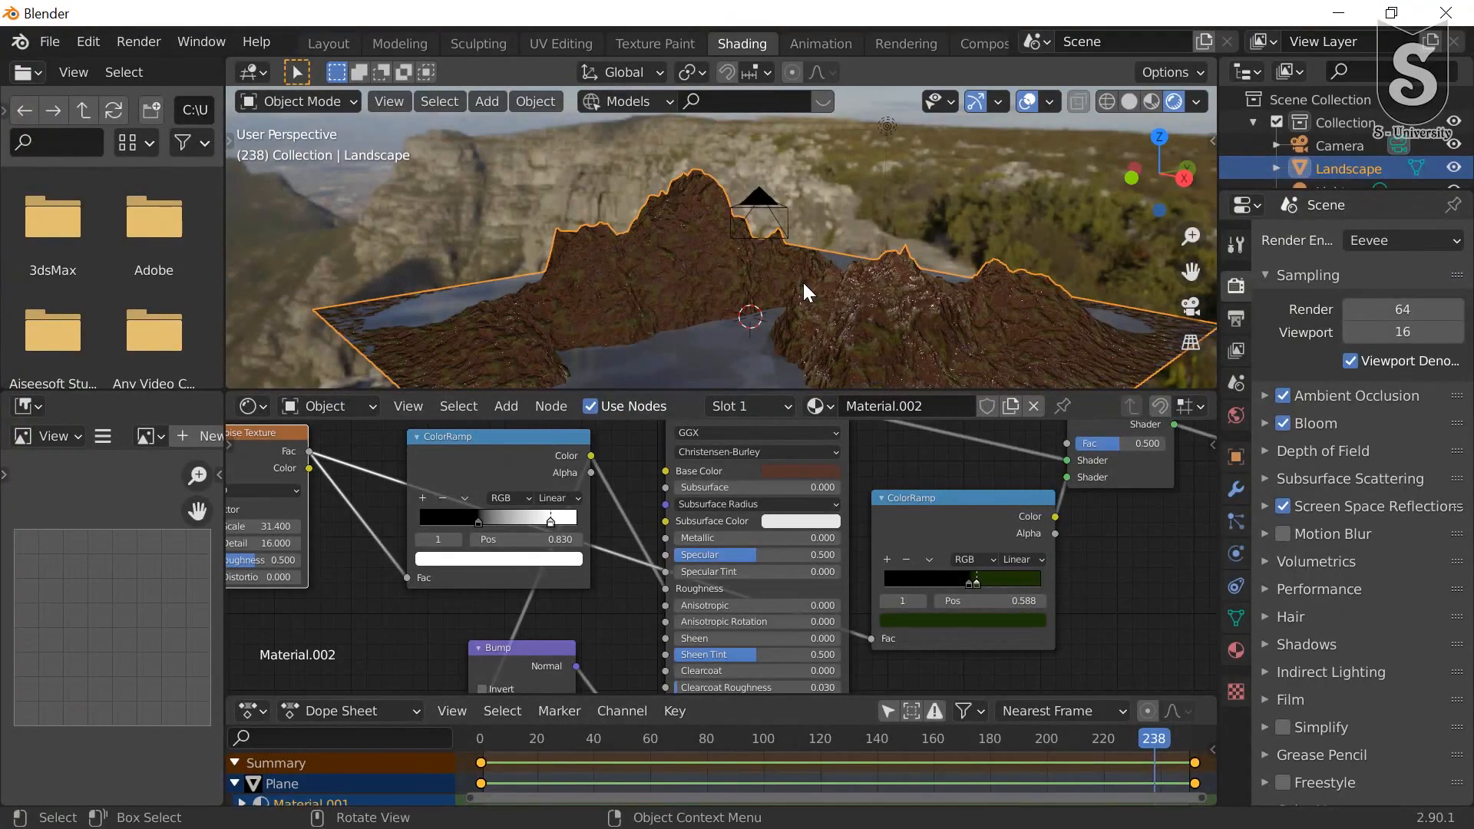
pyautogui.press('KP_0')
pyautogui.moveTo(803, 280); pyautogui.dragTo(760, 212, button='middle')
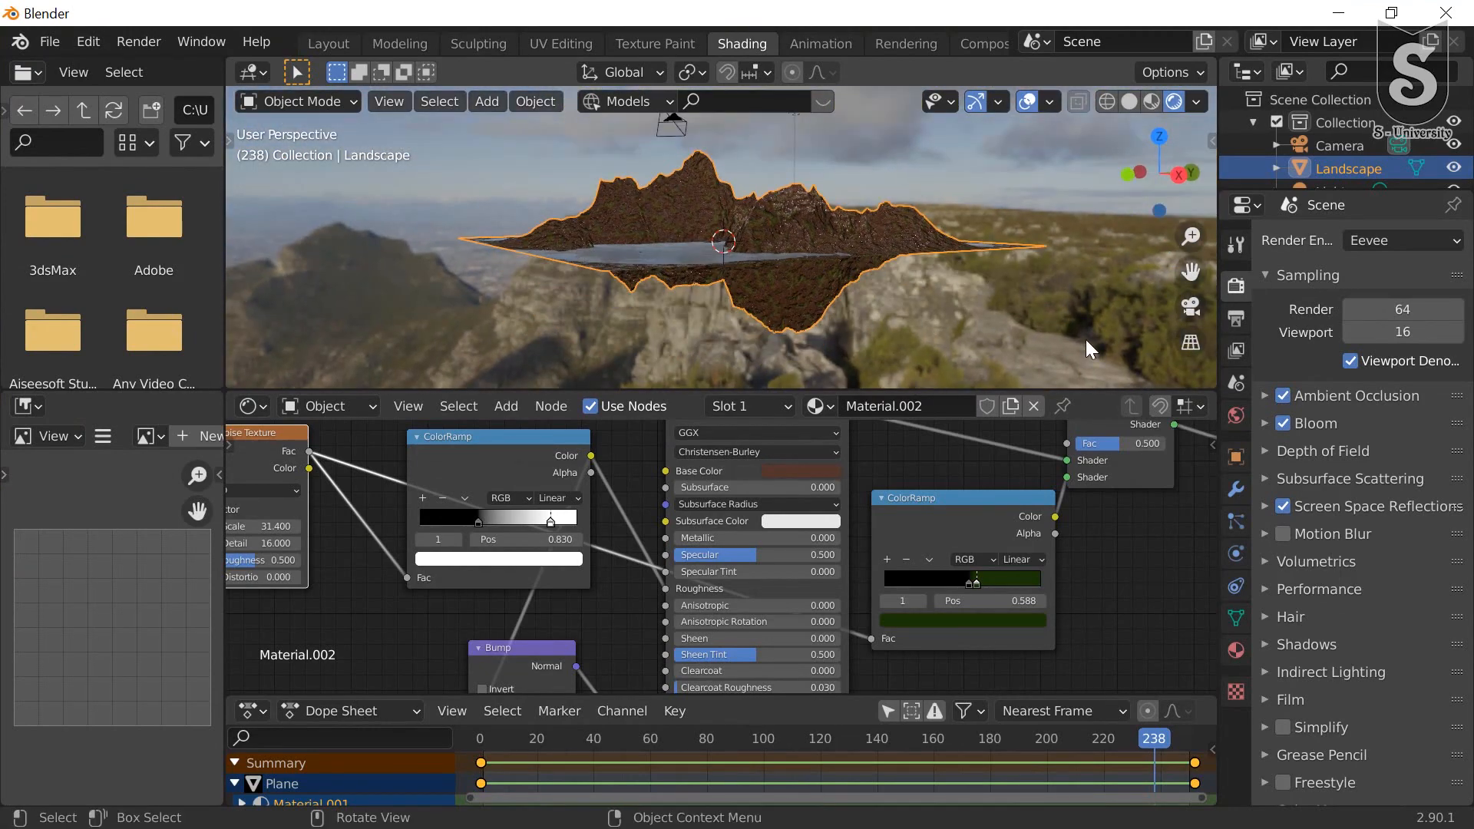
# Step: Enable Transparent in the Film render settings to hide the HDRI background
pyautogui.click(1238, 317)
pyautogui.click(1238, 287)
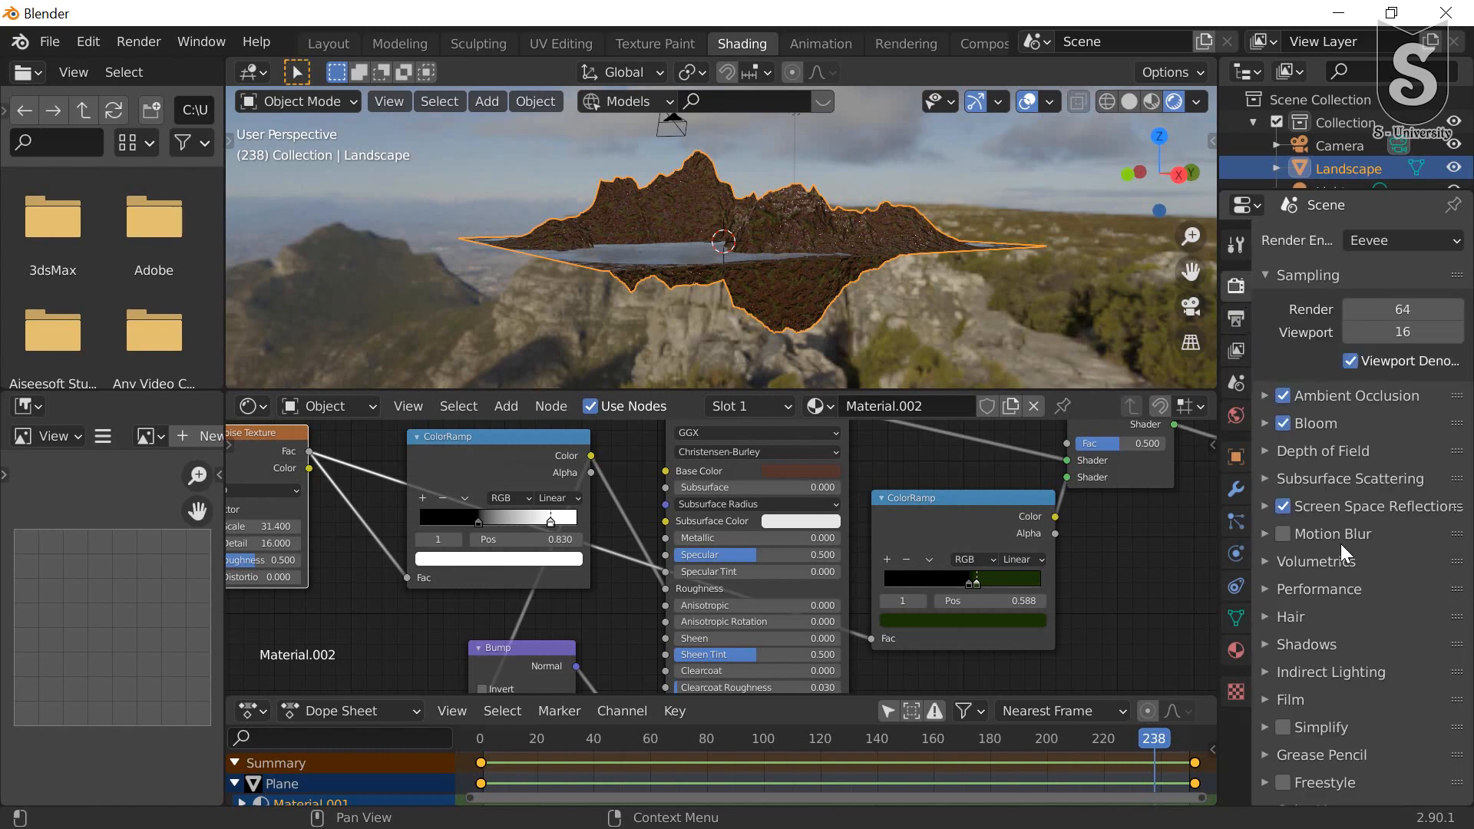
pyautogui.scroll(-1, 1341, 543)
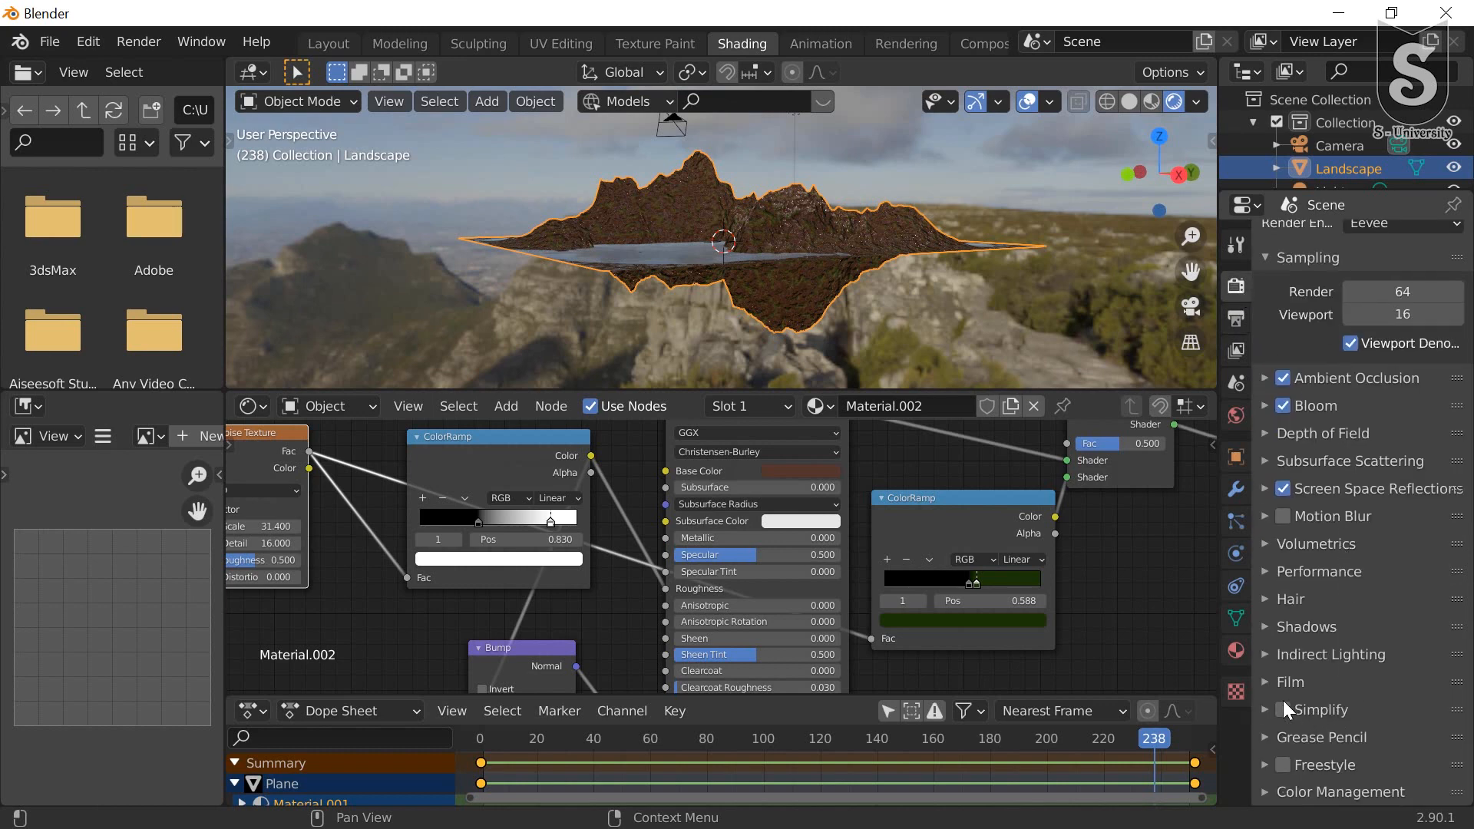
pyautogui.click(1260, 681)
pyautogui.scroll(-3, 1273, 684)
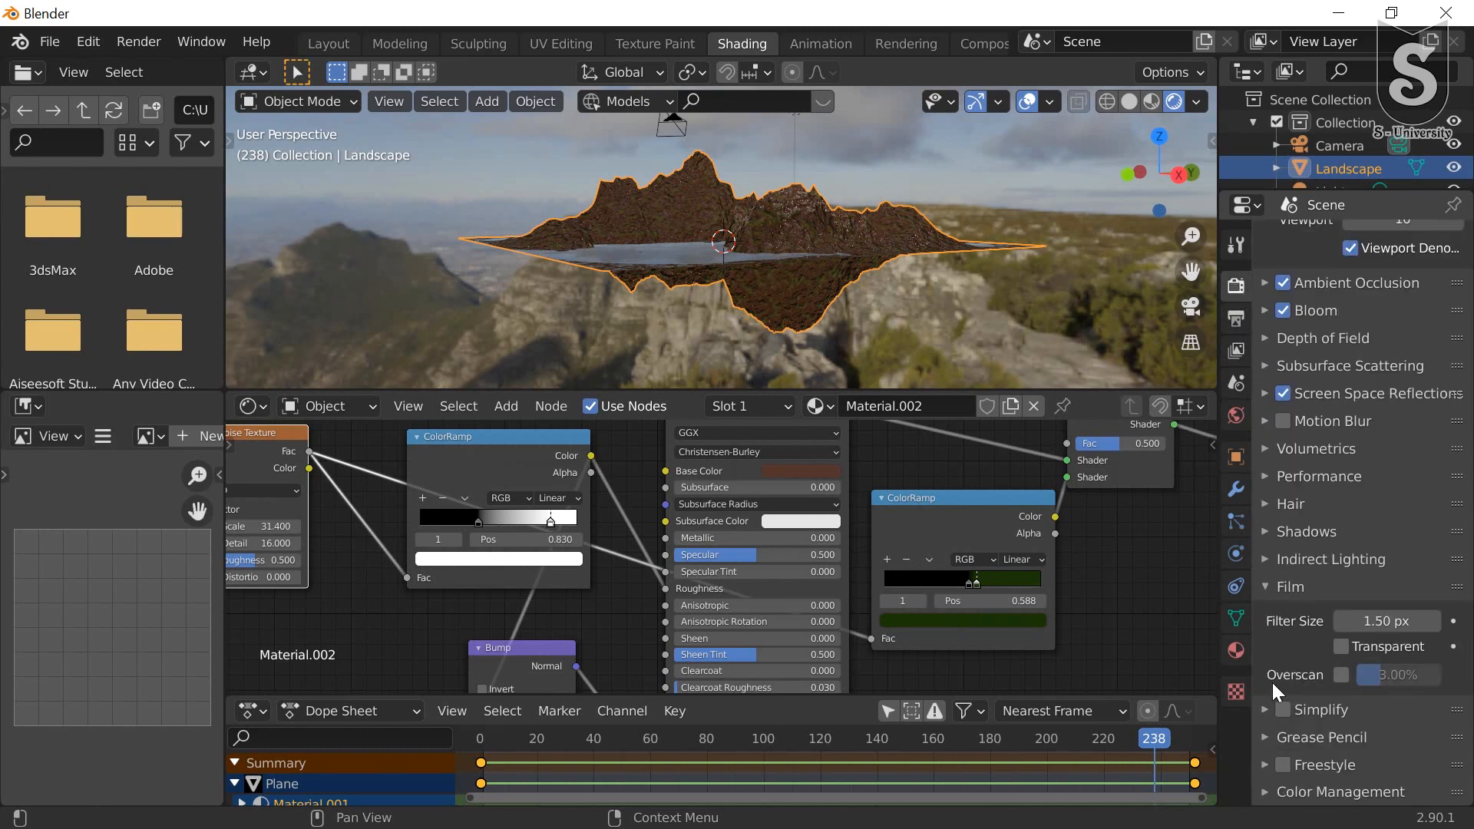
pyautogui.click(1343, 647)
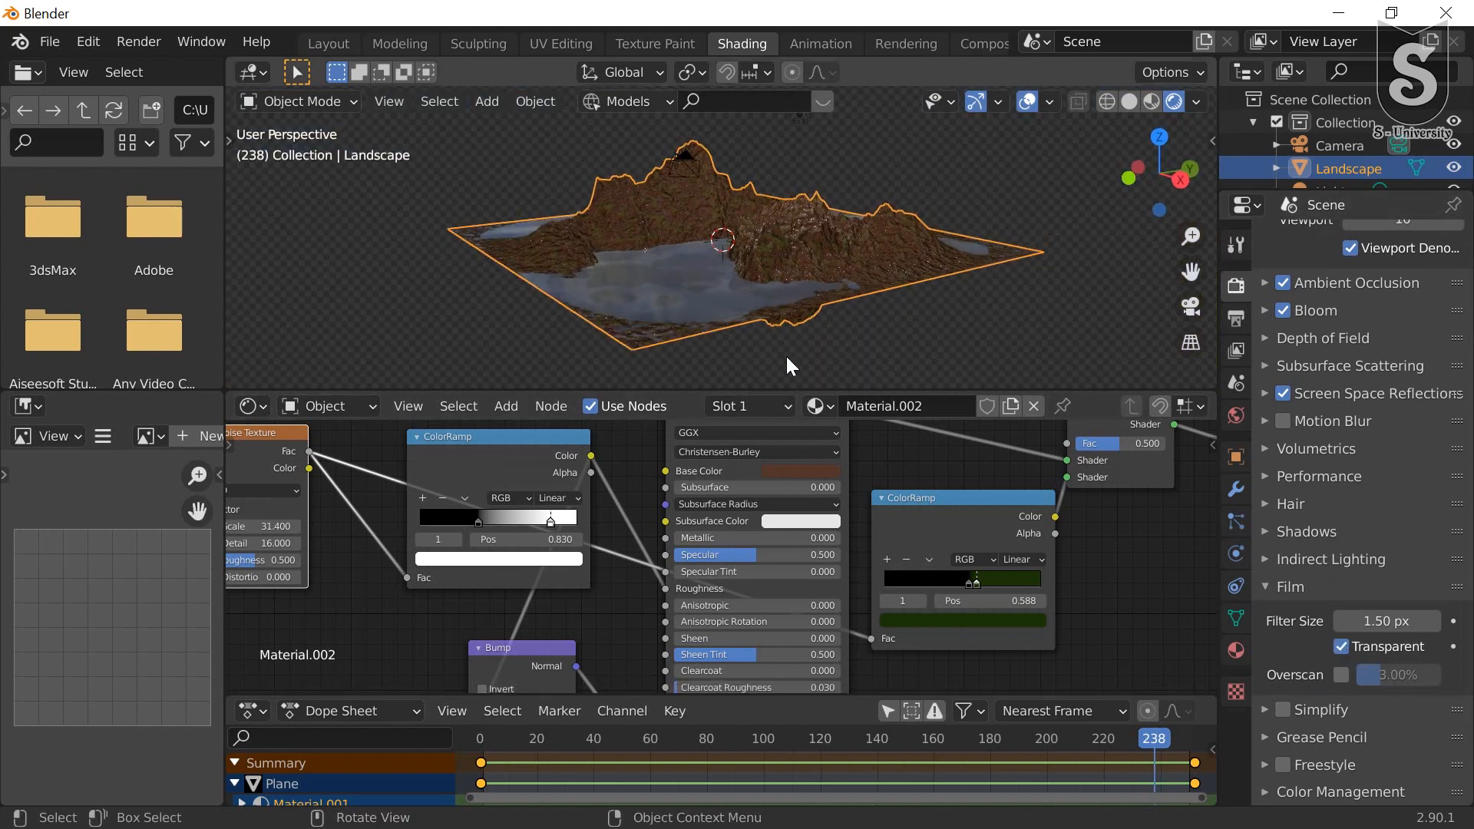
# Step: Inspect the landscape against the transparent background, including through the scene camera
pyautogui.scroll(5, 786, 353)
pyautogui.moveTo(740, 286)
pyautogui.mouseDown(button='middle')
pyautogui.moveTo(771, 328)
pyautogui.moveTo(668, 256)
pyautogui.moveTo(689, 261)
pyautogui.moveTo(706, 301)
pyautogui.moveTo(583, 232)
pyautogui.moveTo(711, 283)
pyautogui.mouseUp(button='middle')
pyautogui.scroll(-5, 771, 329)
pyautogui.scroll(3, 689, 261)
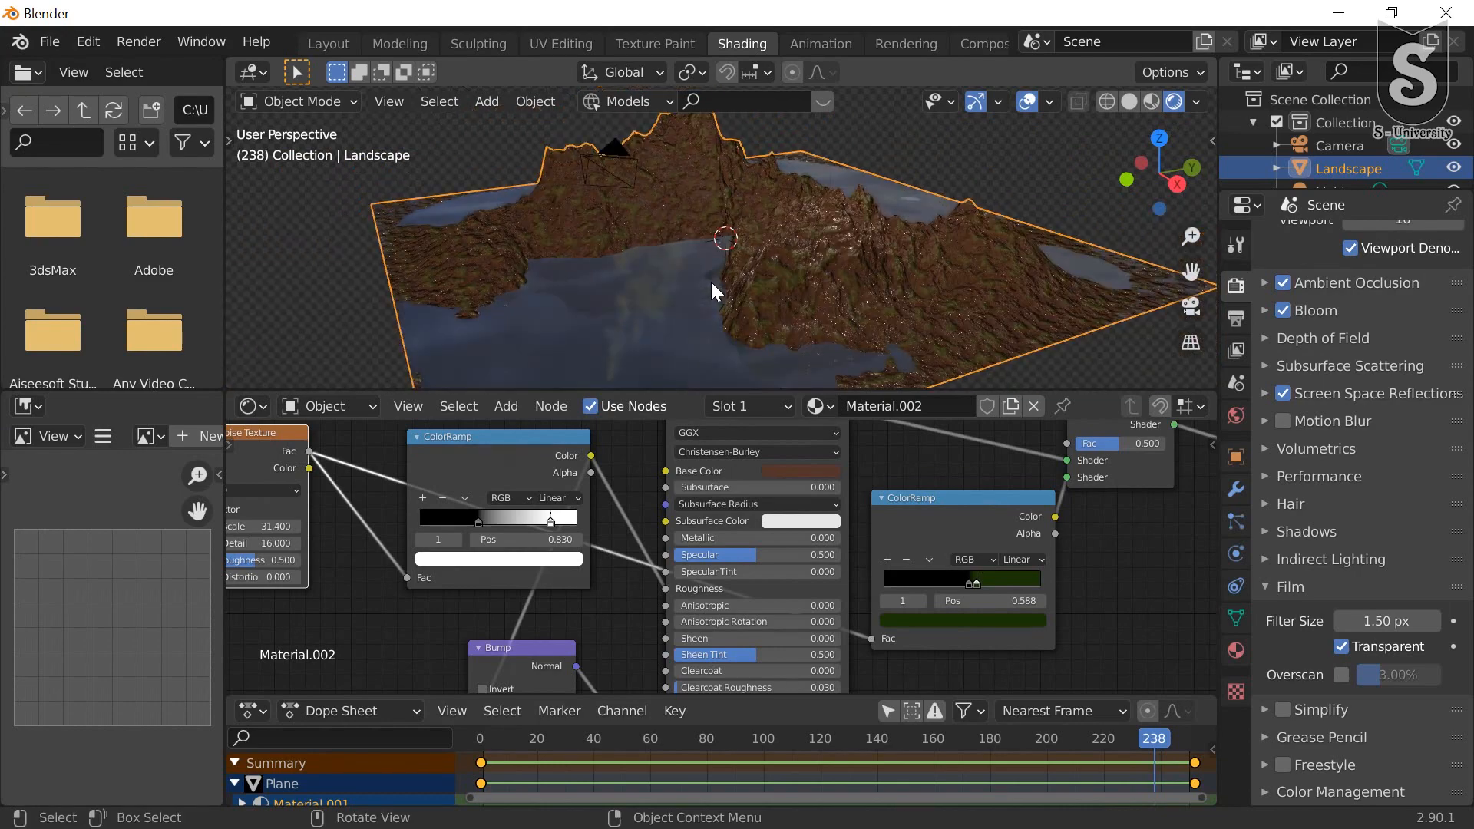
pyautogui.press('KP_0')
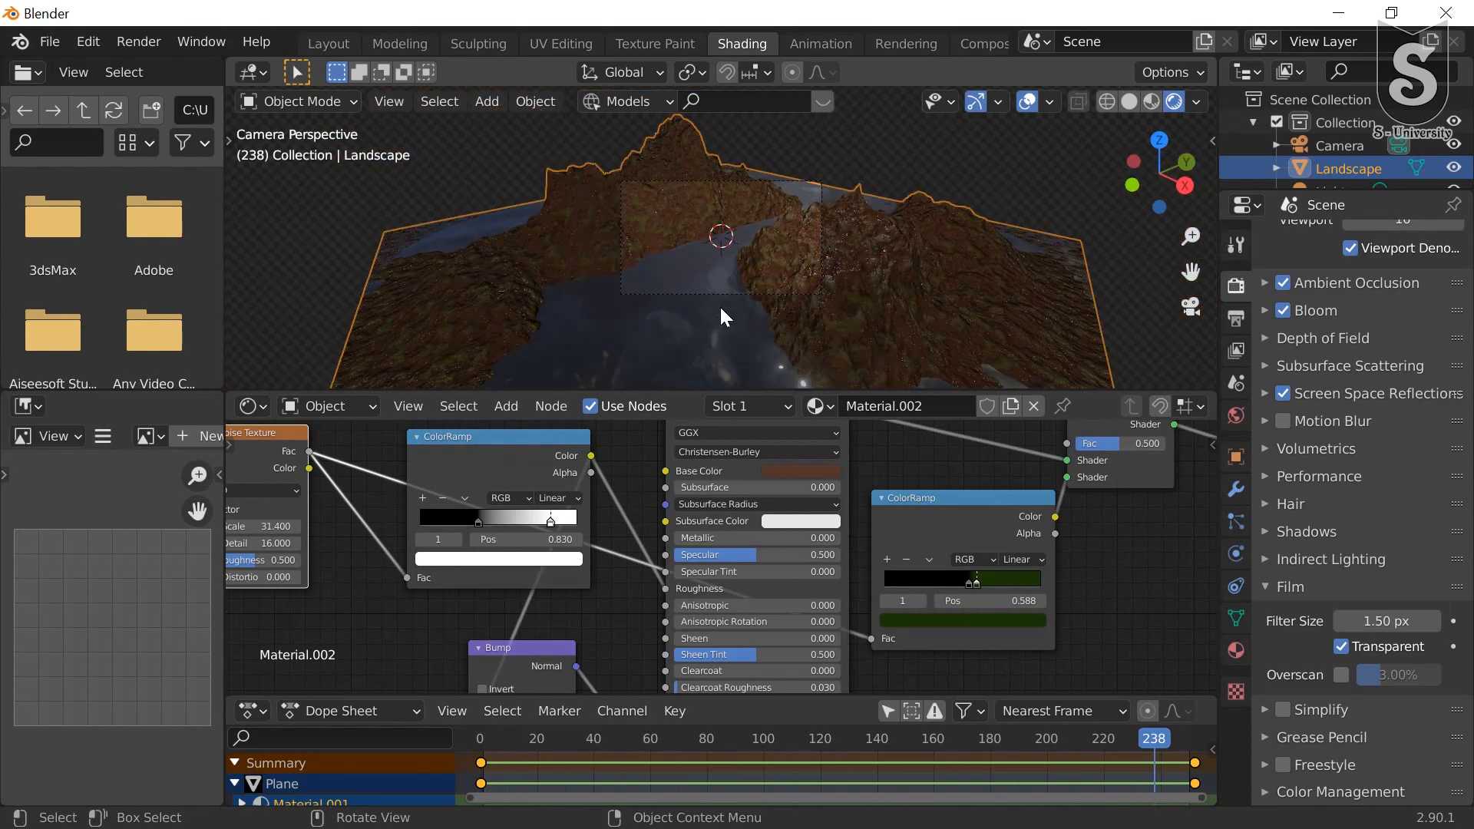
pyautogui.scroll(-1, 721, 308)
pyautogui.scroll(1, 760, 258)
# Step: Switch to the Layout workspace and examine the camera's framing and its placement relative to the mountains
pyautogui.click(328, 43)
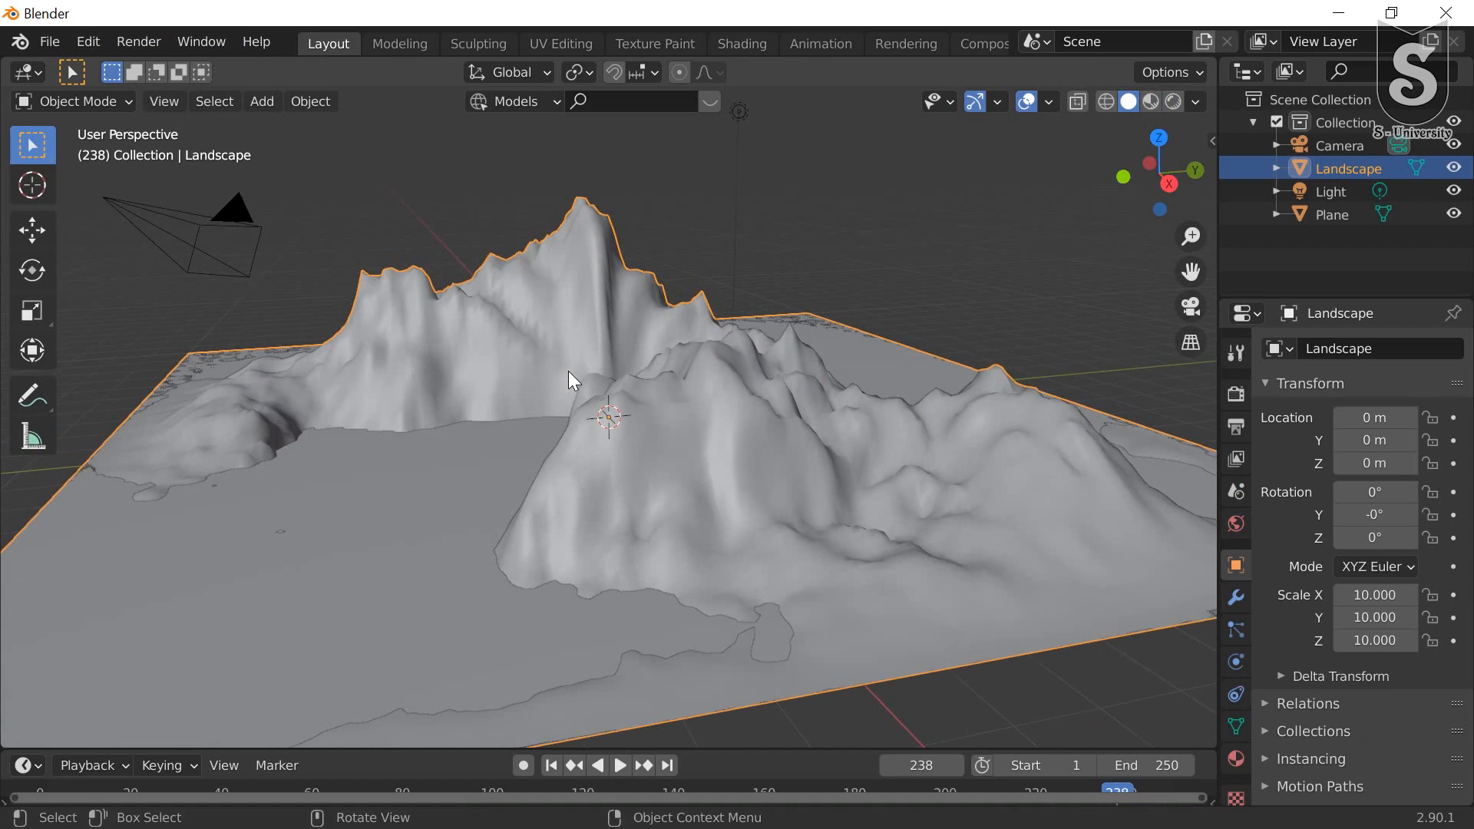
pyautogui.scroll(-2, 568, 371)
pyautogui.press('KP_0')
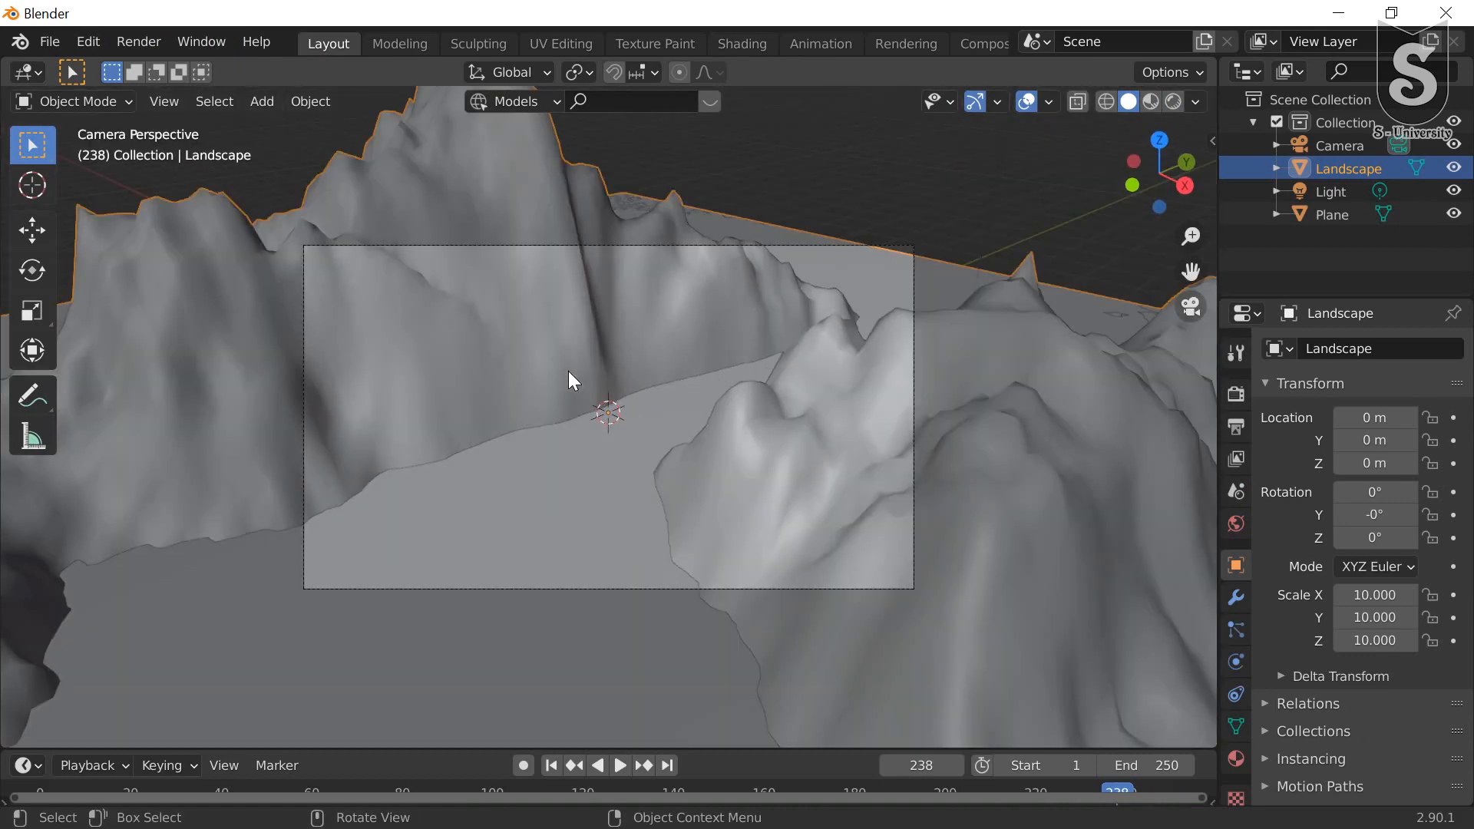
pyautogui.scroll(1, 569, 371)
pyautogui.scroll(-4, 569, 371)
pyautogui.scroll(-3, 568, 371)
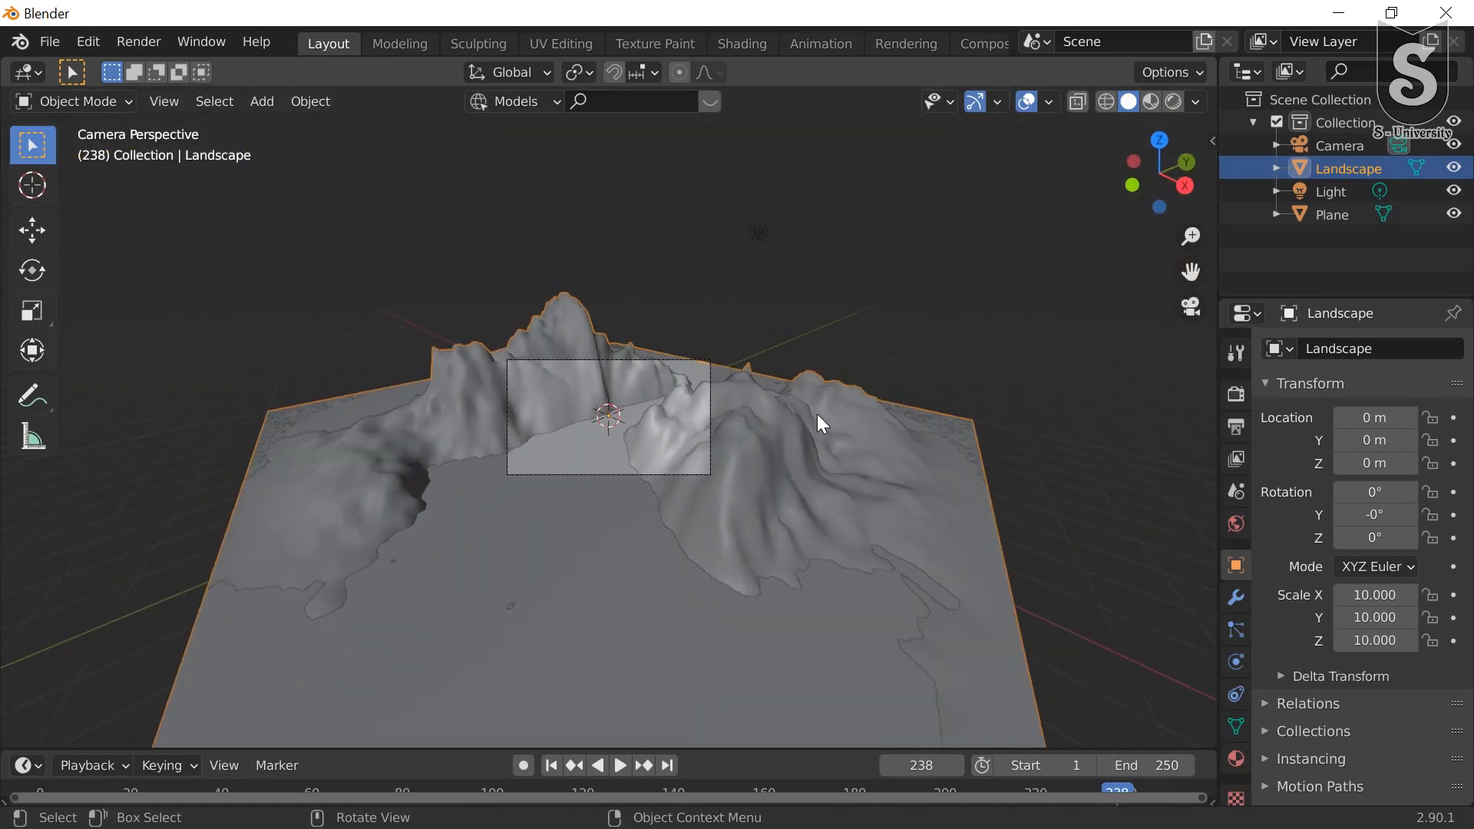
pyautogui.moveTo(818, 417); pyautogui.dragTo(757, 445, button='middle')
pyautogui.scroll(-4, 754, 436)
pyautogui.scroll(1, 754, 437)
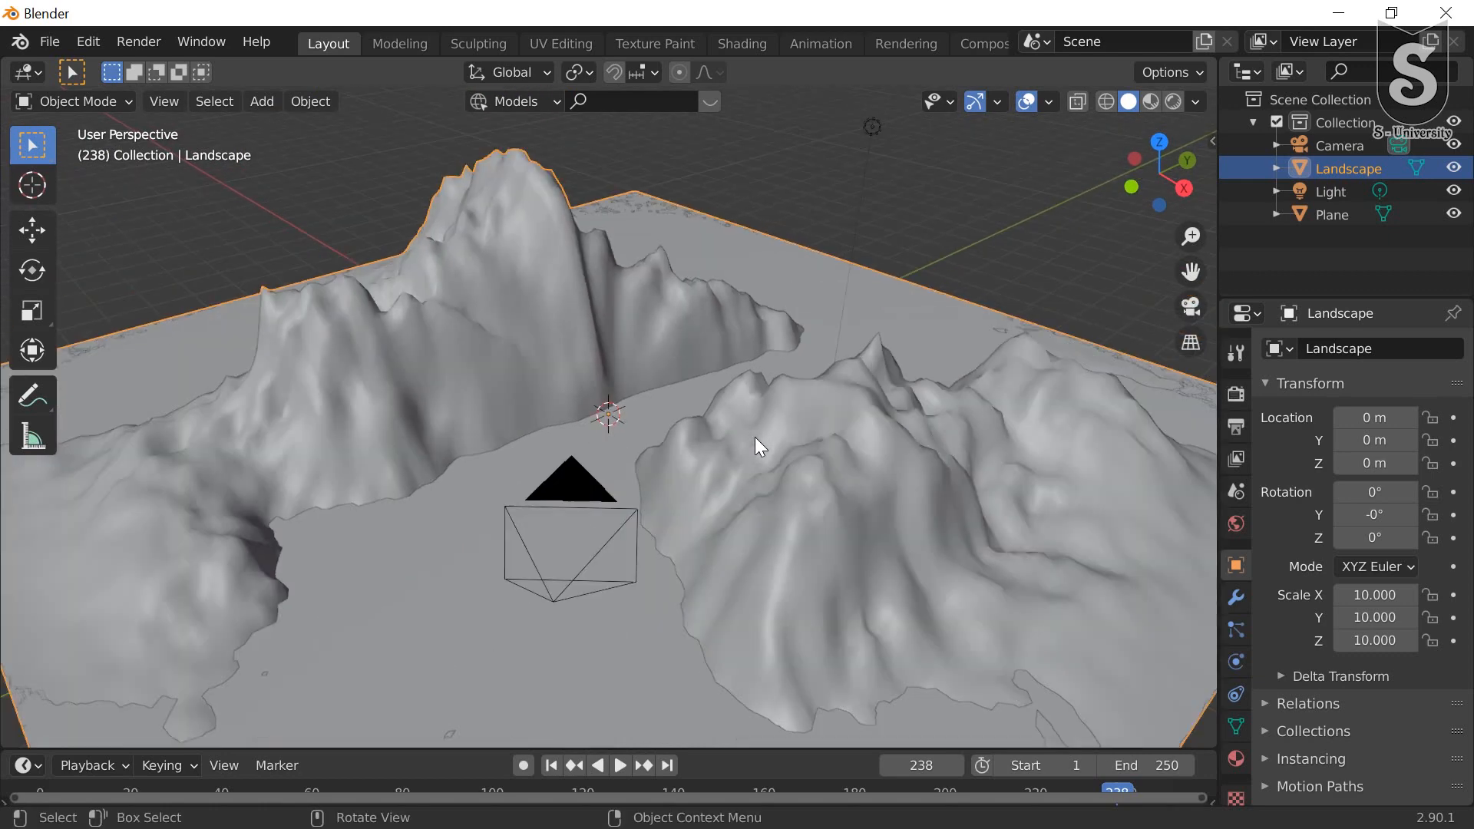
pyautogui.scroll(-1, 754, 436)
pyautogui.moveTo(593, 485); pyautogui.dragTo(644, 479, button='middle')
pyautogui.scroll(-3, 625, 473)
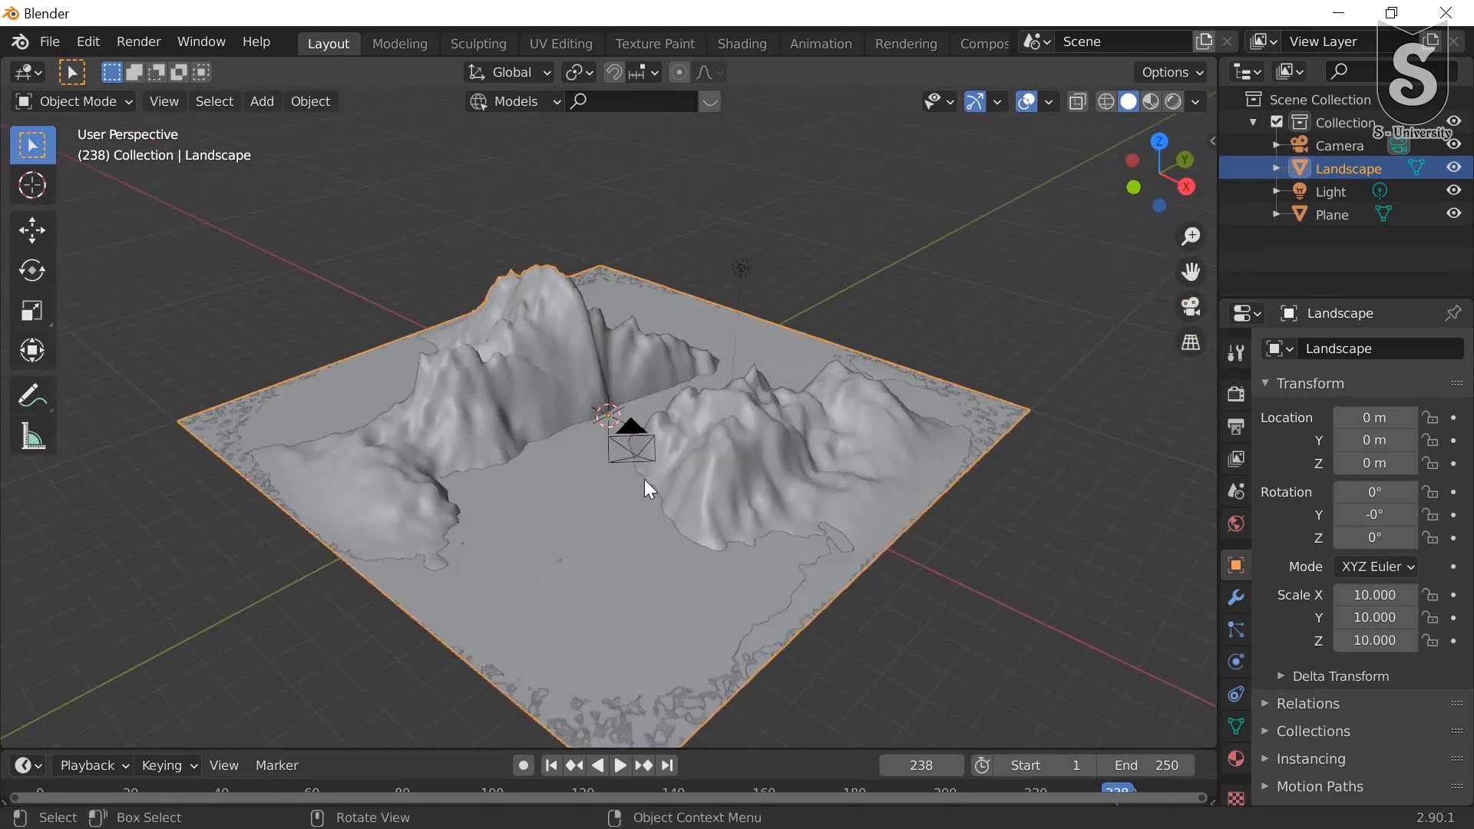
pyautogui.scroll(1, 644, 479)
pyautogui.scroll(-1, 643, 479)
pyautogui.scroll(-1, 644, 479)
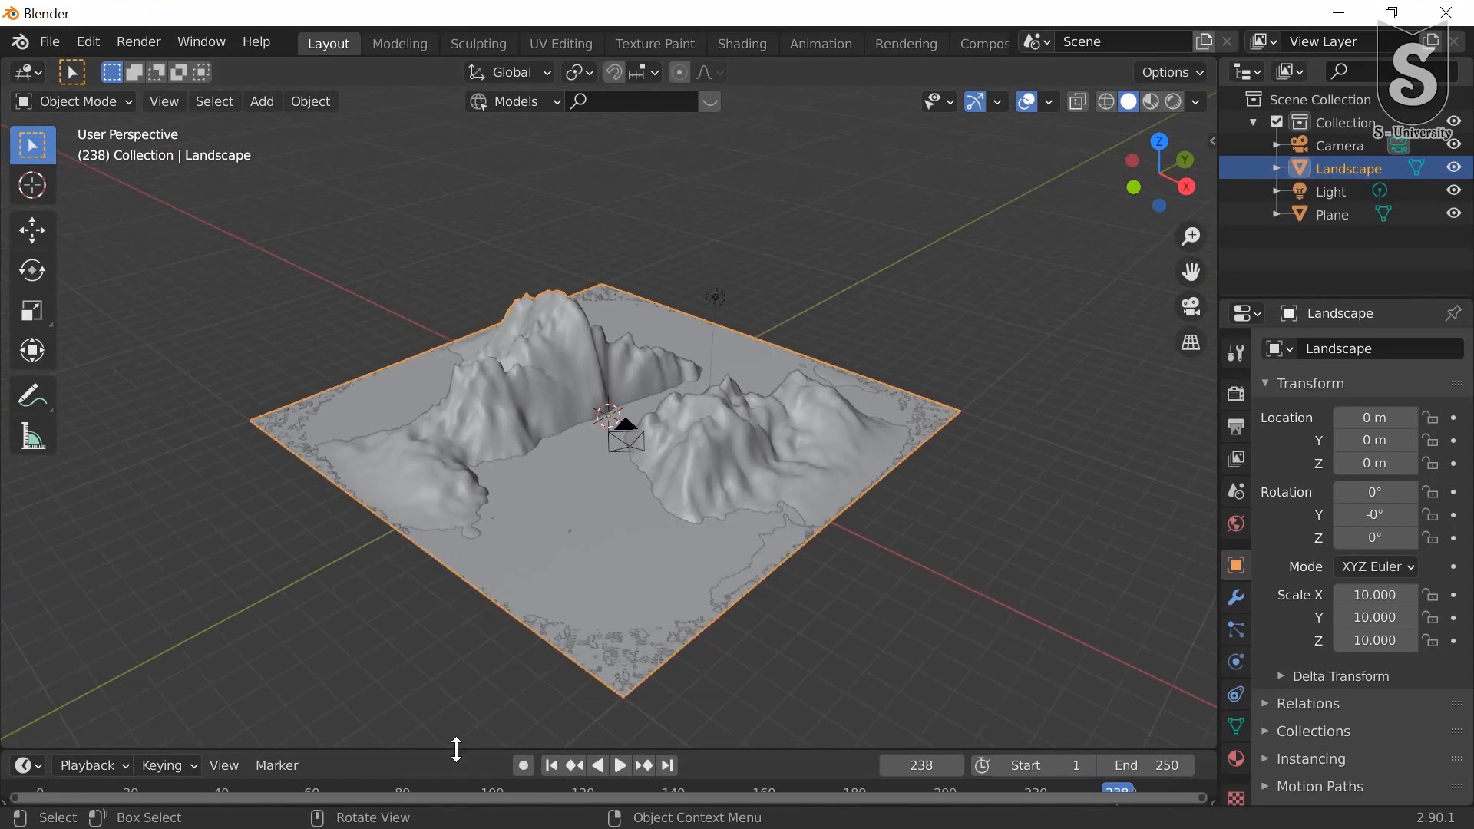
# Step: Switch to the Animation workspace and set the current frame to 0
pyautogui.moveTo(454, 748); pyautogui.dragTo(454, 793)
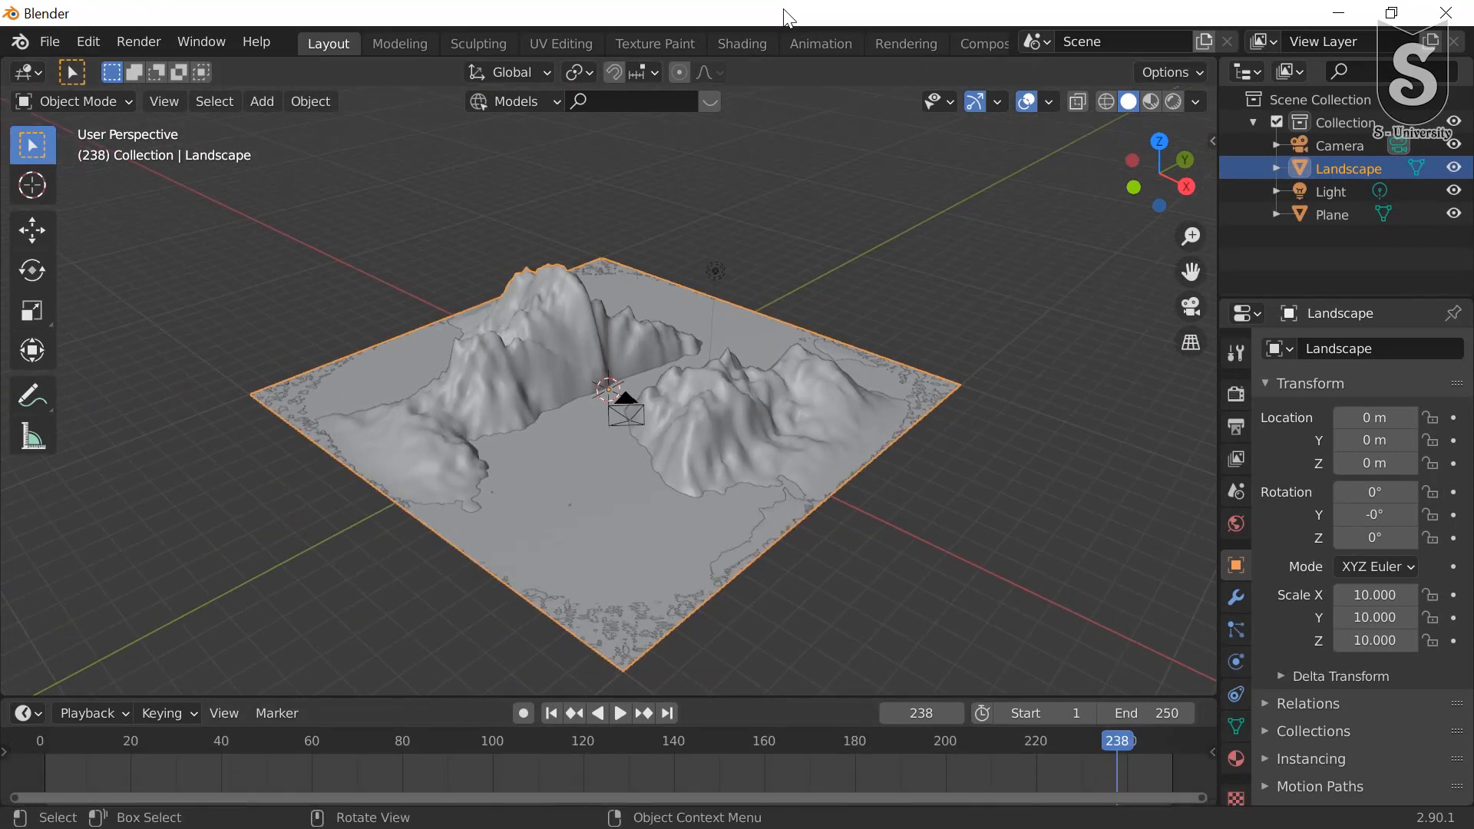
pyautogui.click(812, 46)
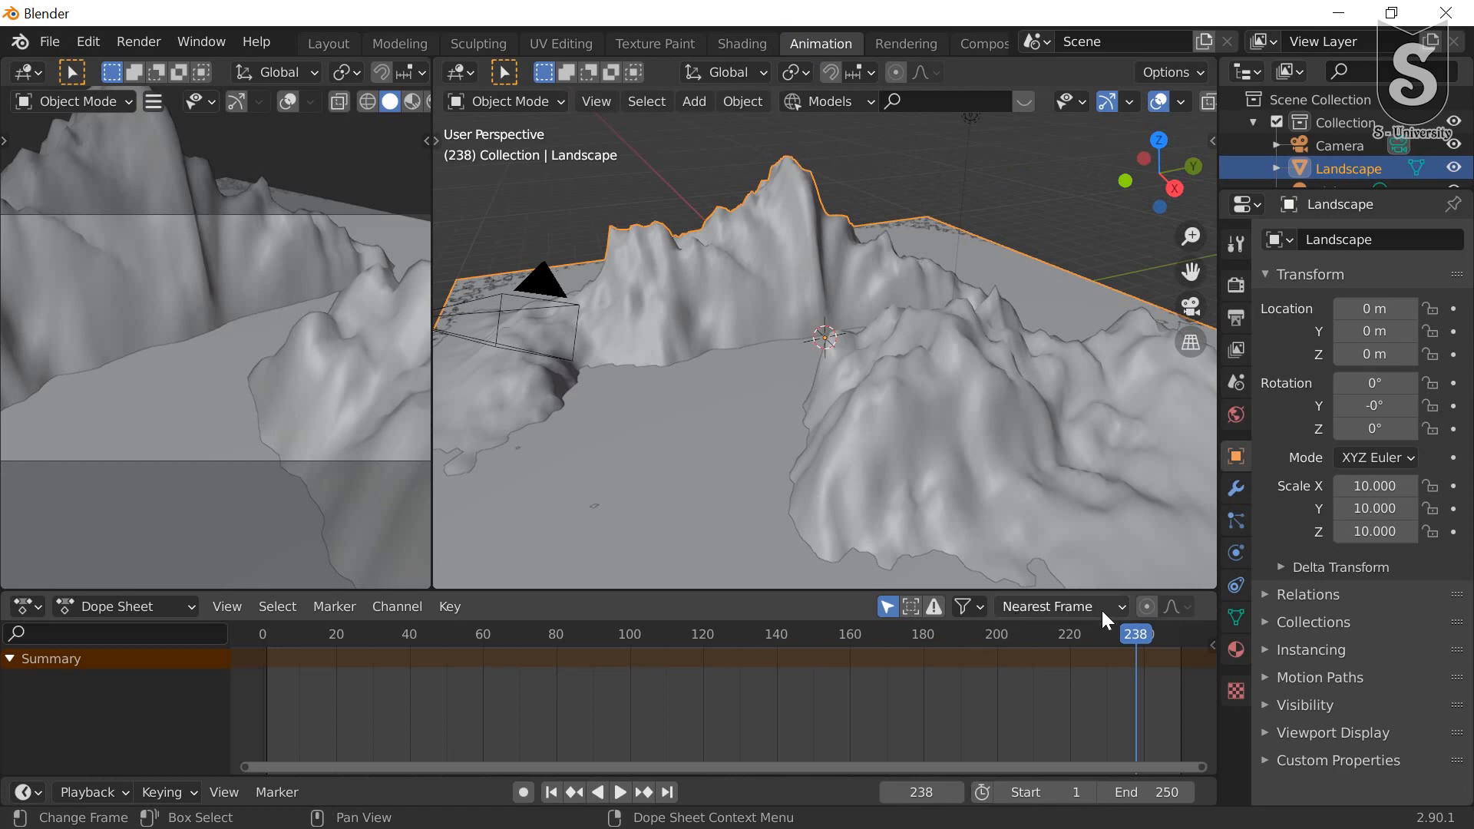
pyautogui.press('space')
pyautogui.moveTo(1139, 635); pyautogui.dragTo(246, 634)
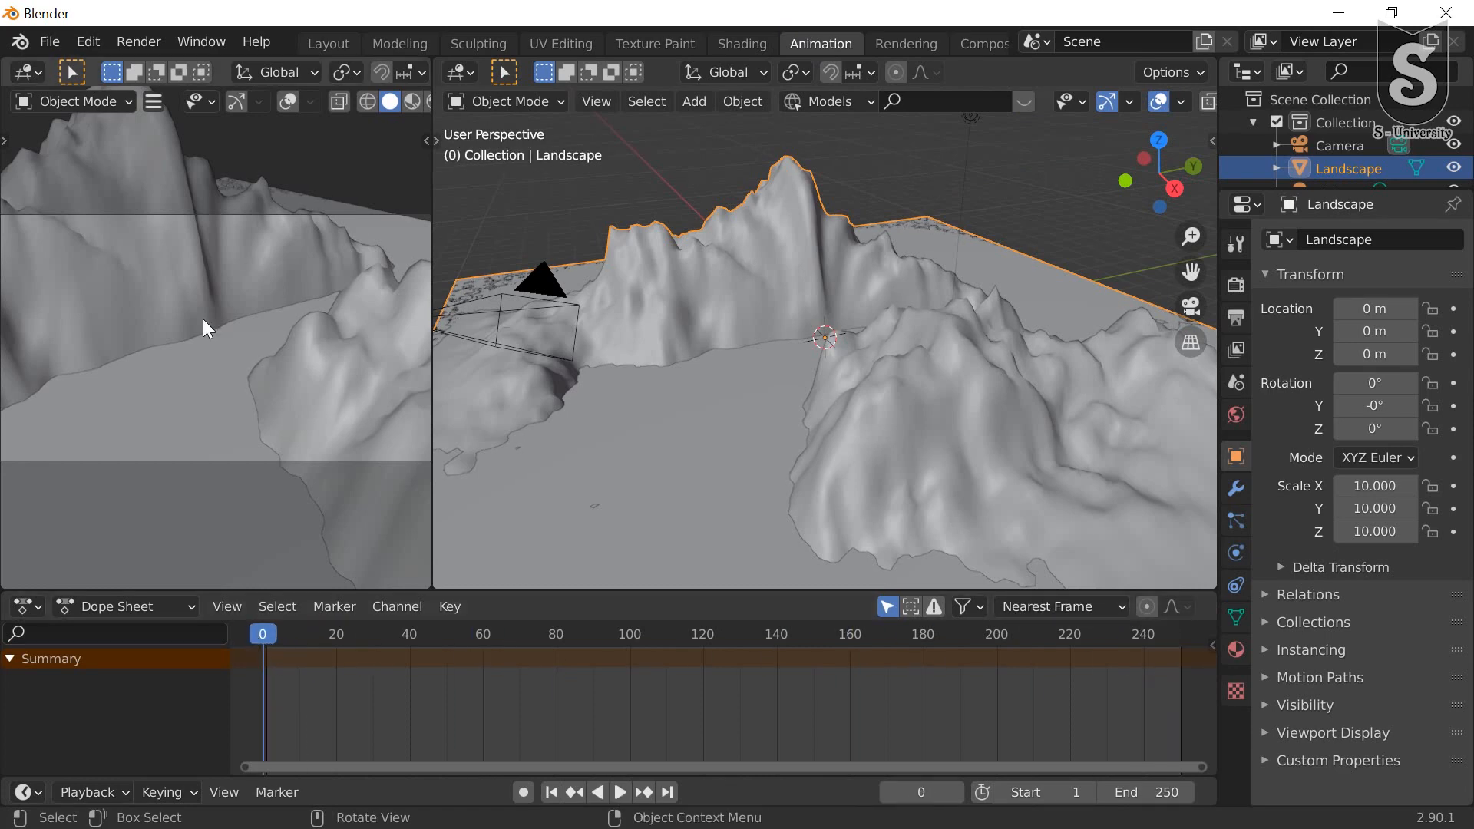
# Step: Enable the Camera to View lock in the viewport that shows the camera's perspective
pyautogui.scroll(-2, 208, 245)
pyautogui.scroll(-1, 212, 255)
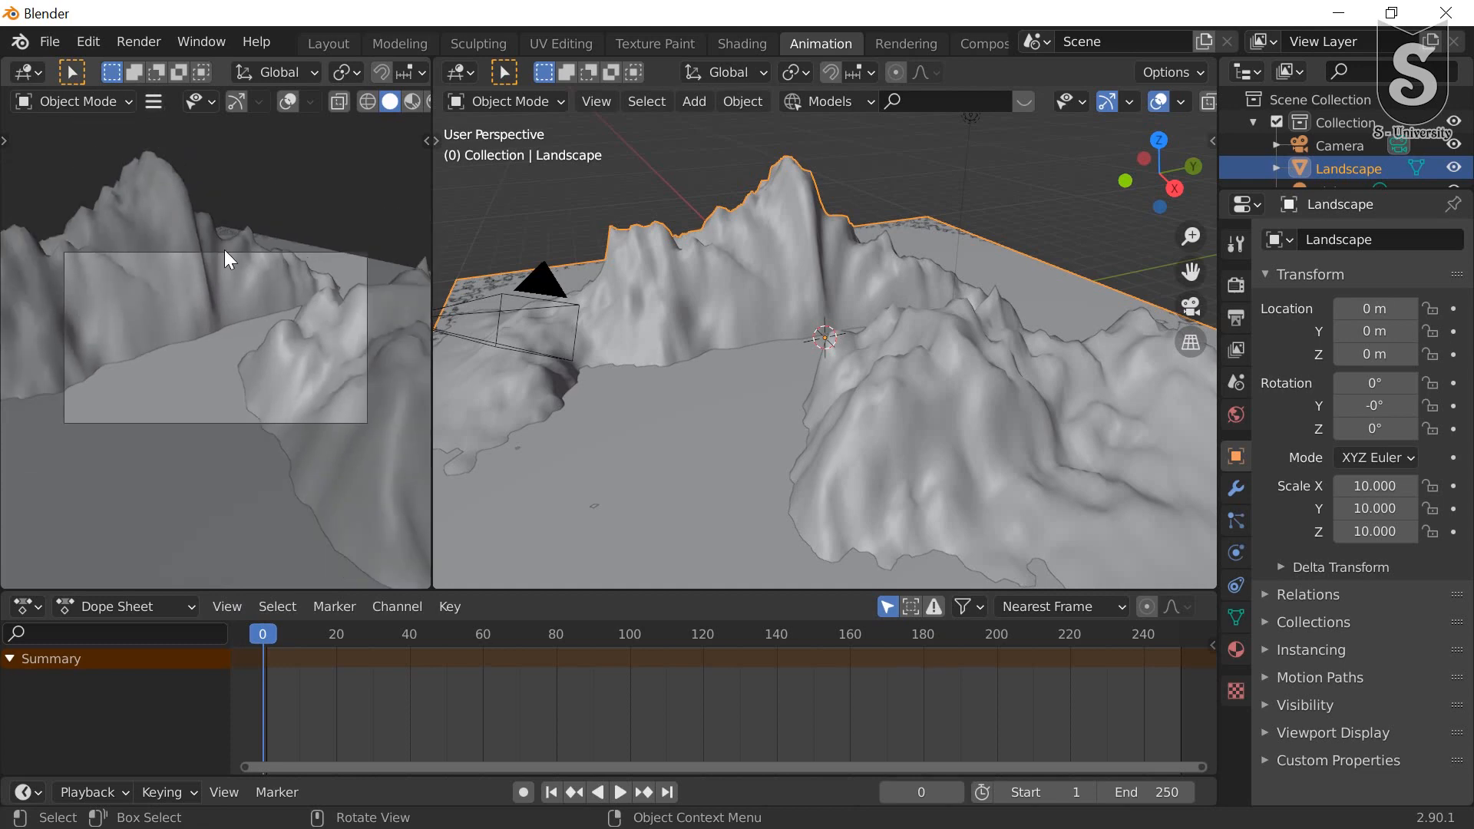
pyautogui.press('n')
pyautogui.click(420, 221)
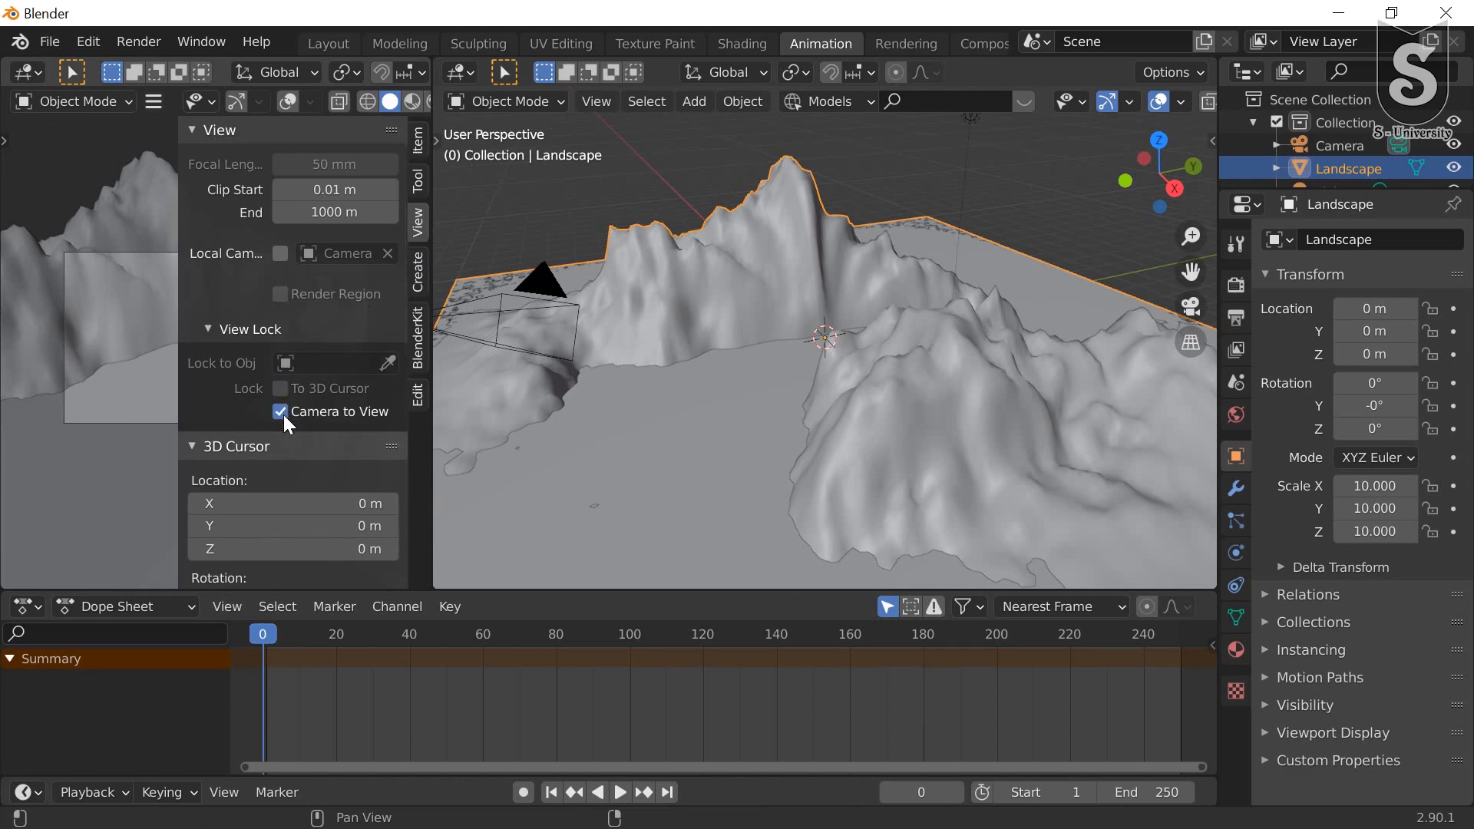
# Step: Pull the camera back and tilt it to a low angle that frames the mountains and water in front of them
pyautogui.scroll(-6, 127, 344)
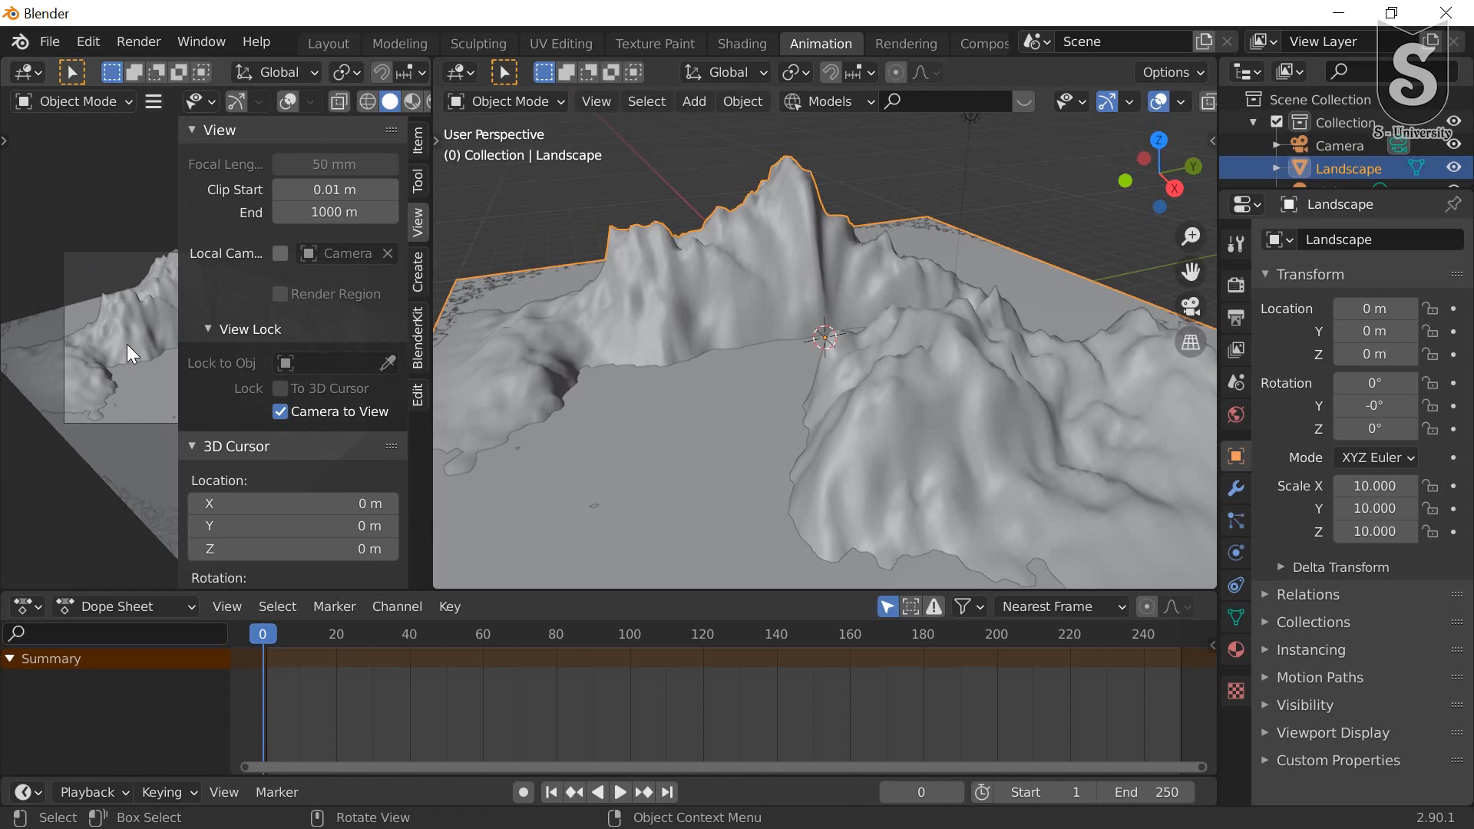
pyautogui.press('n')
pyautogui.scroll(-2, 249, 360)
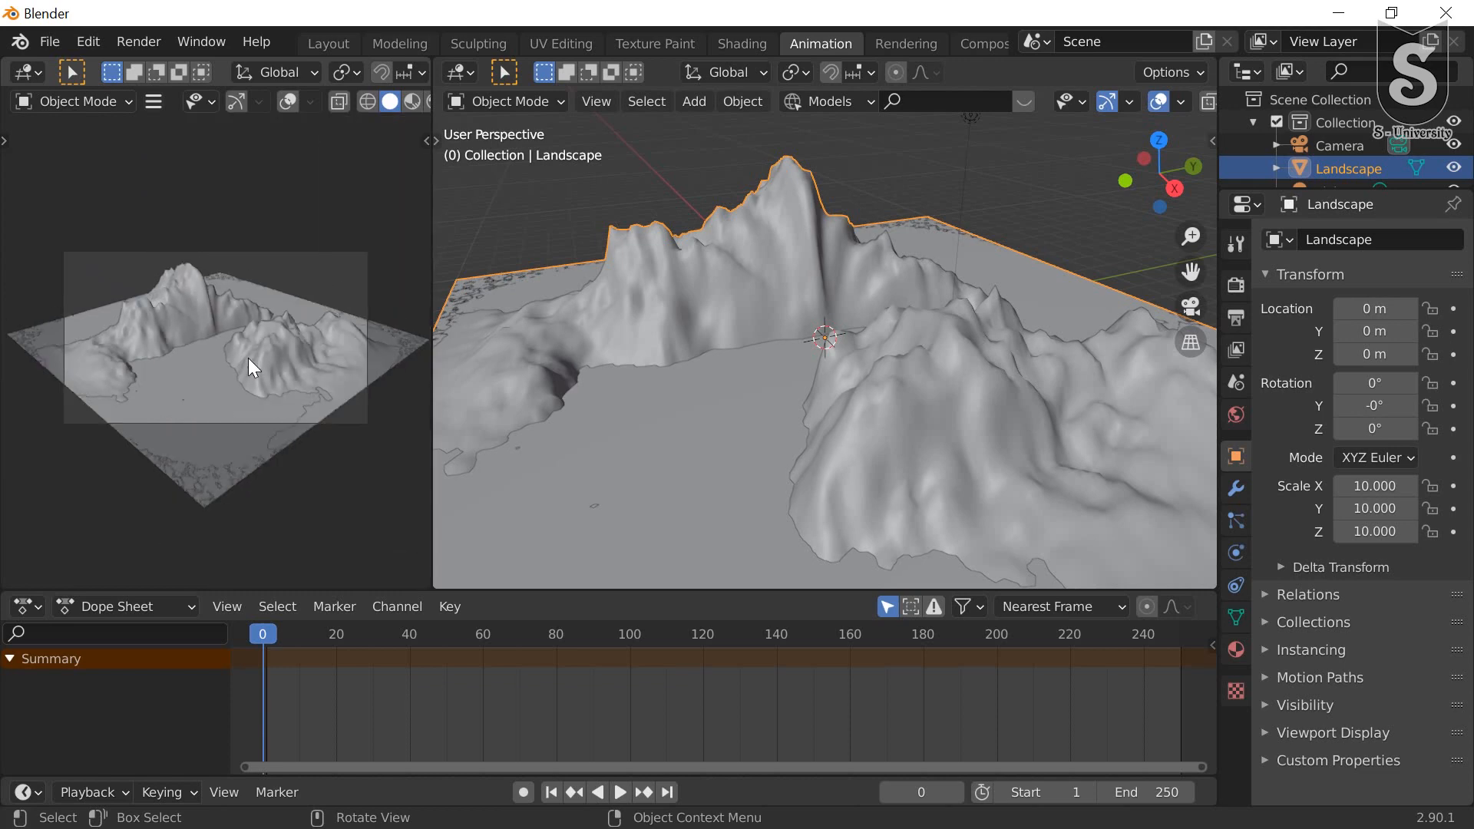
pyautogui.moveTo(229, 352); pyautogui.dragTo(228, 321, button='middle')
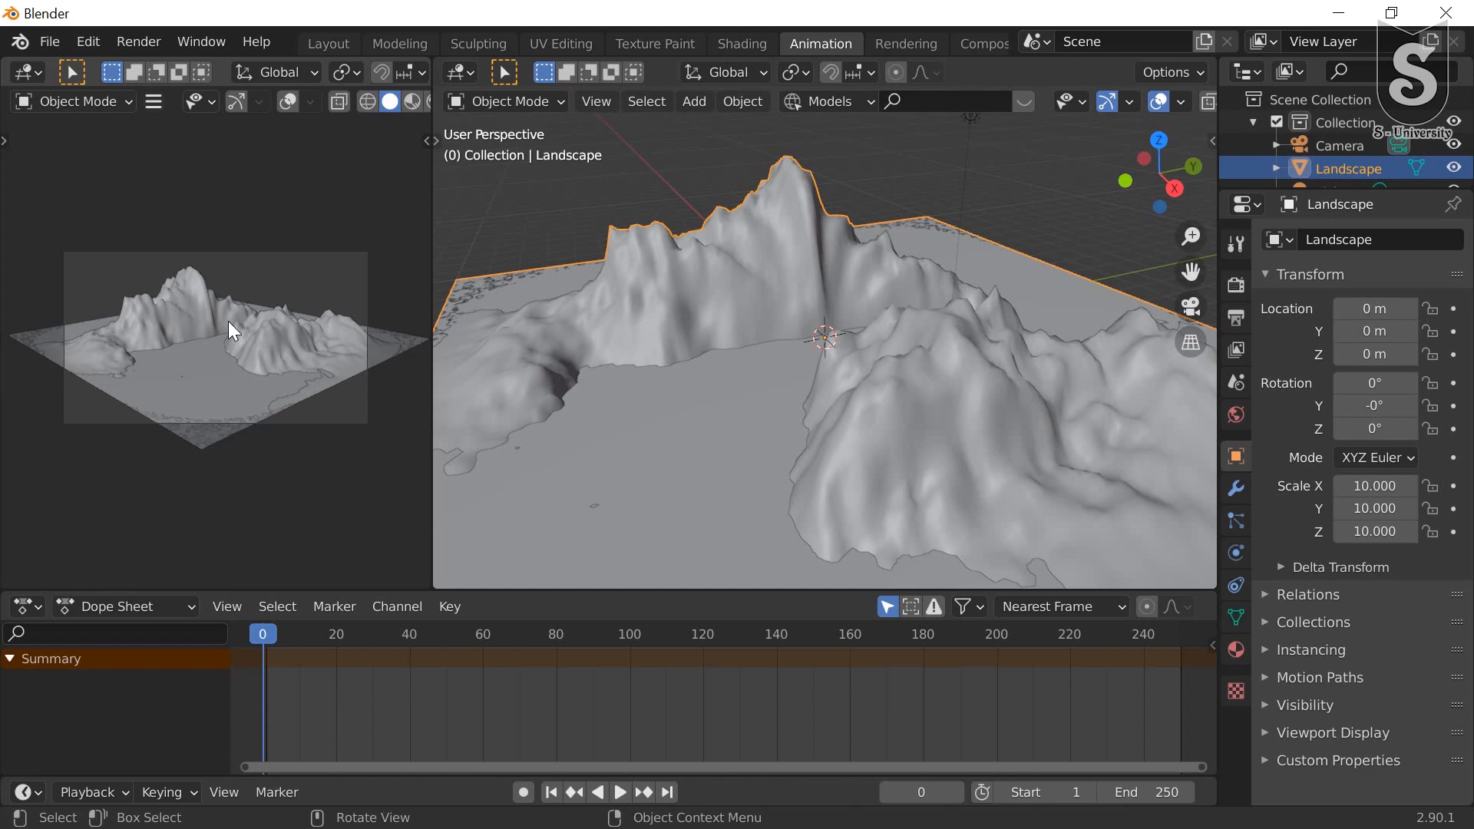
pyautogui.scroll(1, 228, 321)
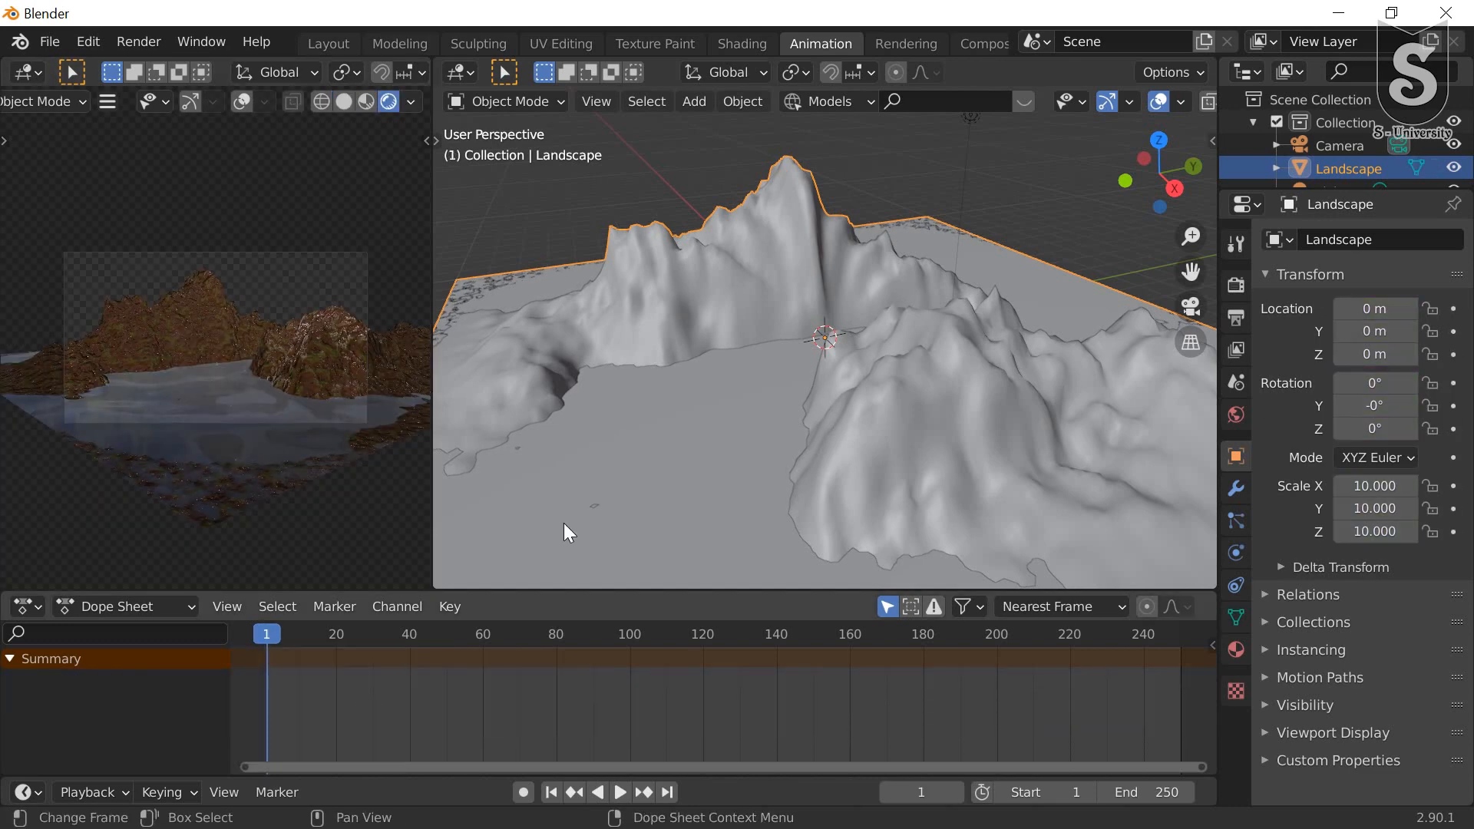
# Step: Insert a Location, Rotation & Scale keyframe for the camera at frame 80
pyautogui.scroll(-6, 789, 314)
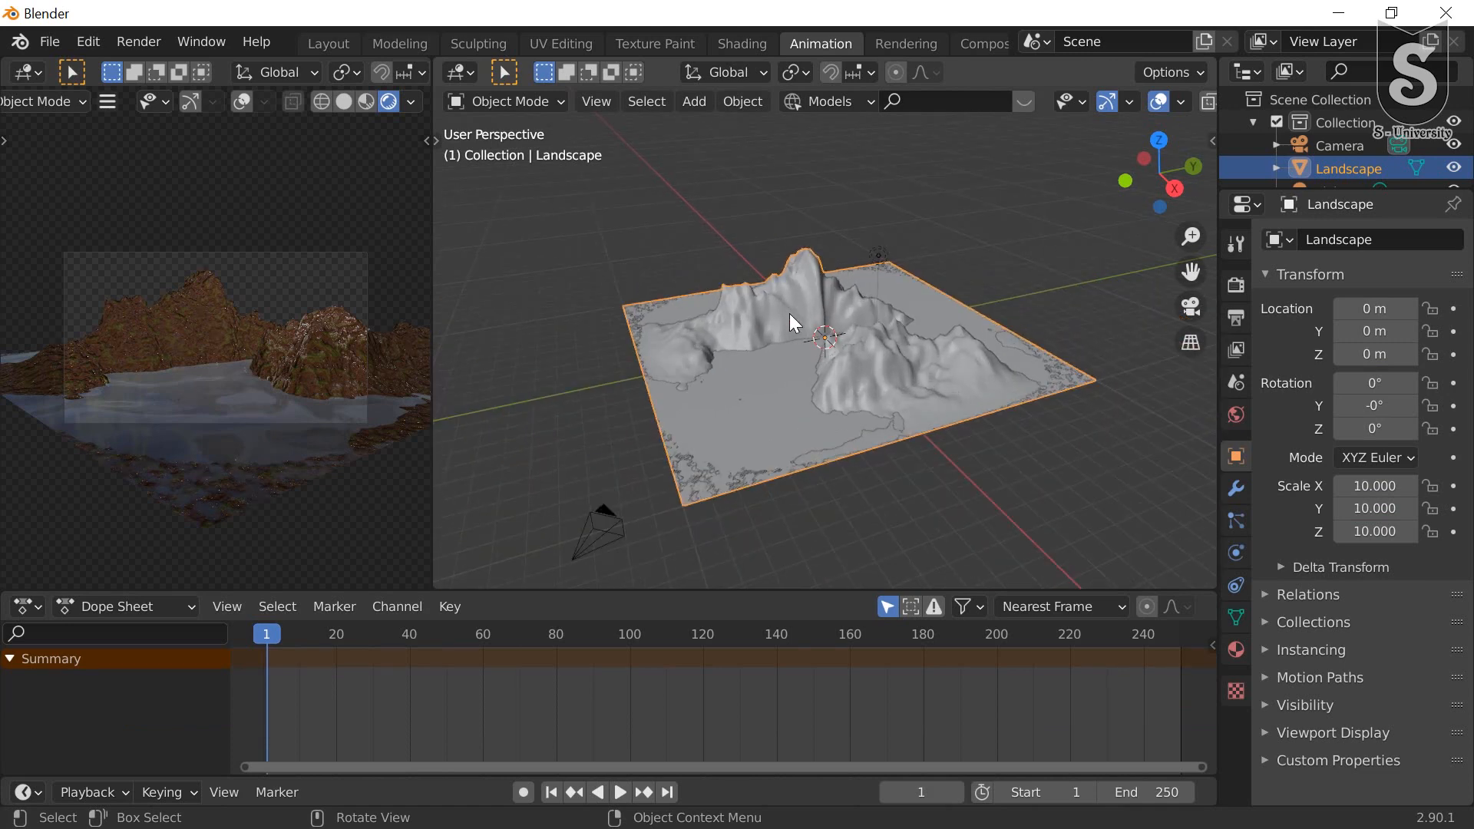
pyautogui.click(346, 257)
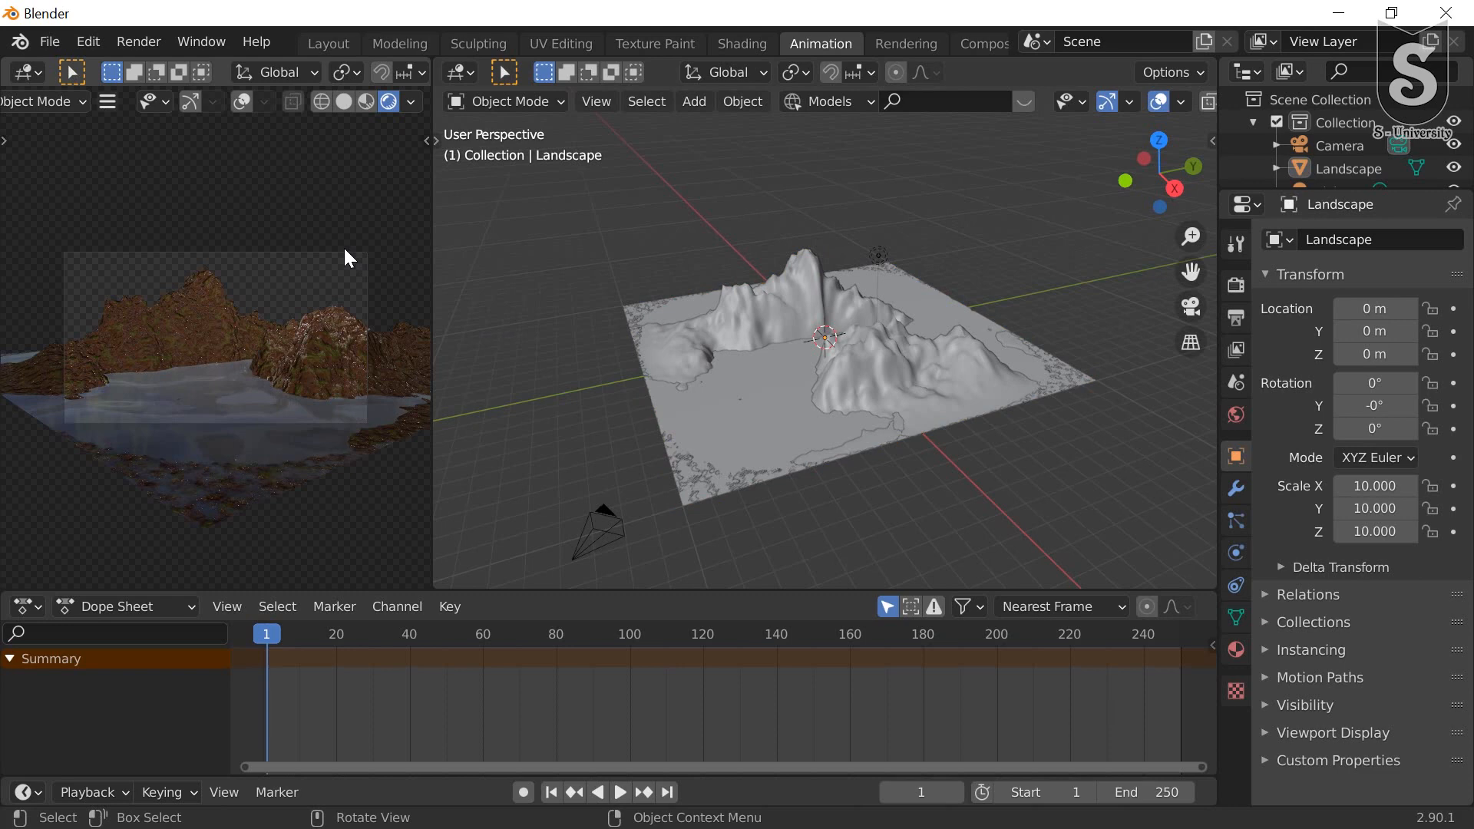
pyautogui.click(605, 514)
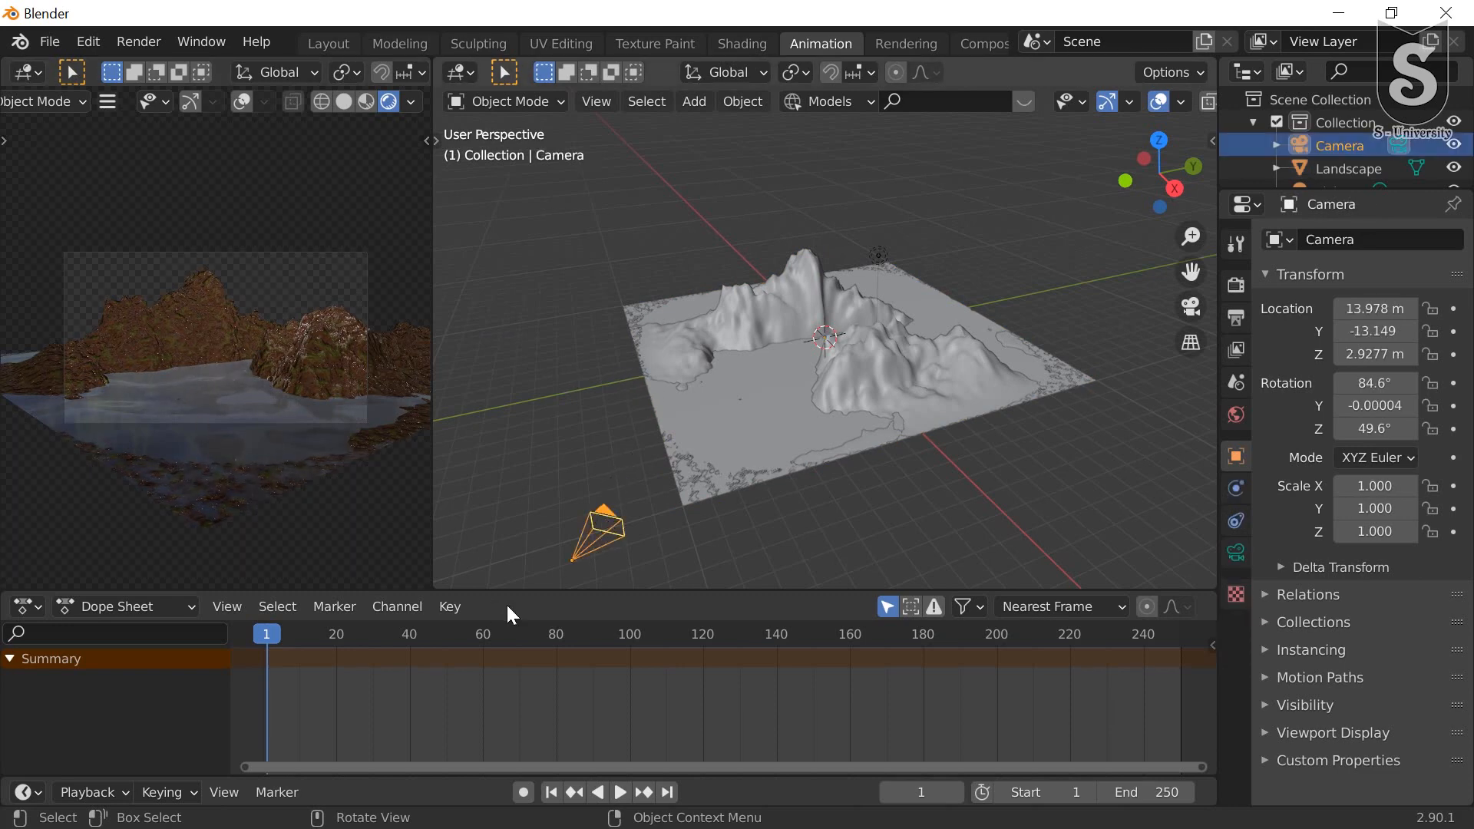
pyautogui.click(551, 638)
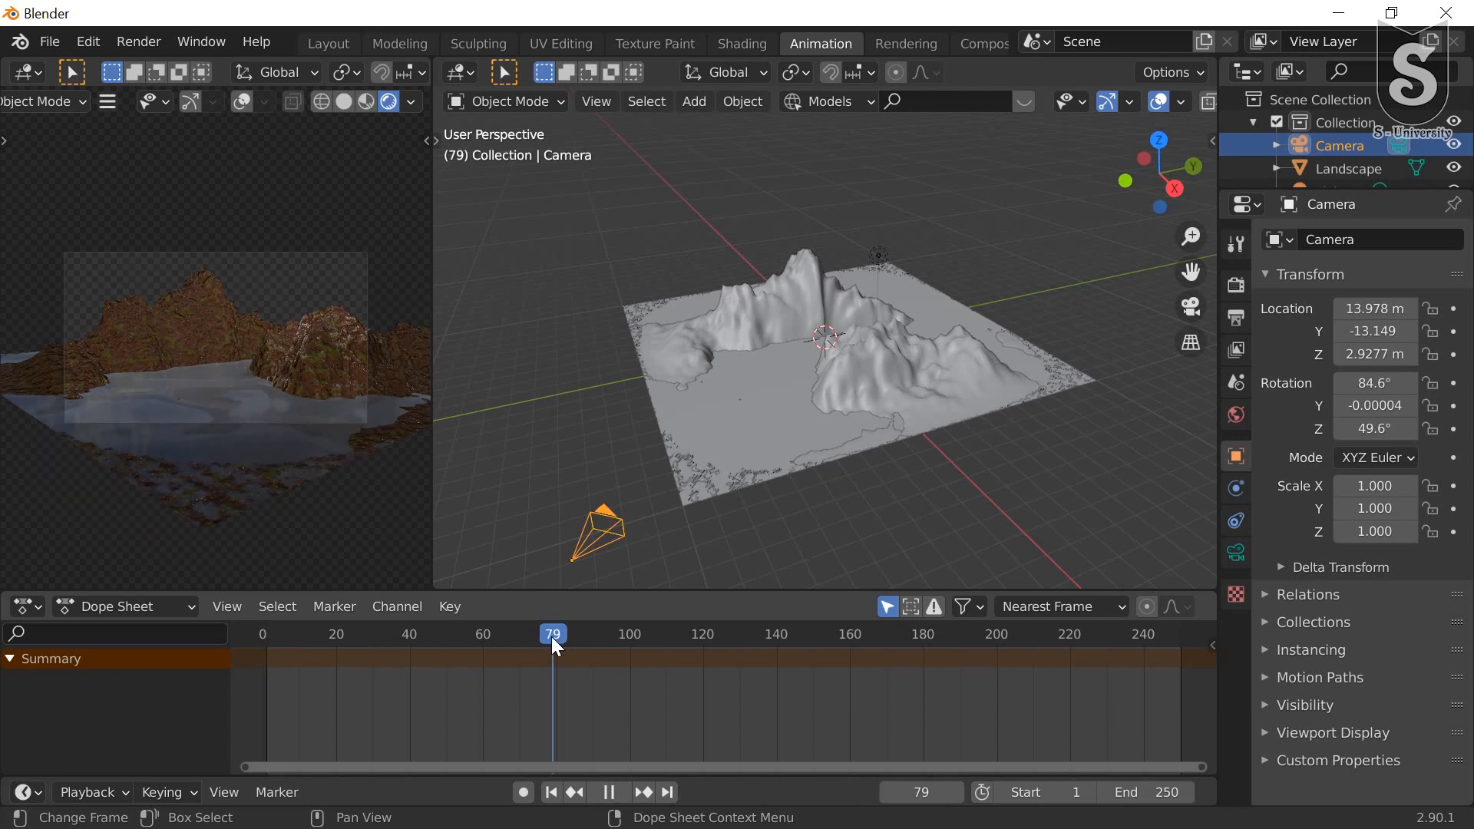
pyautogui.moveTo(554, 633); pyautogui.dragTo(556, 629)
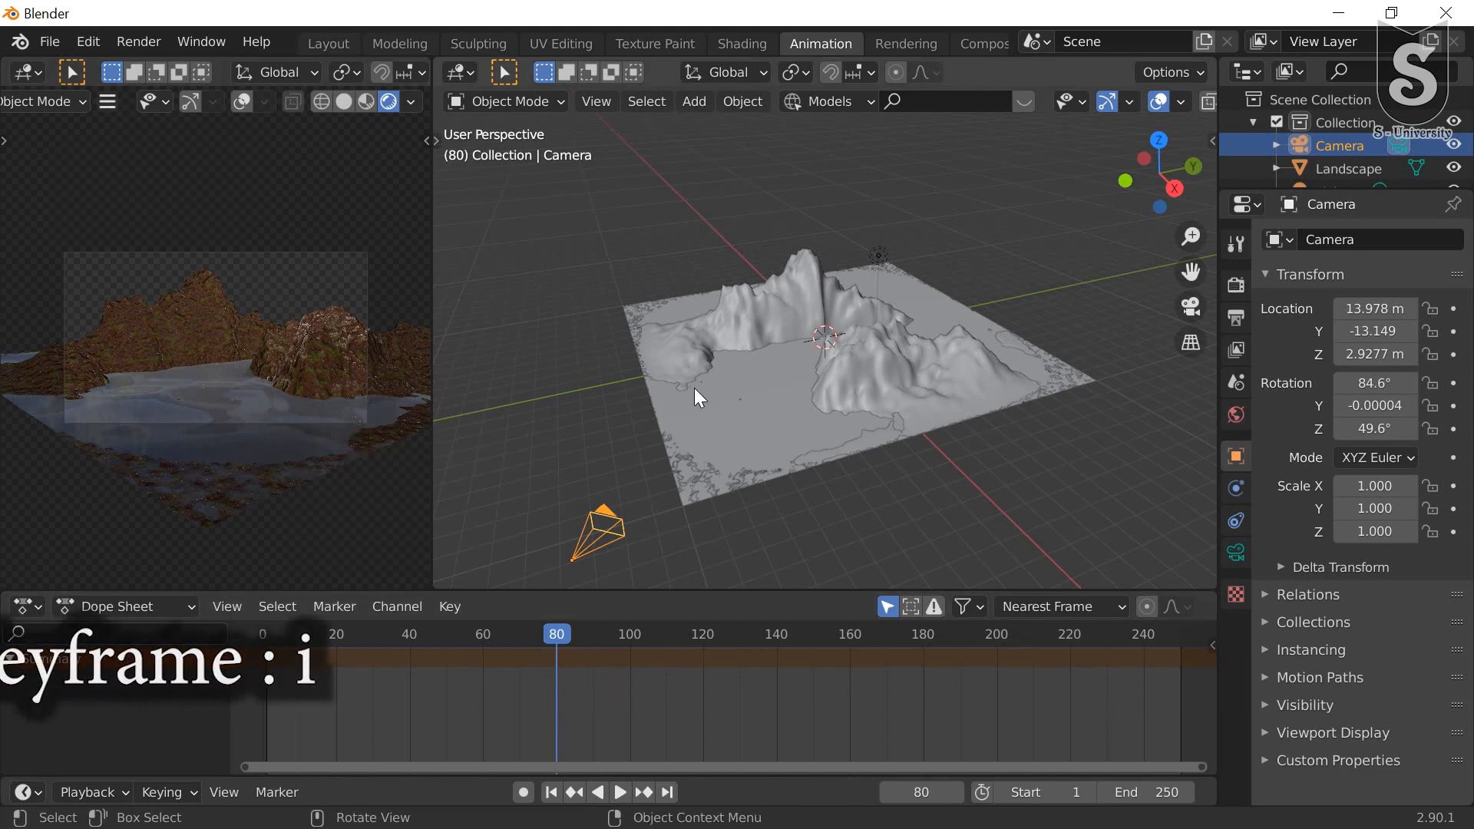
pyautogui.press('i')
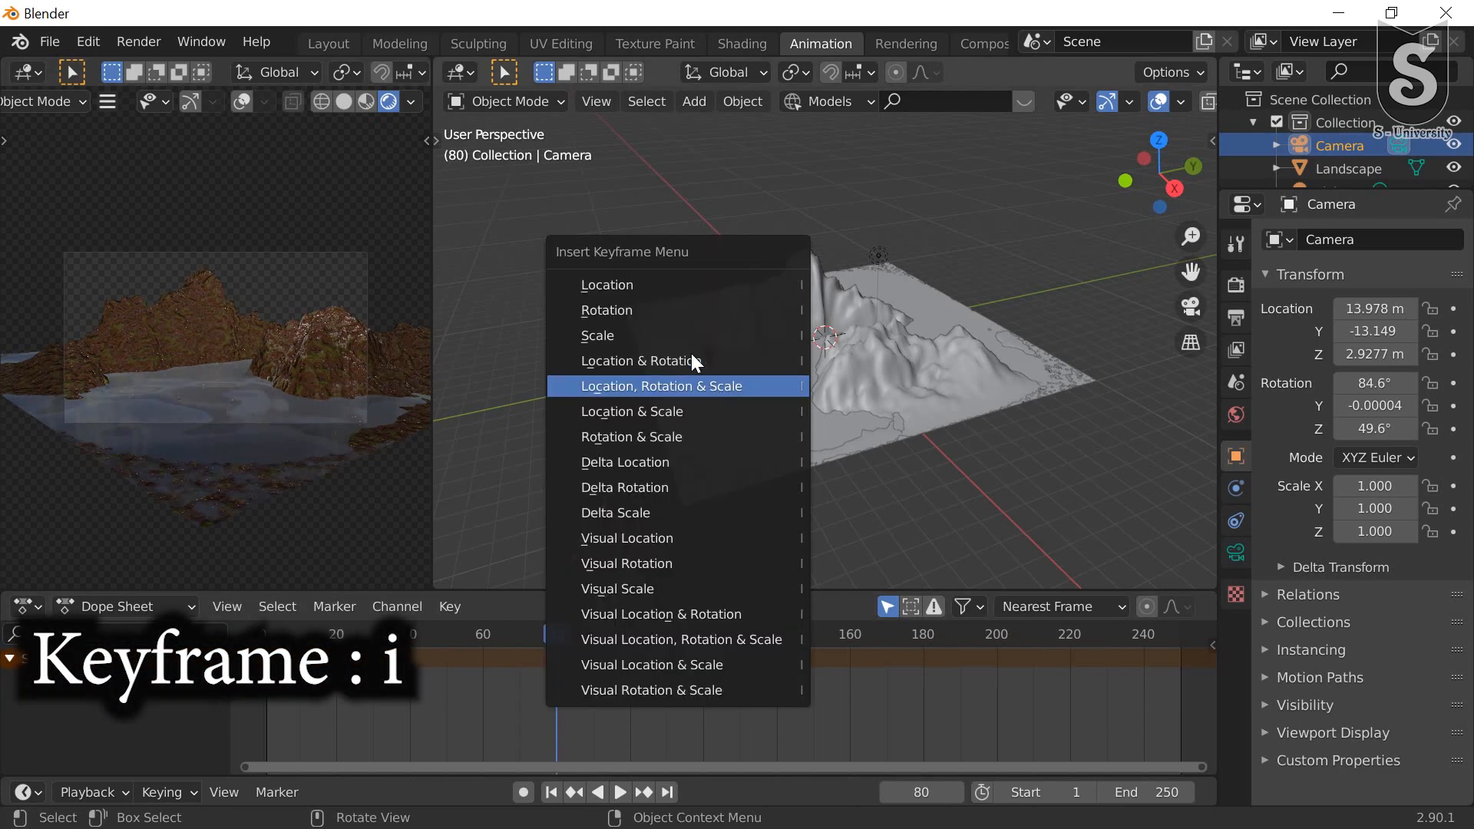
pyautogui.click(664, 385)
# Step: At frame 0, bring the camera down close to the shallow water at the near corner and insert a Location, Rotation & Scale keyframe
pyautogui.moveTo(561, 634); pyautogui.dragTo(261, 602)
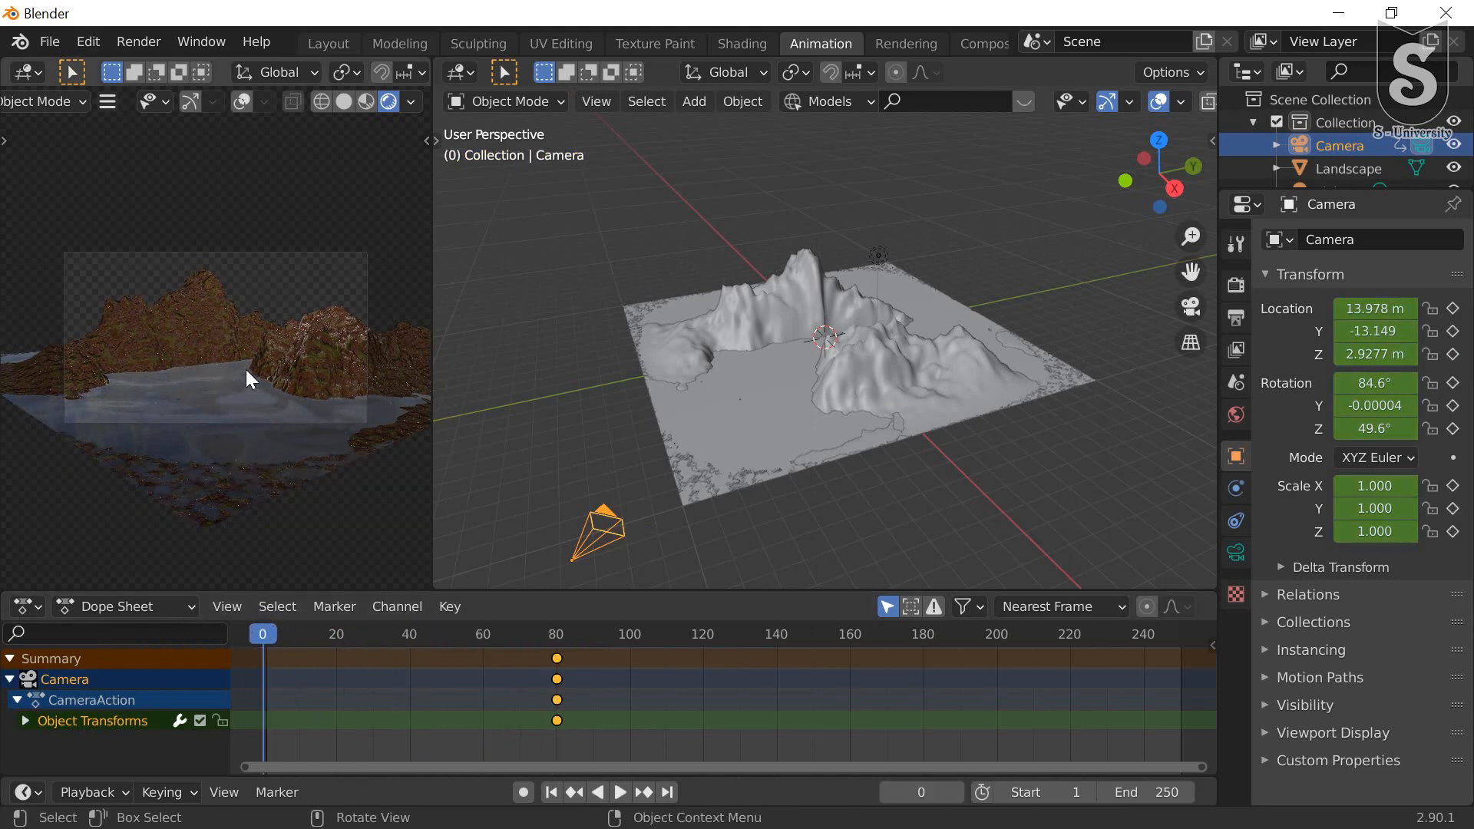
pyautogui.scroll(-3, 246, 370)
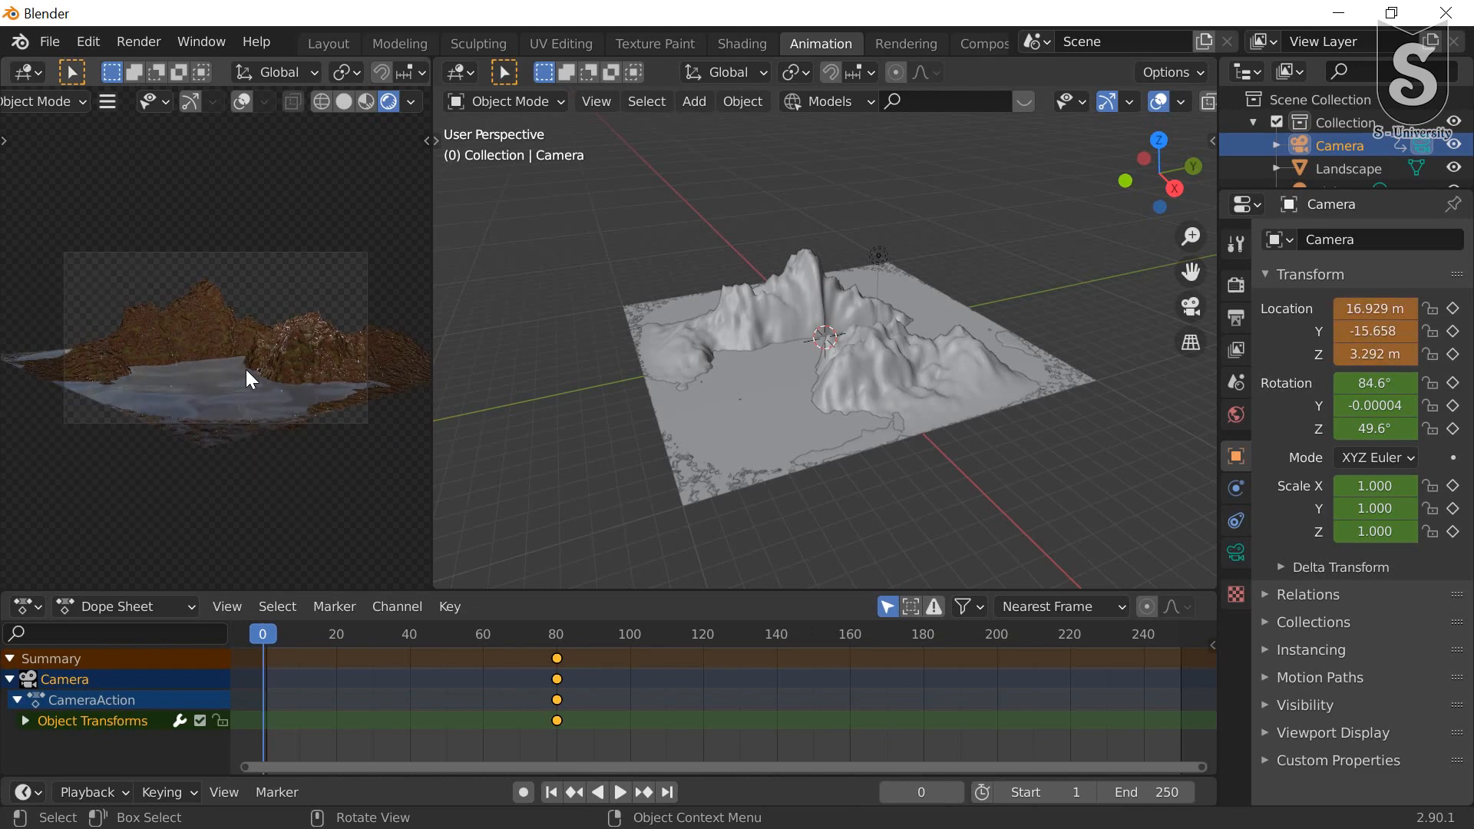
pyautogui.scroll(-2, 246, 377)
pyautogui.moveTo(249, 376); pyautogui.dragTo(217, 351, button='middle')
pyautogui.scroll(1, 254, 378)
pyautogui.scroll(2, 252, 377)
pyautogui.scroll(2, 246, 321)
pyautogui.scroll(-1, 234, 315)
pyautogui.scroll(-1, 216, 350)
pyautogui.scroll(3, 221, 347)
pyautogui.moveTo(242, 312)
pyautogui.keyDown('shift'); pyautogui.mouseDown(button='middle')
pyautogui.moveTo(242, 293)
pyautogui.moveTo(233, 310)
pyautogui.mouseUp(button='middle'); pyautogui.keyUp('shift')
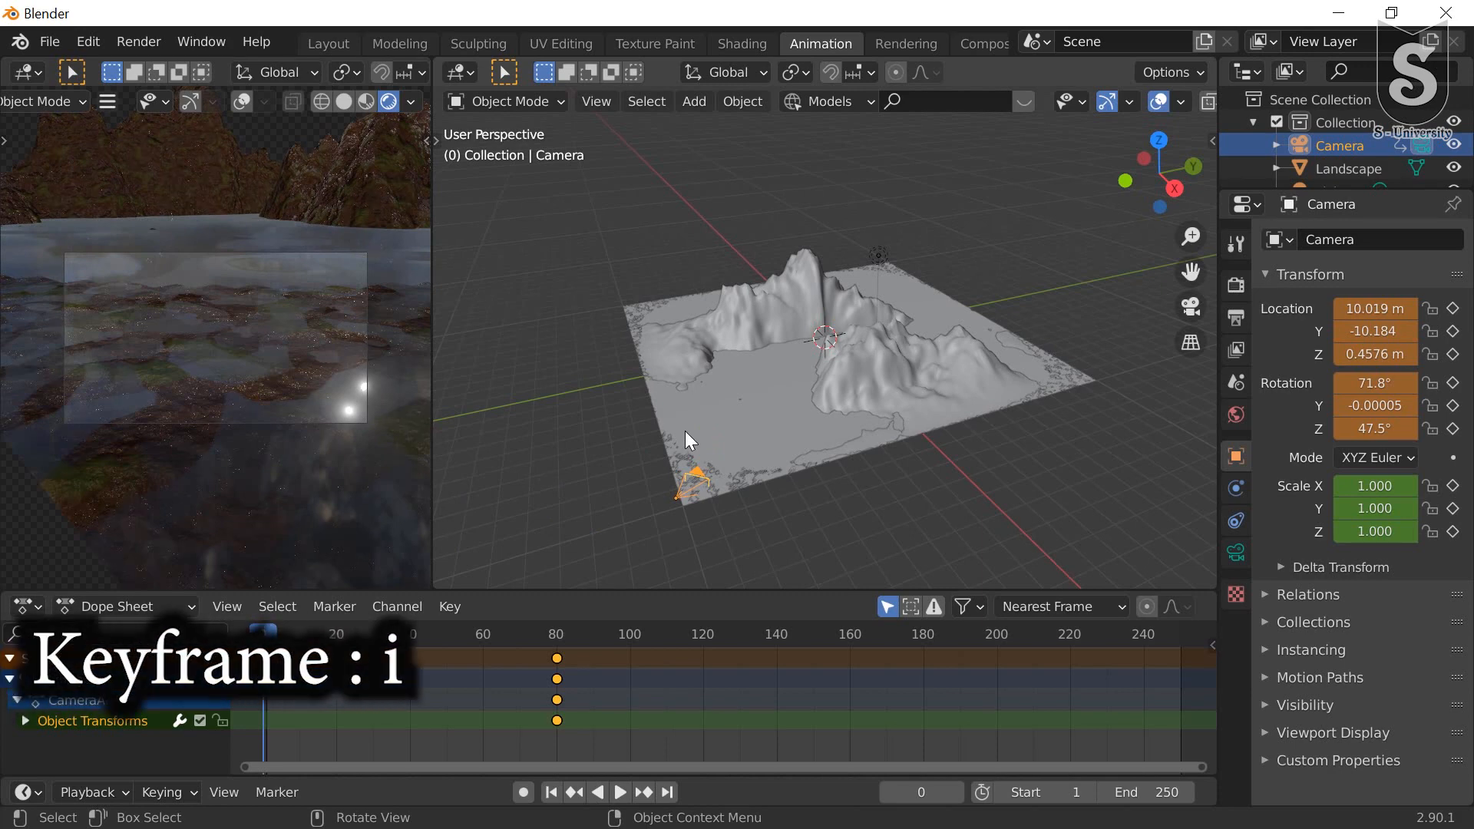
pyautogui.press('i')
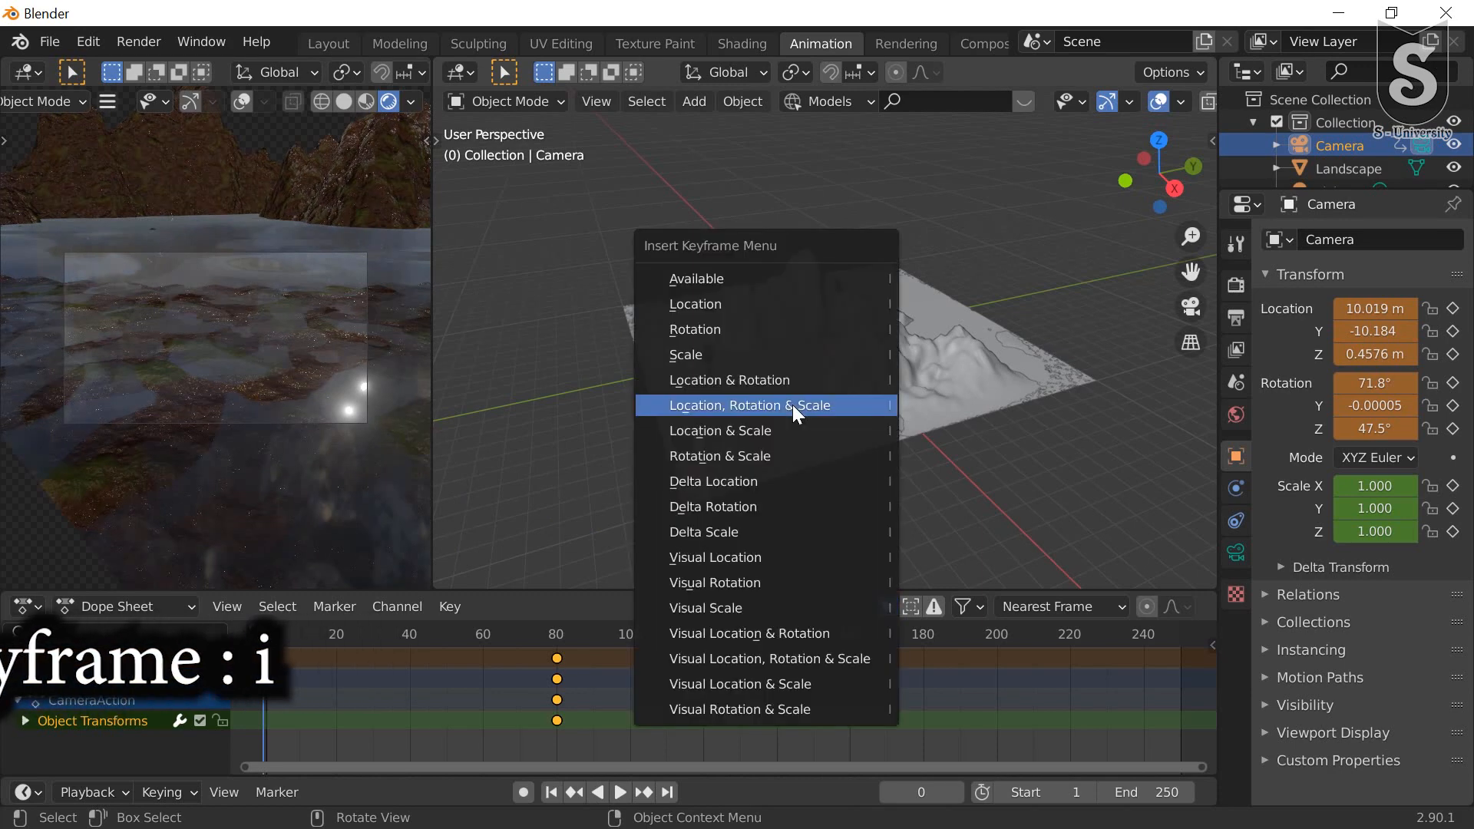
pyautogui.click(761, 406)
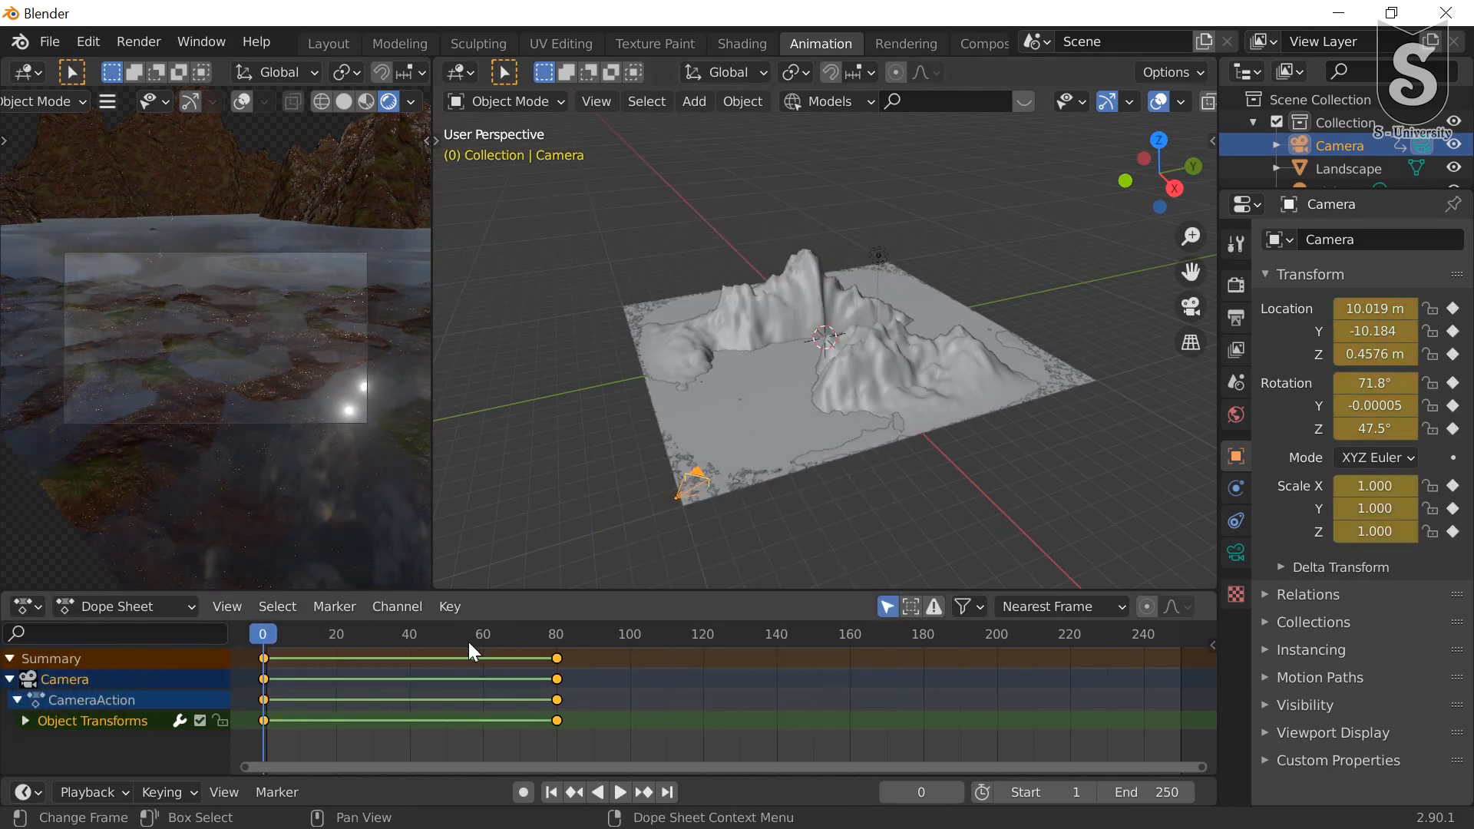
# Step: Play back the camera move from the start of the timeline to review the motion between the two keyframes
pyautogui.moveTo(468, 642); pyautogui.dragTo(257, 657)
pyautogui.press('space')
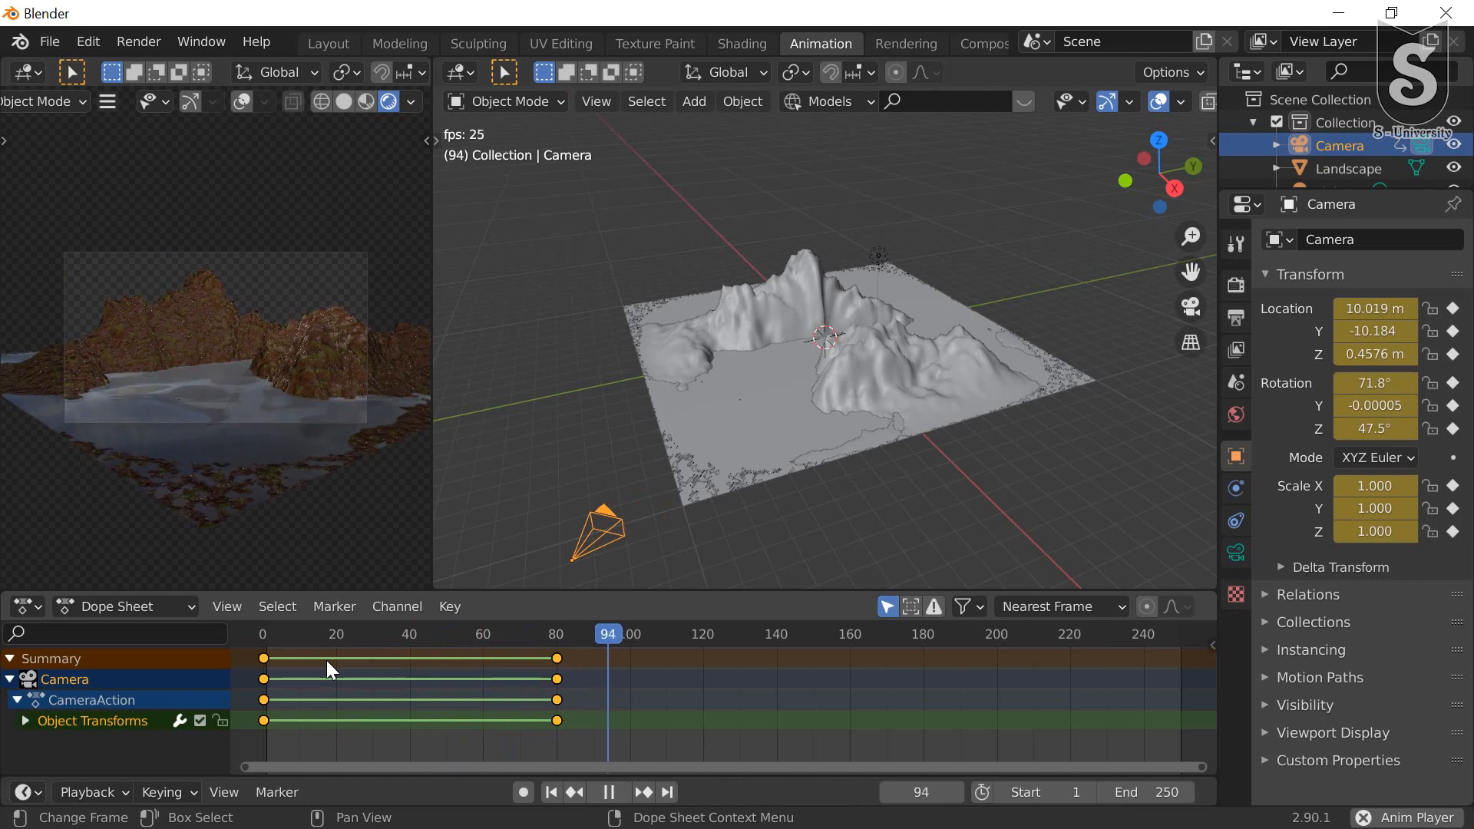
pyautogui.press('space')
pyautogui.moveTo(397, 638); pyautogui.dragTo(254, 648)
pyautogui.press('space')
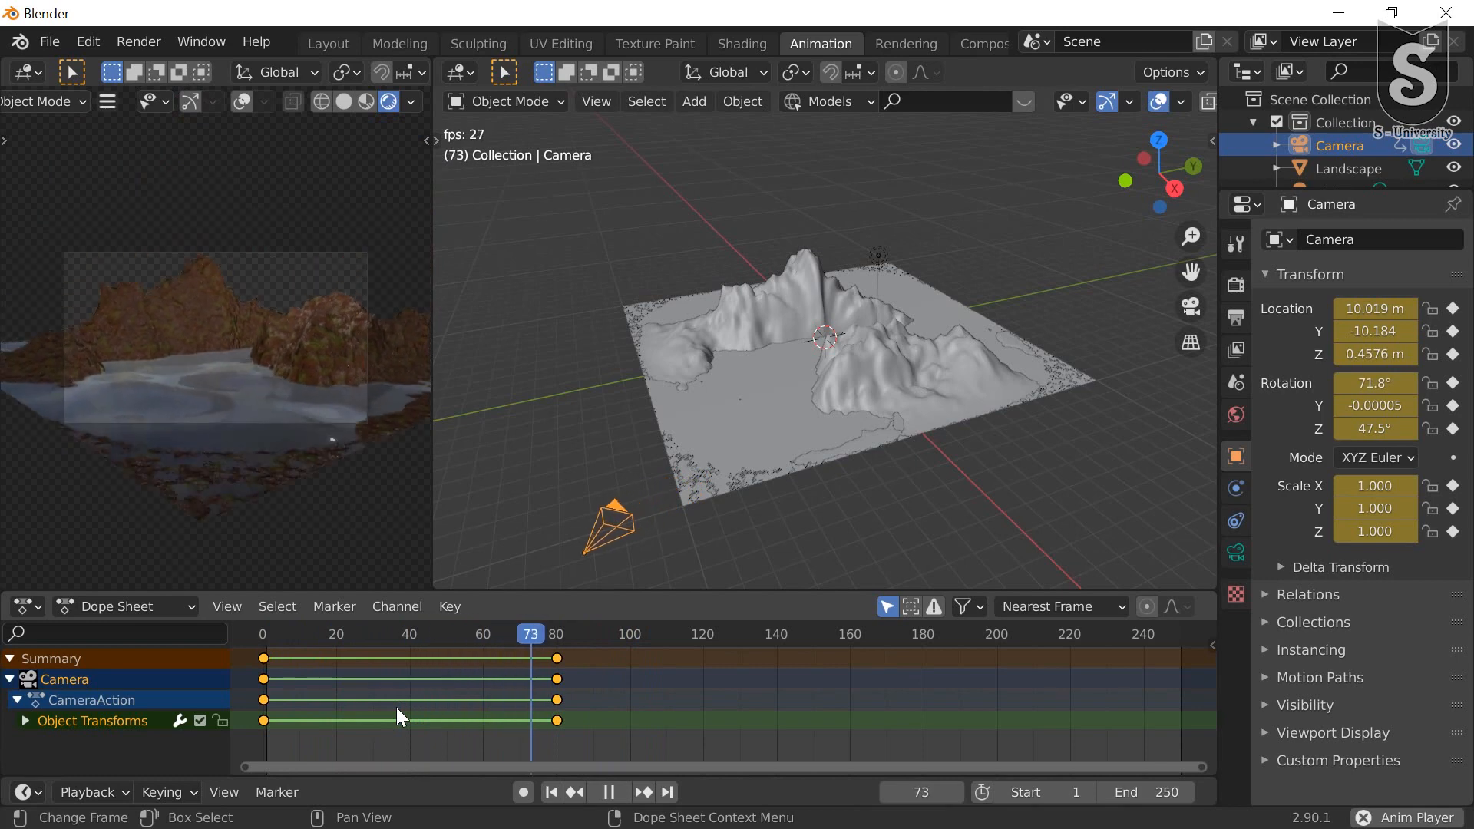
pyautogui.press('space')
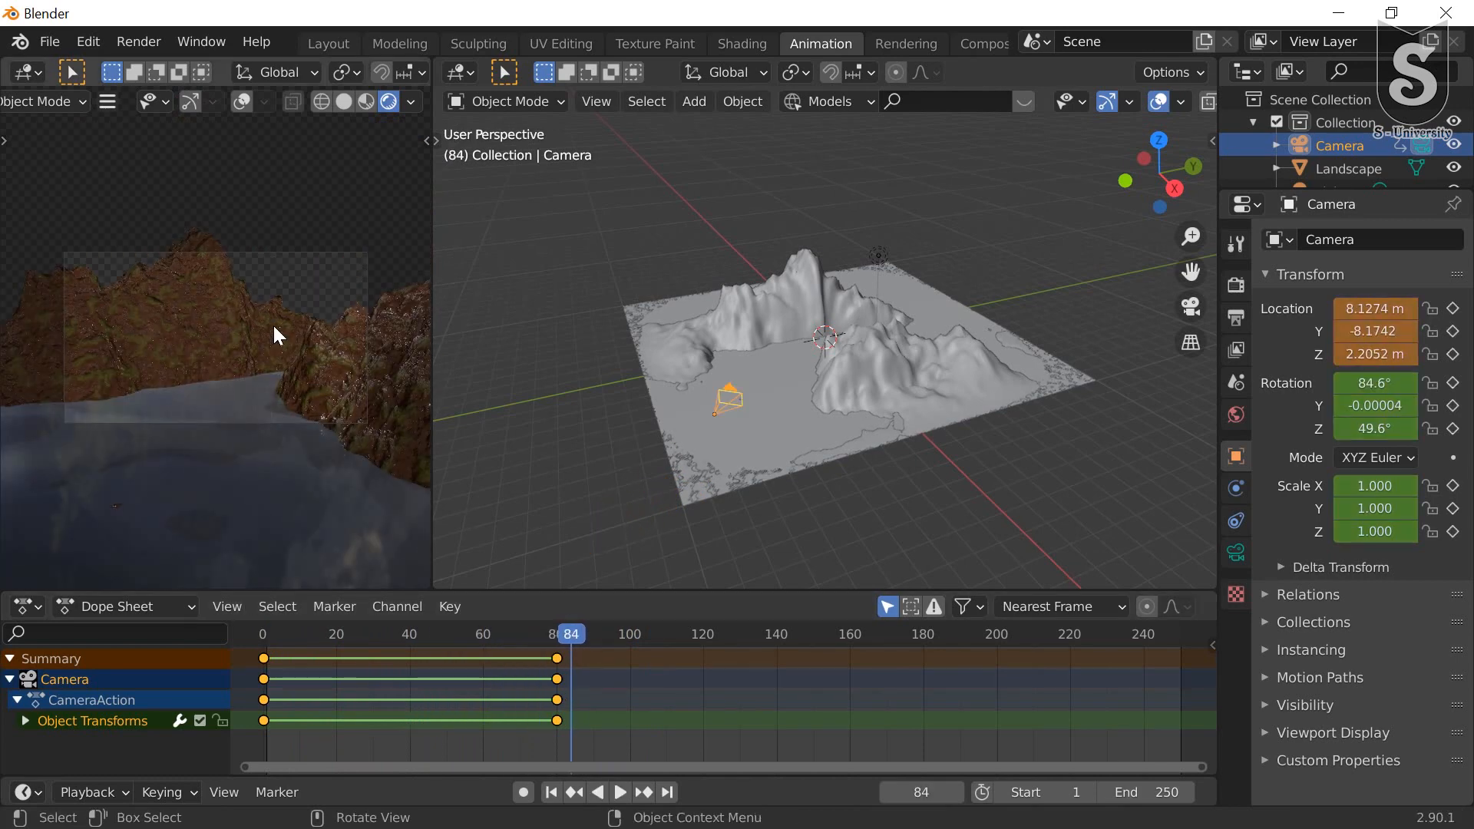
pyautogui.scroll(-3, 273, 324)
pyautogui.scroll(-3, 274, 336)
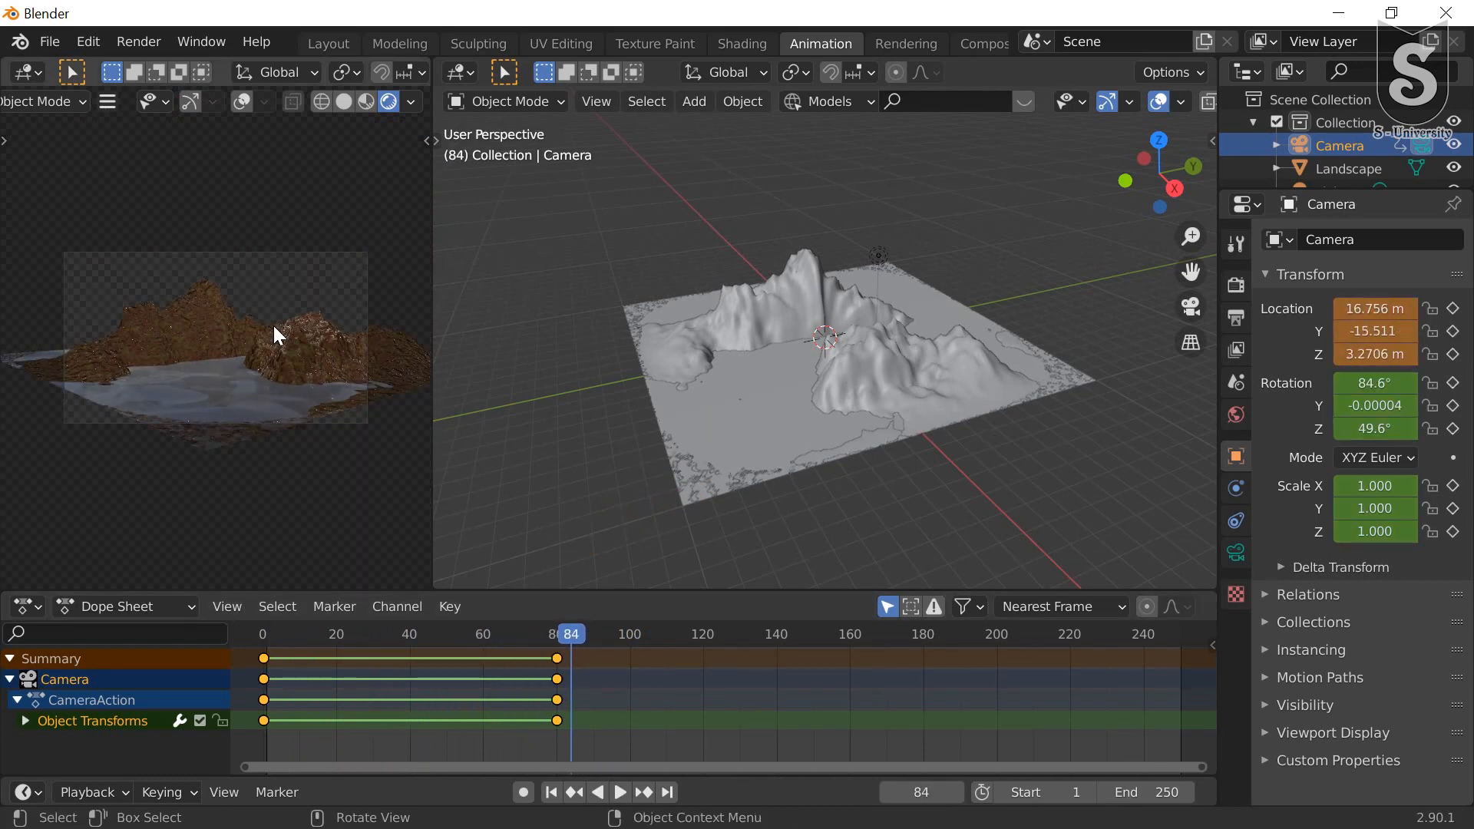
pyautogui.scroll(1, 273, 325)
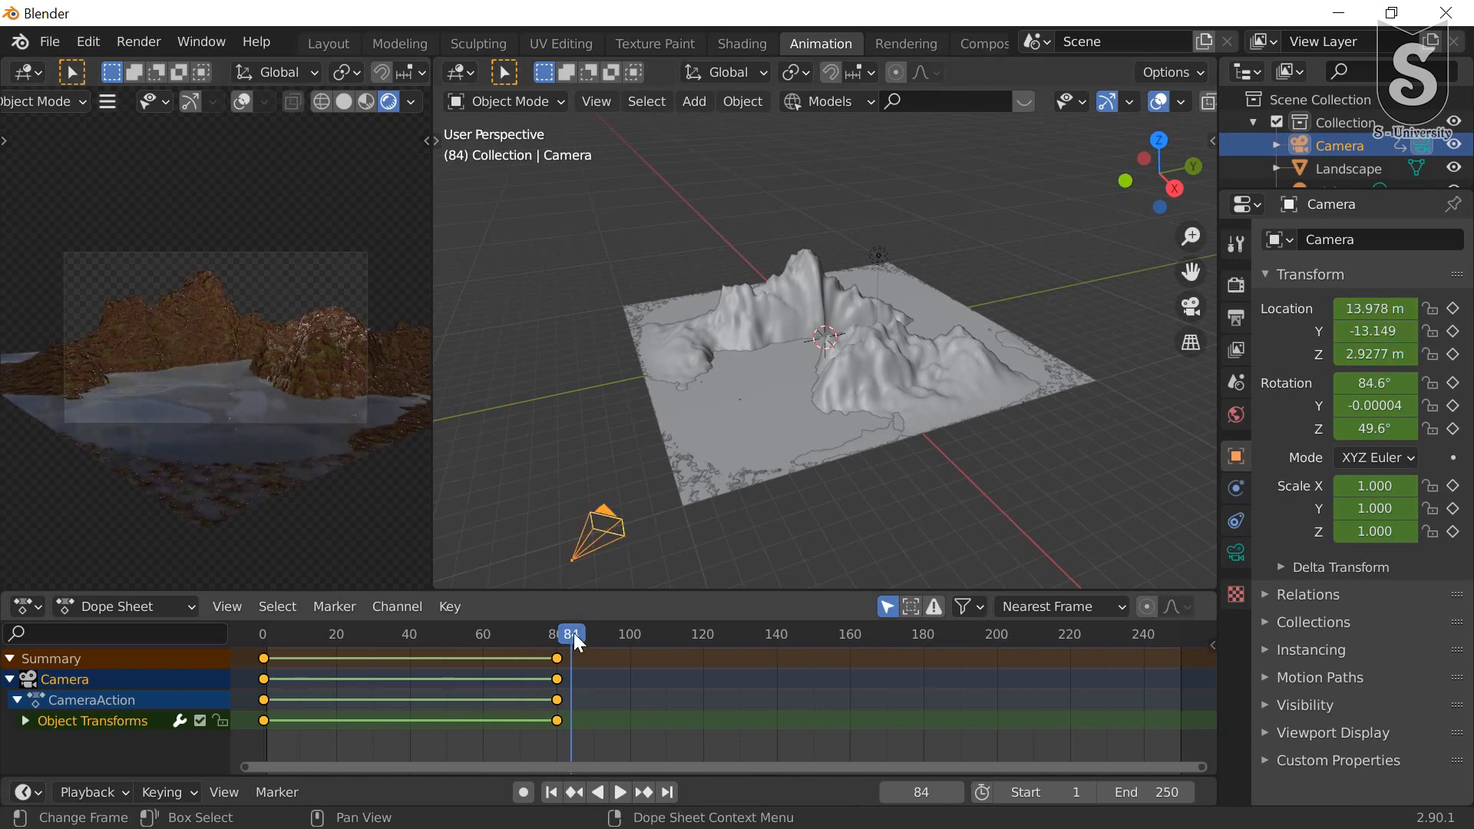
# Step: Hold the camera's framing by inserting a Location, Rotation & Scale keyframe at frame 140
pyautogui.press('space')
pyautogui.moveTo(574, 632); pyautogui.dragTo(919, 630)
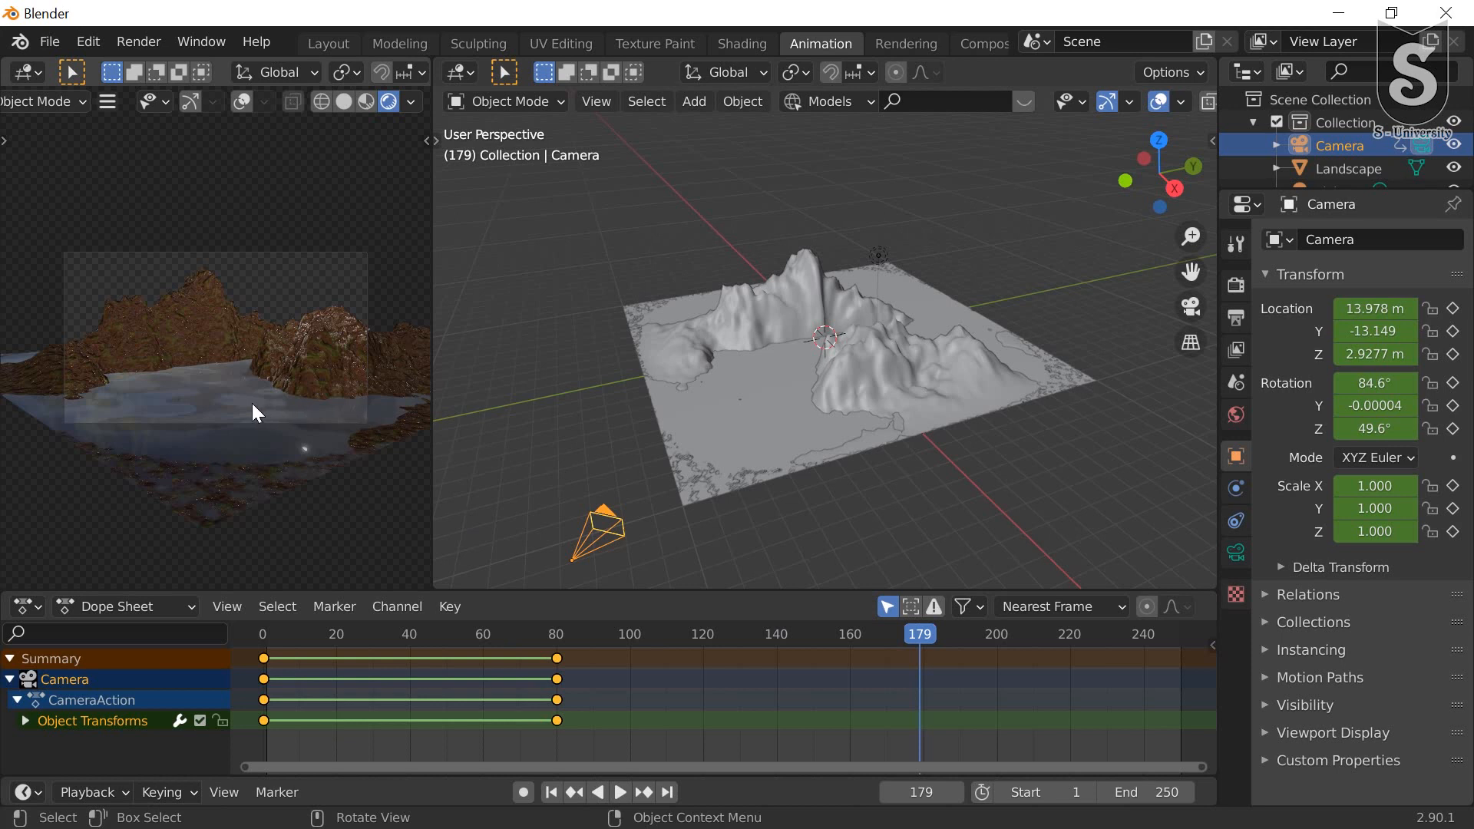
pyautogui.click(780, 637)
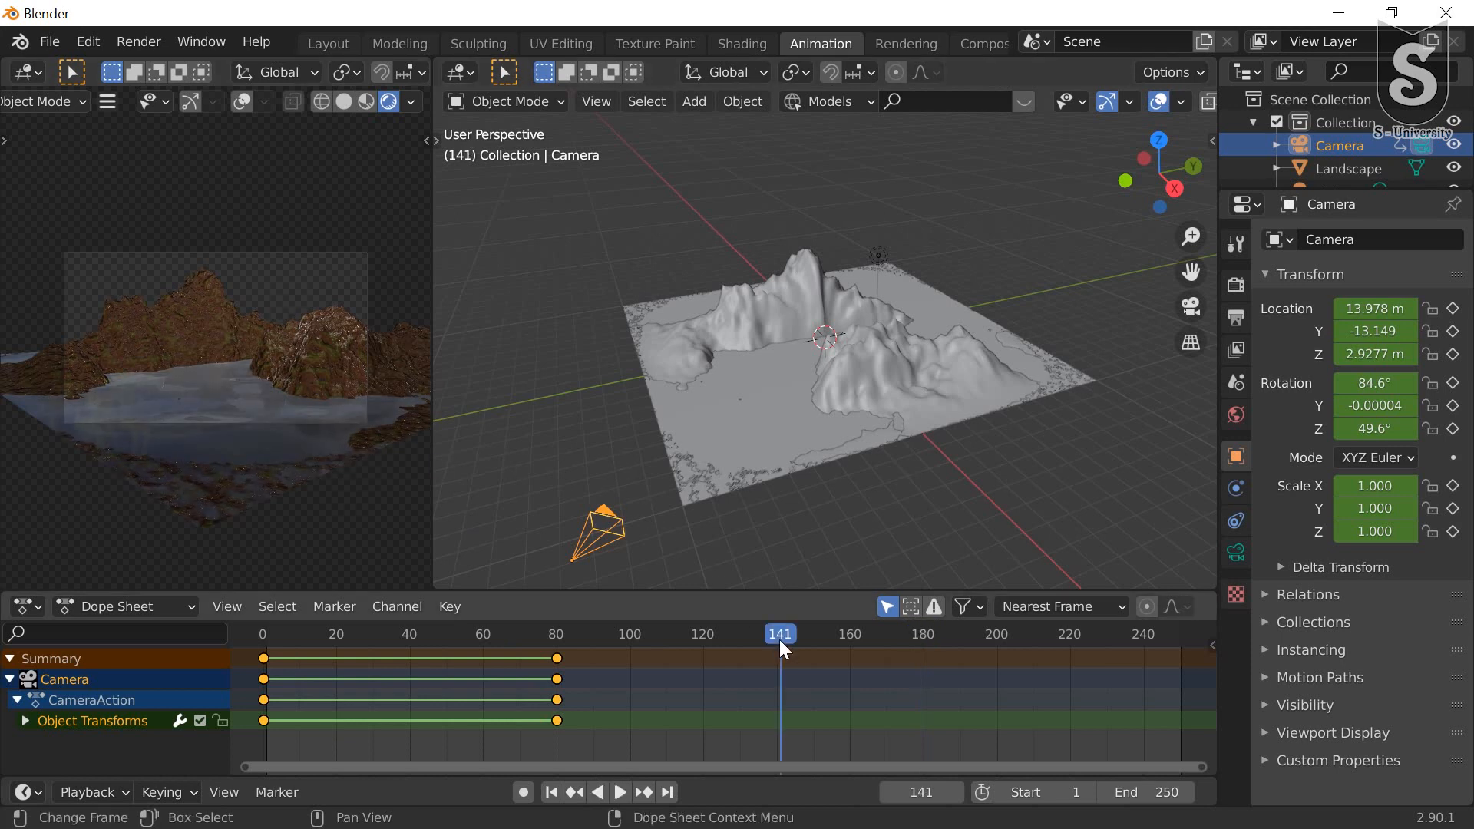
pyautogui.moveTo(781, 639); pyautogui.dragTo(755, 636)
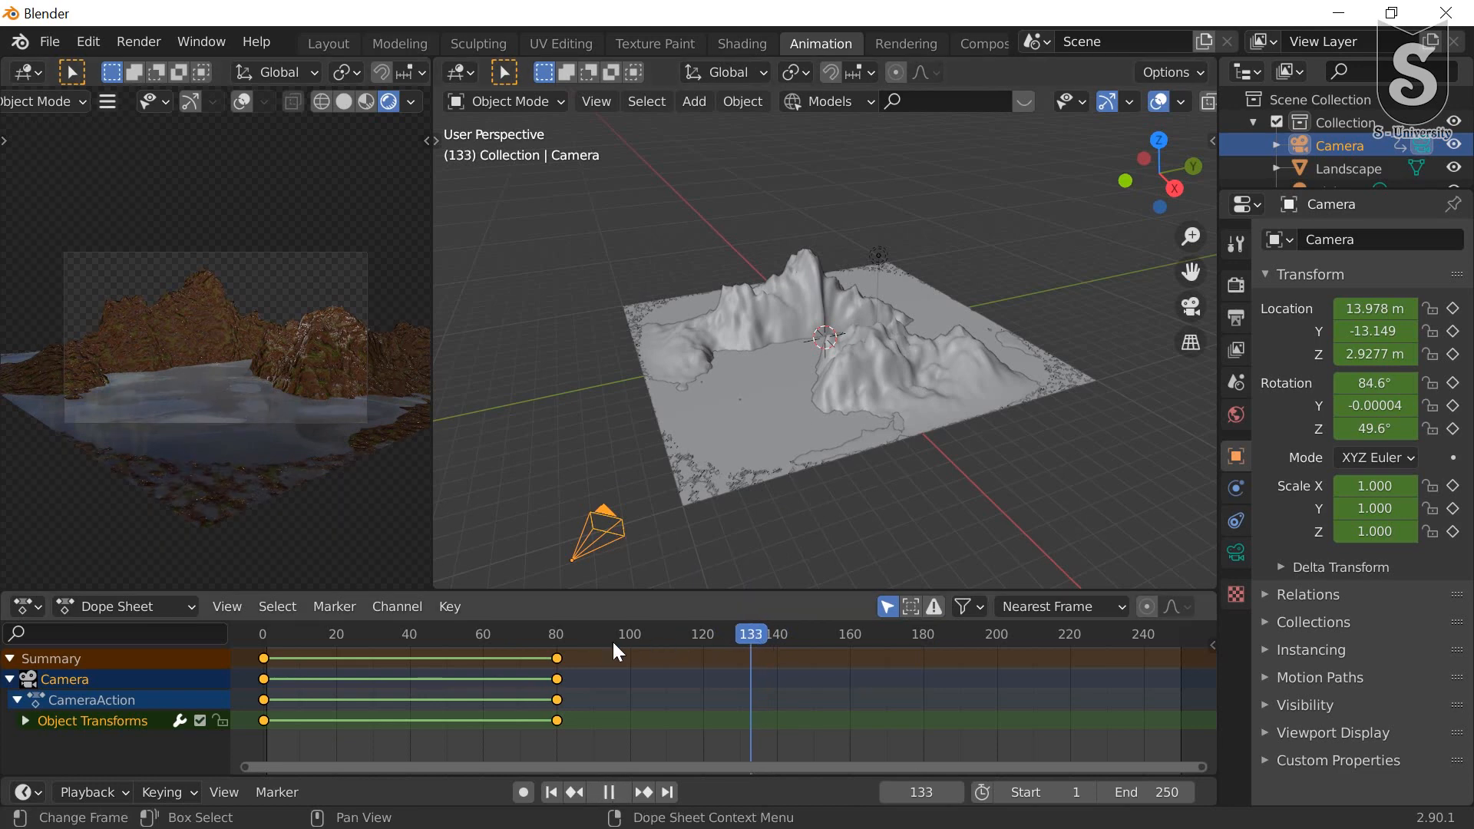
pyautogui.moveTo(614, 652); pyautogui.dragTo(776, 658)
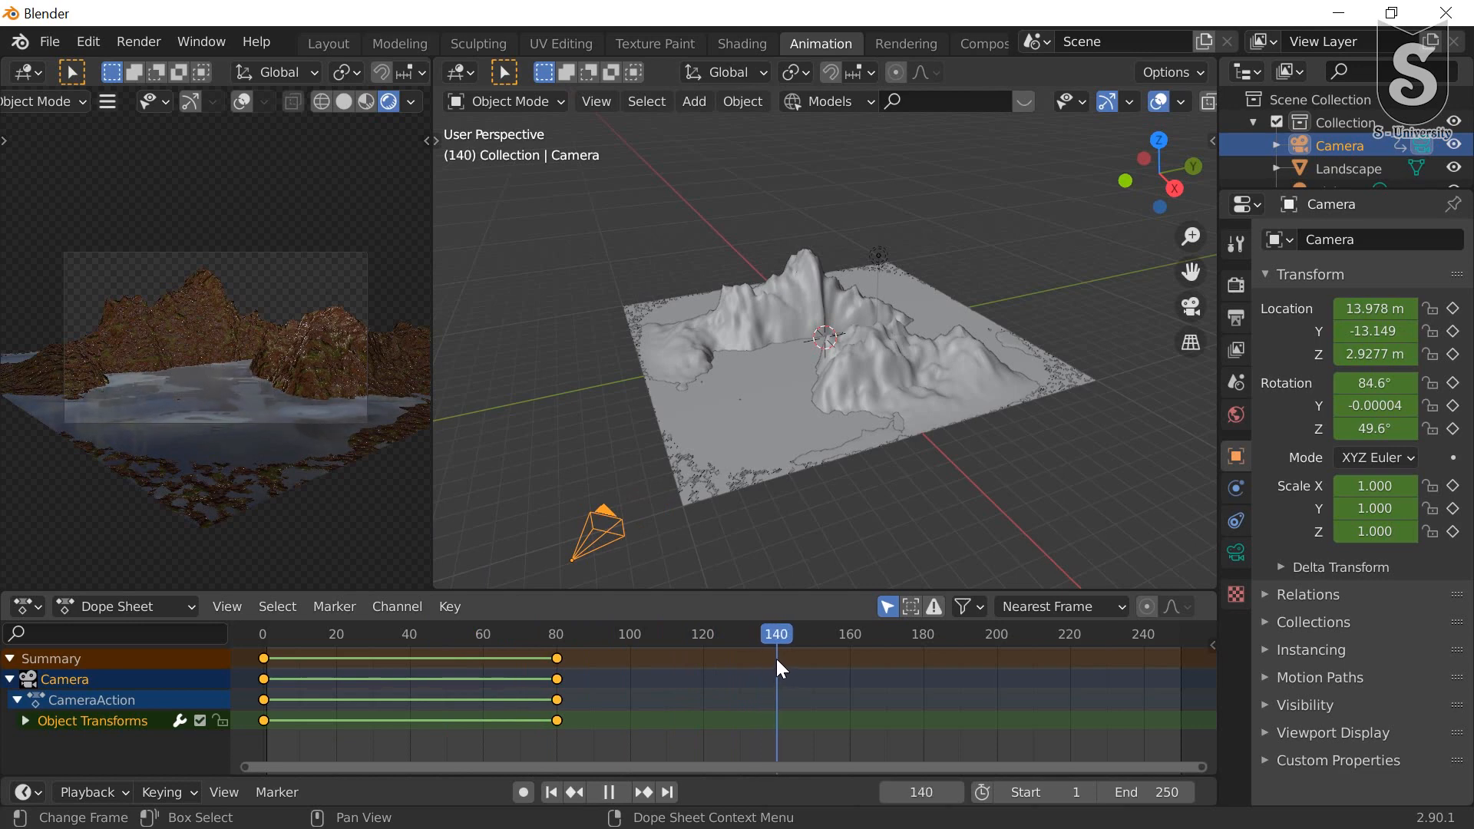
pyautogui.press('i')
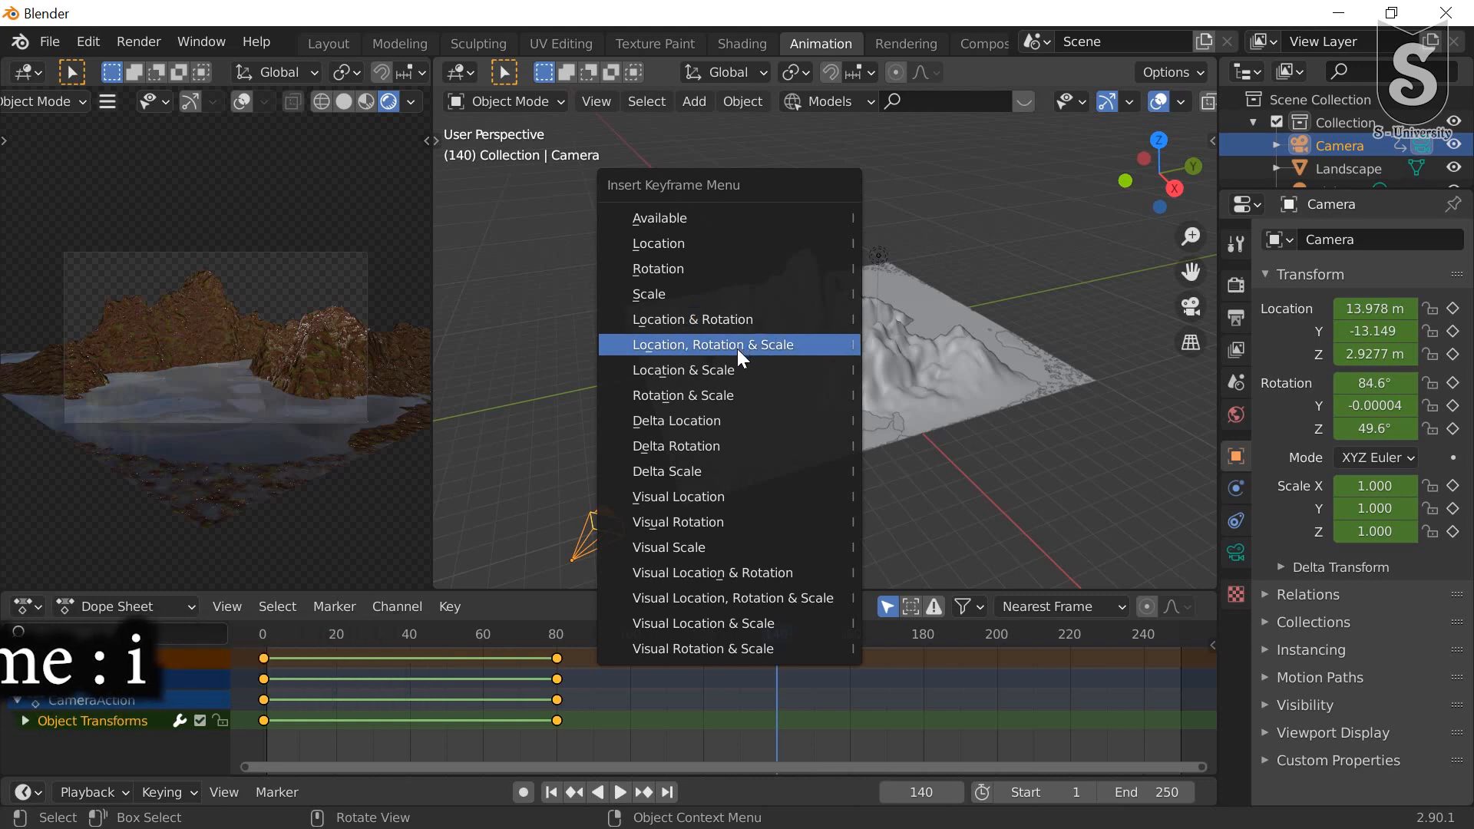
pyautogui.click(738, 347)
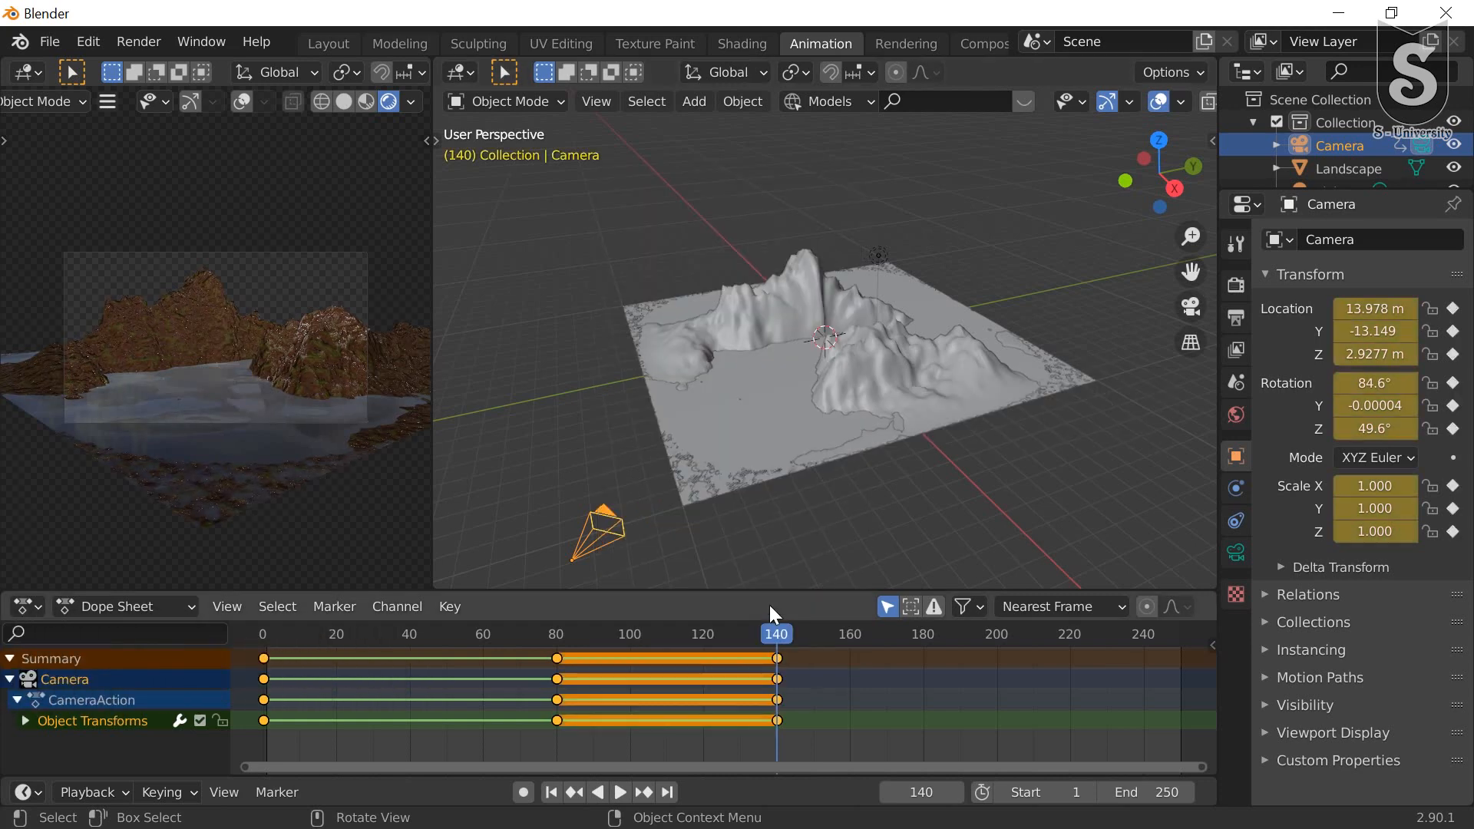
# Step: At frame 198, orbit the camera lower and sideways around the mountains and insert a Location, Rotation & Scale keyframe
pyautogui.moveTo(781, 633); pyautogui.dragTo(989, 648)
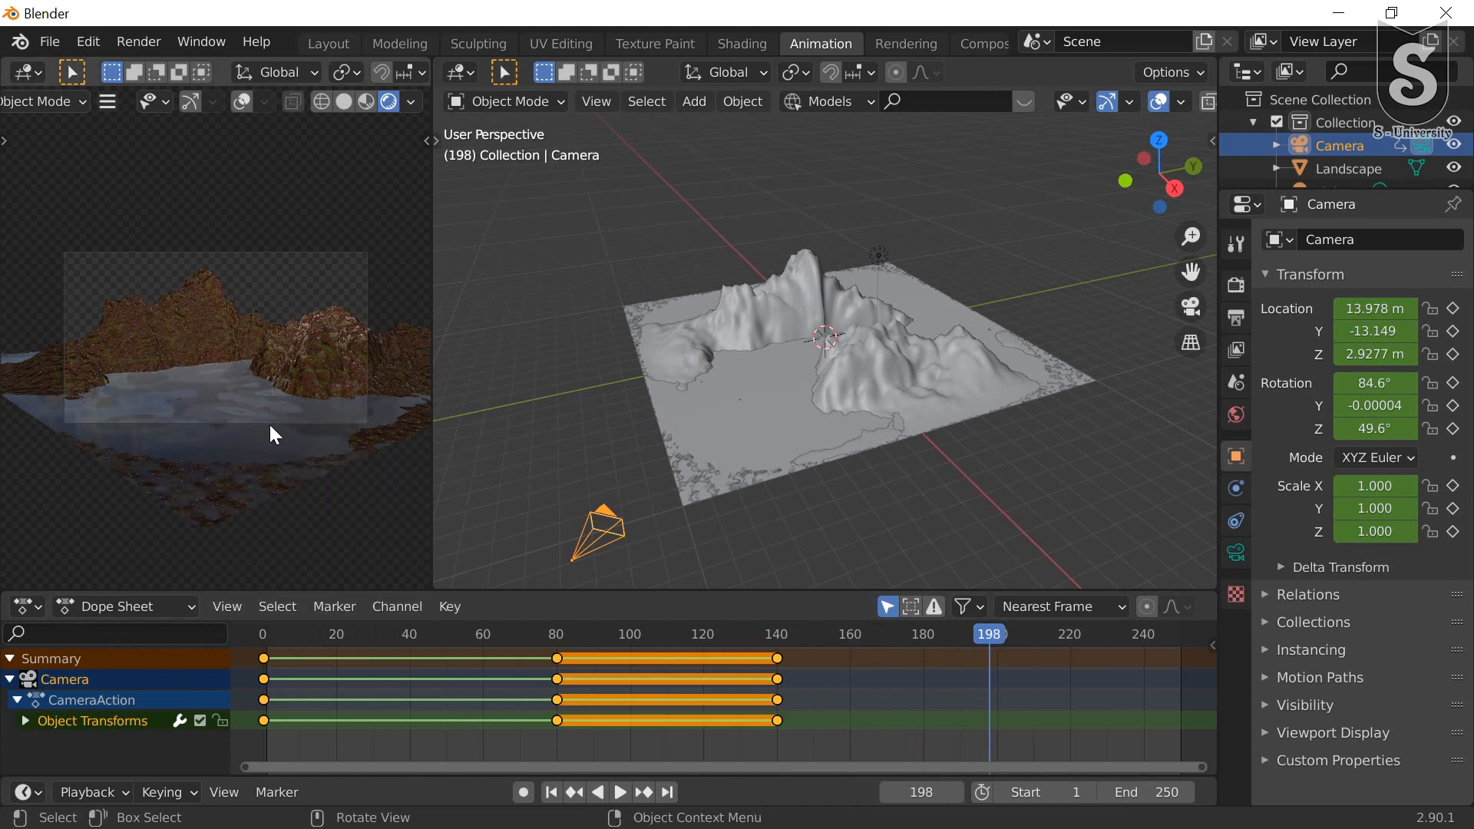
pyautogui.moveTo(269, 424); pyautogui.dragTo(275, 402, button='middle')
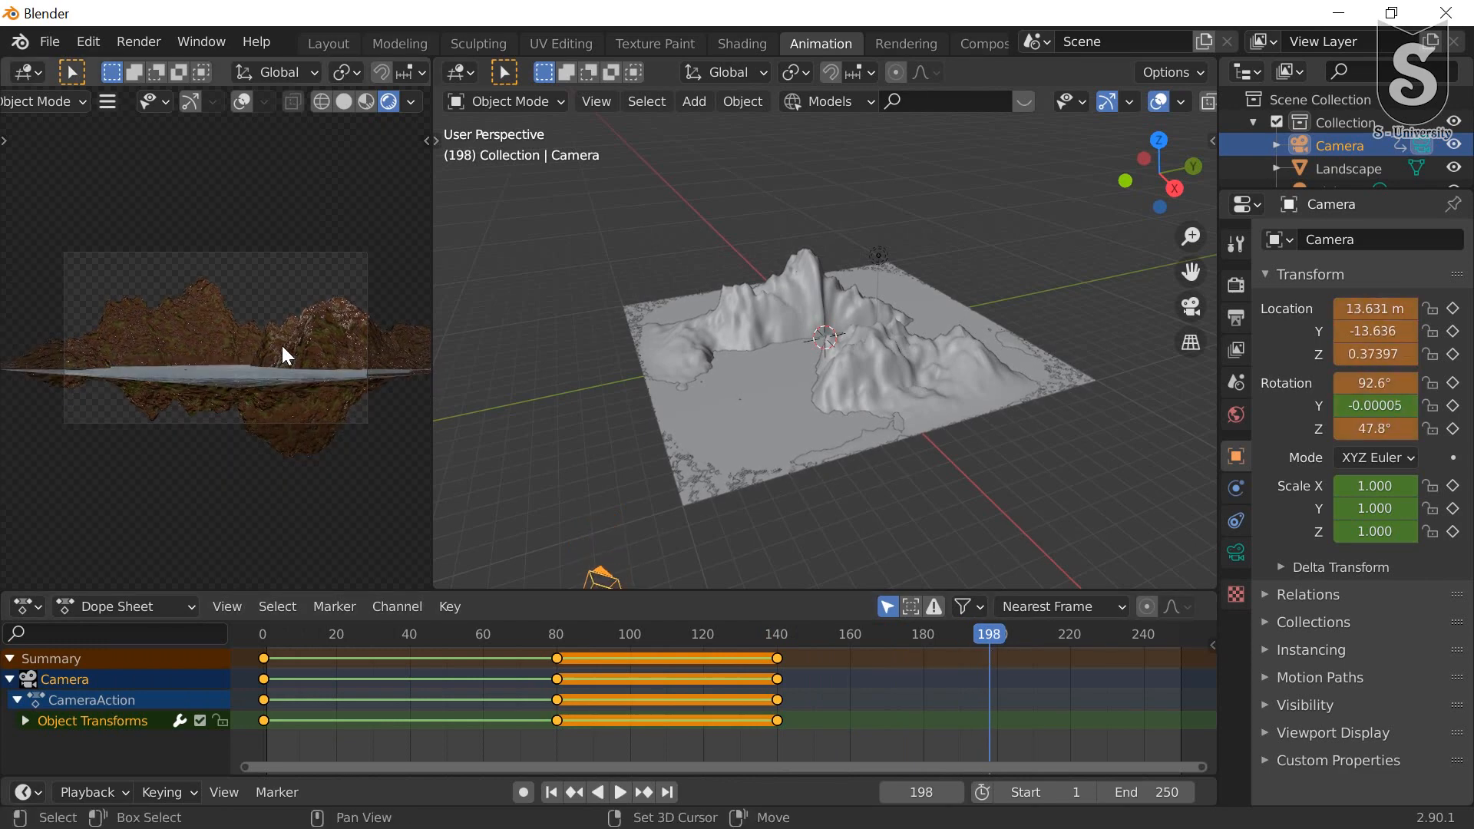
pyautogui.keyDown('shift'); pyautogui.moveTo(282, 346); pyautogui.dragTo(276, 400, button='middle'); pyautogui.keyUp('shift')
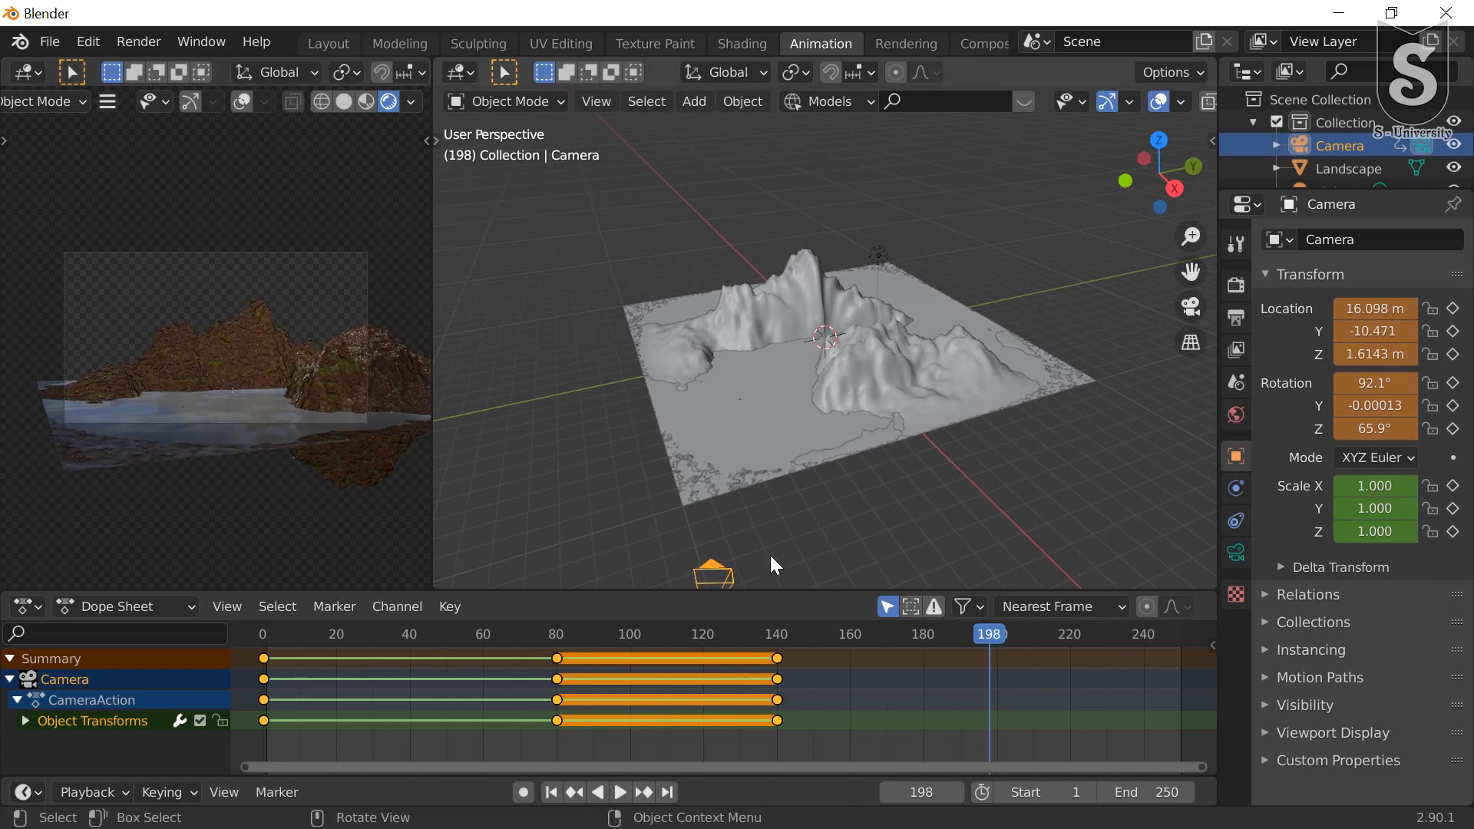
pyautogui.press('i')
pyautogui.click(879, 310)
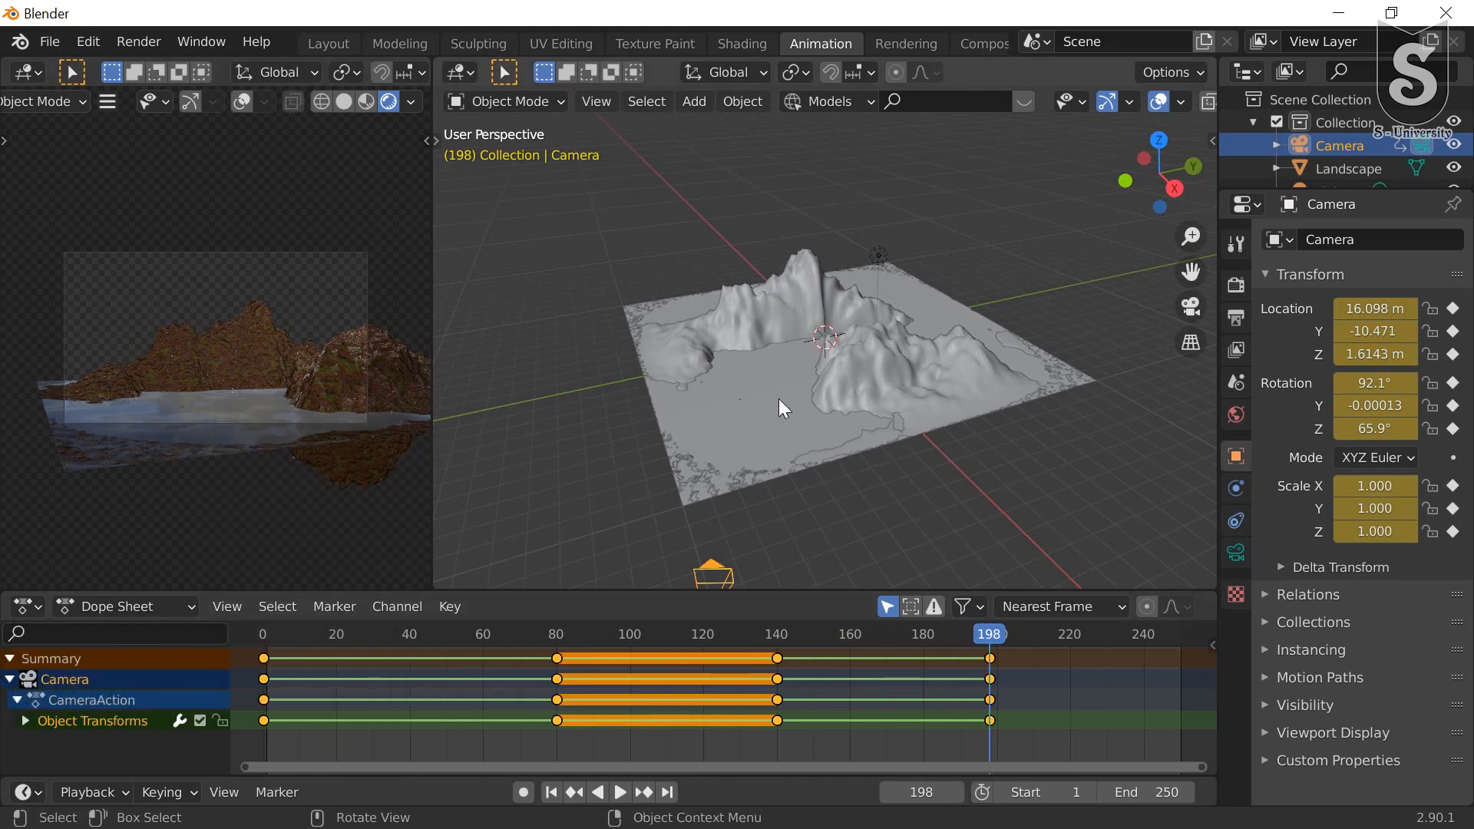
# Step: Play the animation through the camera with Rendered shading in the Layout workspace
pyautogui.click(328, 44)
pyautogui.press('KP_0')
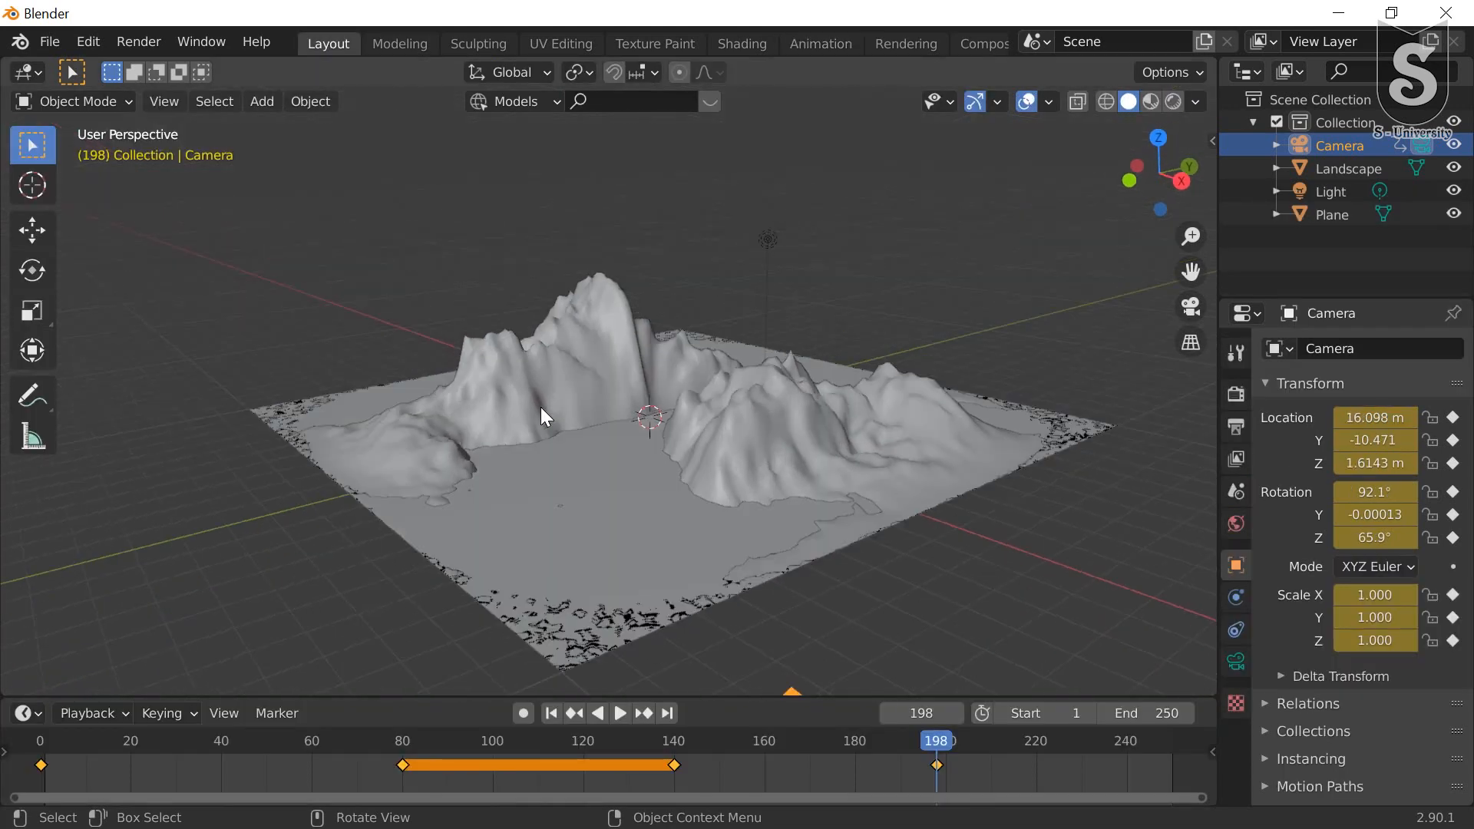
pyautogui.scroll(6, 586, 412)
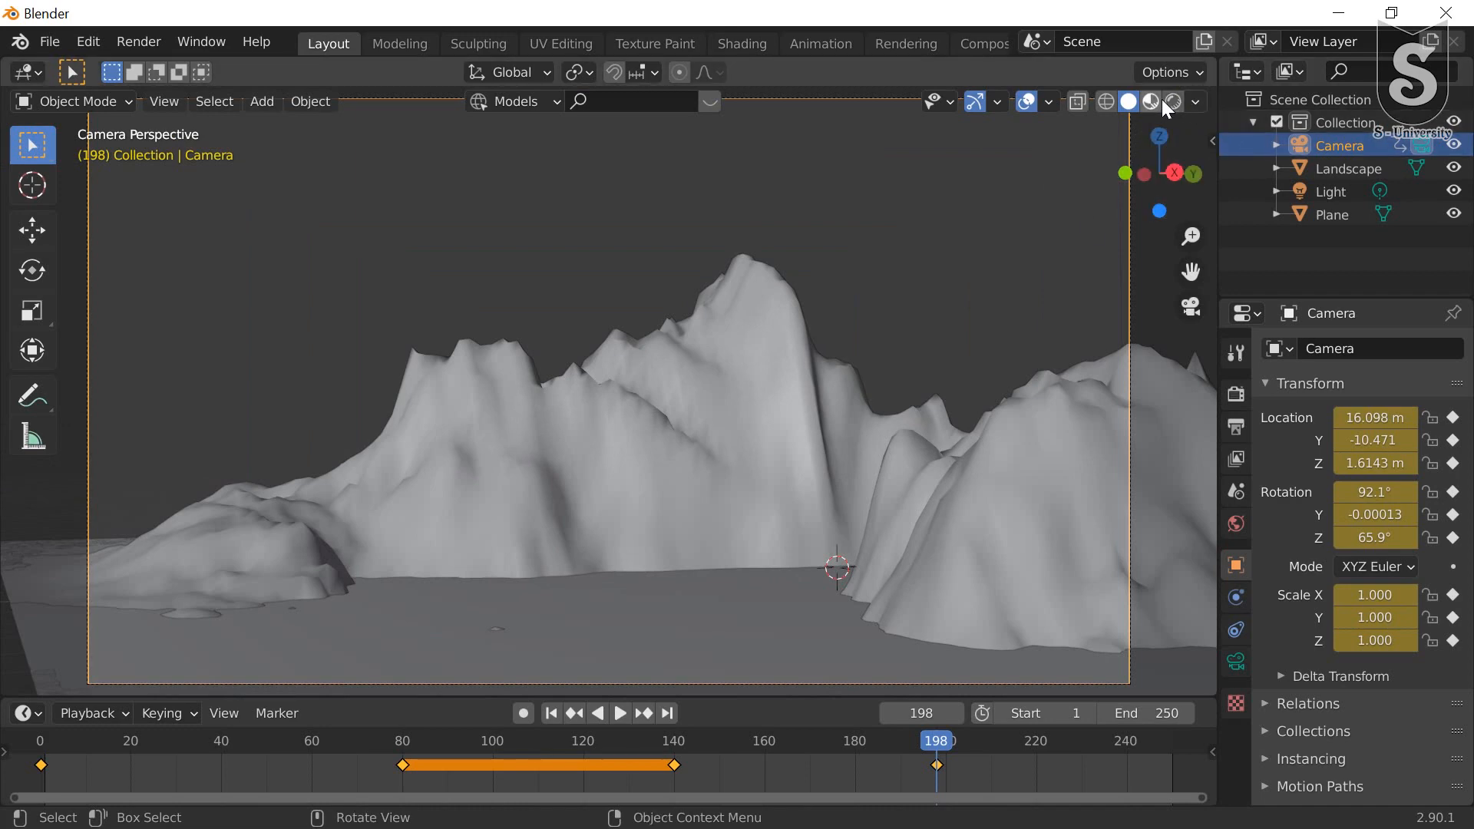
pyautogui.click(1169, 101)
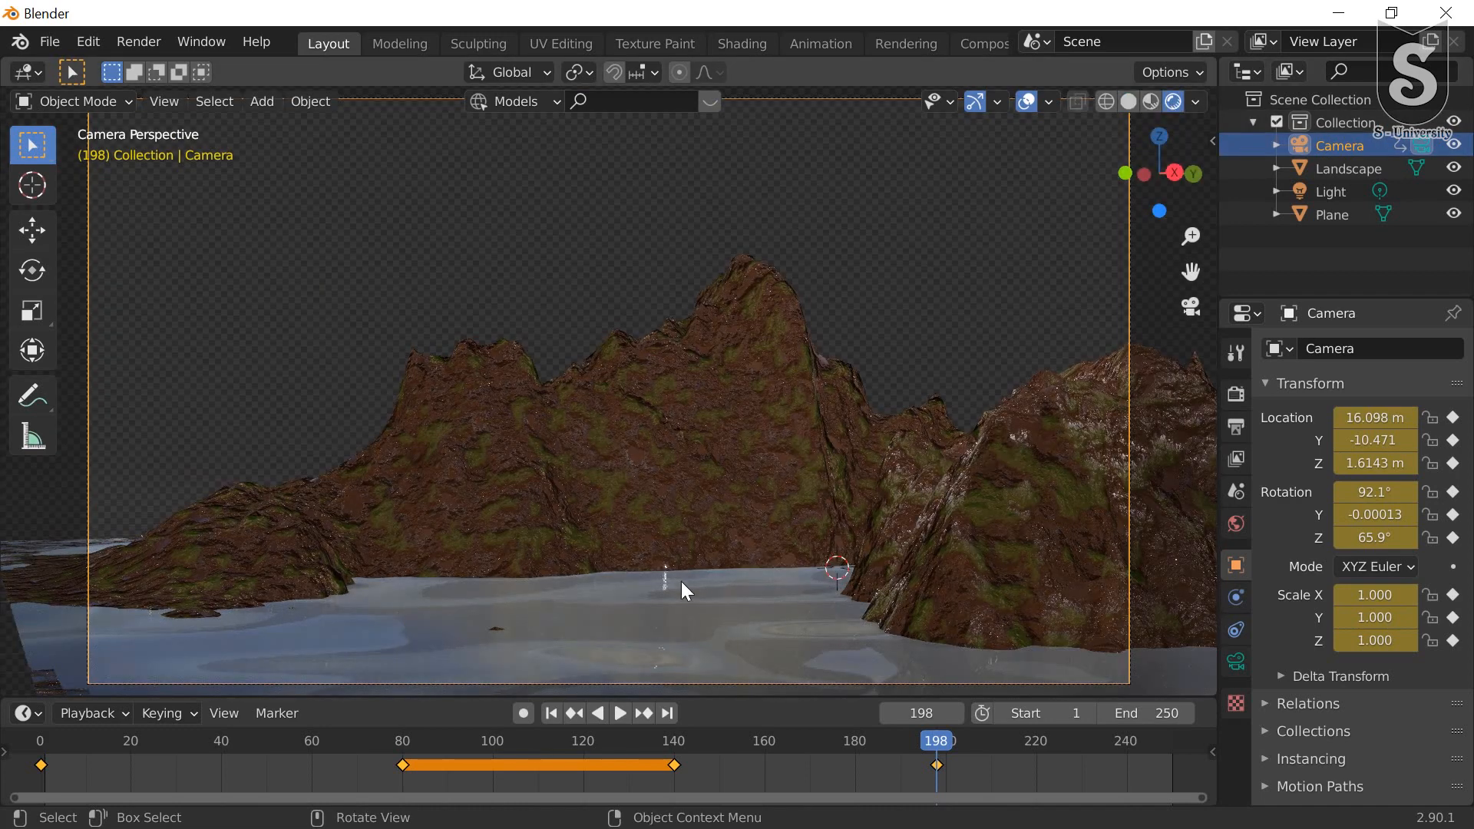
pyautogui.press('space')
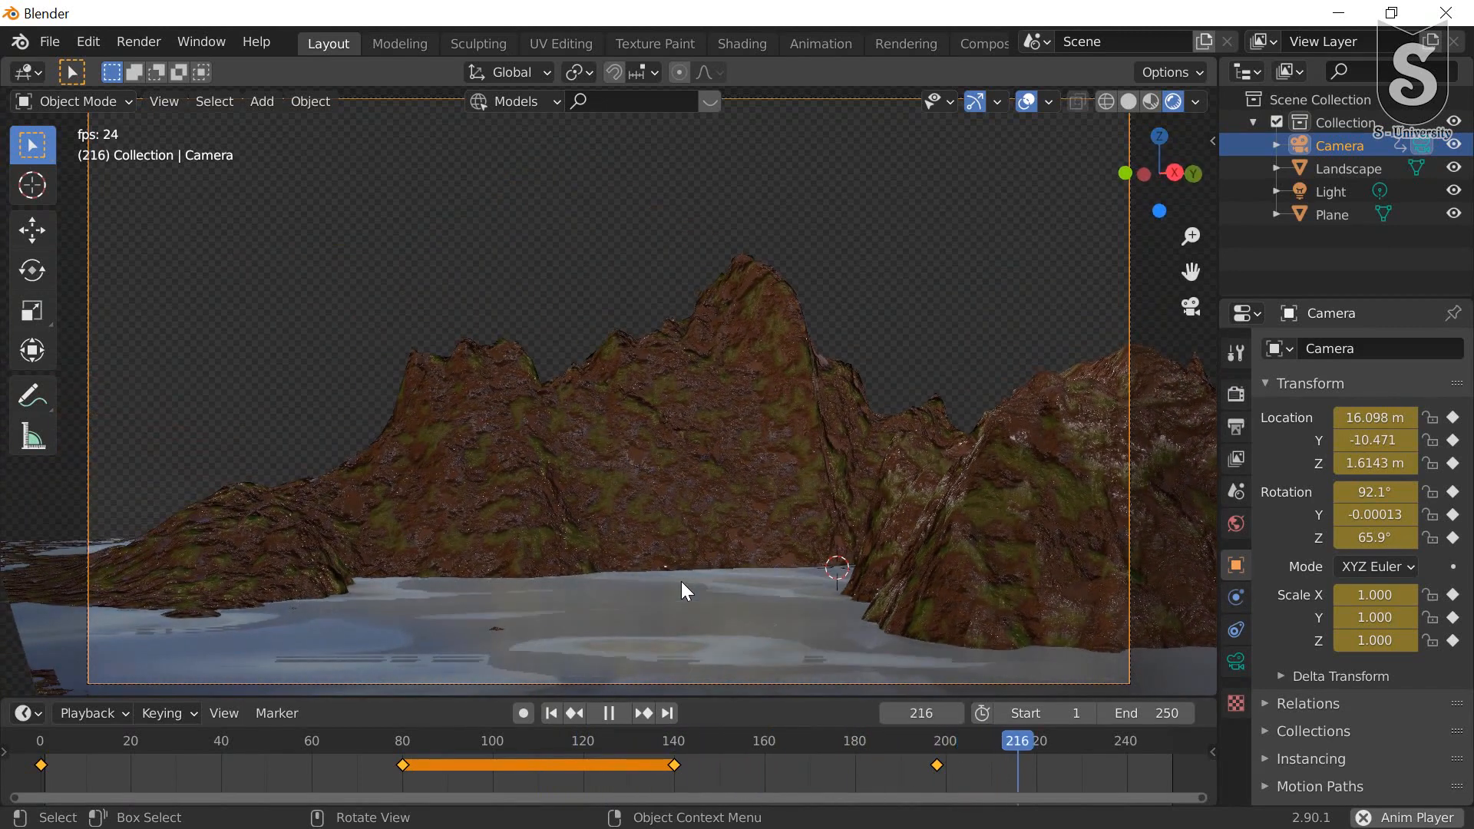
pyautogui.press('space')
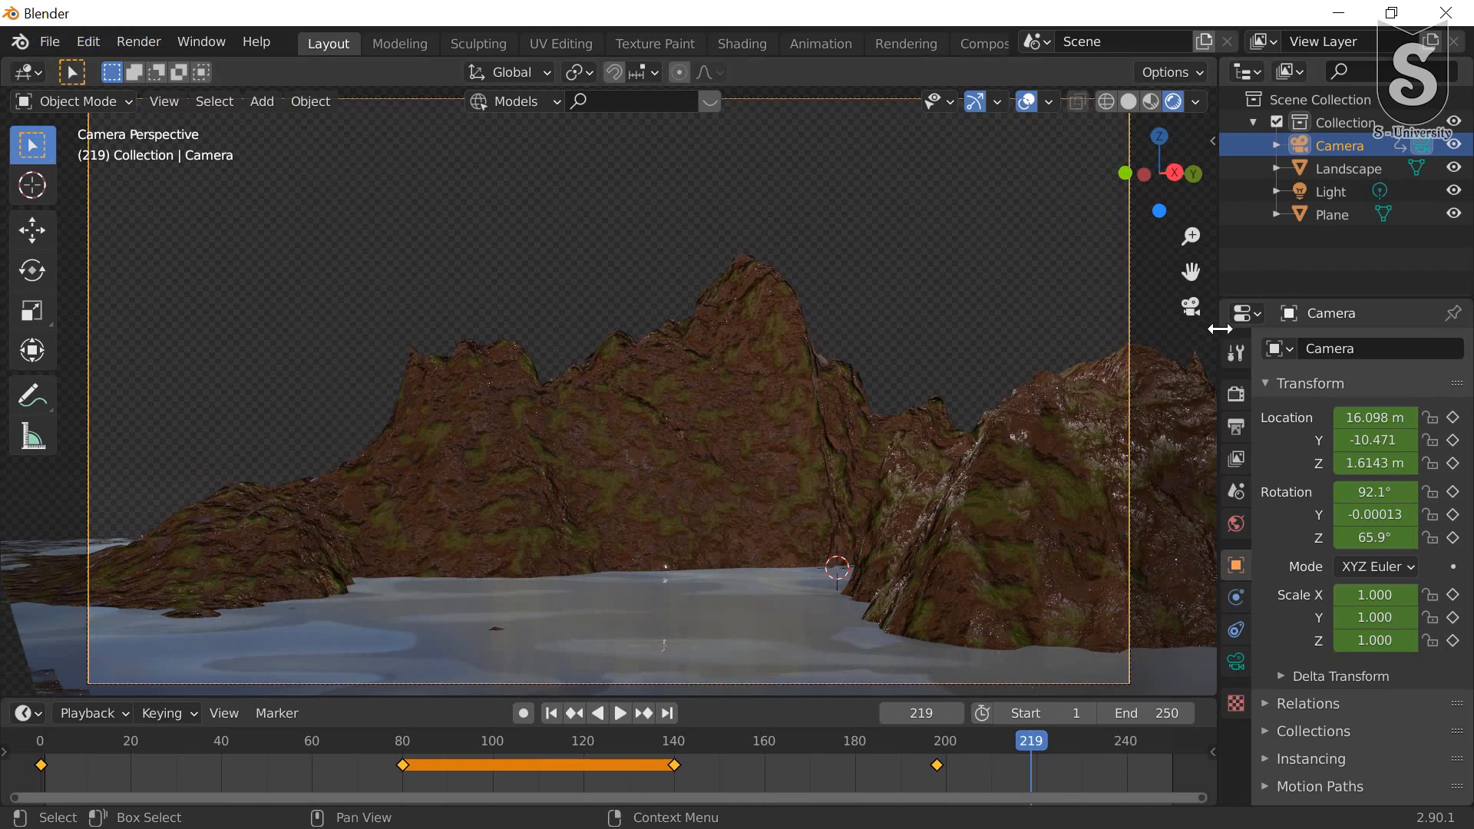
pyautogui.click(1237, 394)
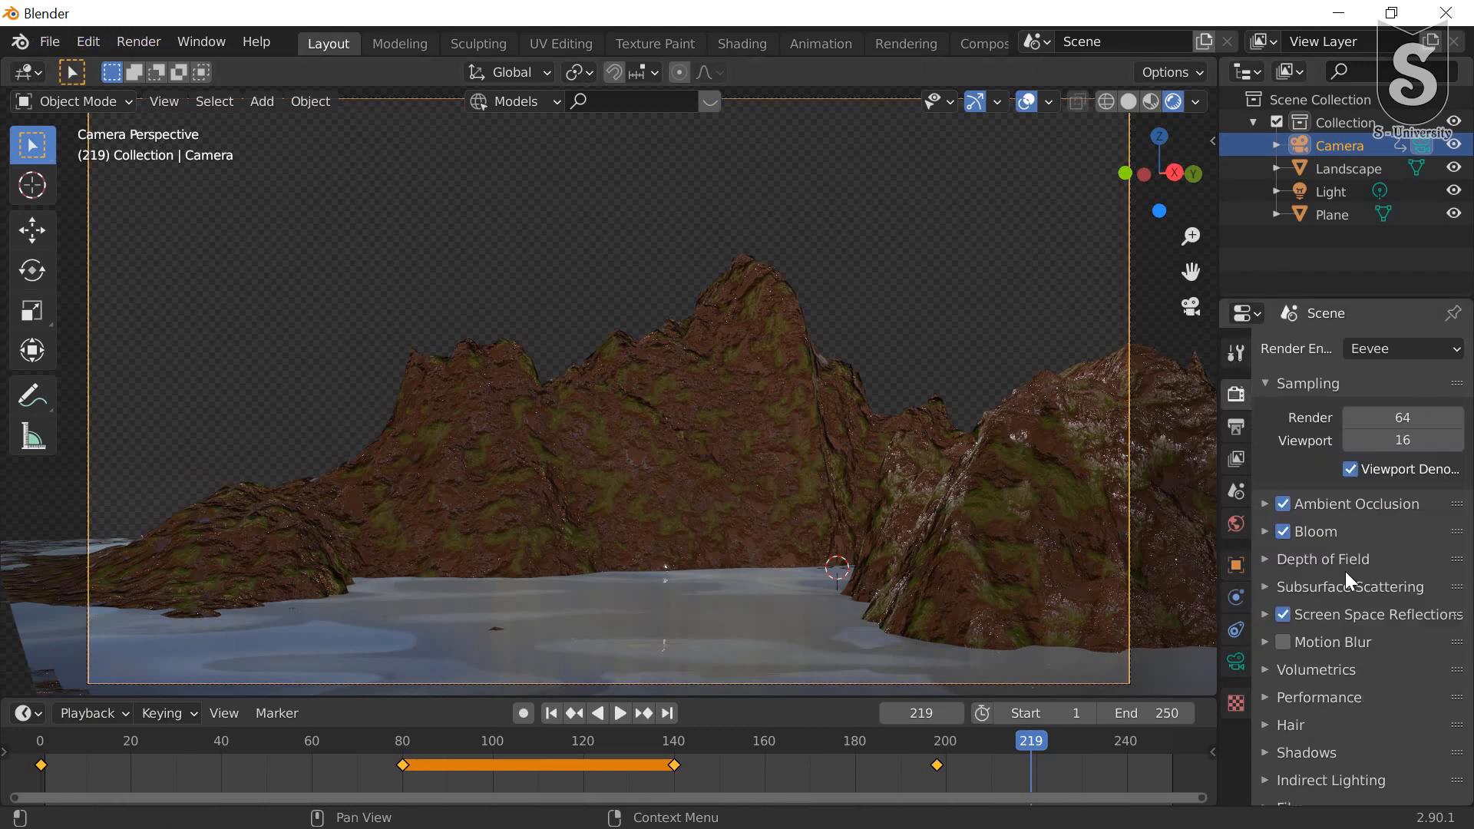
pyautogui.scroll(-3, 1338, 637)
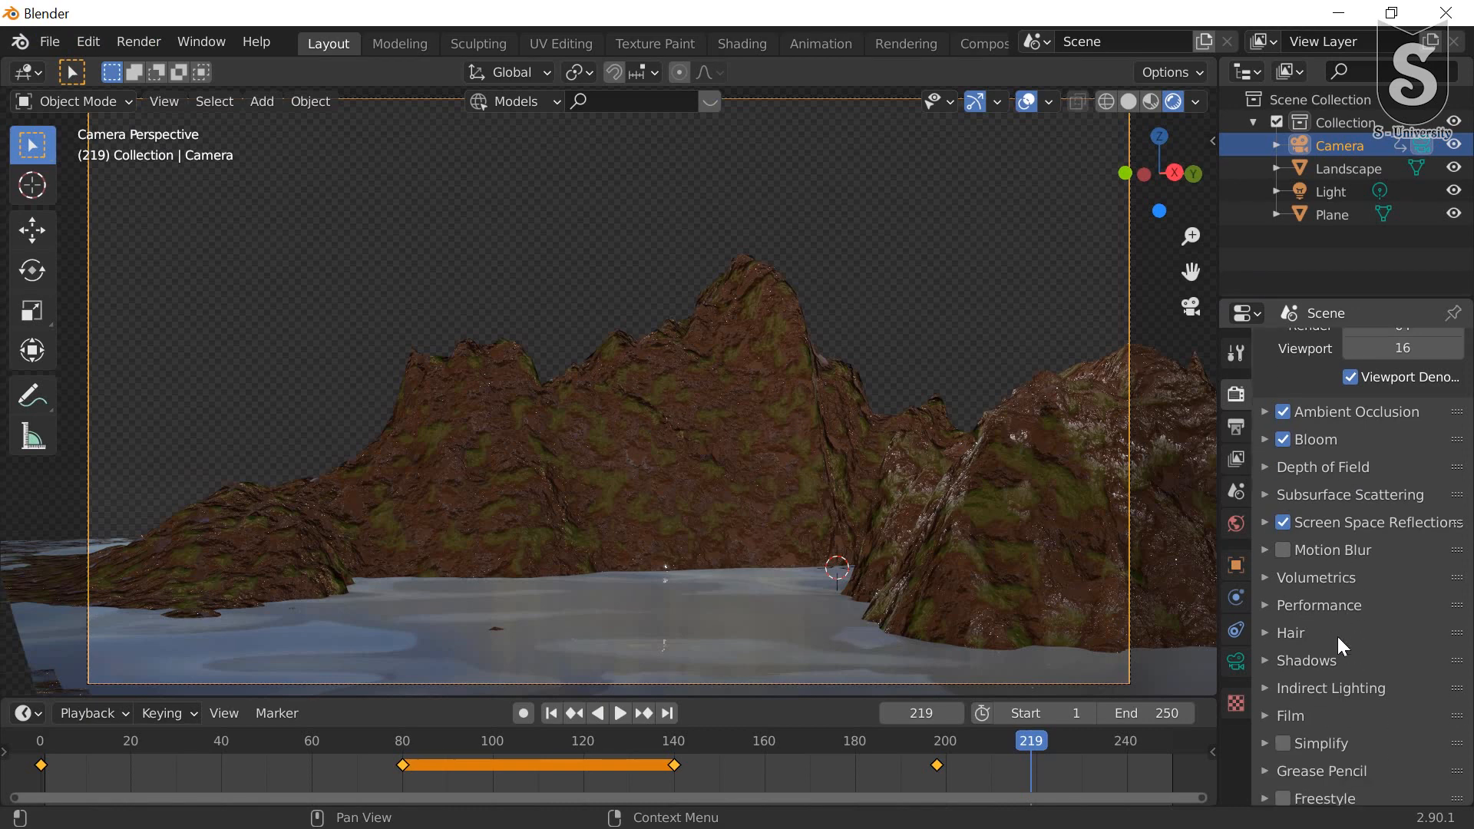
pyautogui.scroll(2, 1338, 638)
pyautogui.scroll(-1, 1413, 446)
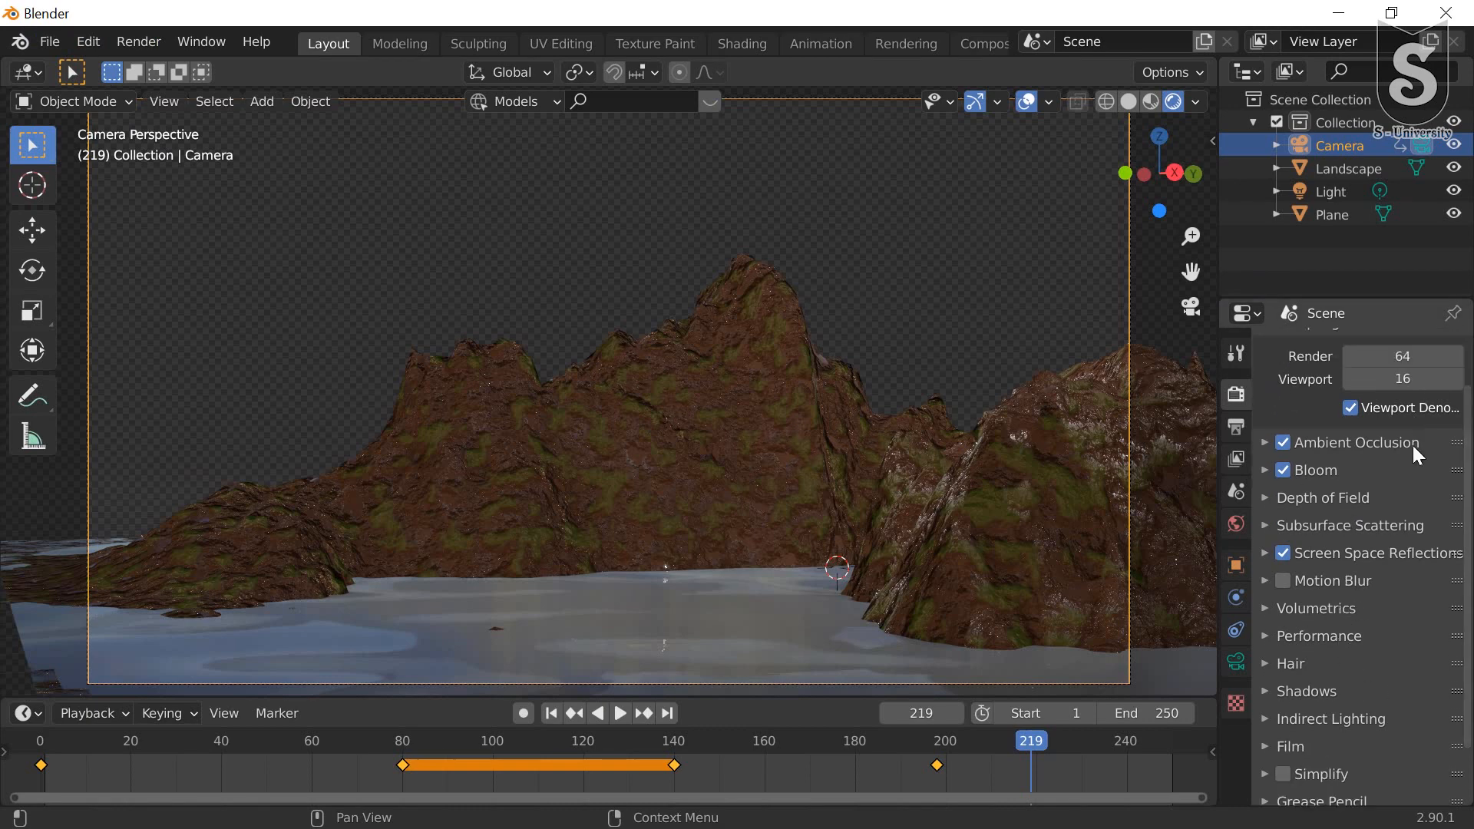
pyautogui.scroll(2, 1413, 438)
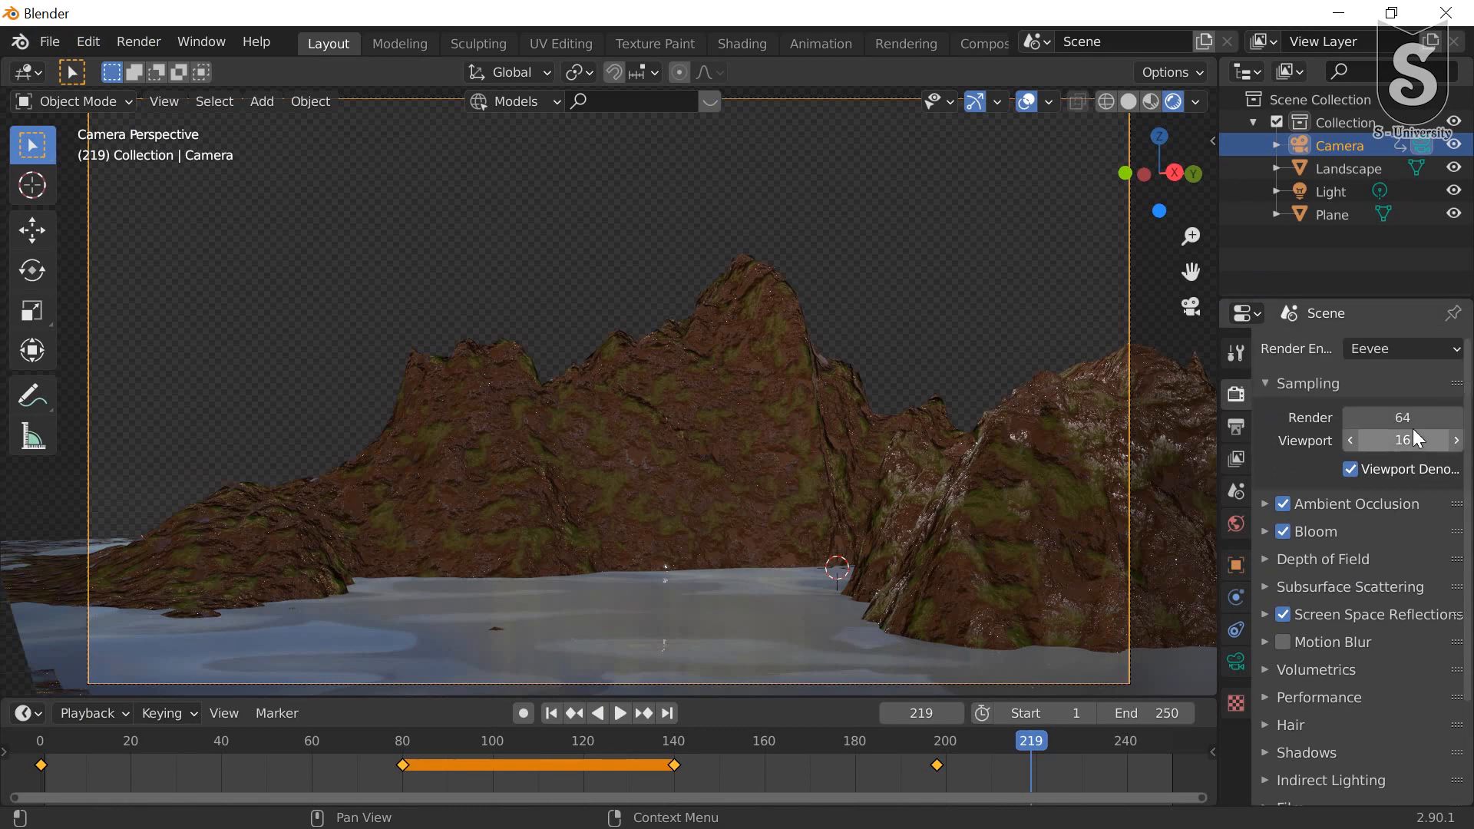
# Step: Set the render output location to the Desktop folder
pyautogui.click(1237, 427)
pyautogui.scroll(-2, 1401, 619)
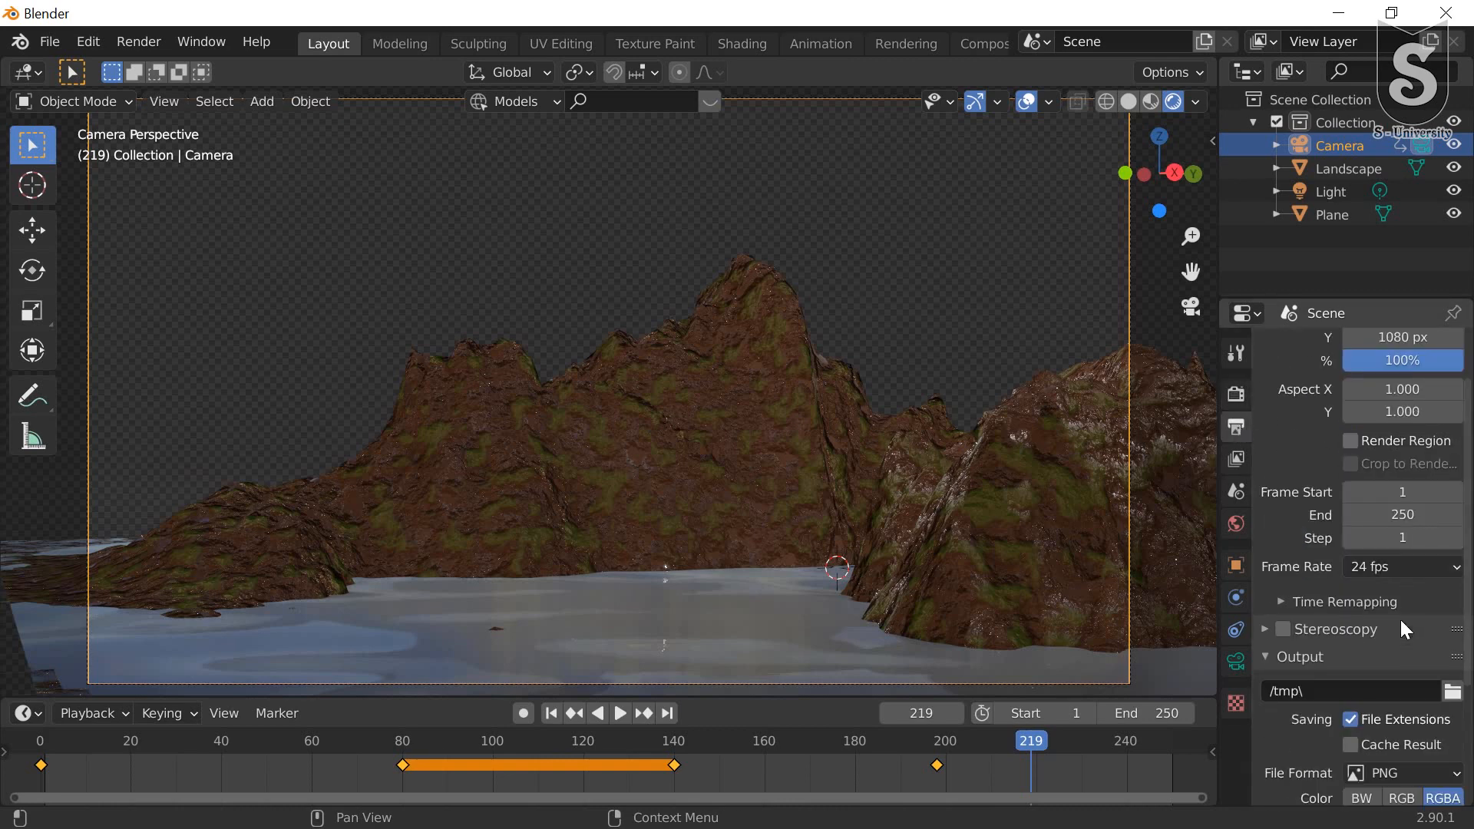
pyautogui.scroll(-3, 1400, 619)
pyautogui.click(1452, 599)
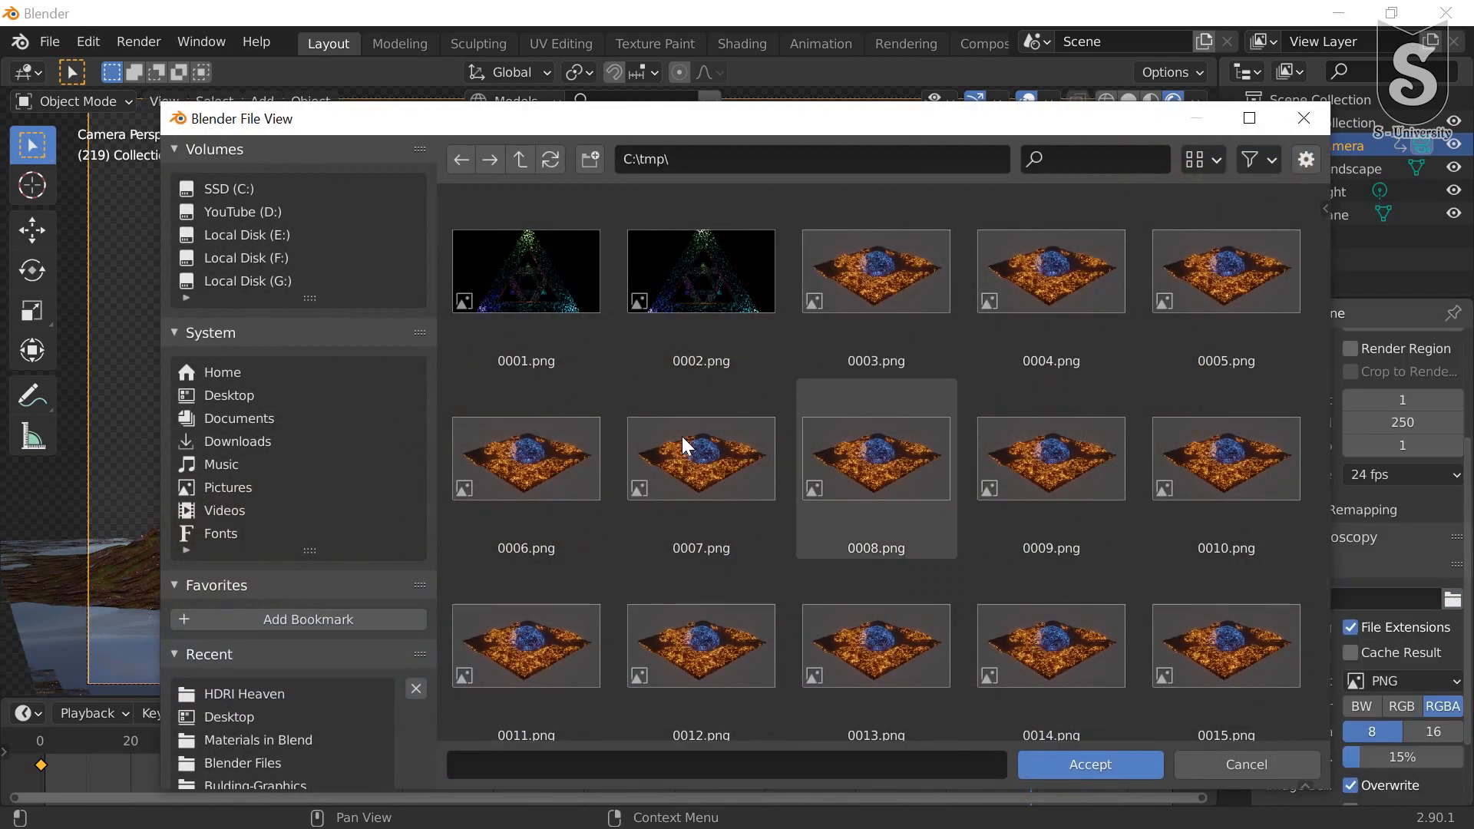
pyautogui.click(223, 393)
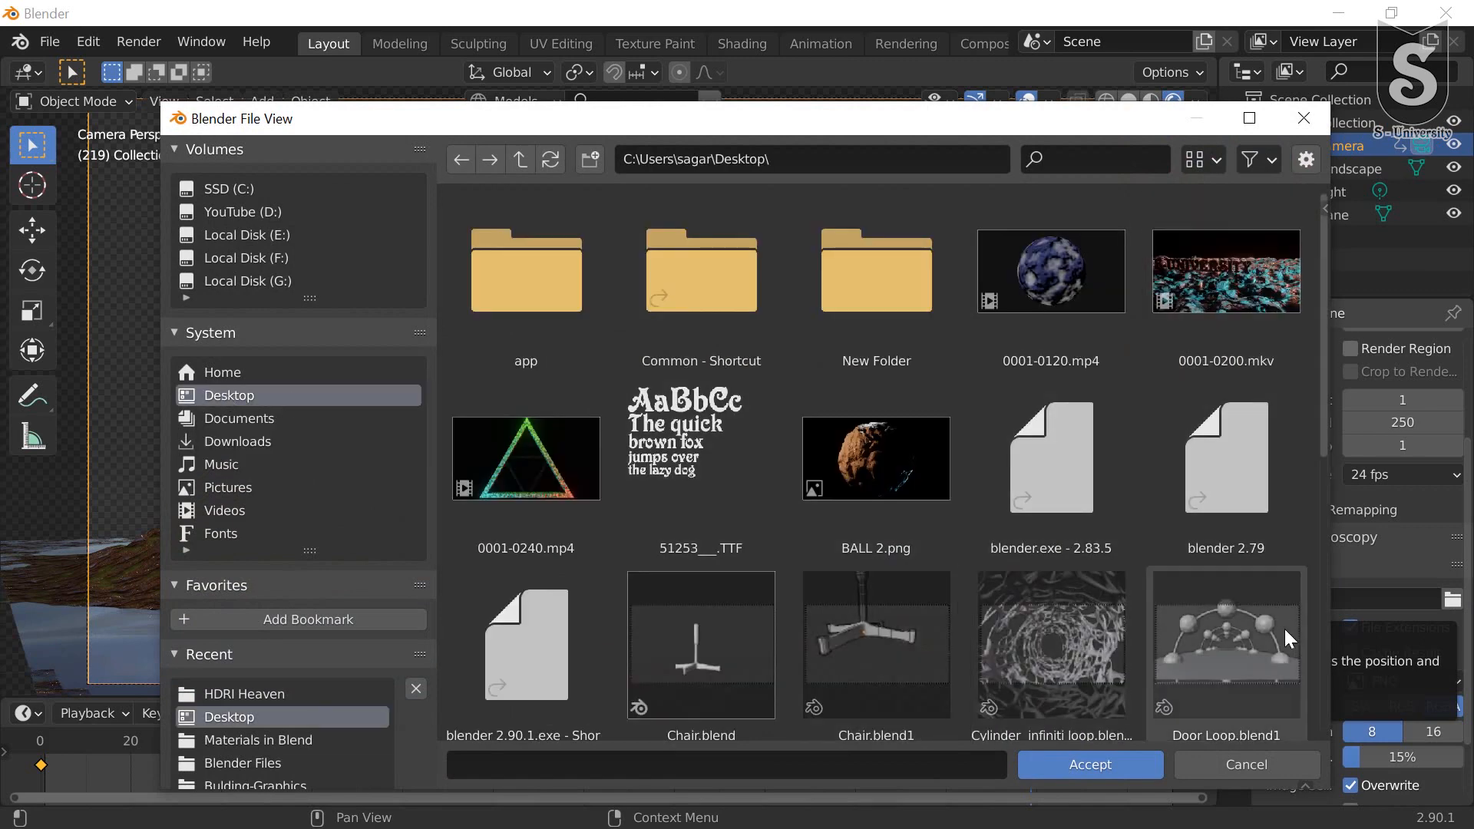
pyautogui.click(1090, 765)
# Step: Change the output file format from an image sequence to FFmpeg video
pyautogui.scroll(-3, 1355, 668)
pyautogui.scroll(1, 1363, 683)
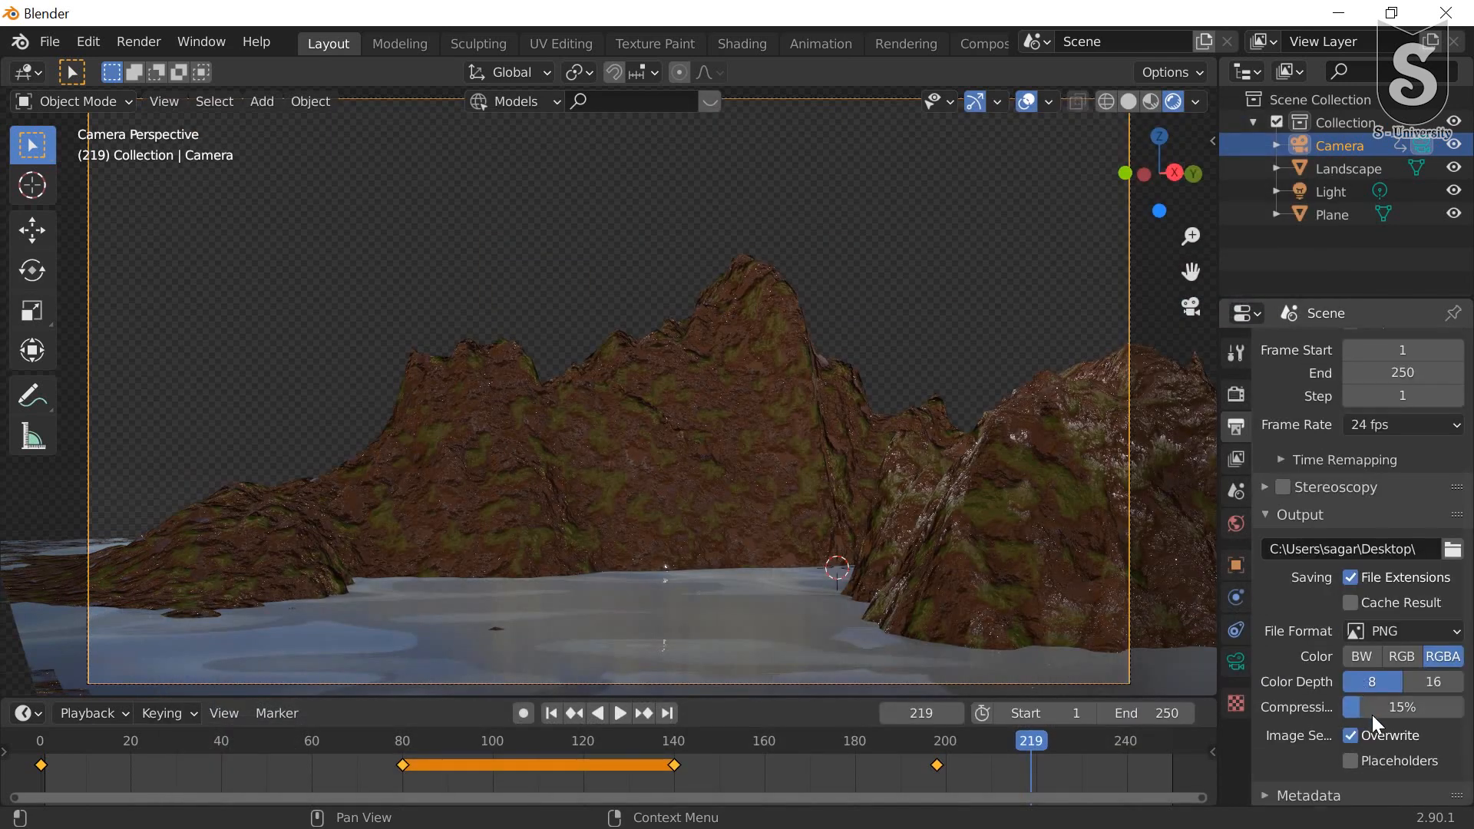
pyautogui.scroll(-1, 1373, 716)
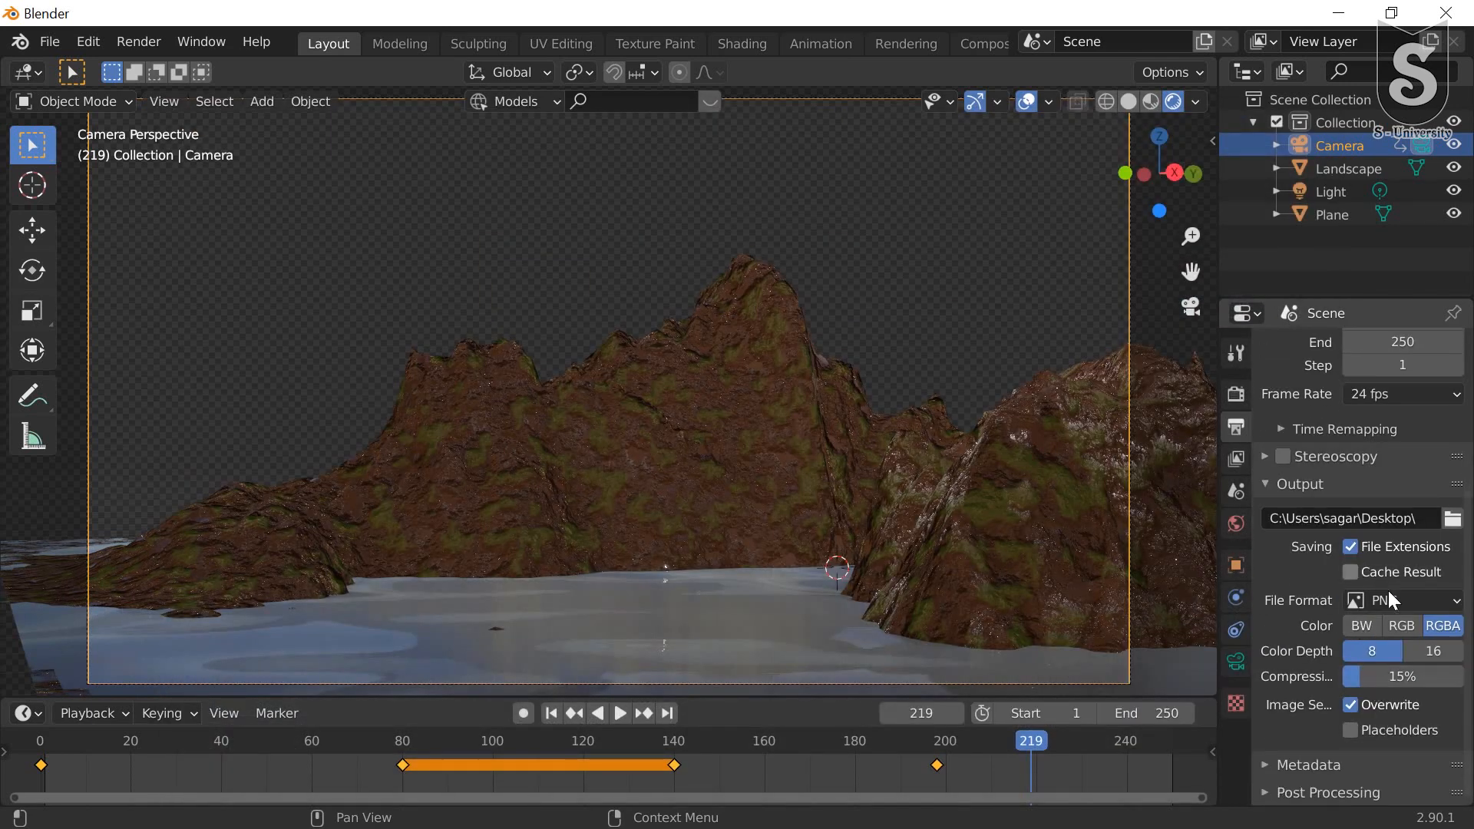
pyautogui.click(1422, 602)
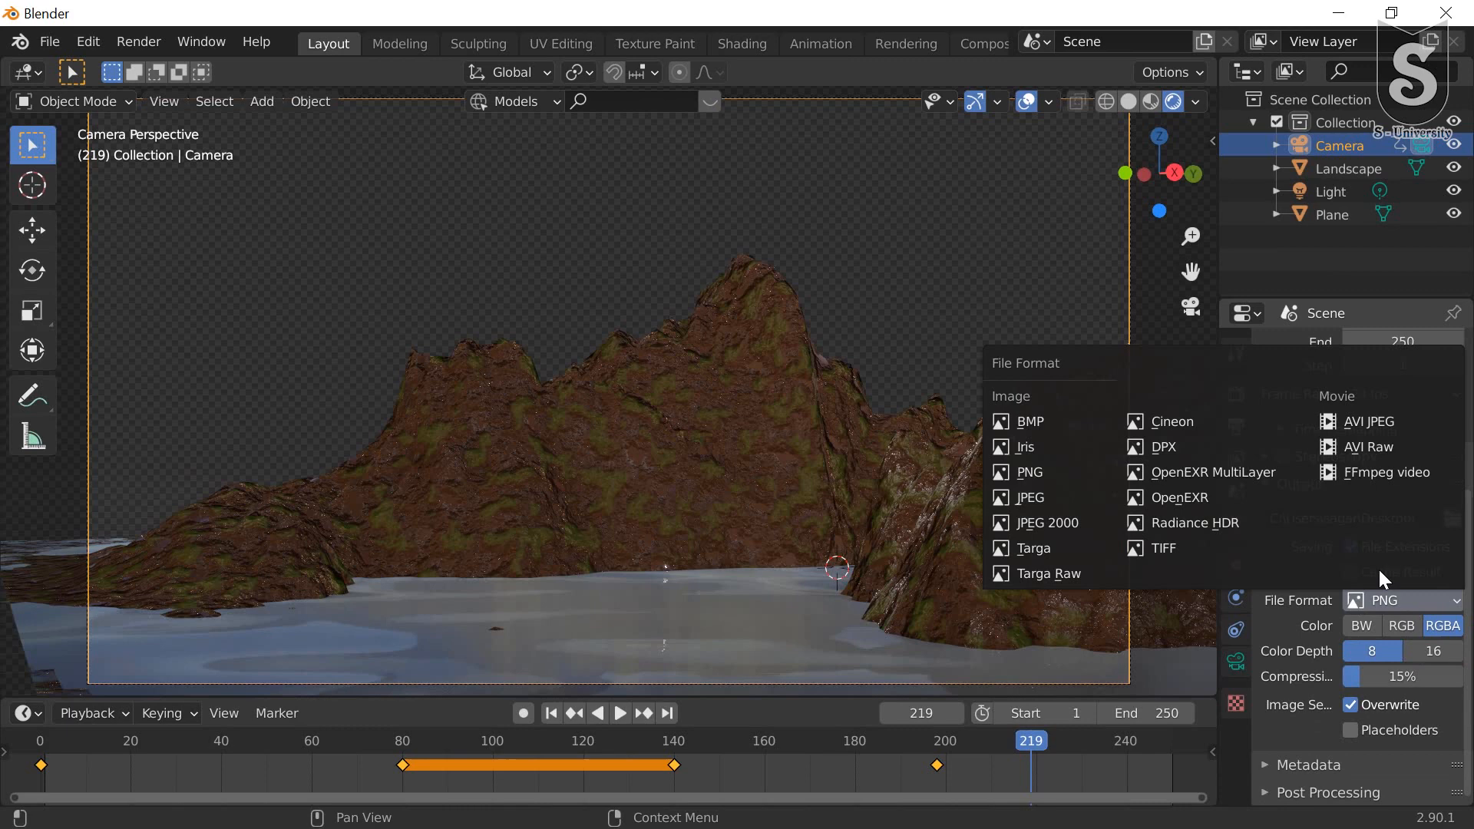
pyautogui.click(1369, 473)
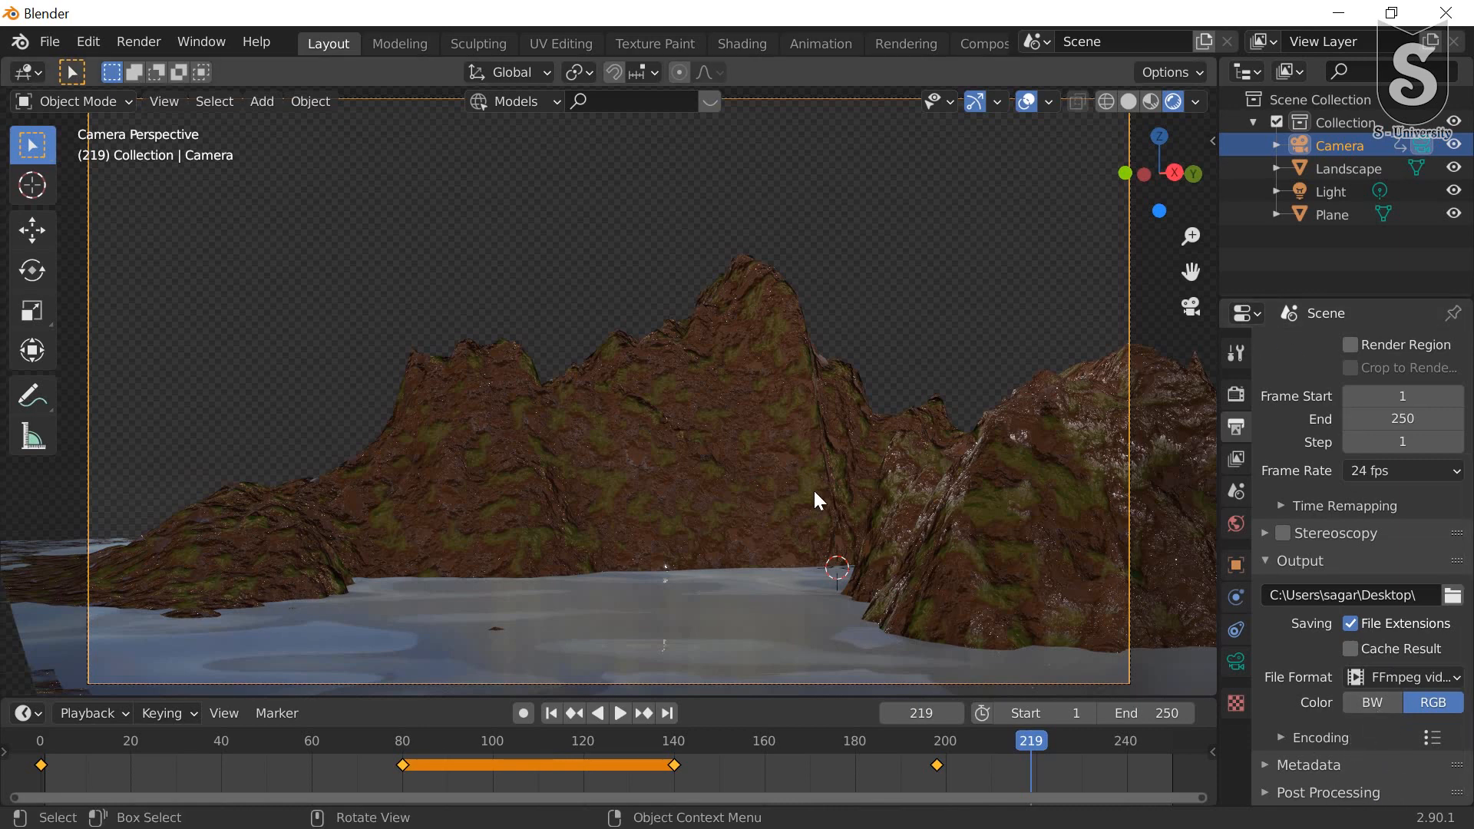
# Step: Render the full animation to the output file, close the render window and play back the rendered video
pyautogui.click(132, 41)
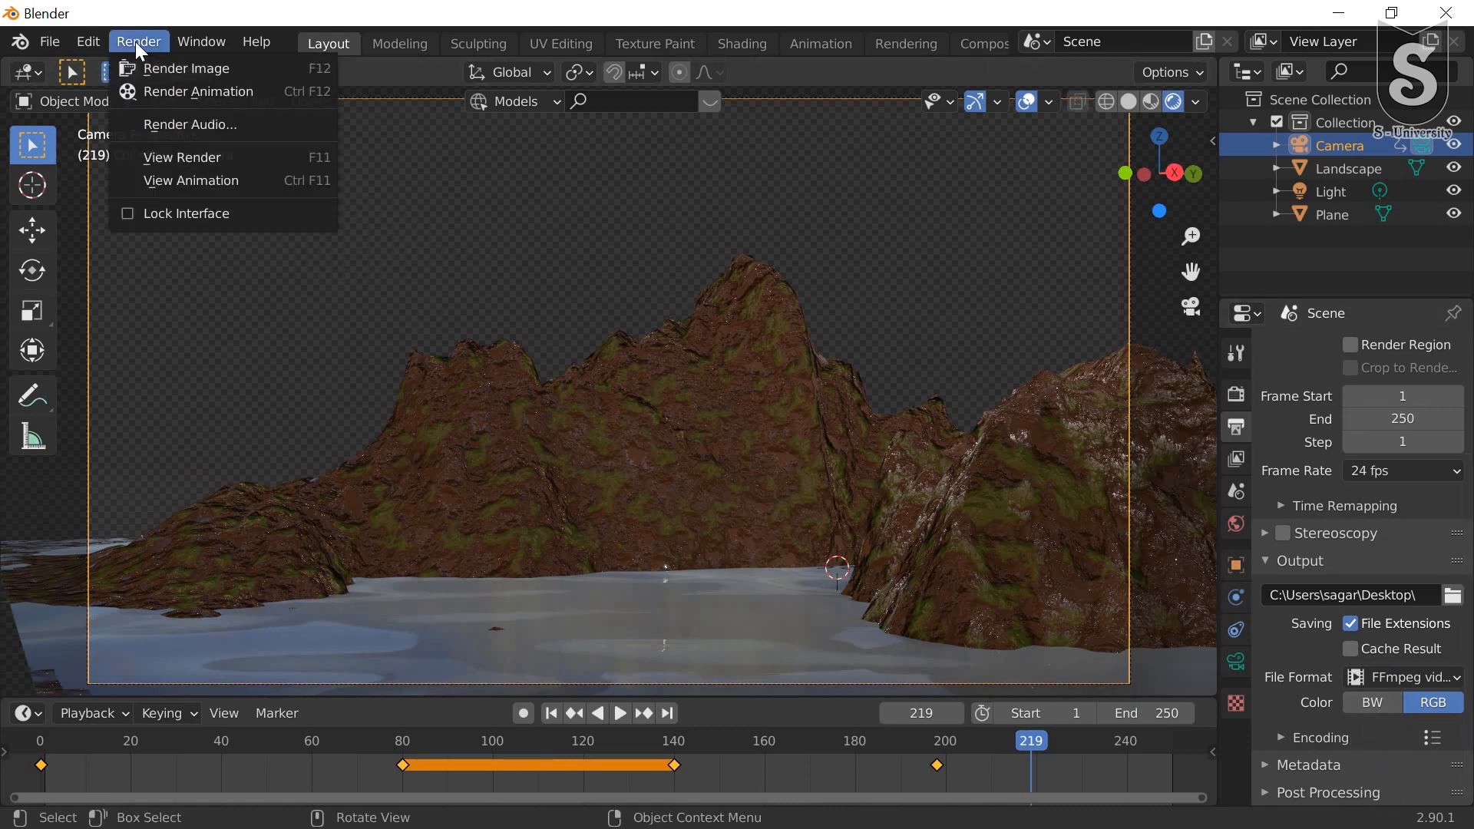
pyautogui.click(194, 95)
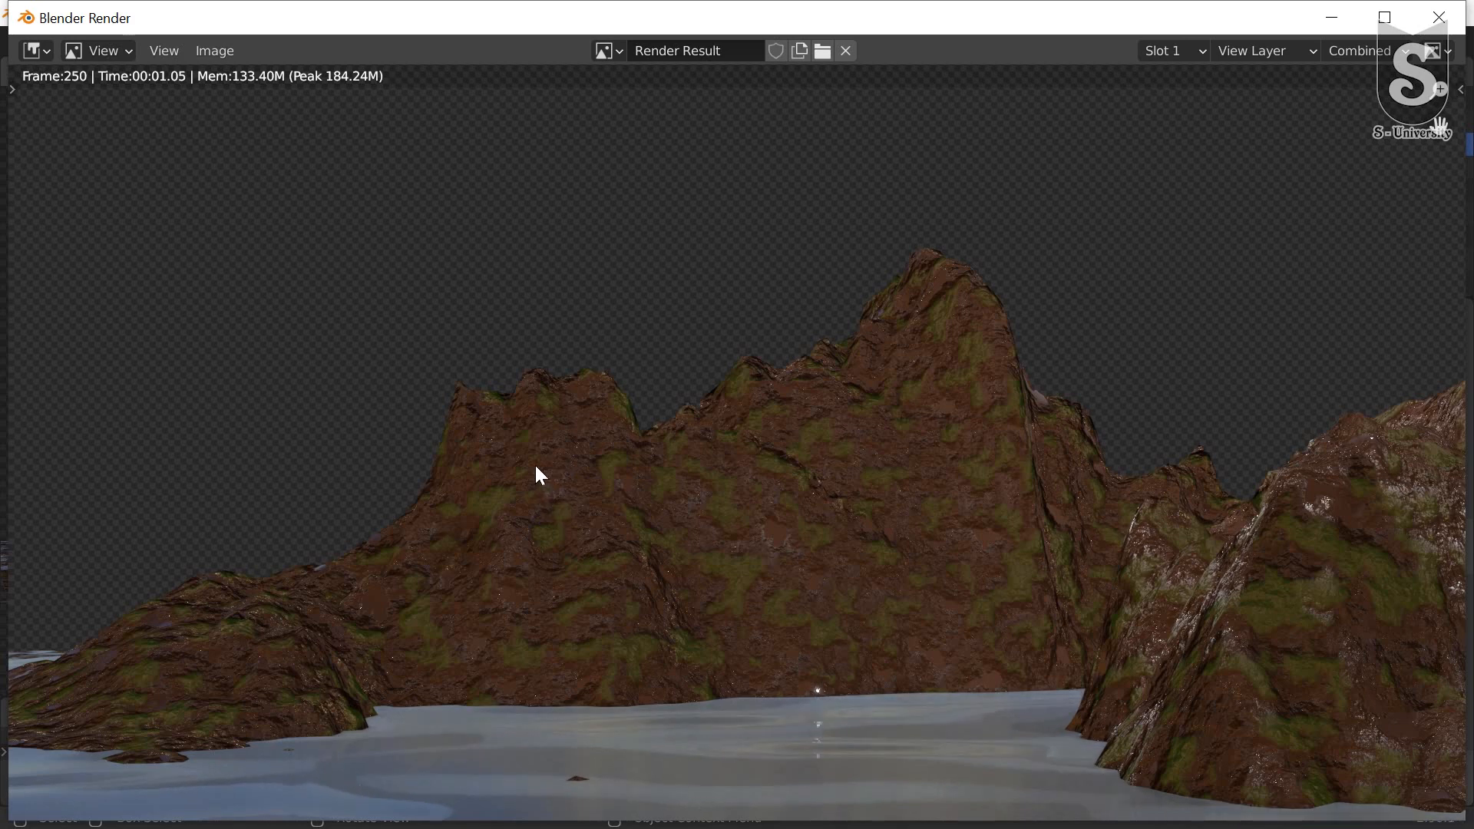
pyautogui.click(1441, 18)
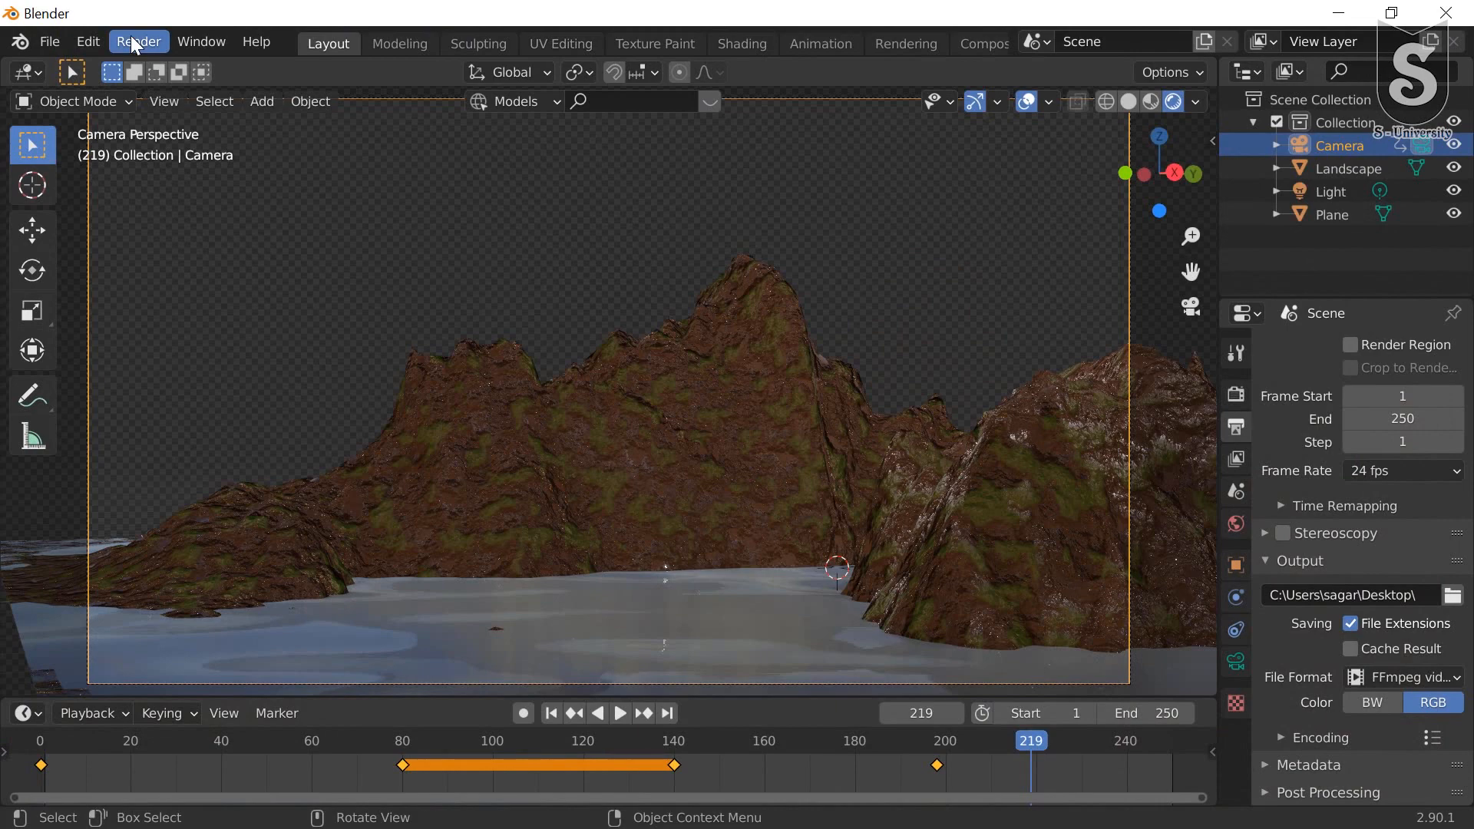
pyautogui.click(135, 43)
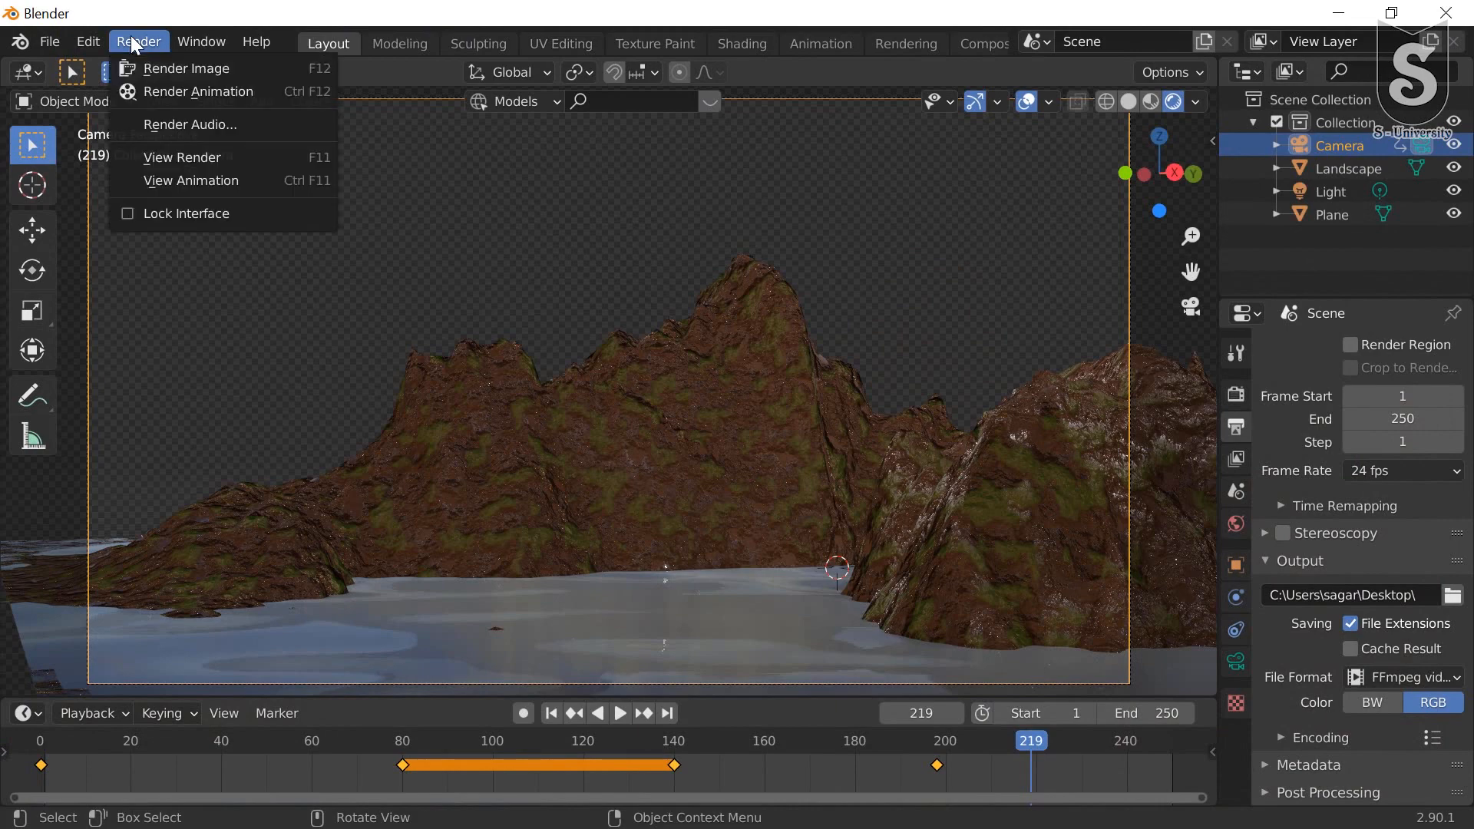
pyautogui.click(178, 180)
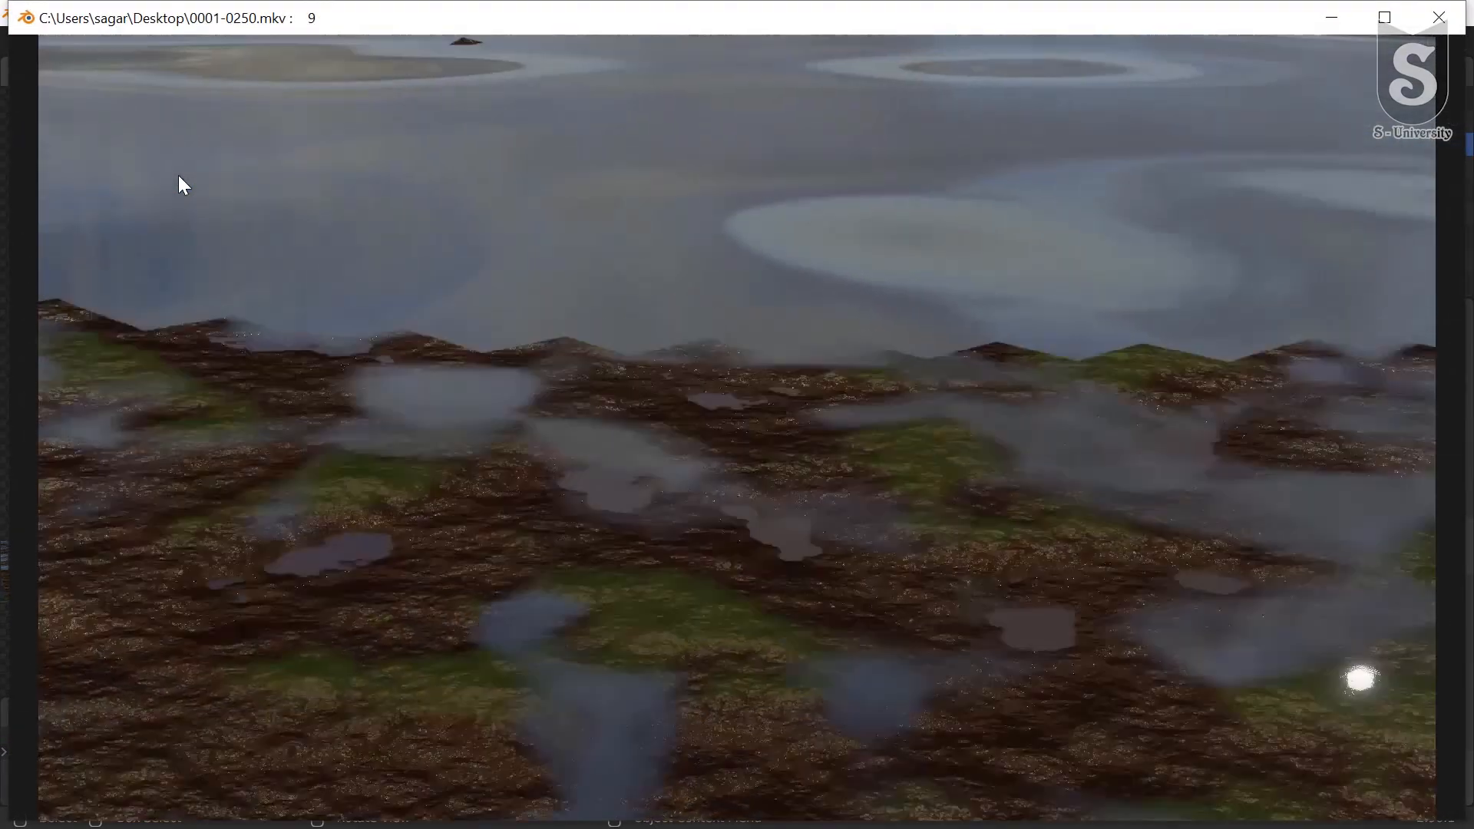